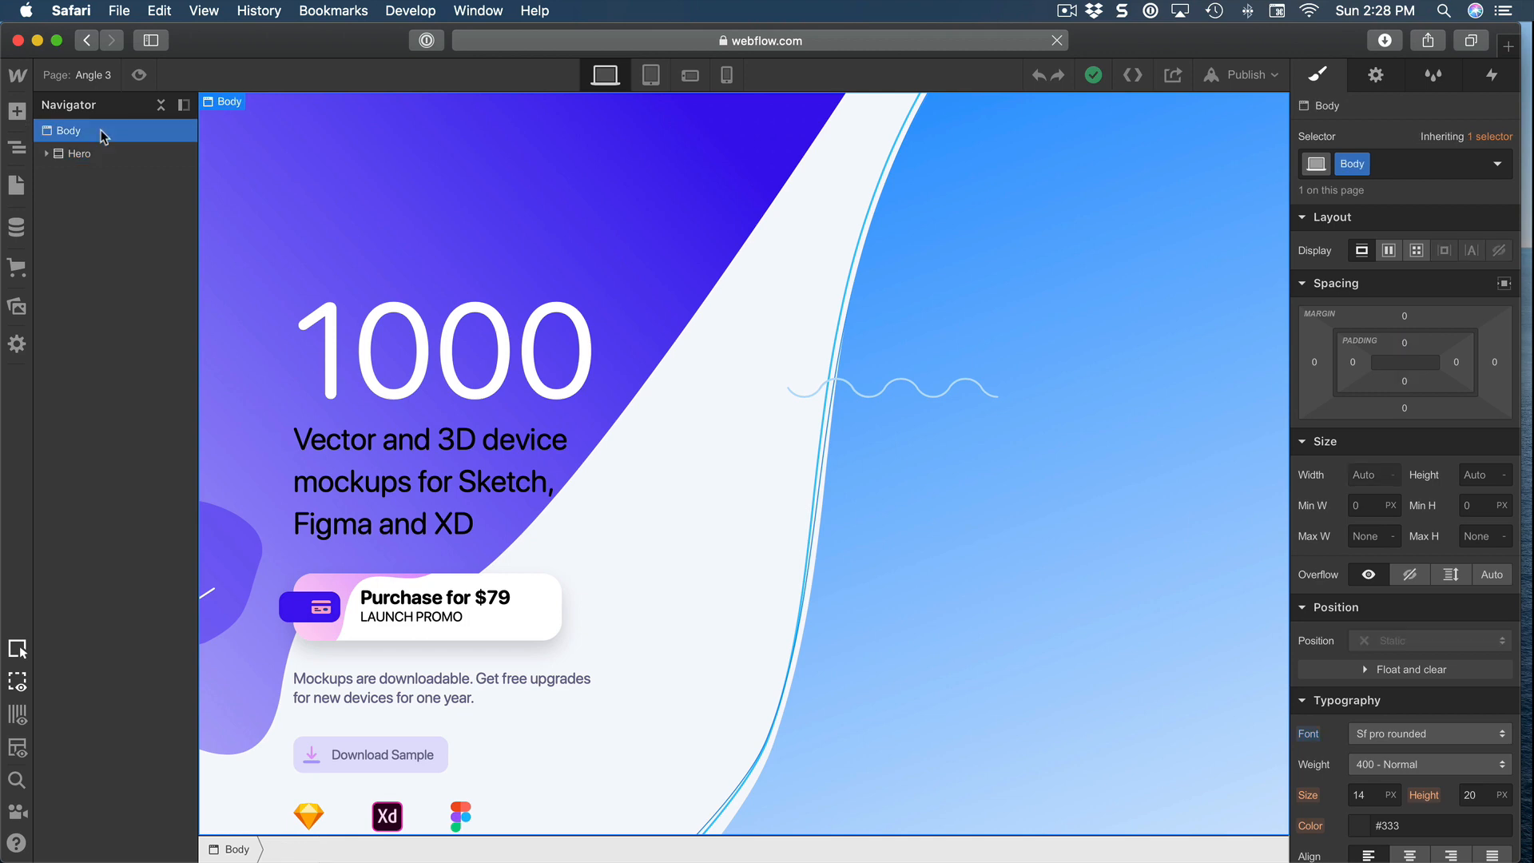
- Add a Navbar component to the page body and move it above the Hero section
click(17, 112)
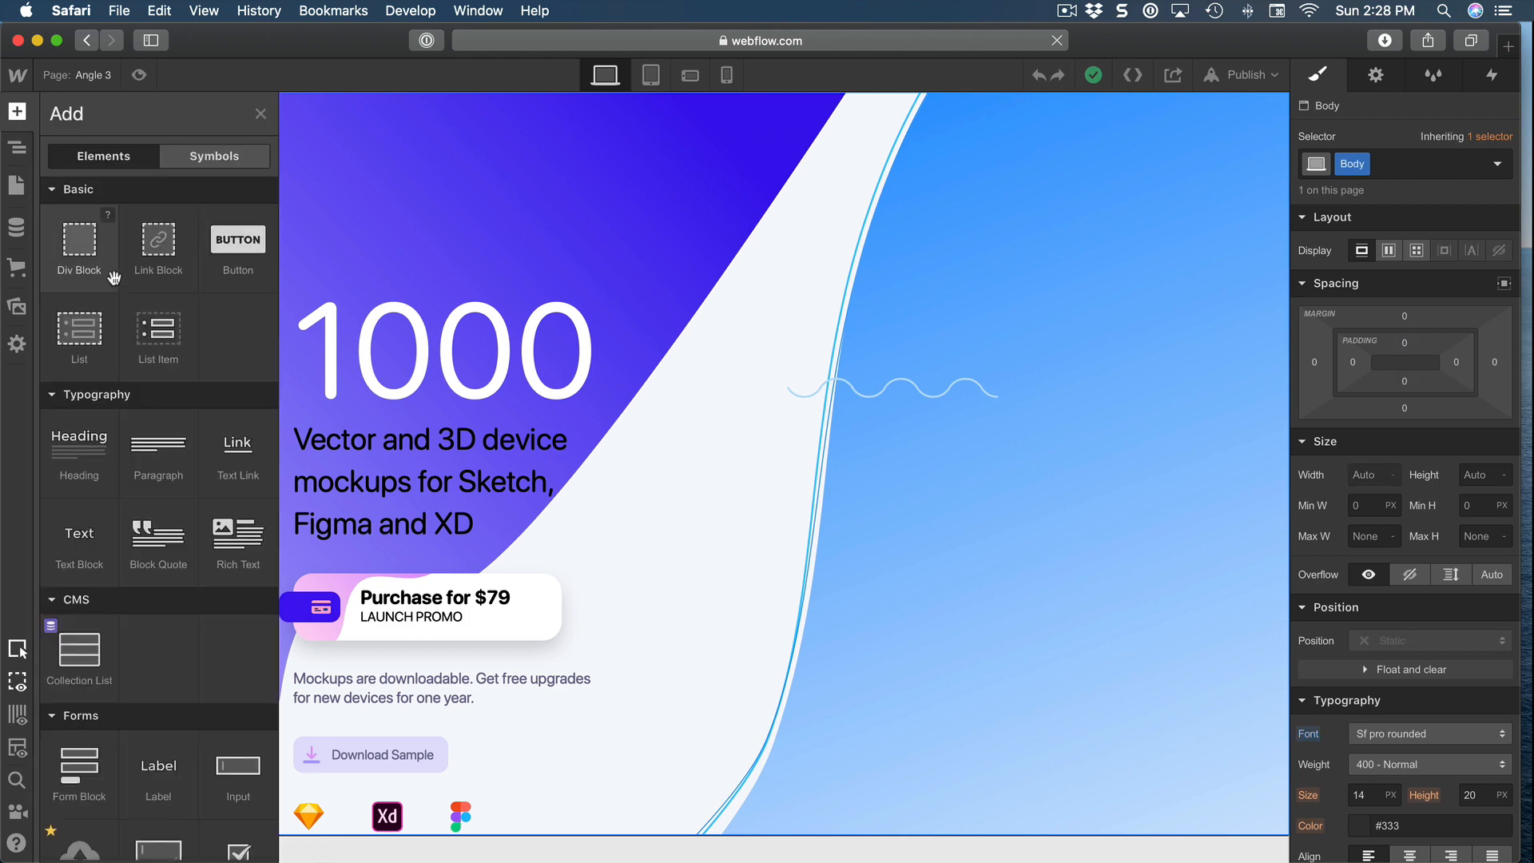
scroll(112, 360, down, 12)
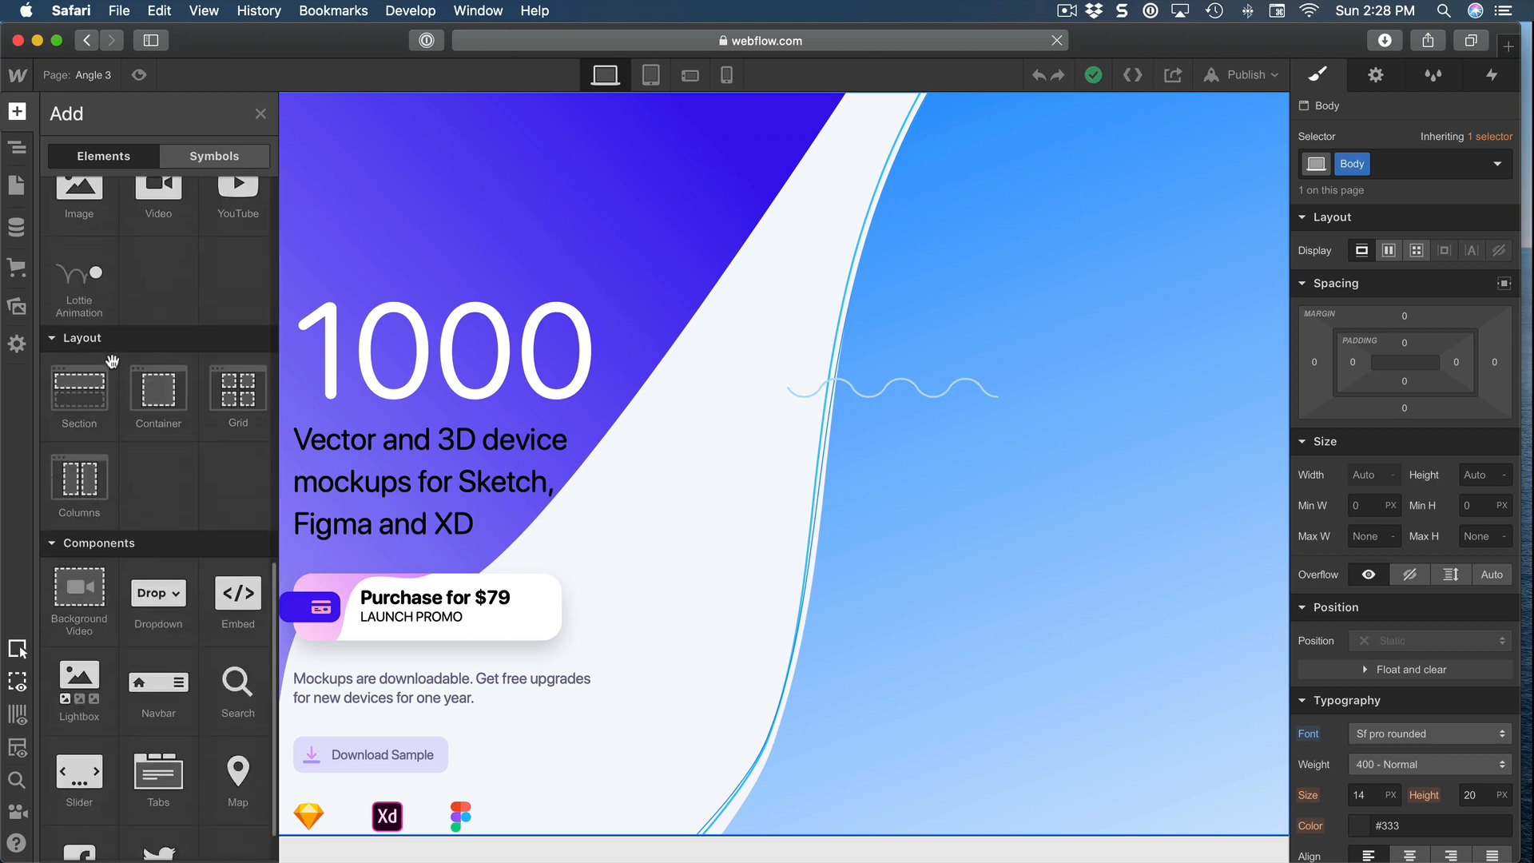
scroll(112, 361, down, 2)
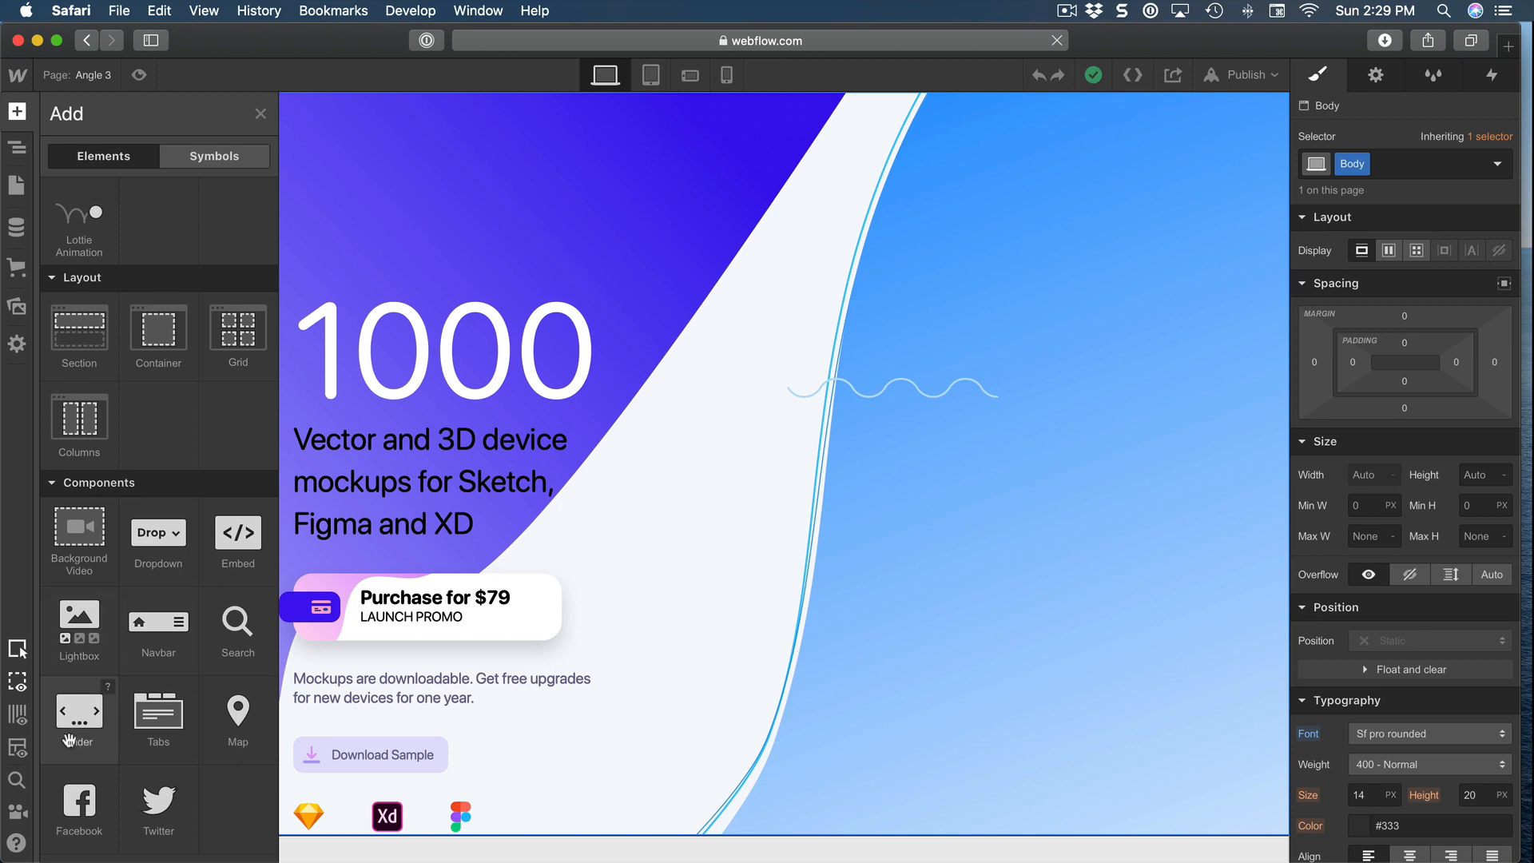
click(159, 636)
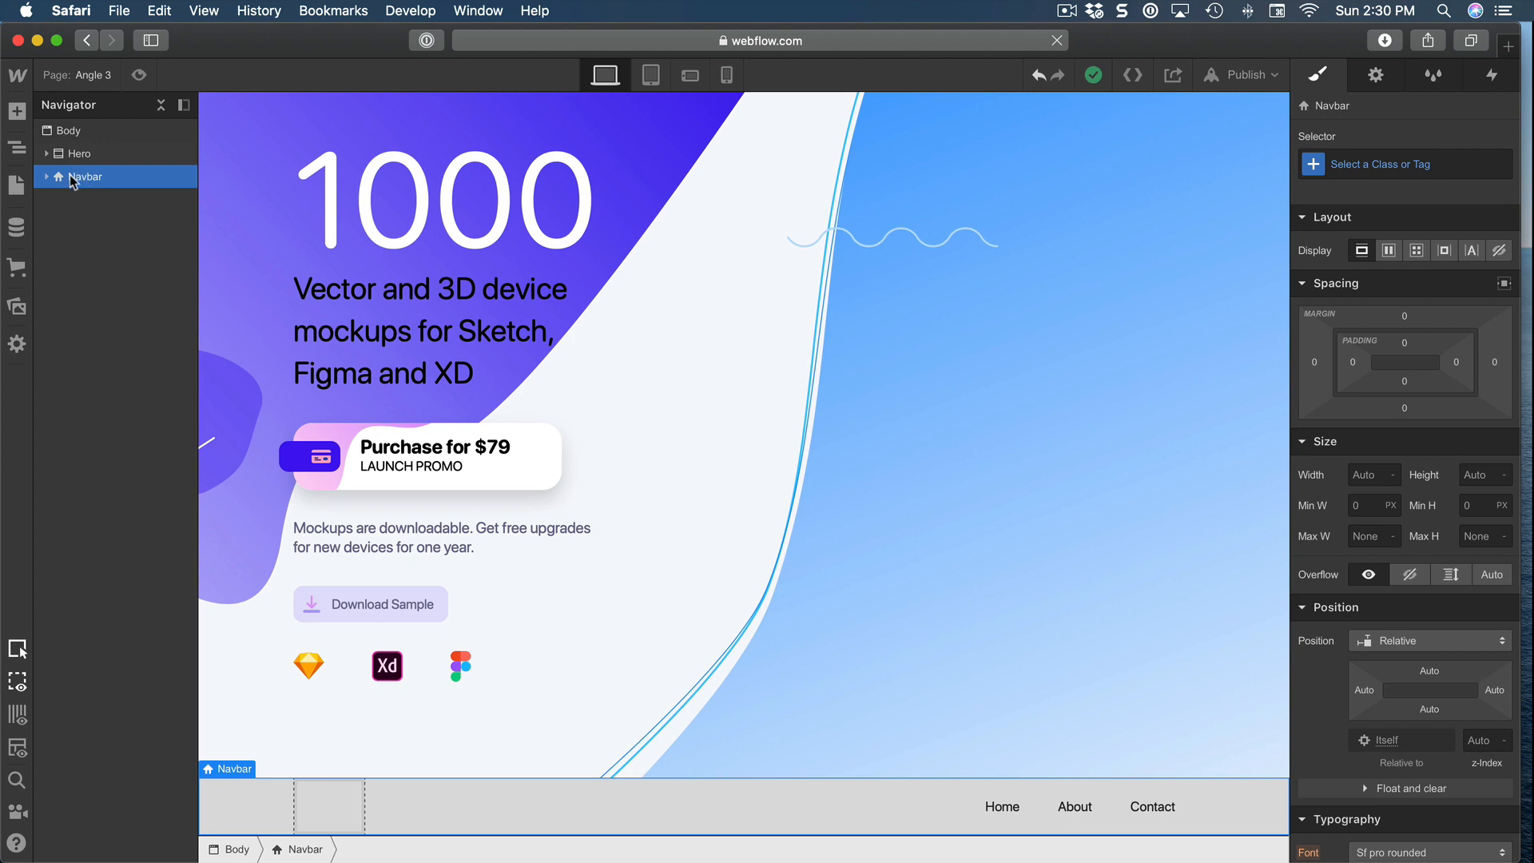
drag(59, 182, 84, 151)
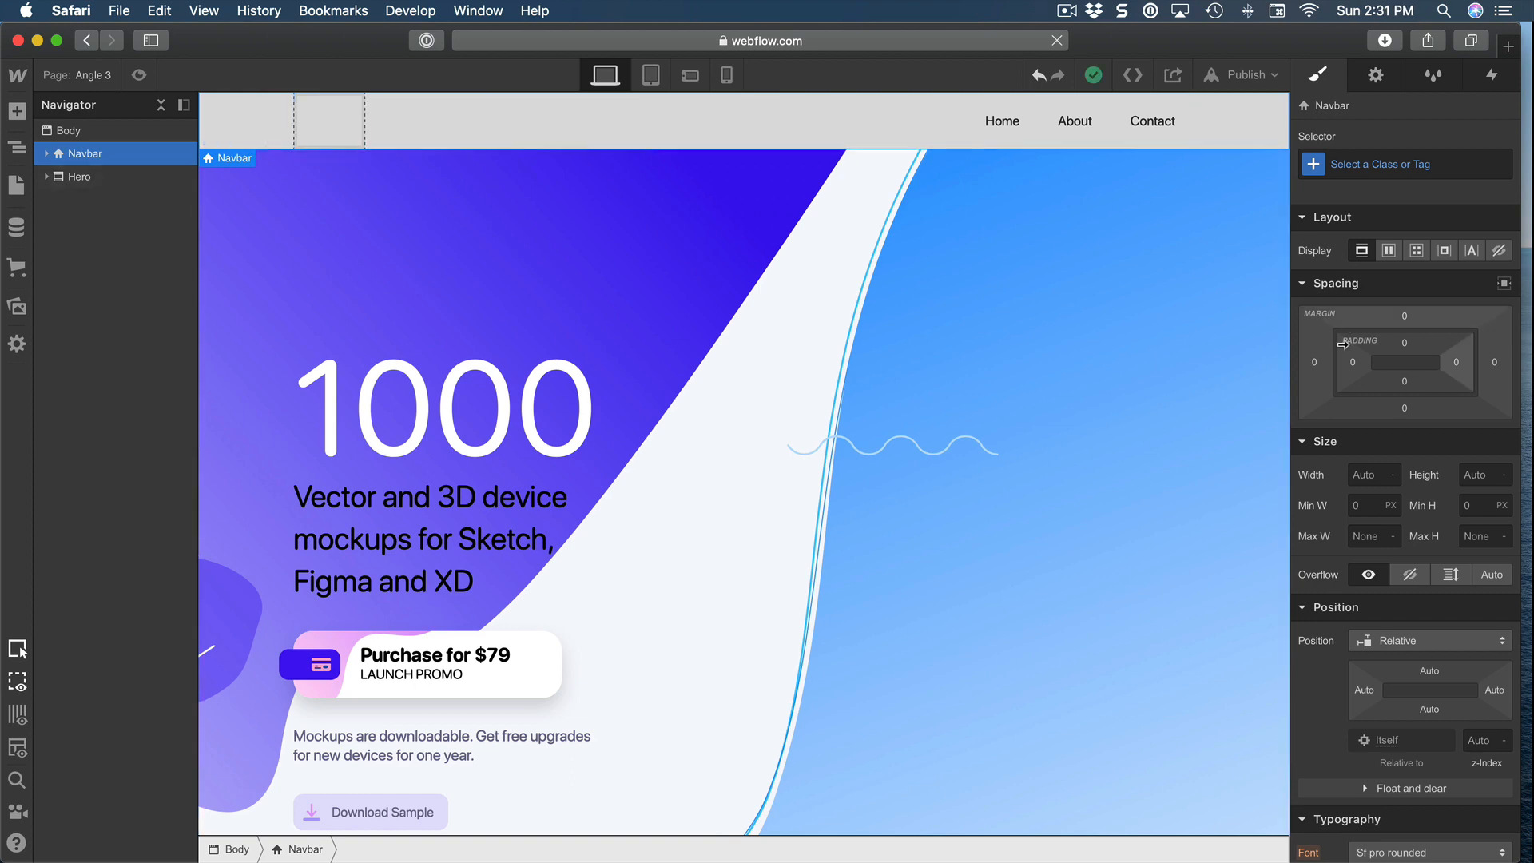
- Set the navbar's position to Absolute so it overlays the Hero section
scroll(1330, 488, down, 5)
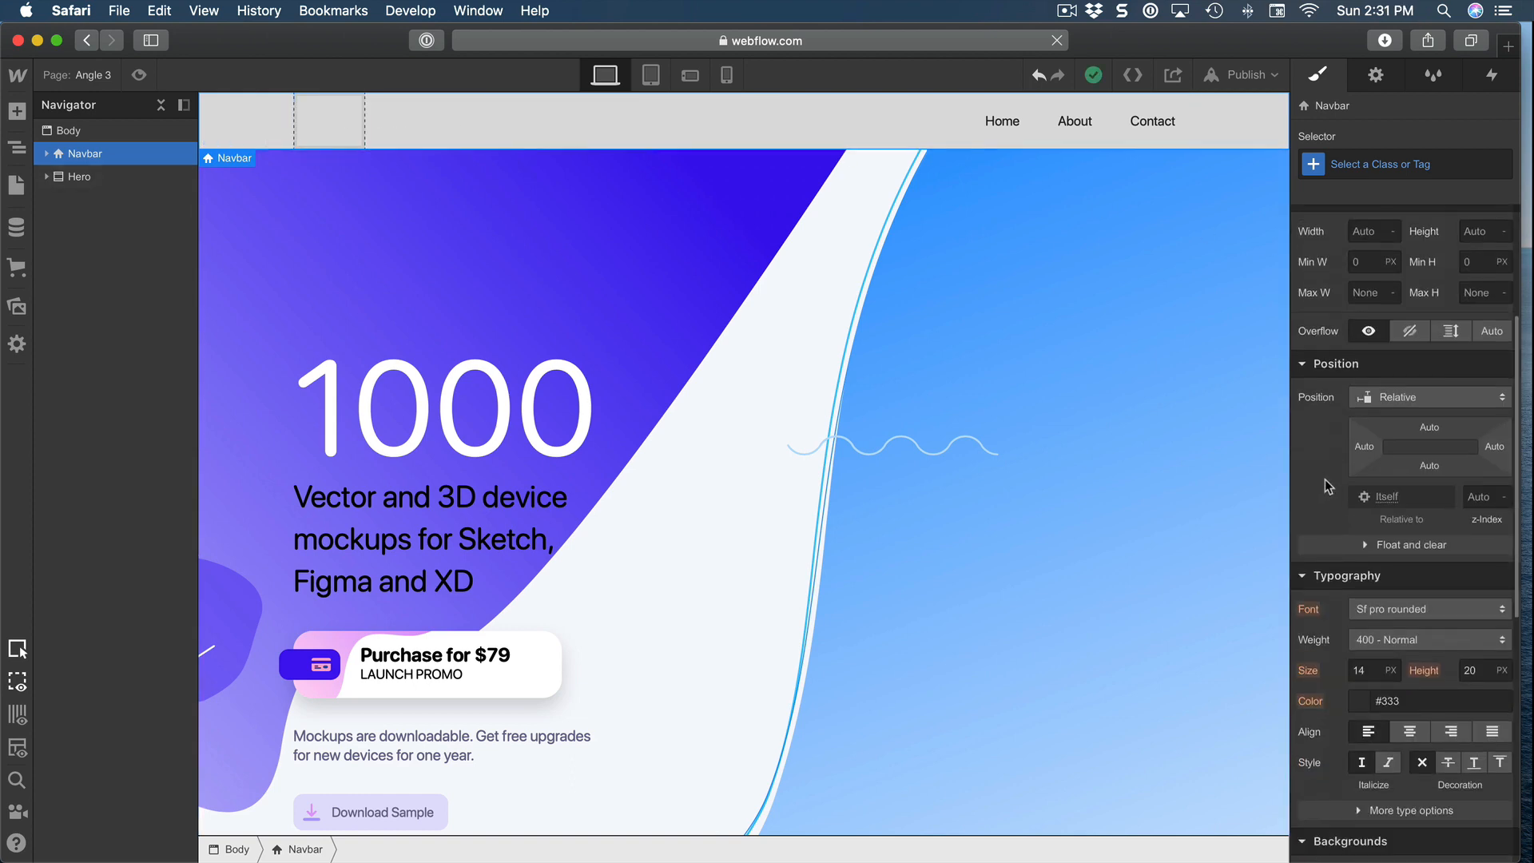
scroll(1320, 476, down, 4)
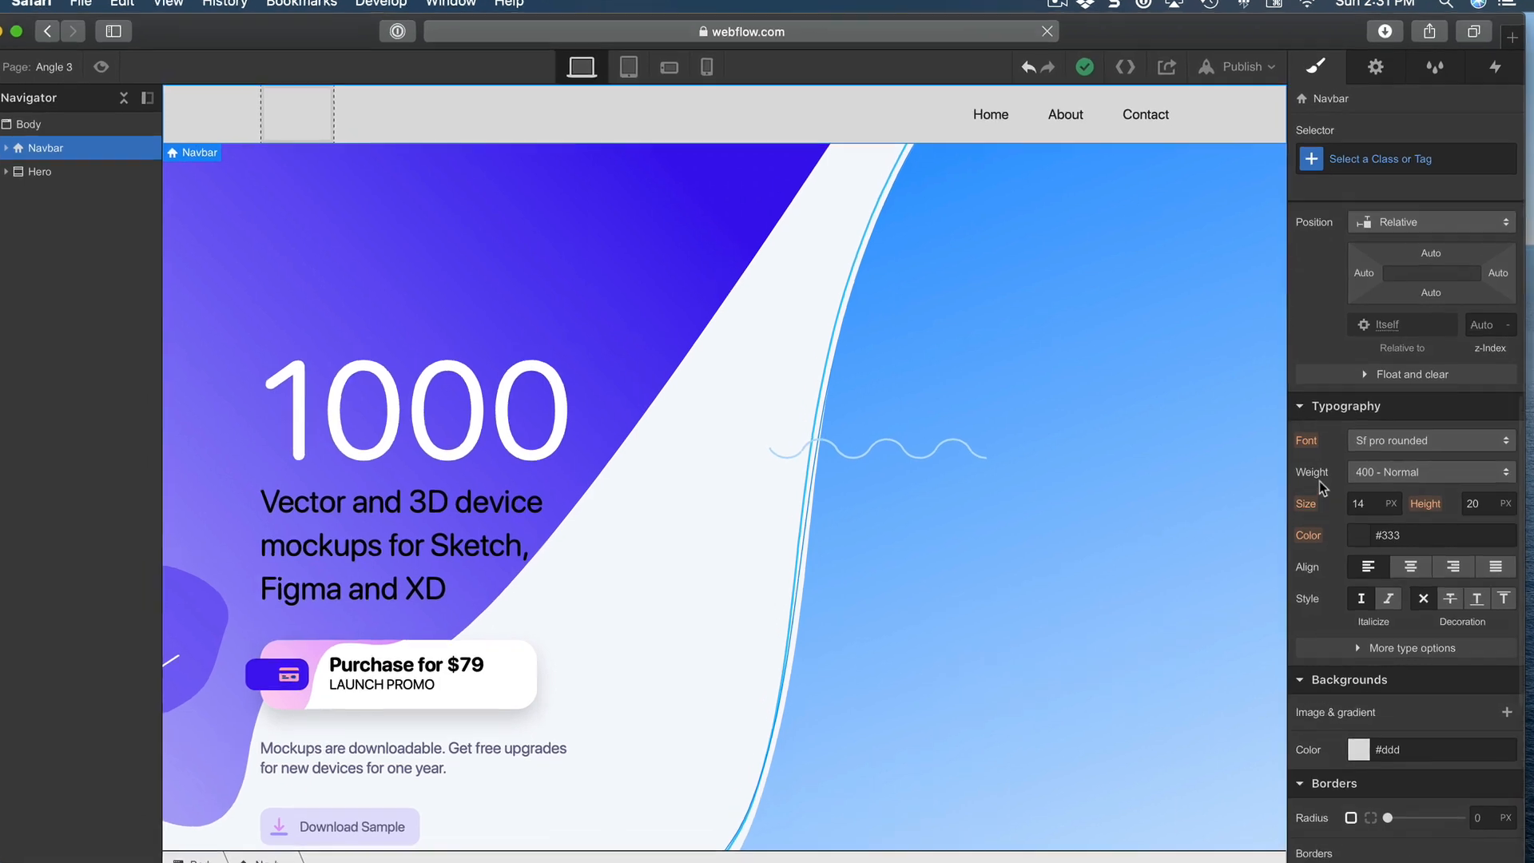
scroll(1320, 481, up, 2)
click(1412, 327)
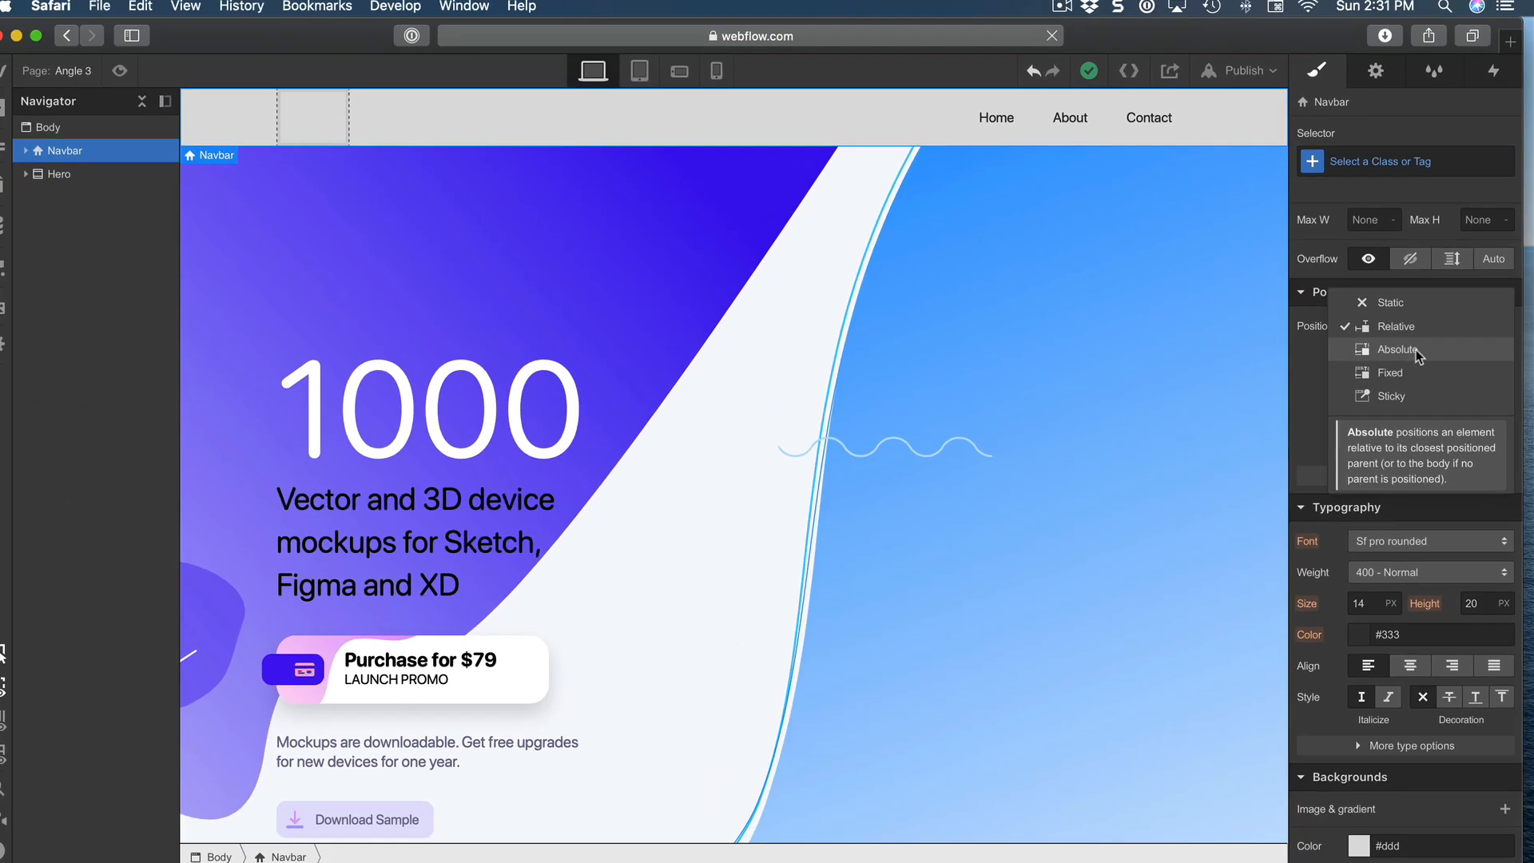
click(1403, 357)
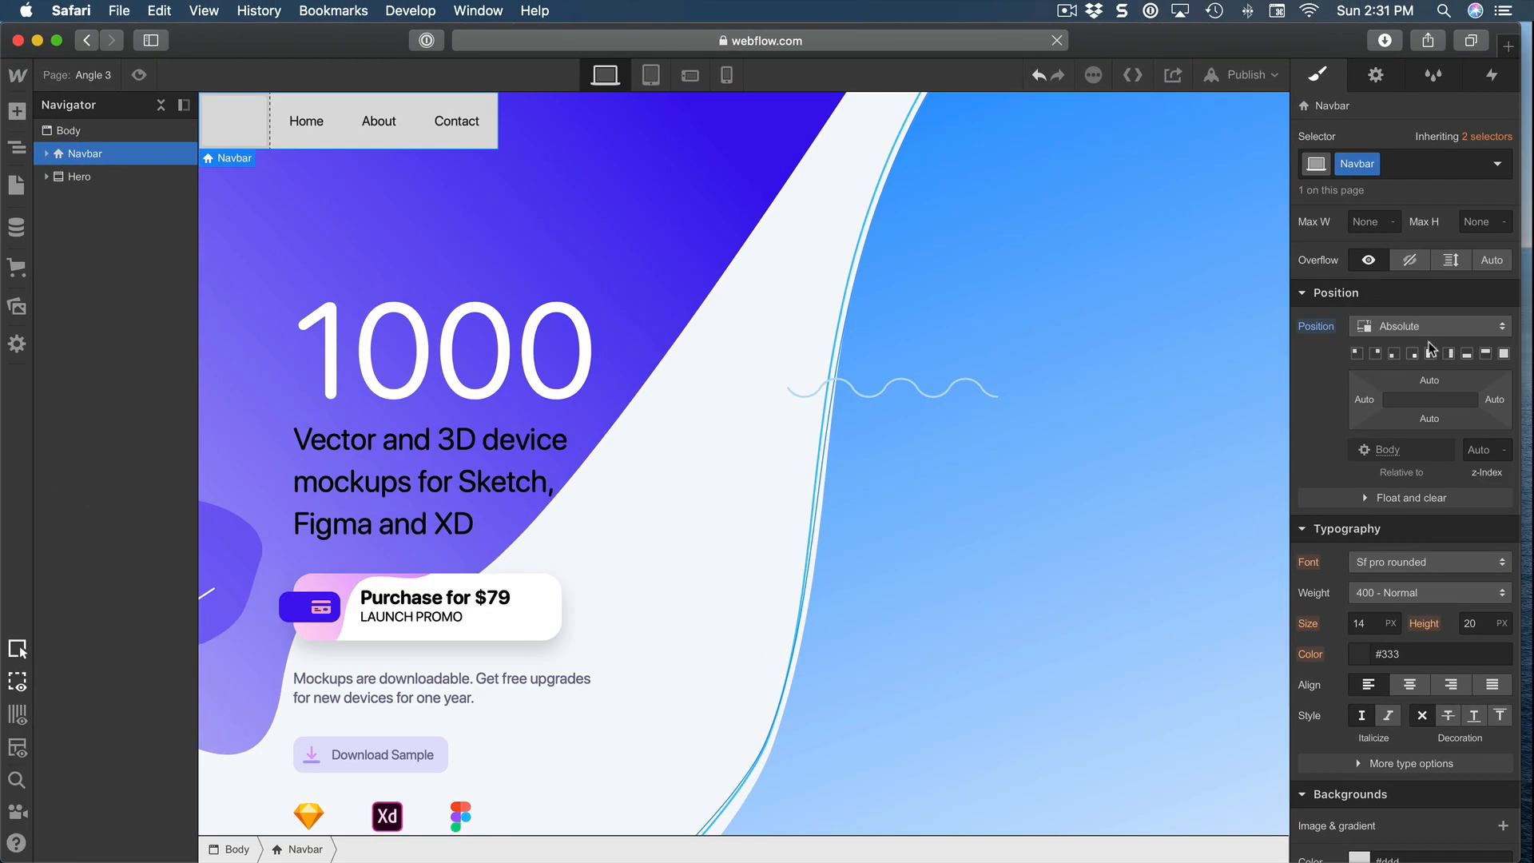
- Try Fixed positioning on the navbar and check how it behaves as the page scrolls
click(1385, 334)
click(1385, 353)
scroll(736, 353, down, 2)
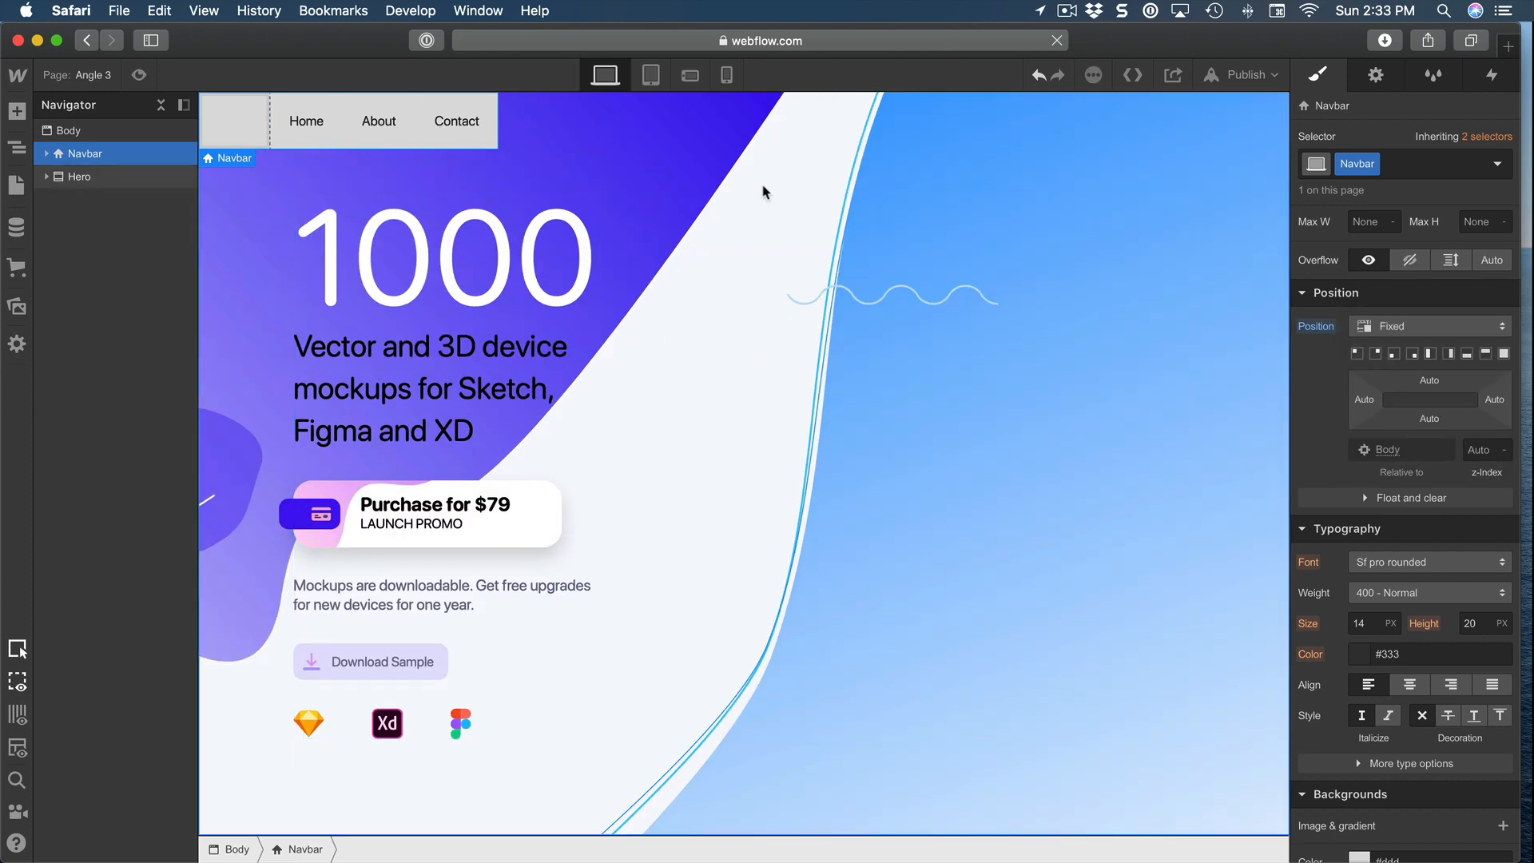
scroll(736, 205, up, 2)
- Switch the navbar back to Absolute positioning and check its behaviour as the page scrolls
click(1404, 326)
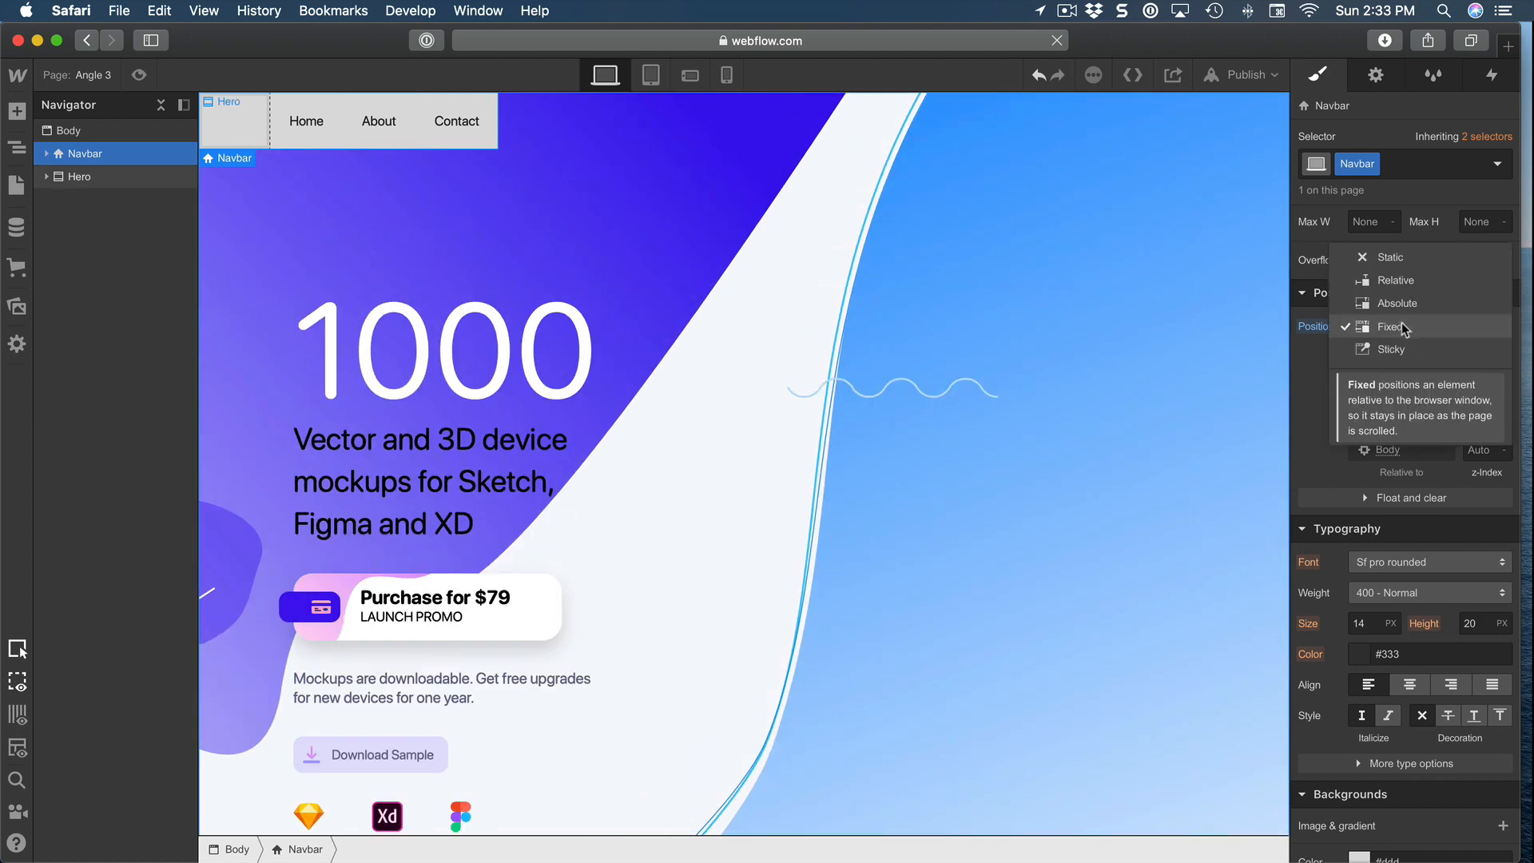
click(1397, 303)
scroll(769, 308, down, 2)
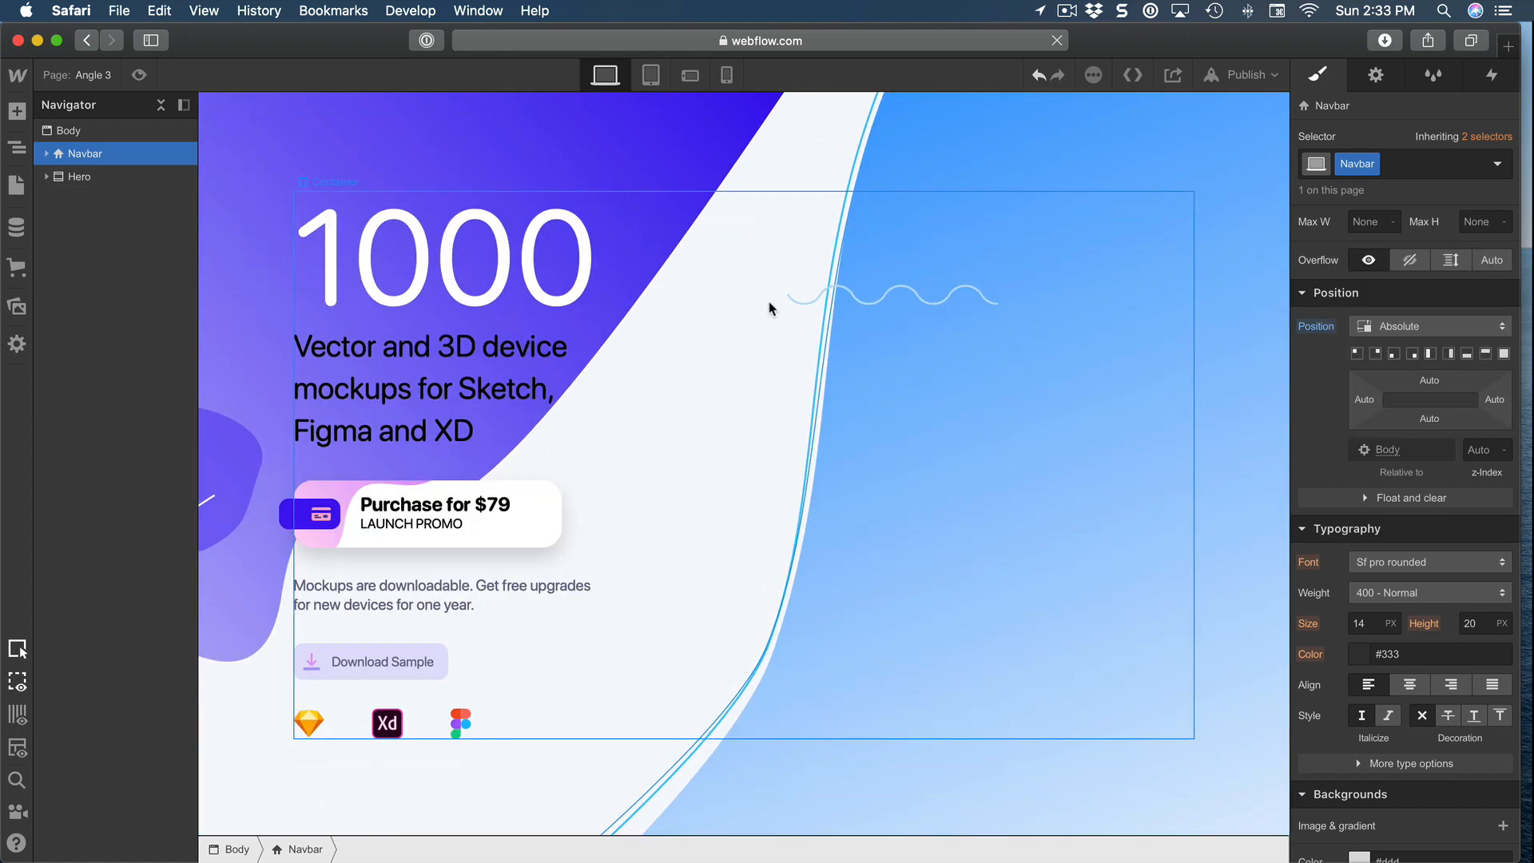
scroll(770, 308, up, 2)
scroll(770, 309, down, 2)
scroll(769, 309, up, 2)
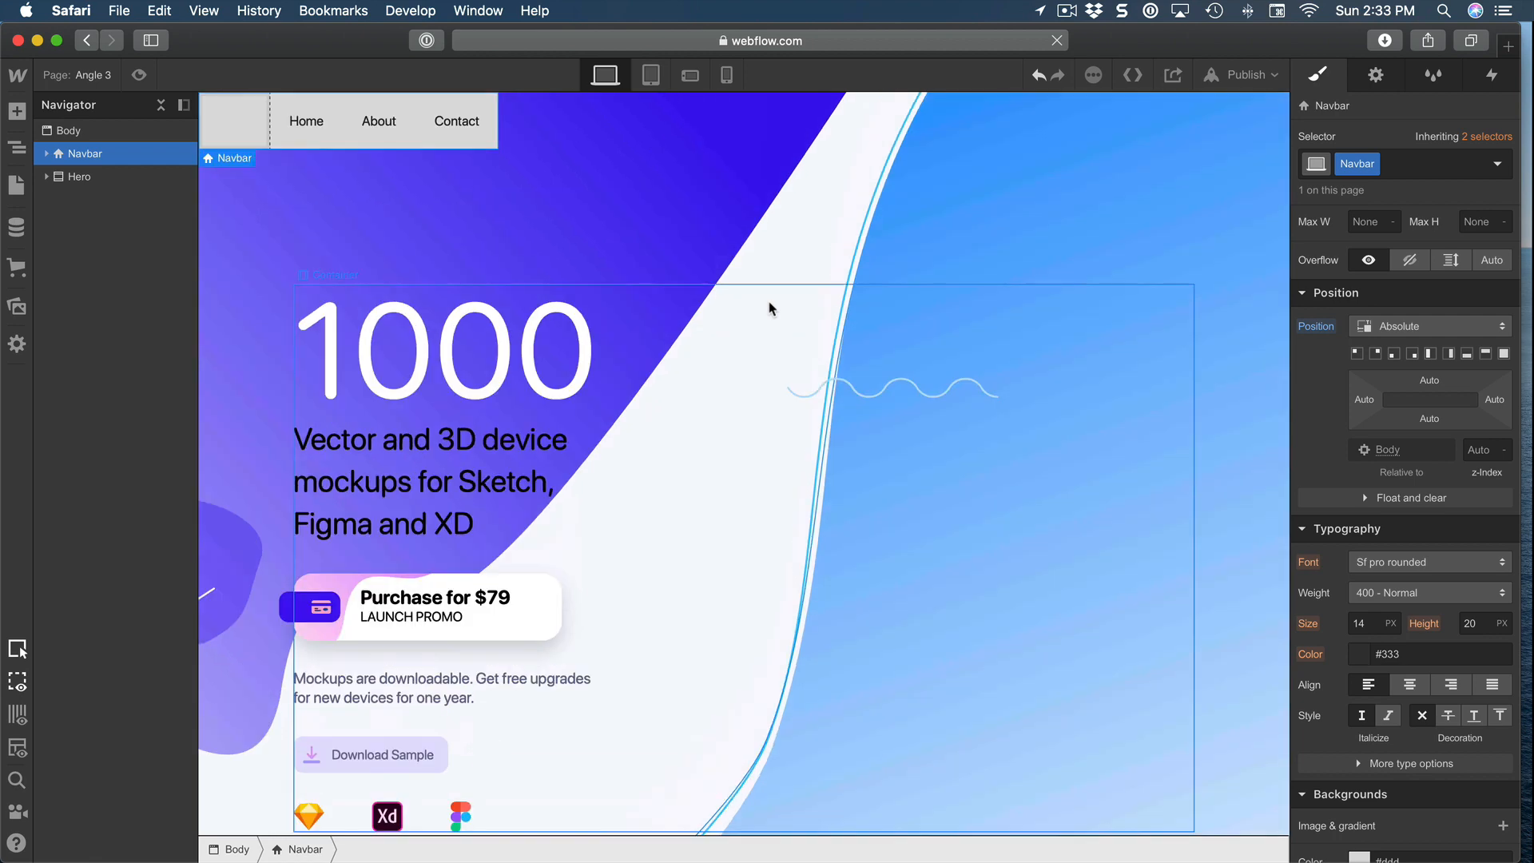
- Set the navbar's width to 100%
scroll(1304, 424, up, 1)
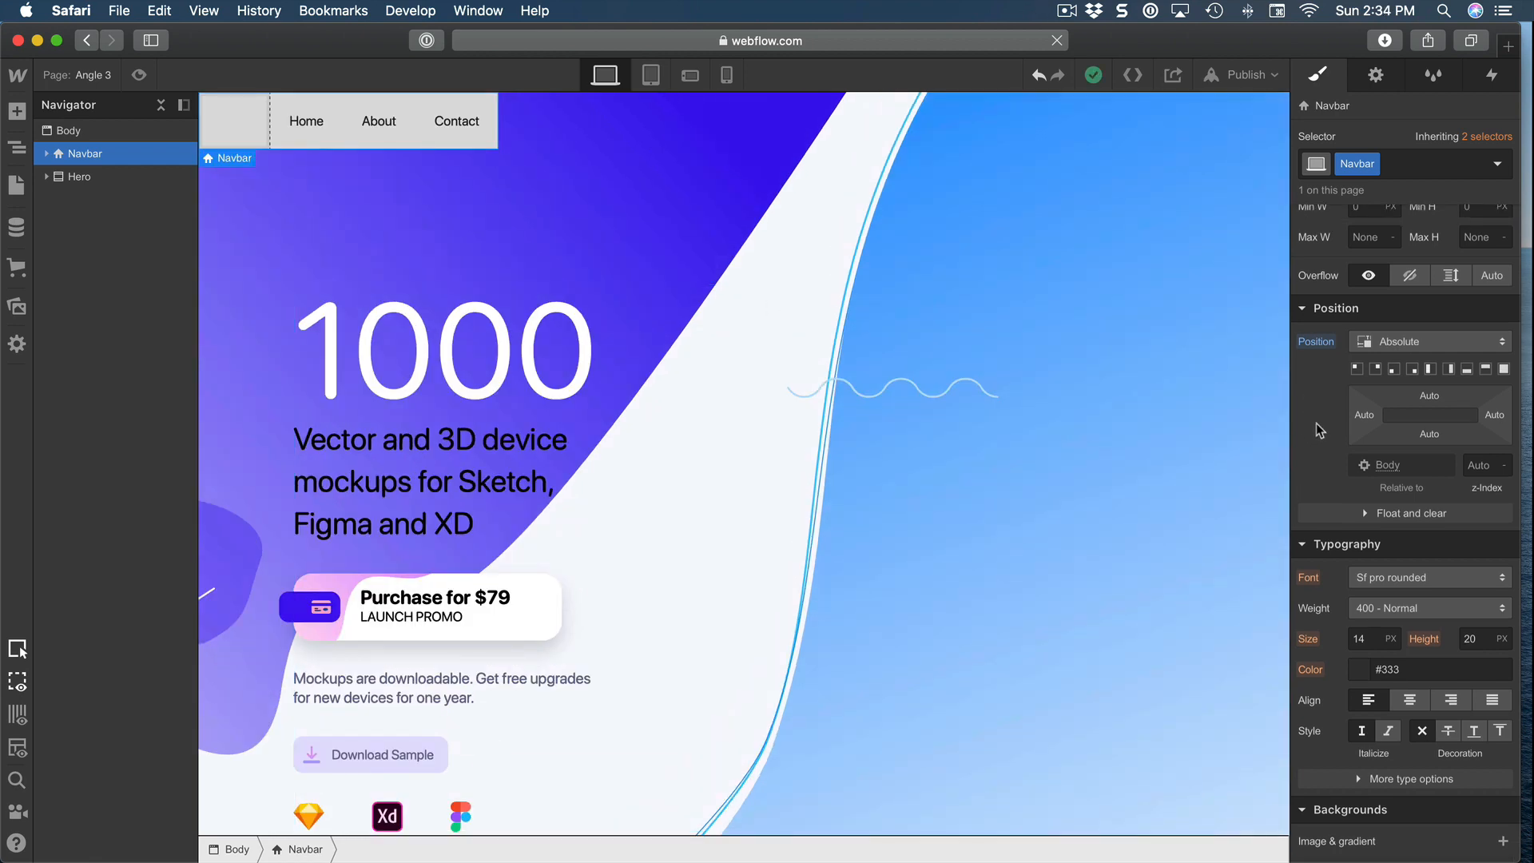
scroll(1319, 426, up, 5)
click(1369, 398)
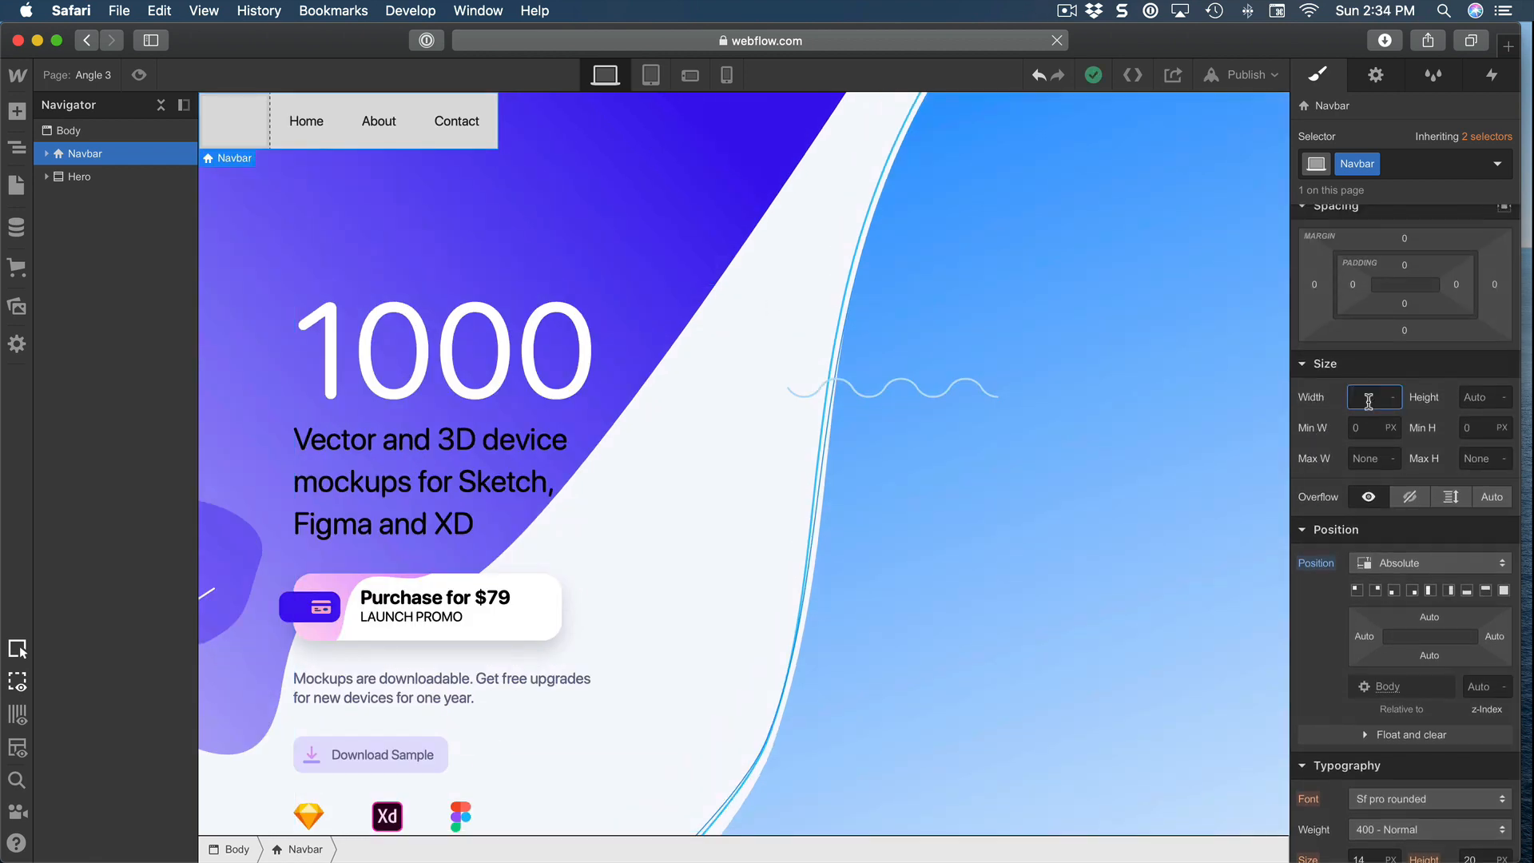
text(100%)
key(Return)
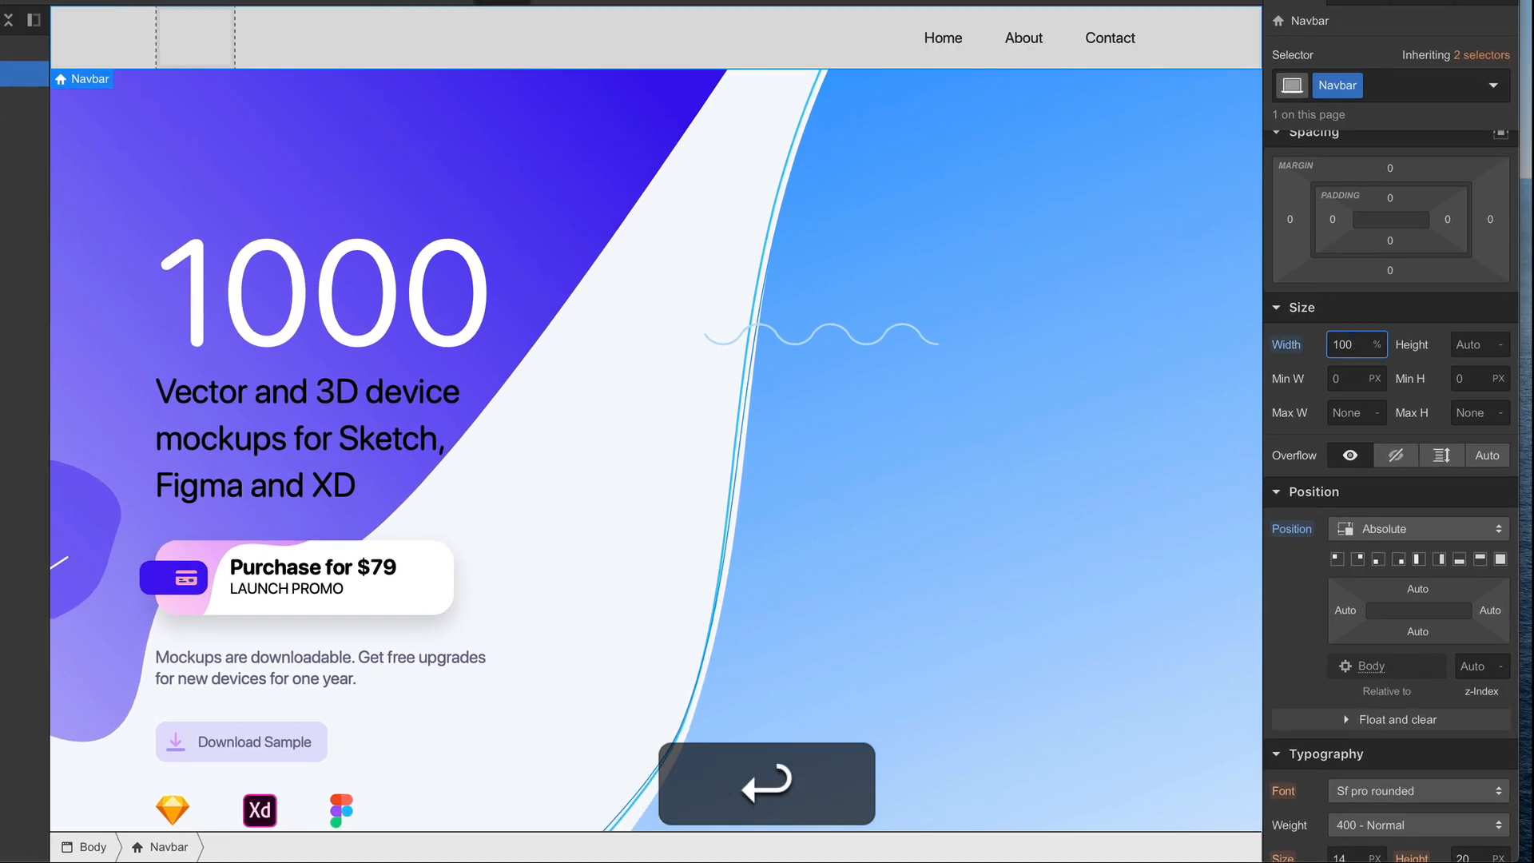
- Make the navbar's background color transparent
scroll(1308, 417, down, 10)
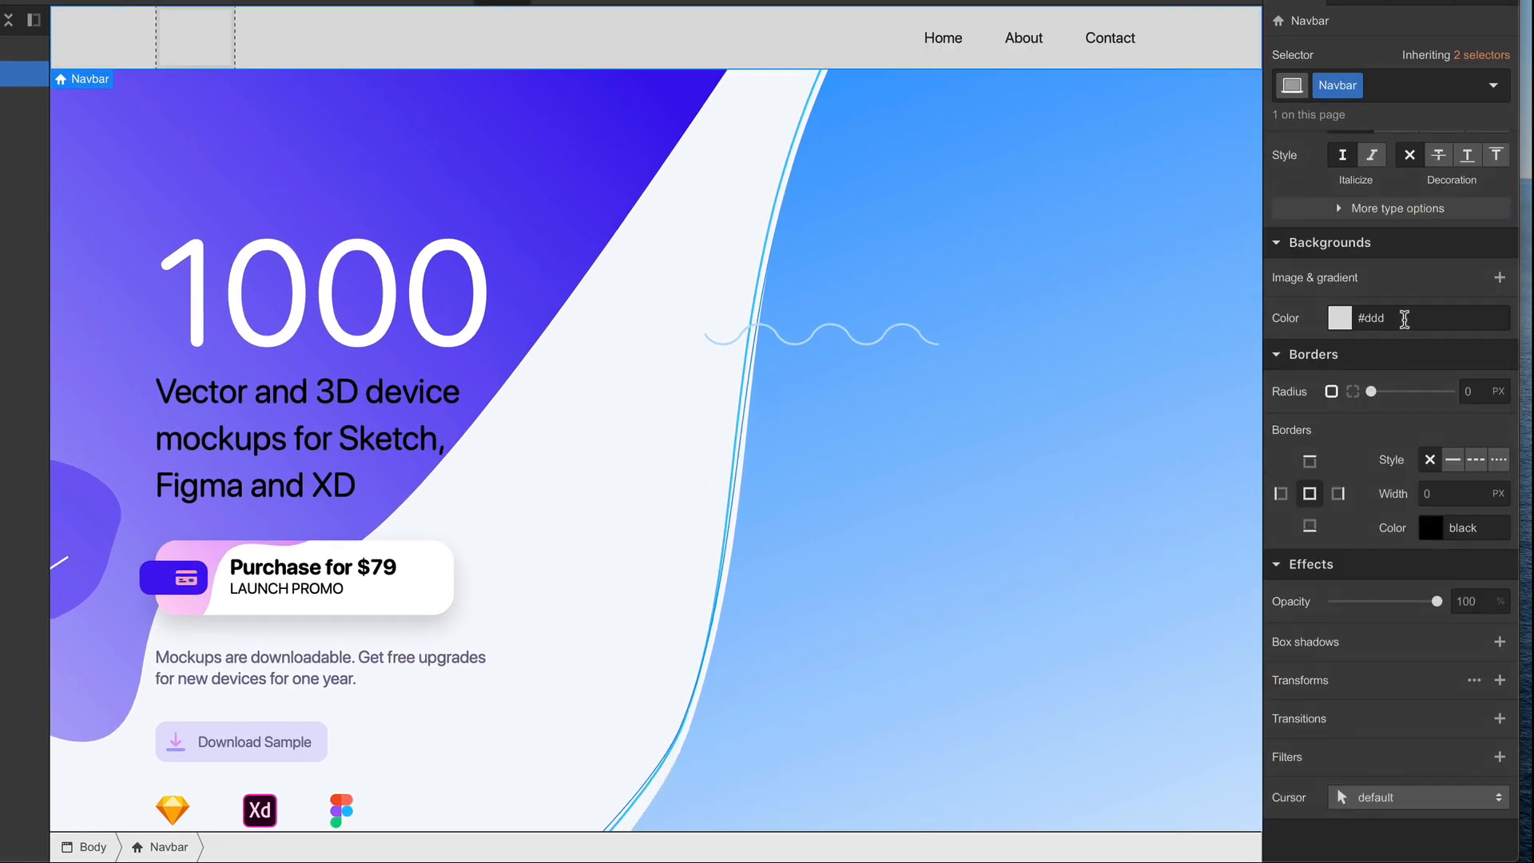
click(1399, 318)
text(trans)
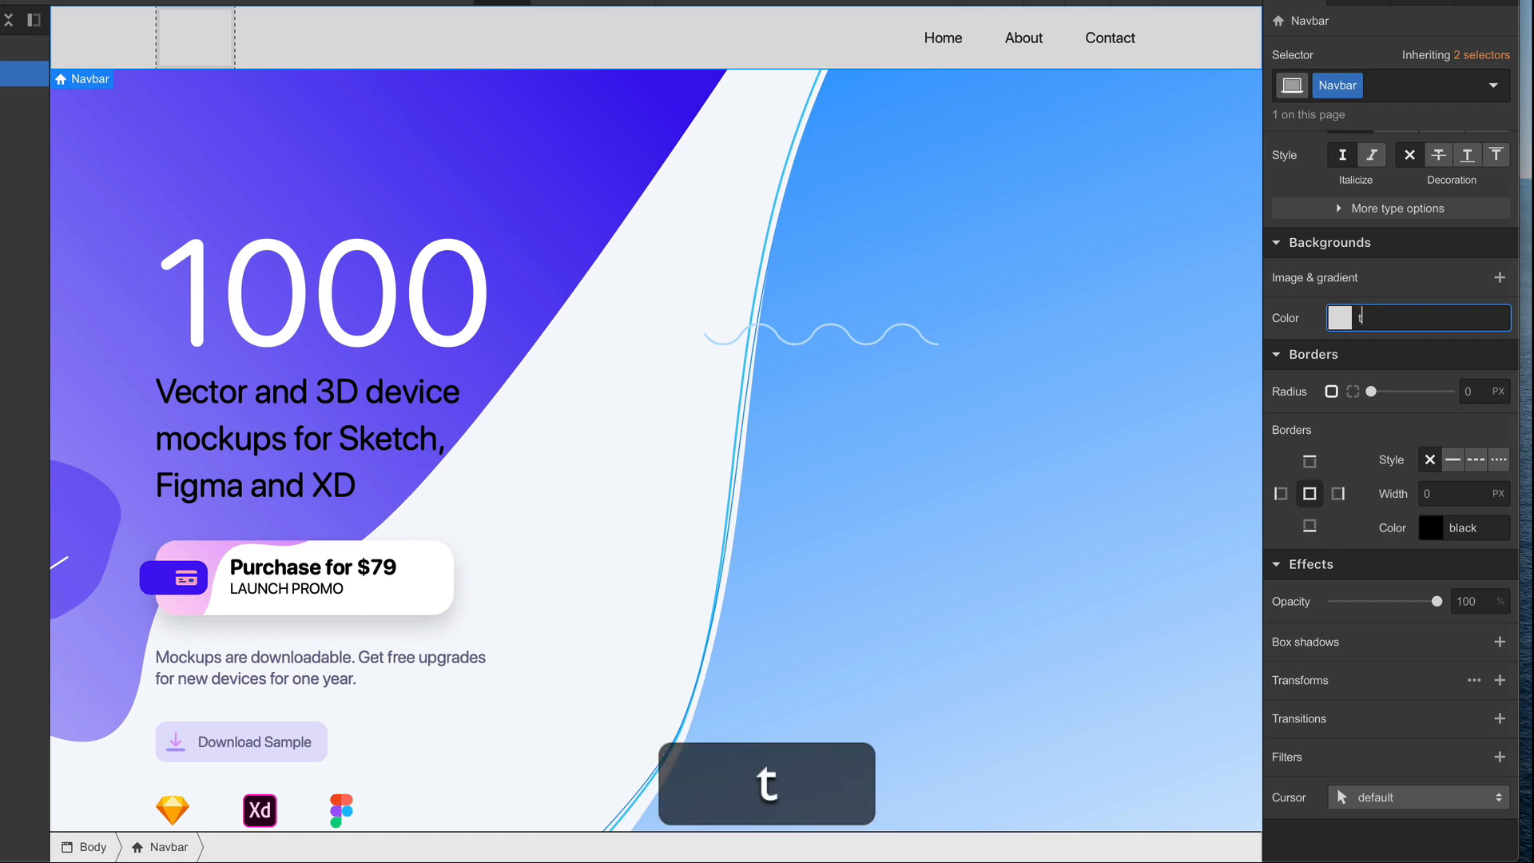
text(parent)
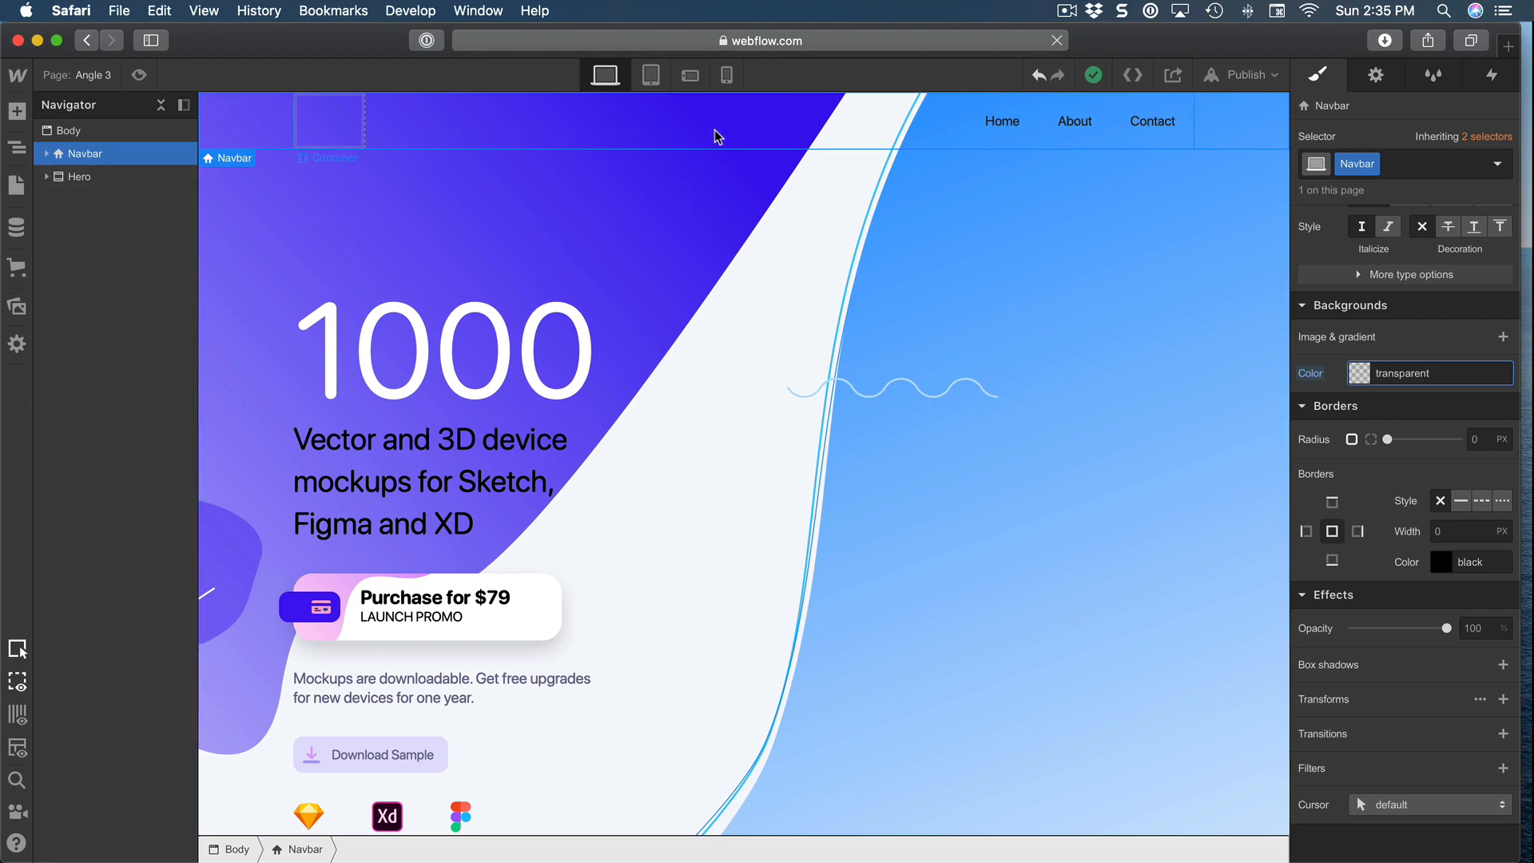
- Offset the absolutely positioned navbar 30 px from the top of the page body
scroll(1403, 332, up, 8)
scroll(1403, 333, up, 5)
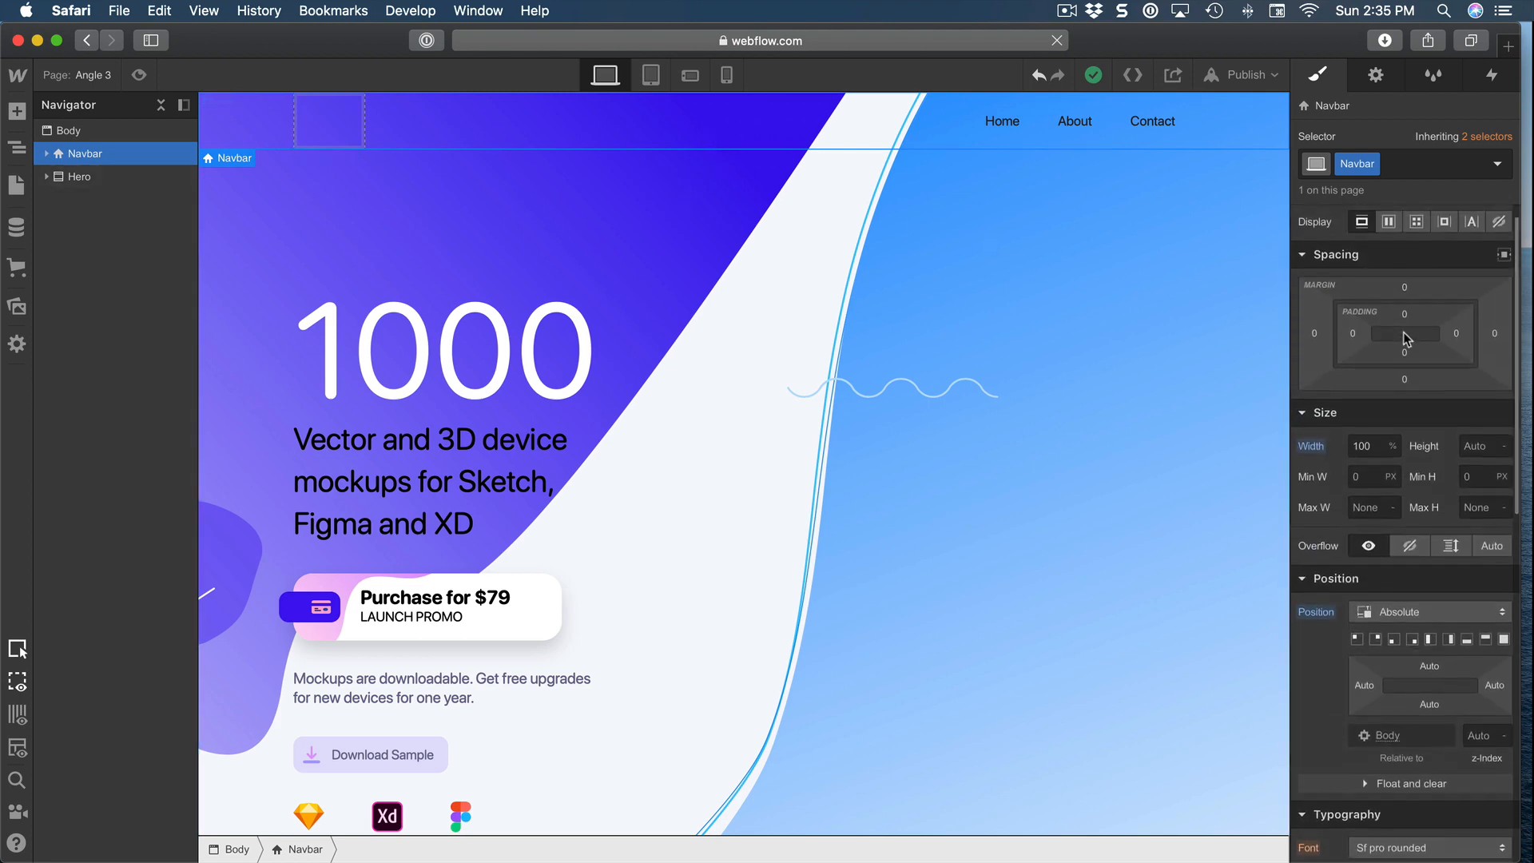
scroll(1370, 471, down, 3)
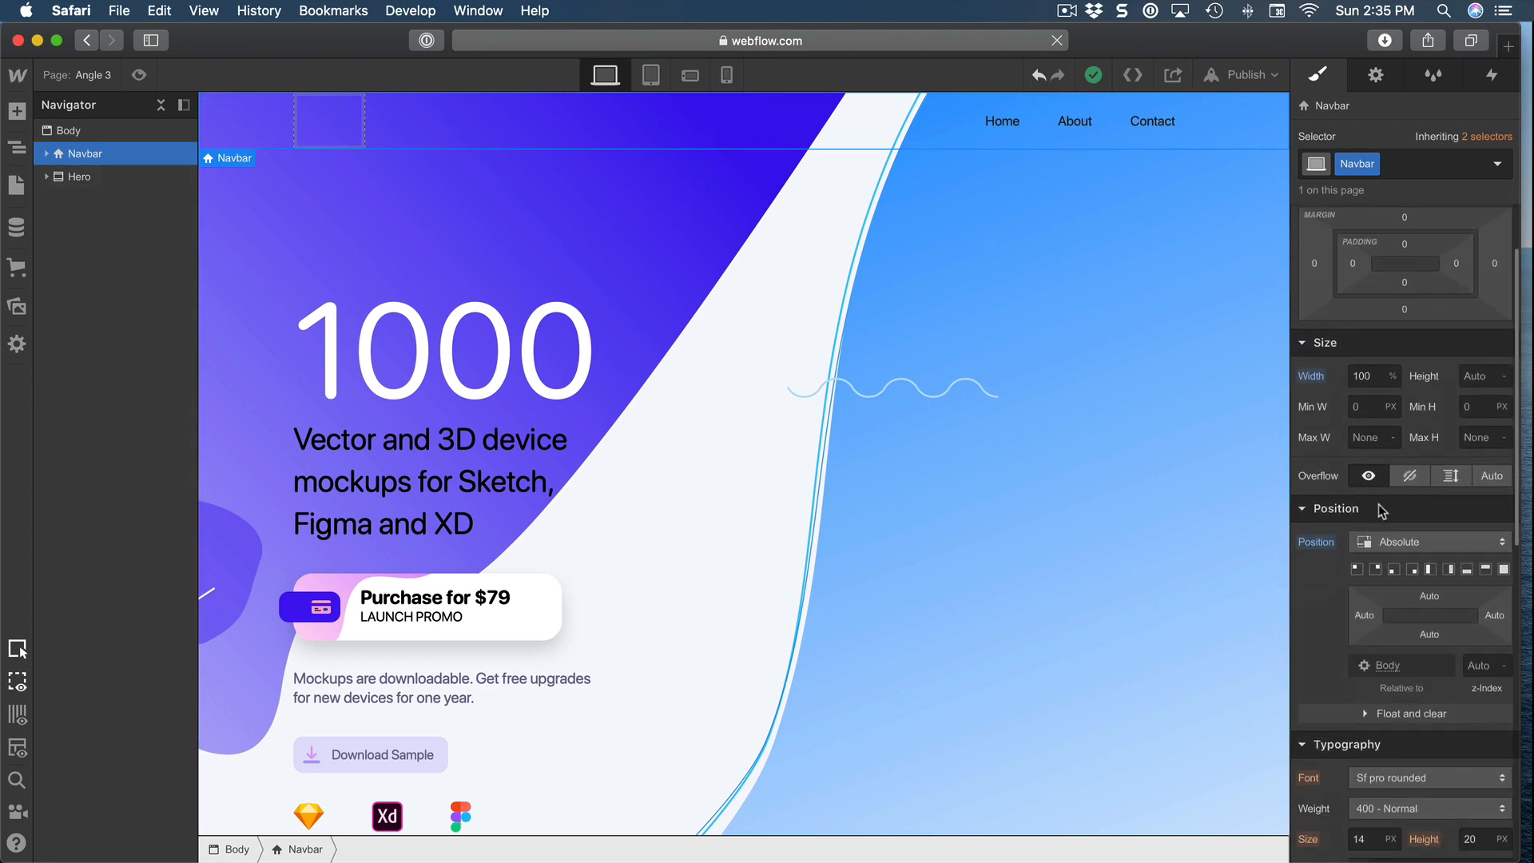
click(1431, 597)
text(30)
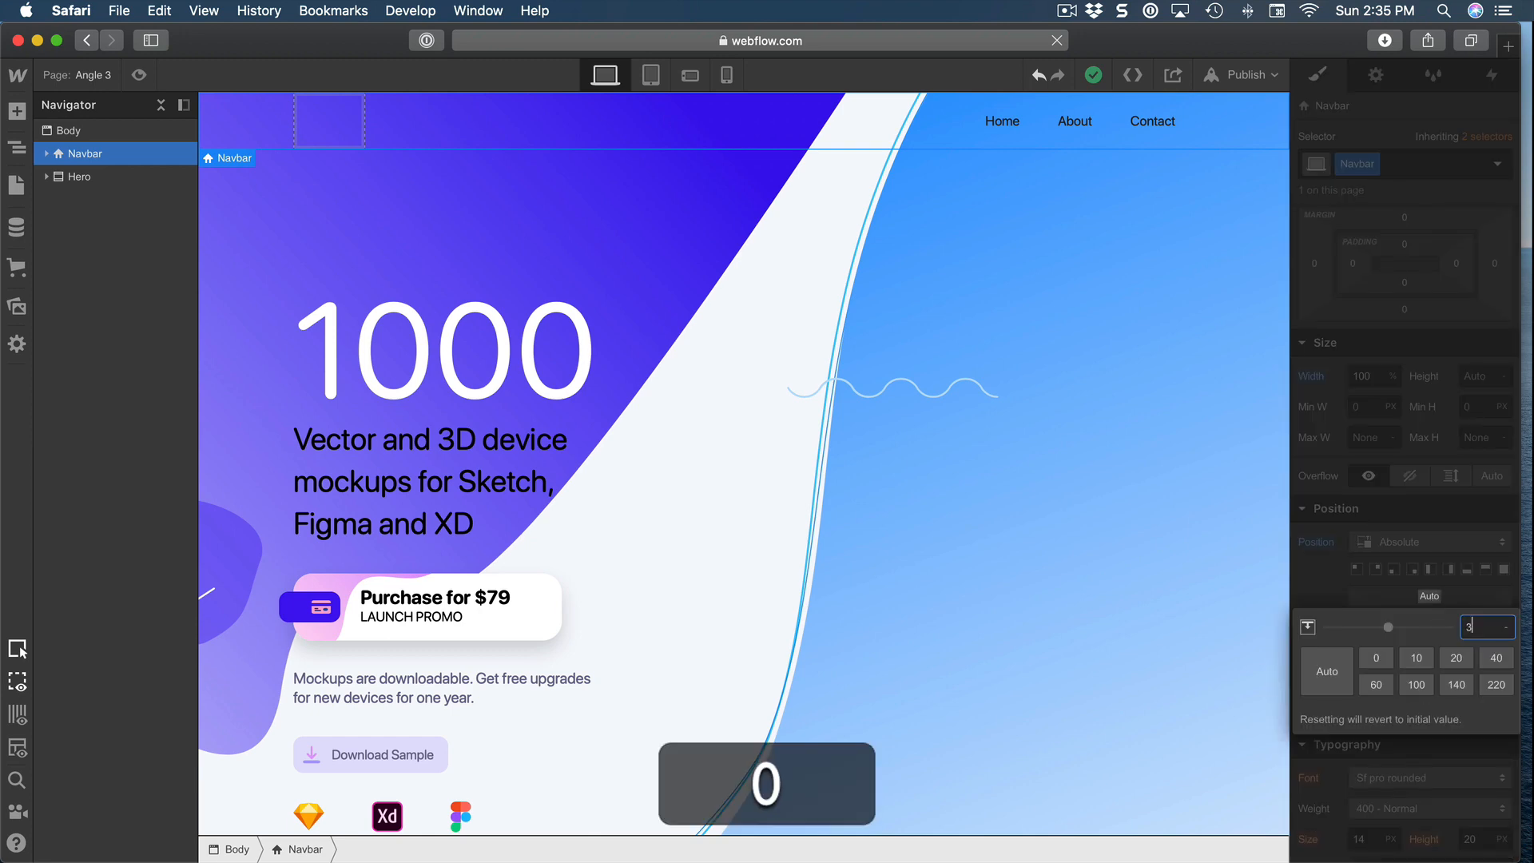
key(Return)
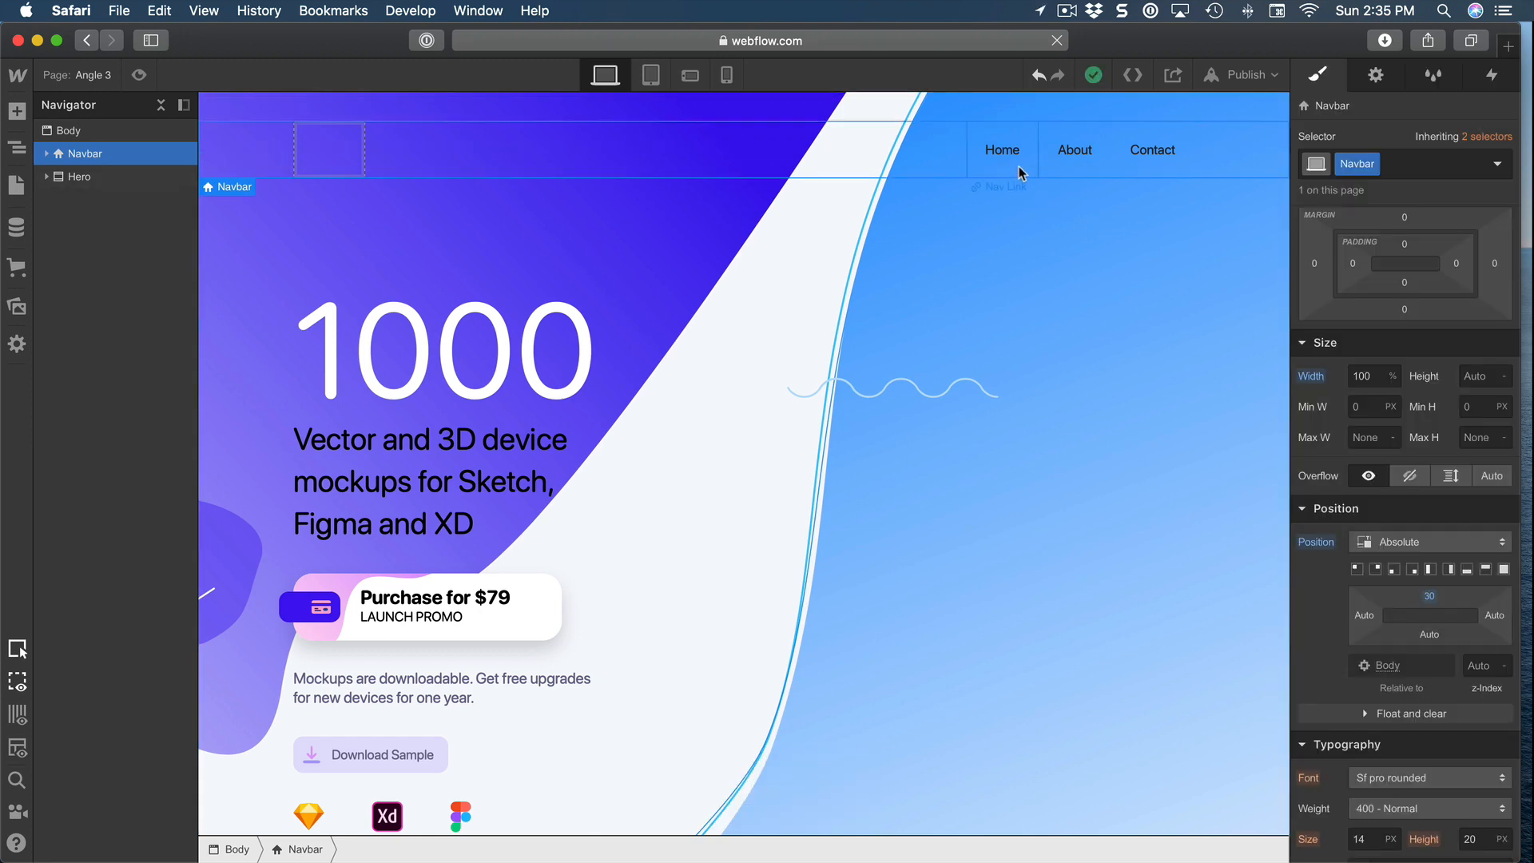
- Set the navbar's text color to black
scroll(1468, 628, down, 3)
scroll(1468, 628, down, 3)
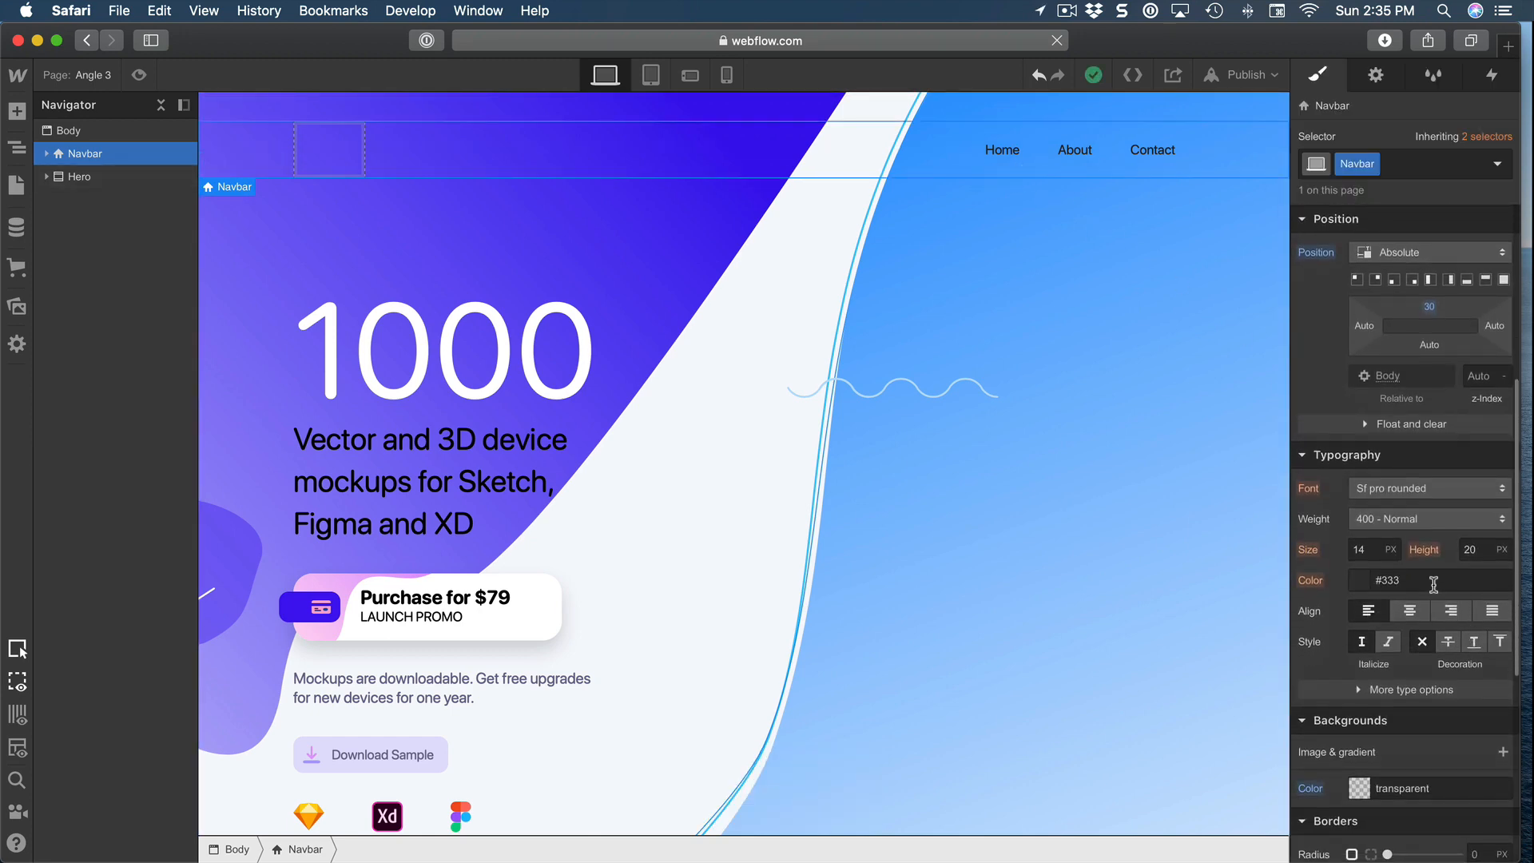
click(1428, 580)
text(black)
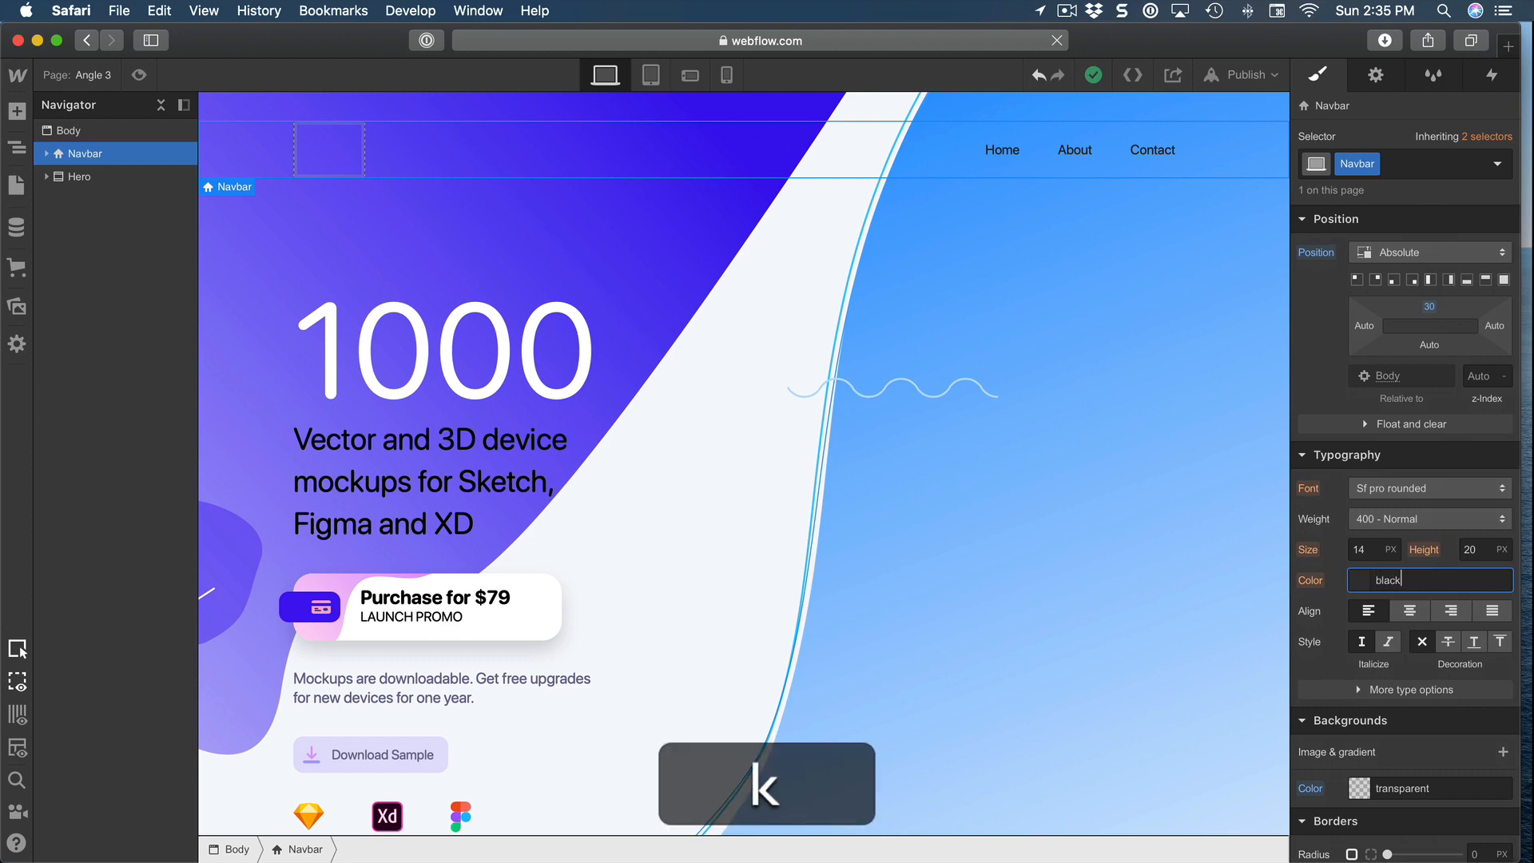
key(Return)
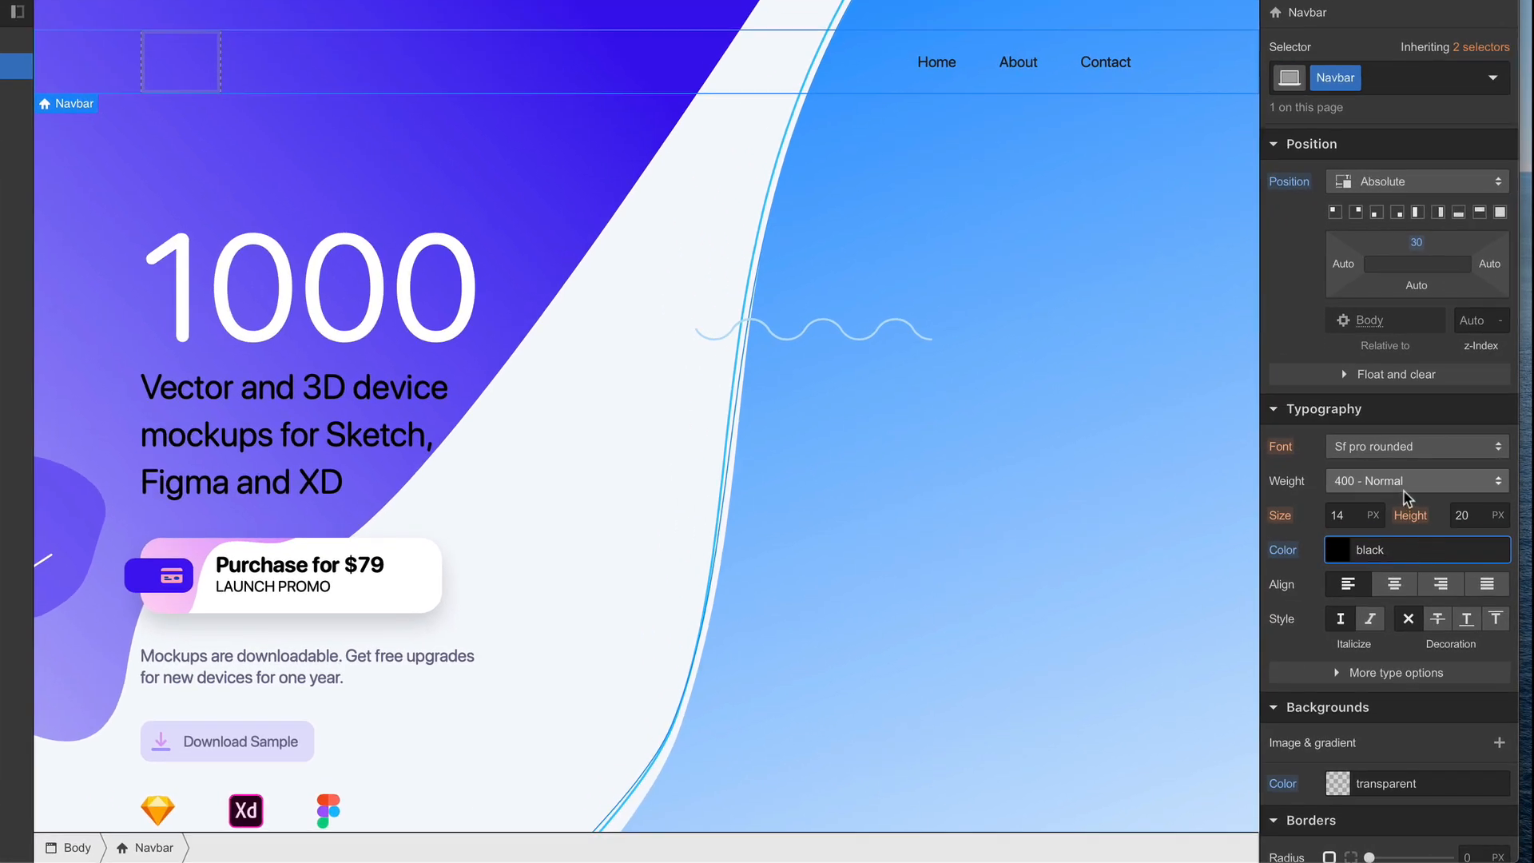
- Set the navbar's font weight to 500 - Medium and its font size to 16 px
click(1404, 521)
click(1400, 507)
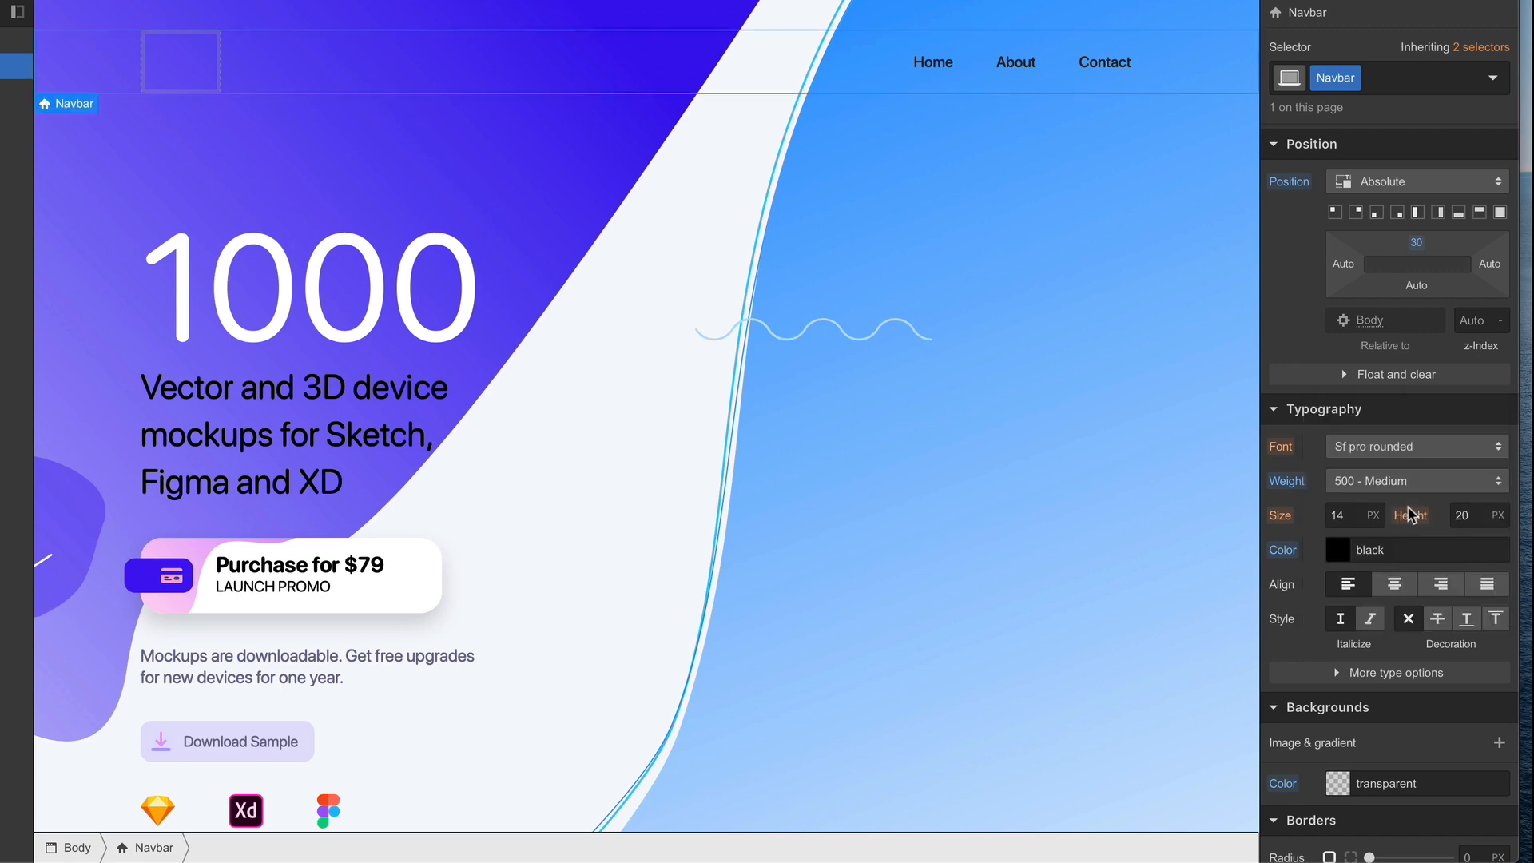
click(1355, 517)
key(Up)
key(Up)
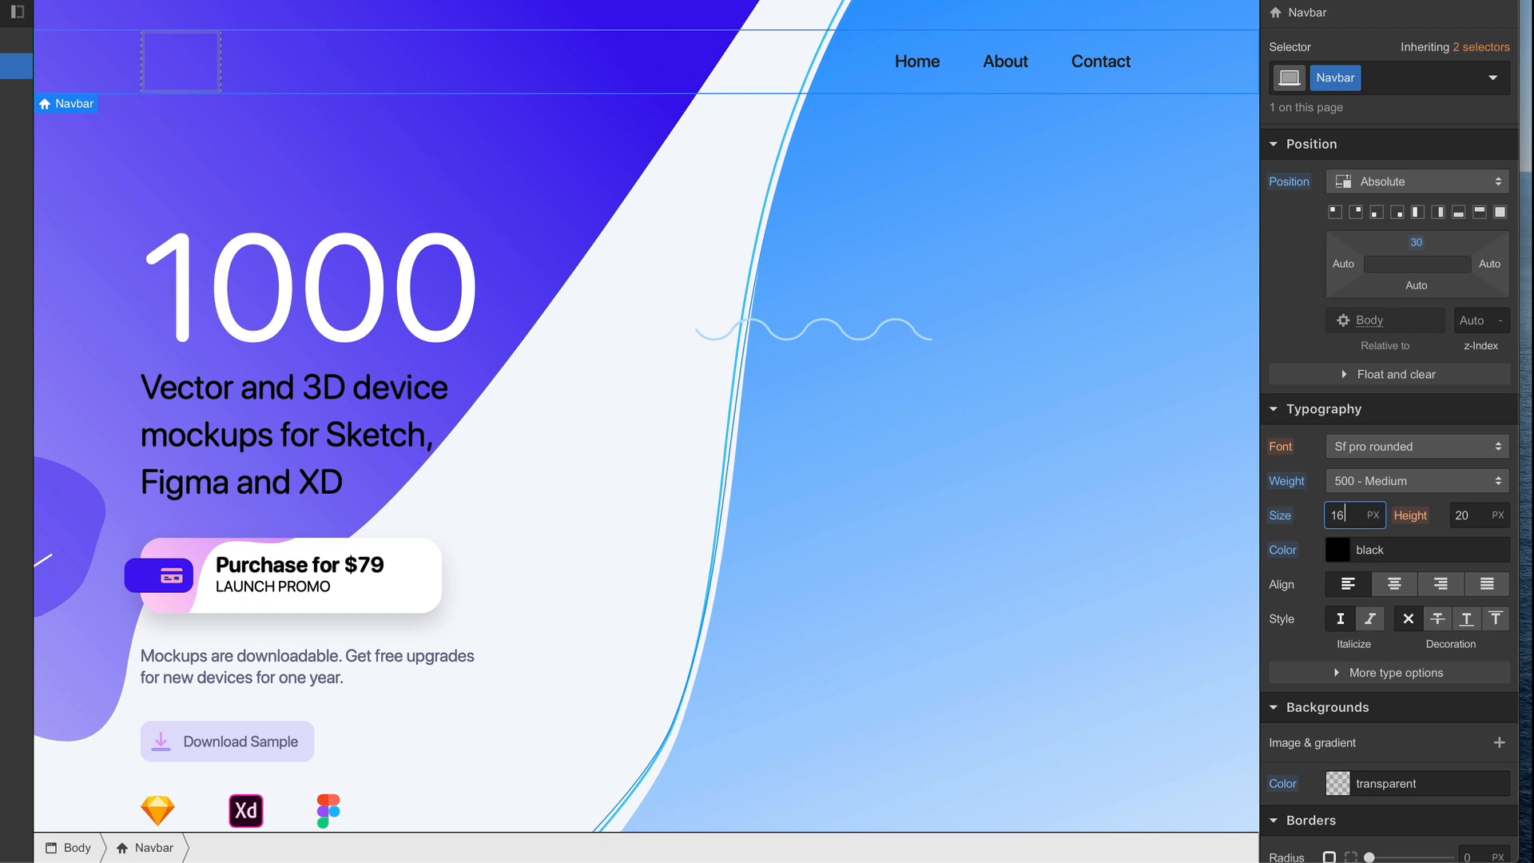
- Try a navbar font size 2 px larger using arithmetic in the value, and subtract the 2 px again
text(+)
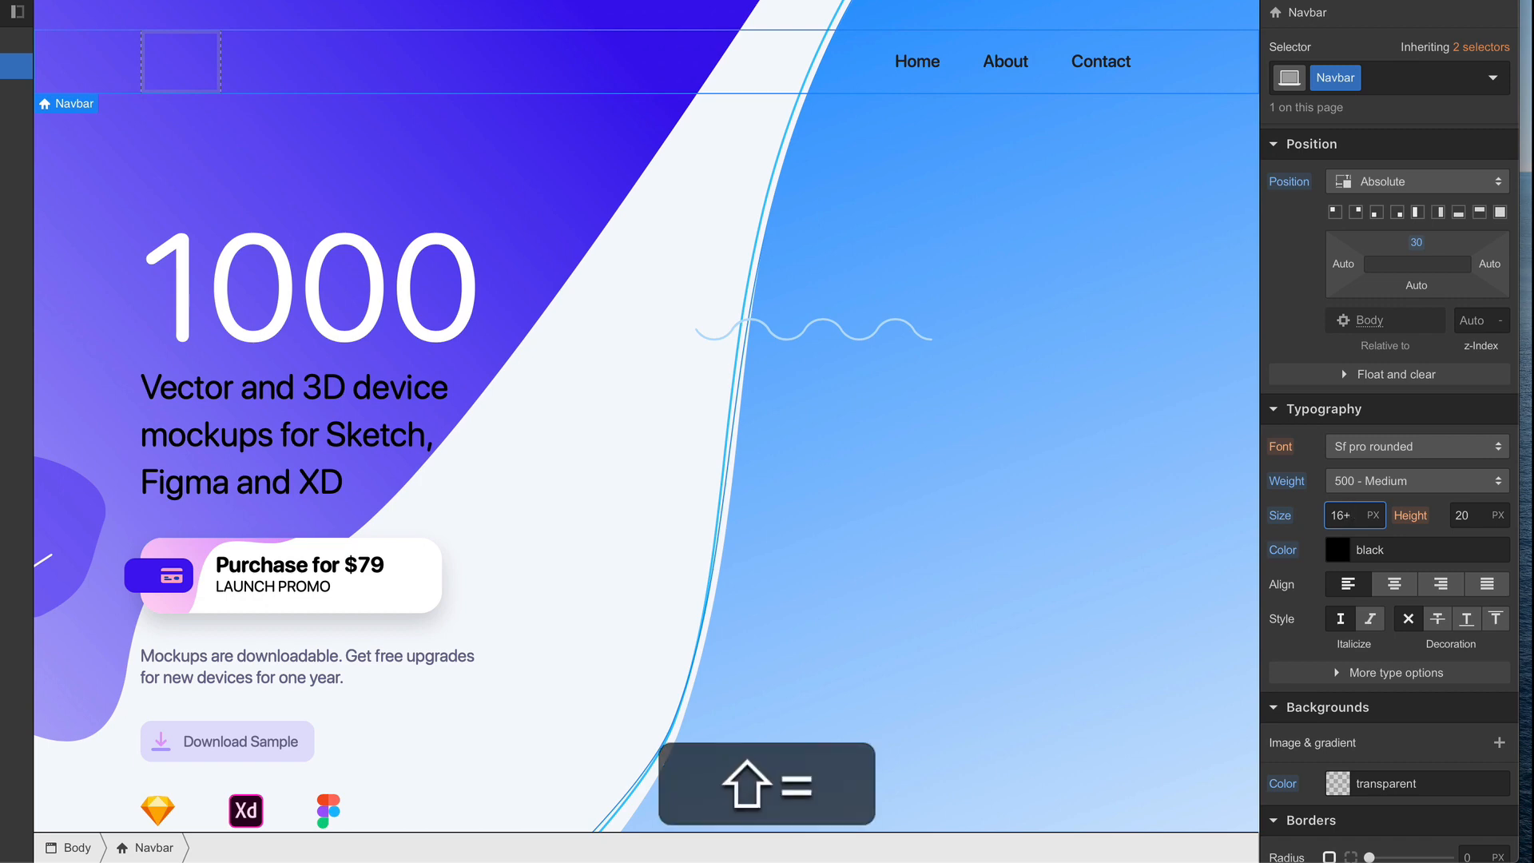
text(2)
key(Return)
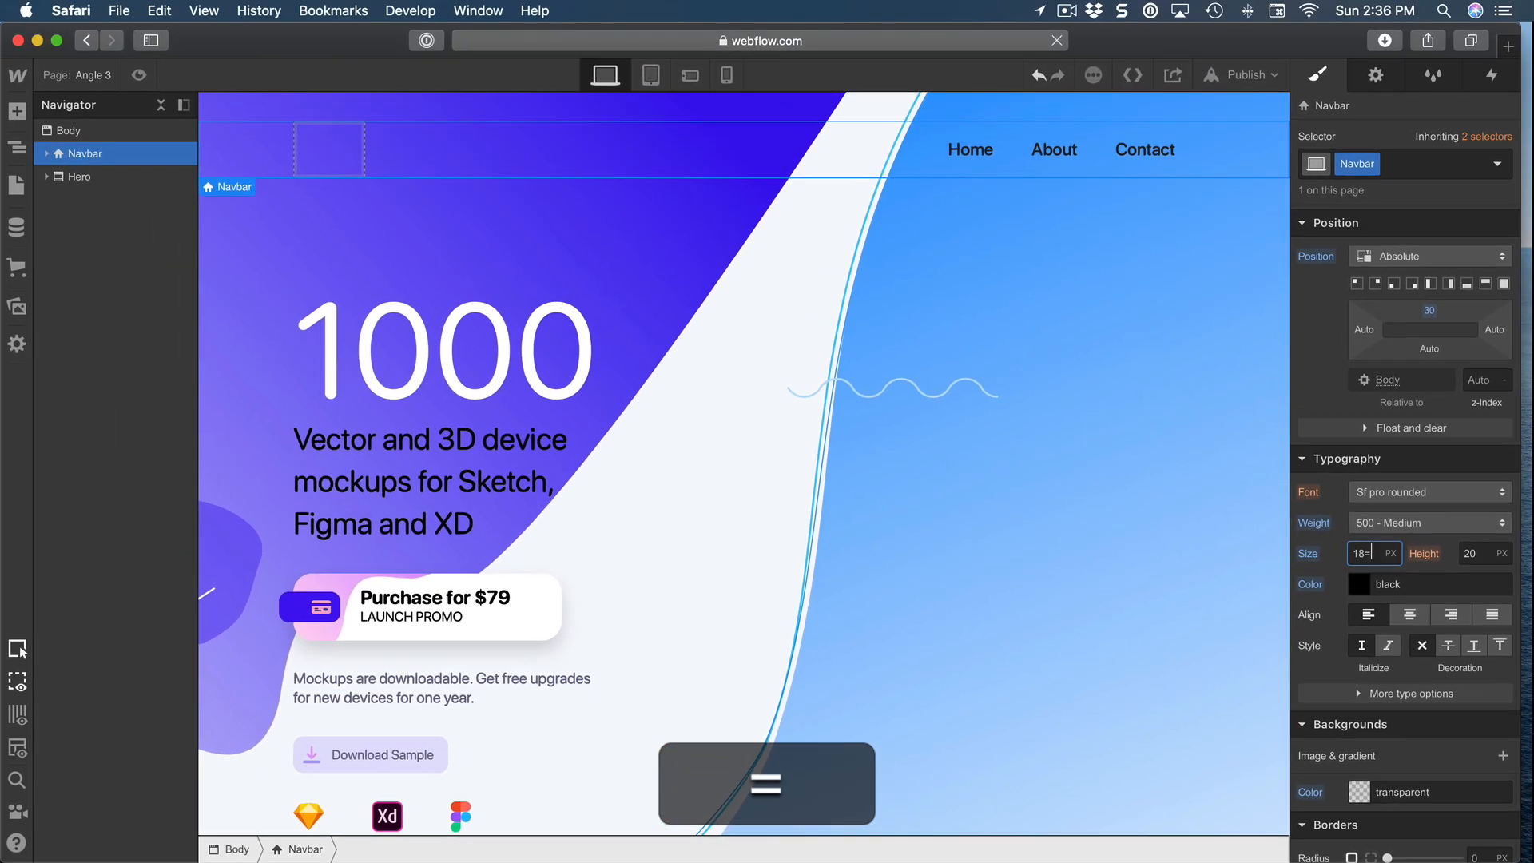
text(-2)
key(Return)
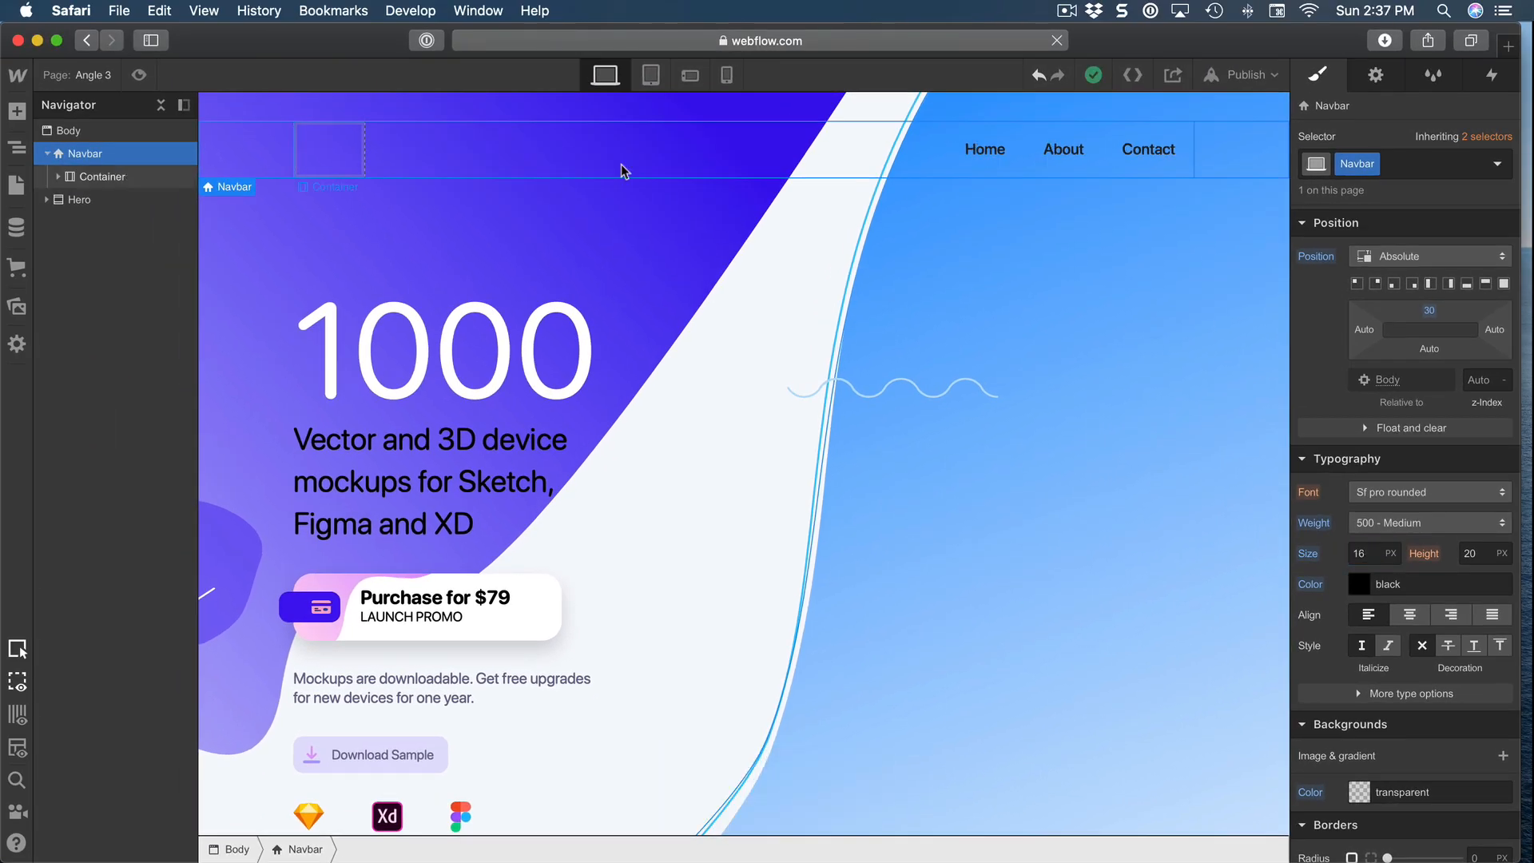
- Add an Image element inside the Brand link block of the navbar's container
click(60, 179)
click(336, 162)
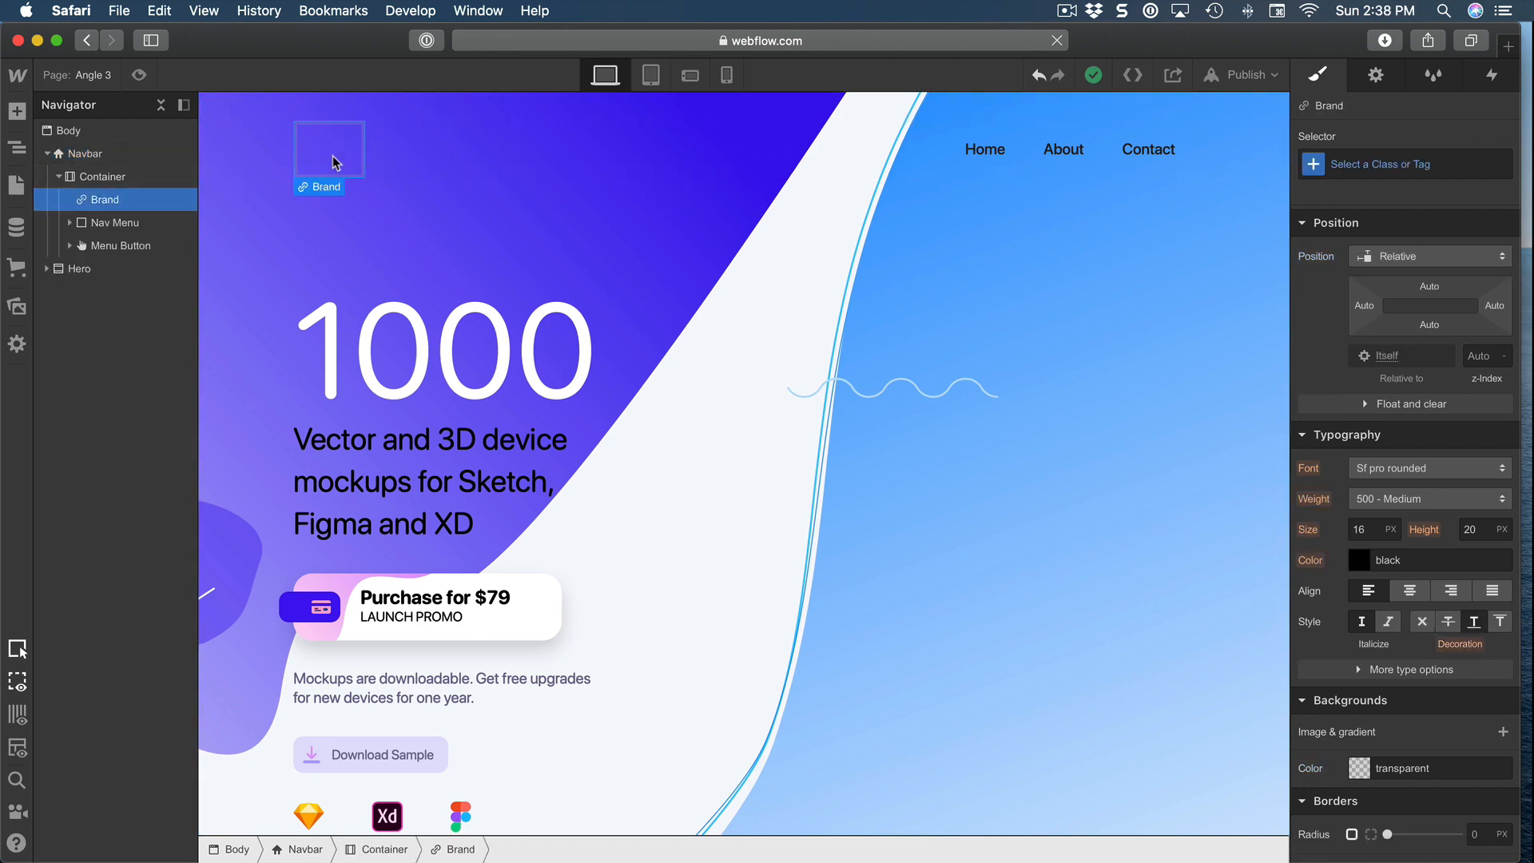
key(a)
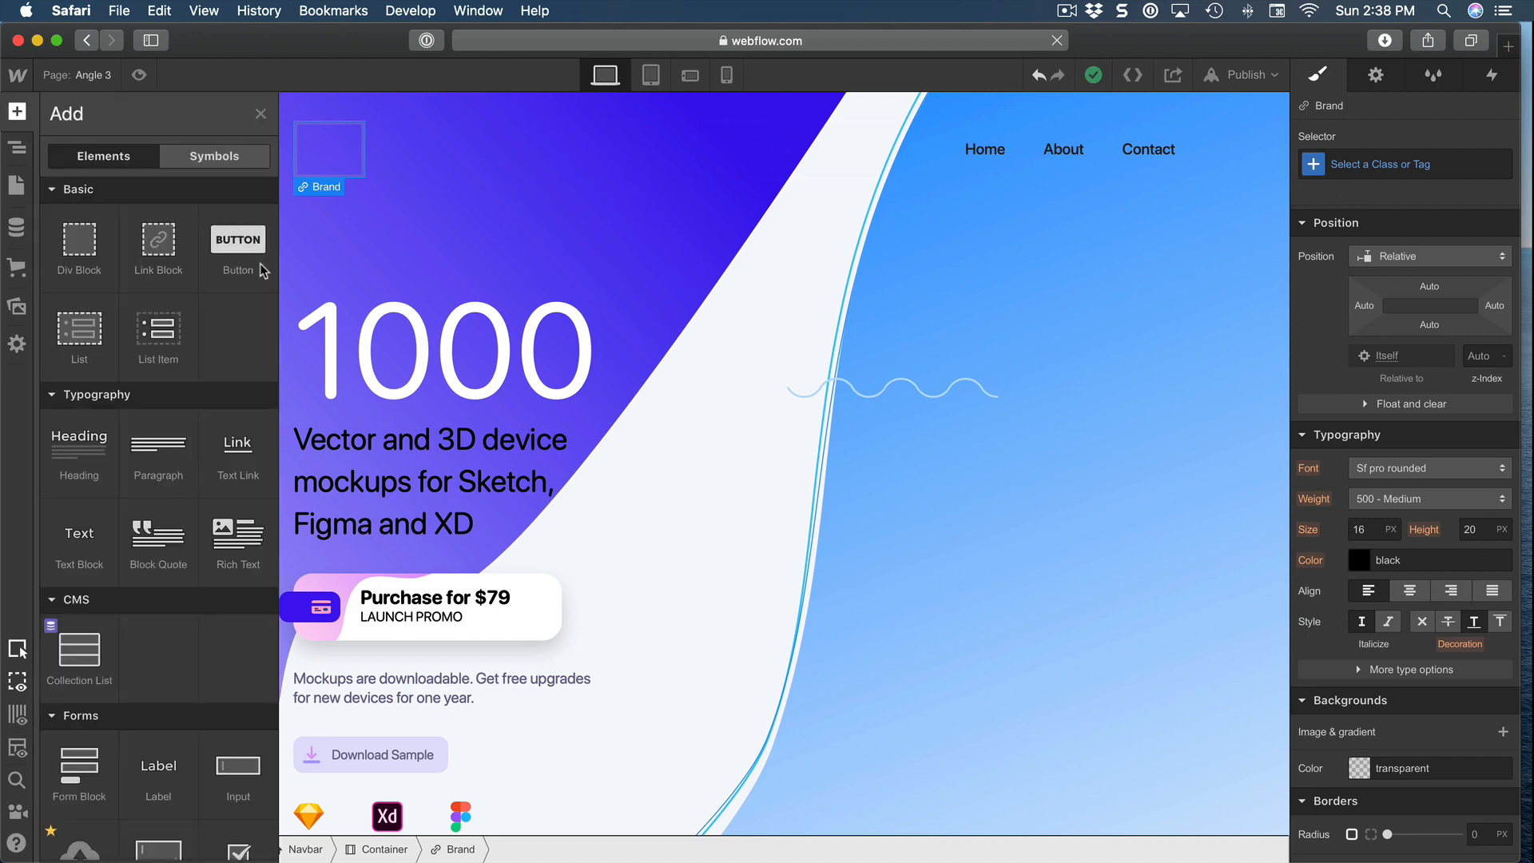
scroll(160, 456, down, 10)
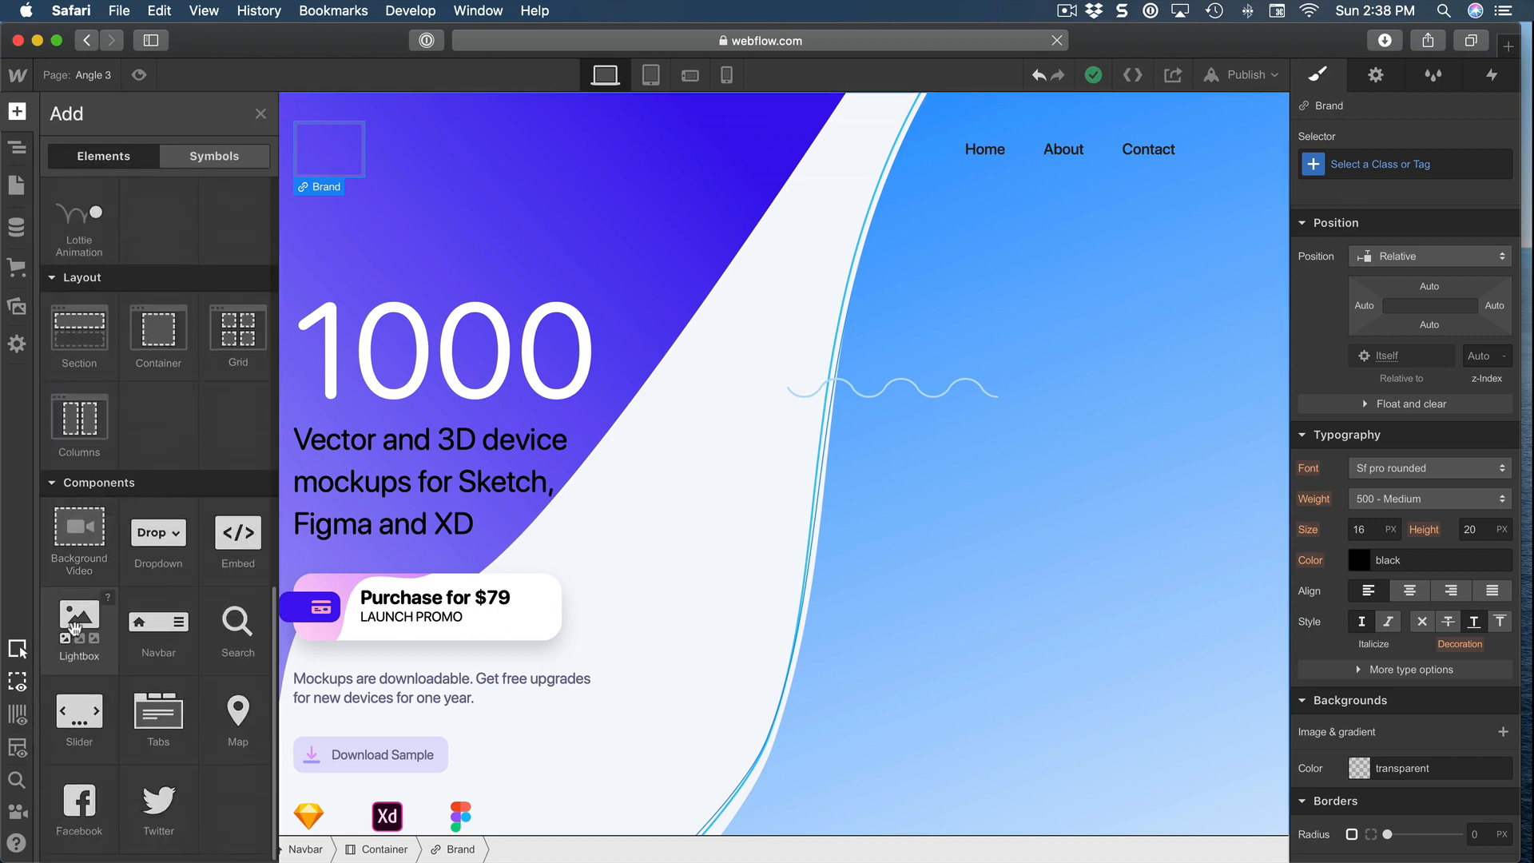
scroll(76, 629, up, 7)
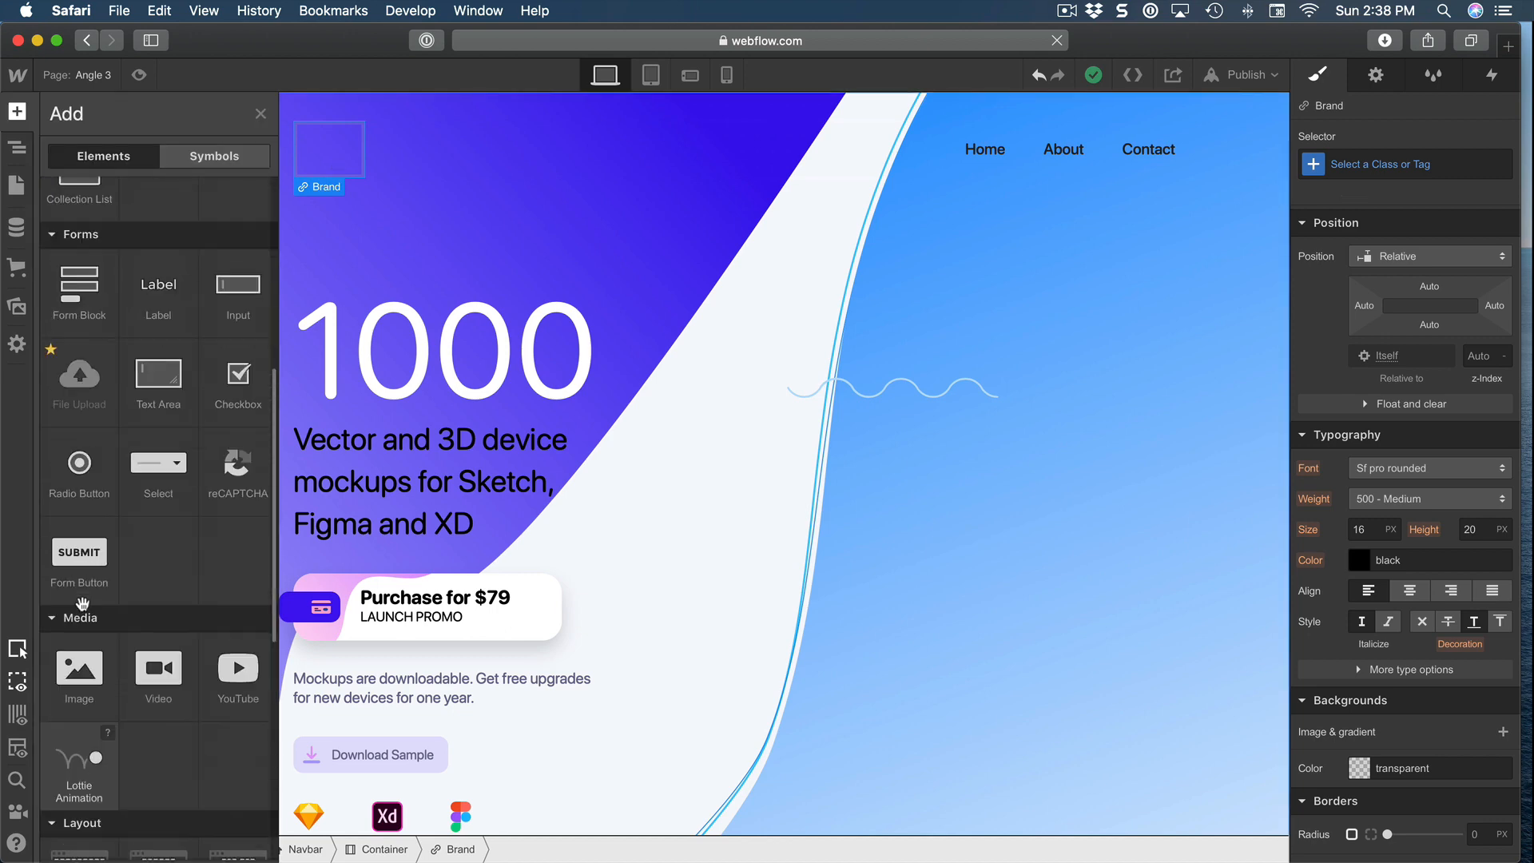
click(78, 677)
- Choose the 32 x 32 px triangular white-and-blue logo SVG from the assets as the Brand image's source
click(480, 192)
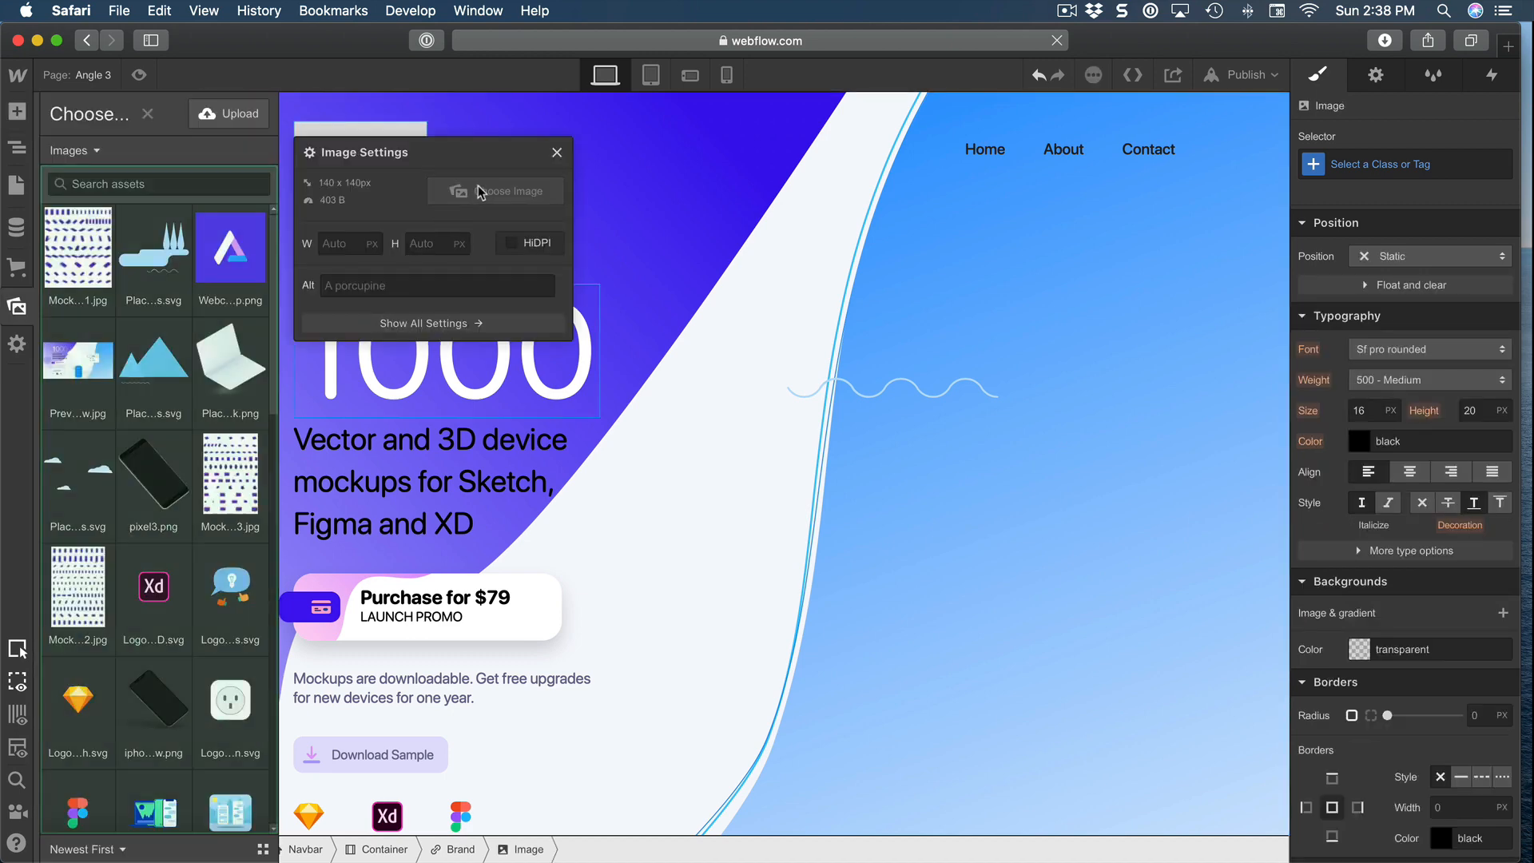
scroll(156, 426, down, 5)
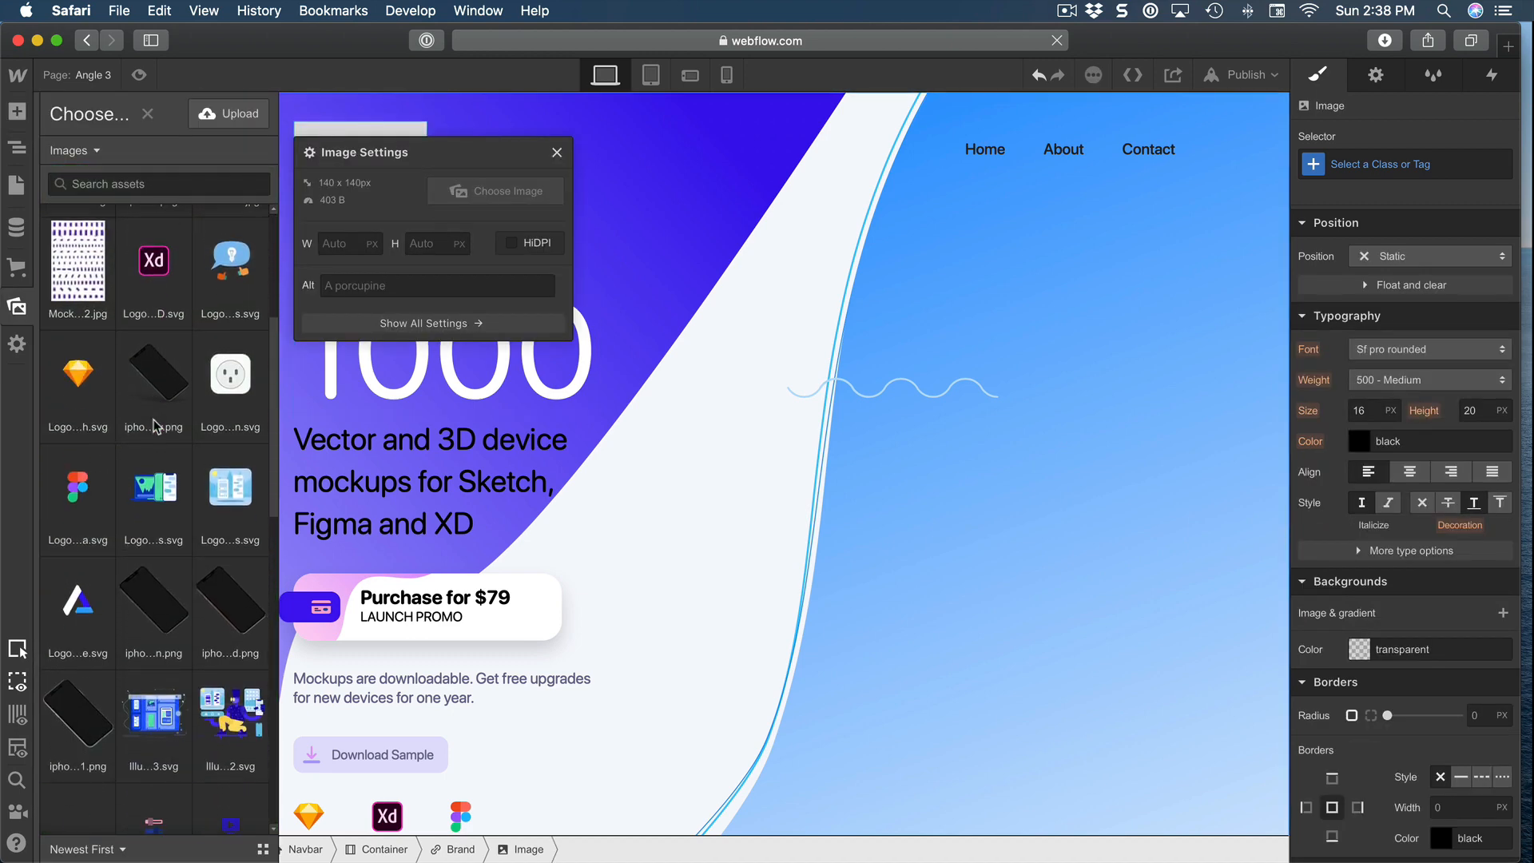
click(75, 631)
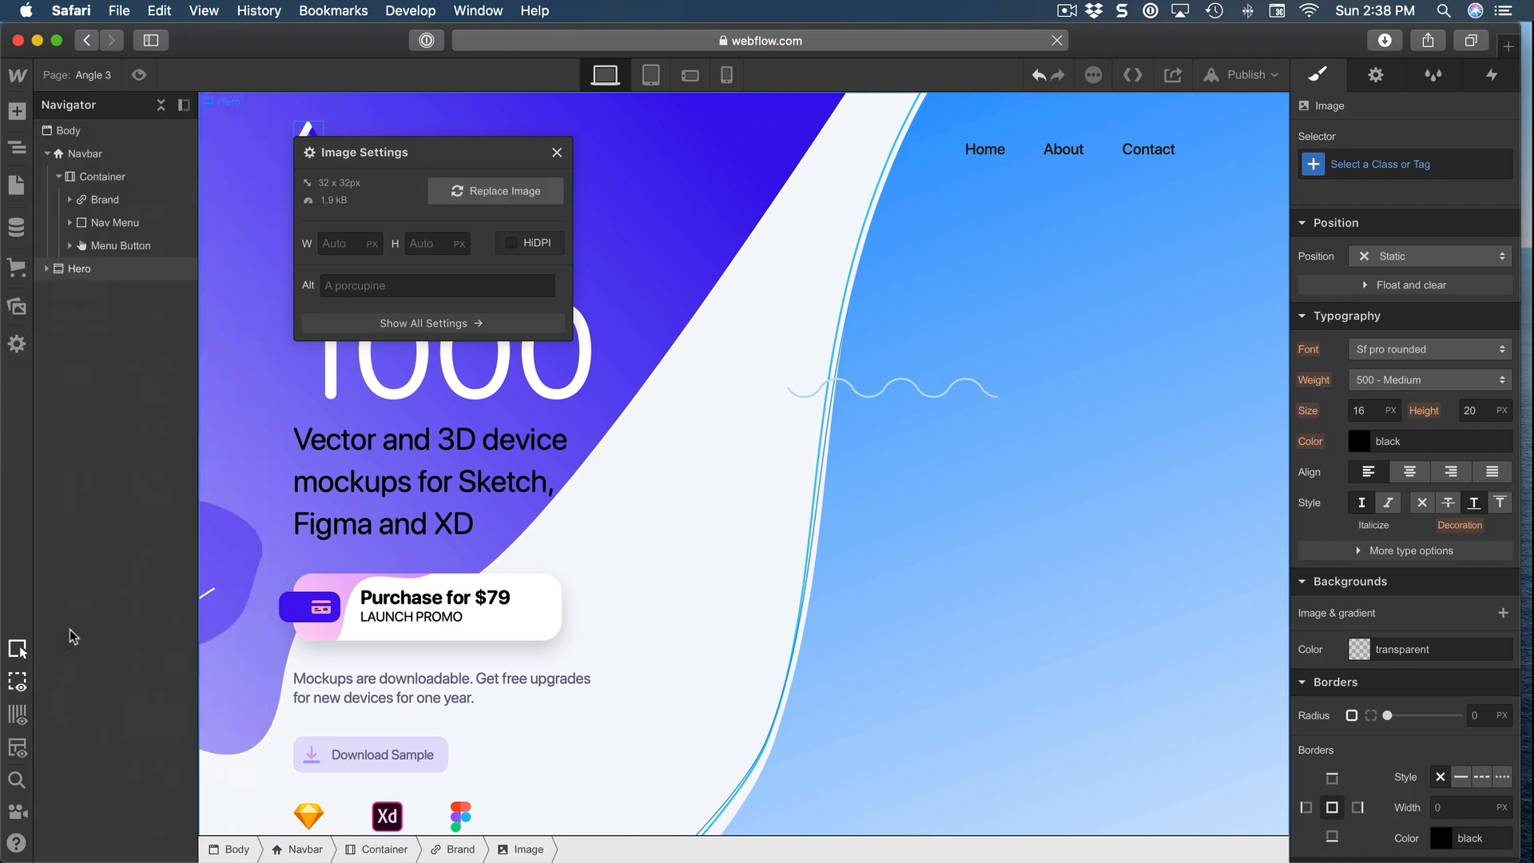
- Set the Brand link block's width and height to 60 px each
click(128, 199)
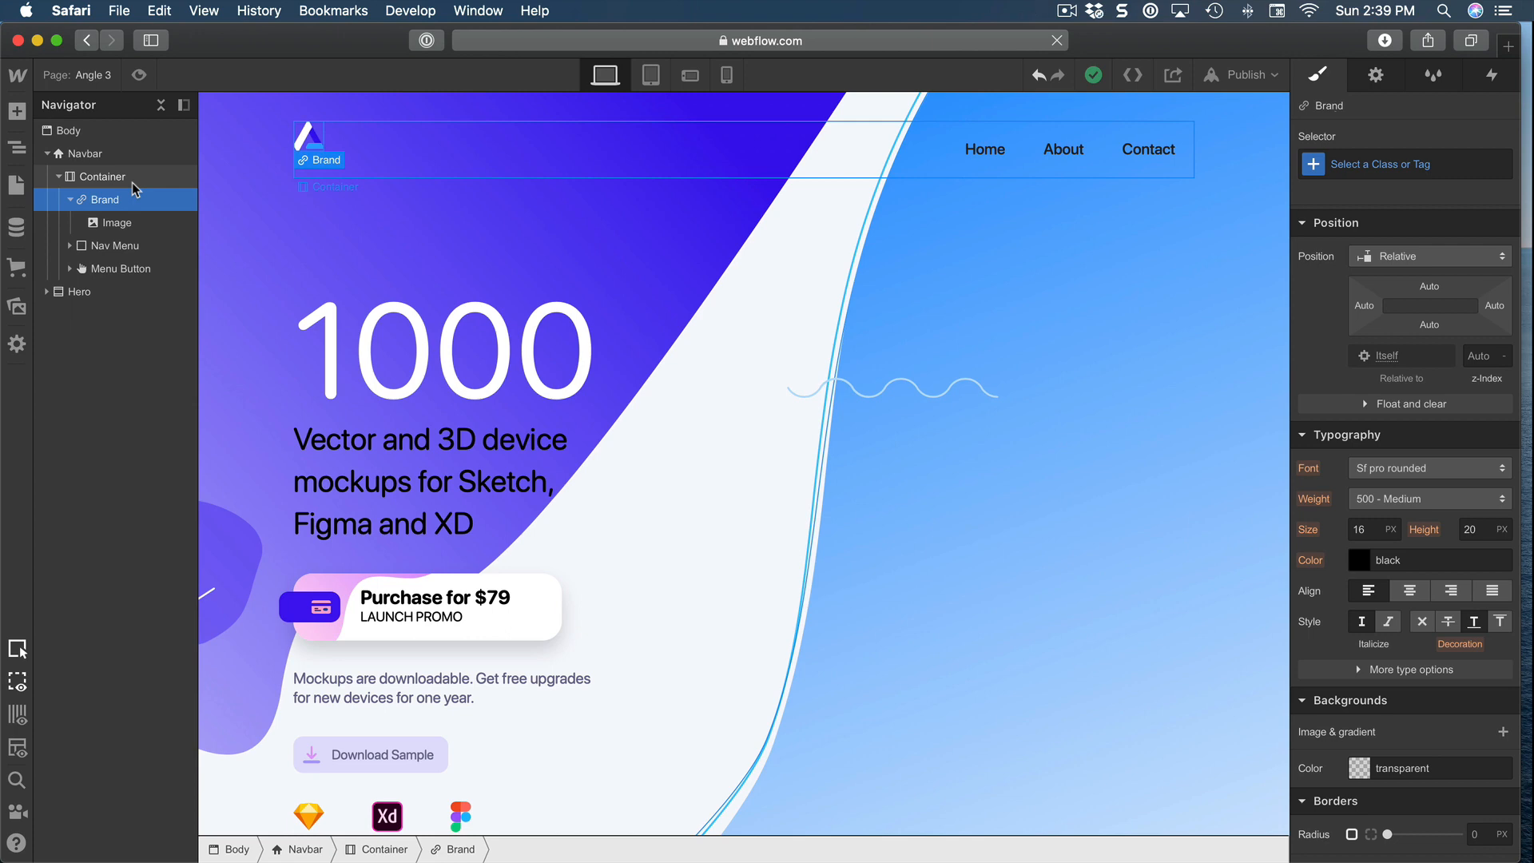
click(144, 225)
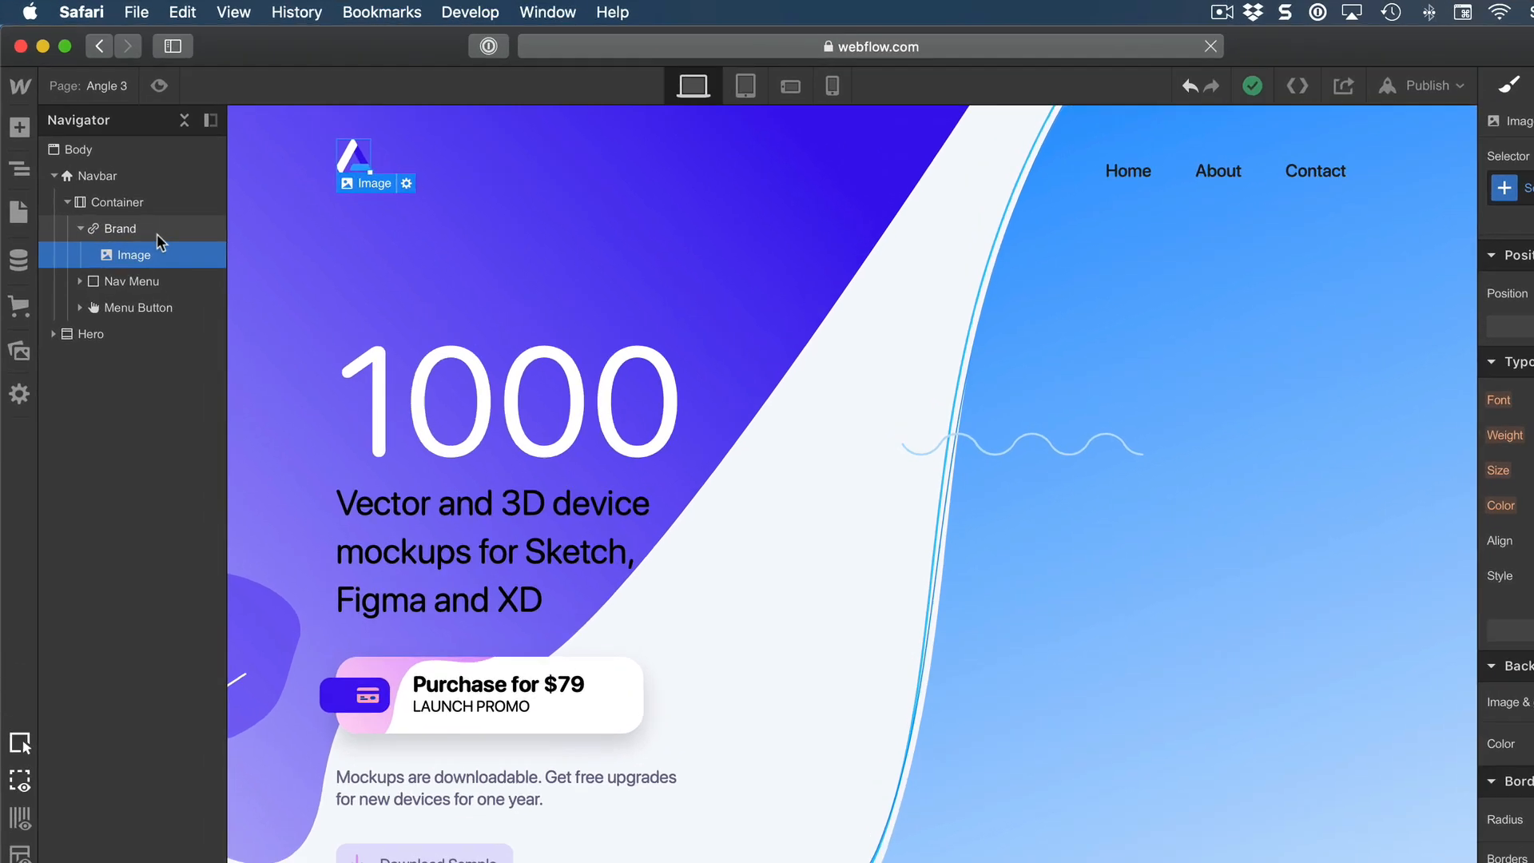
click(144, 229)
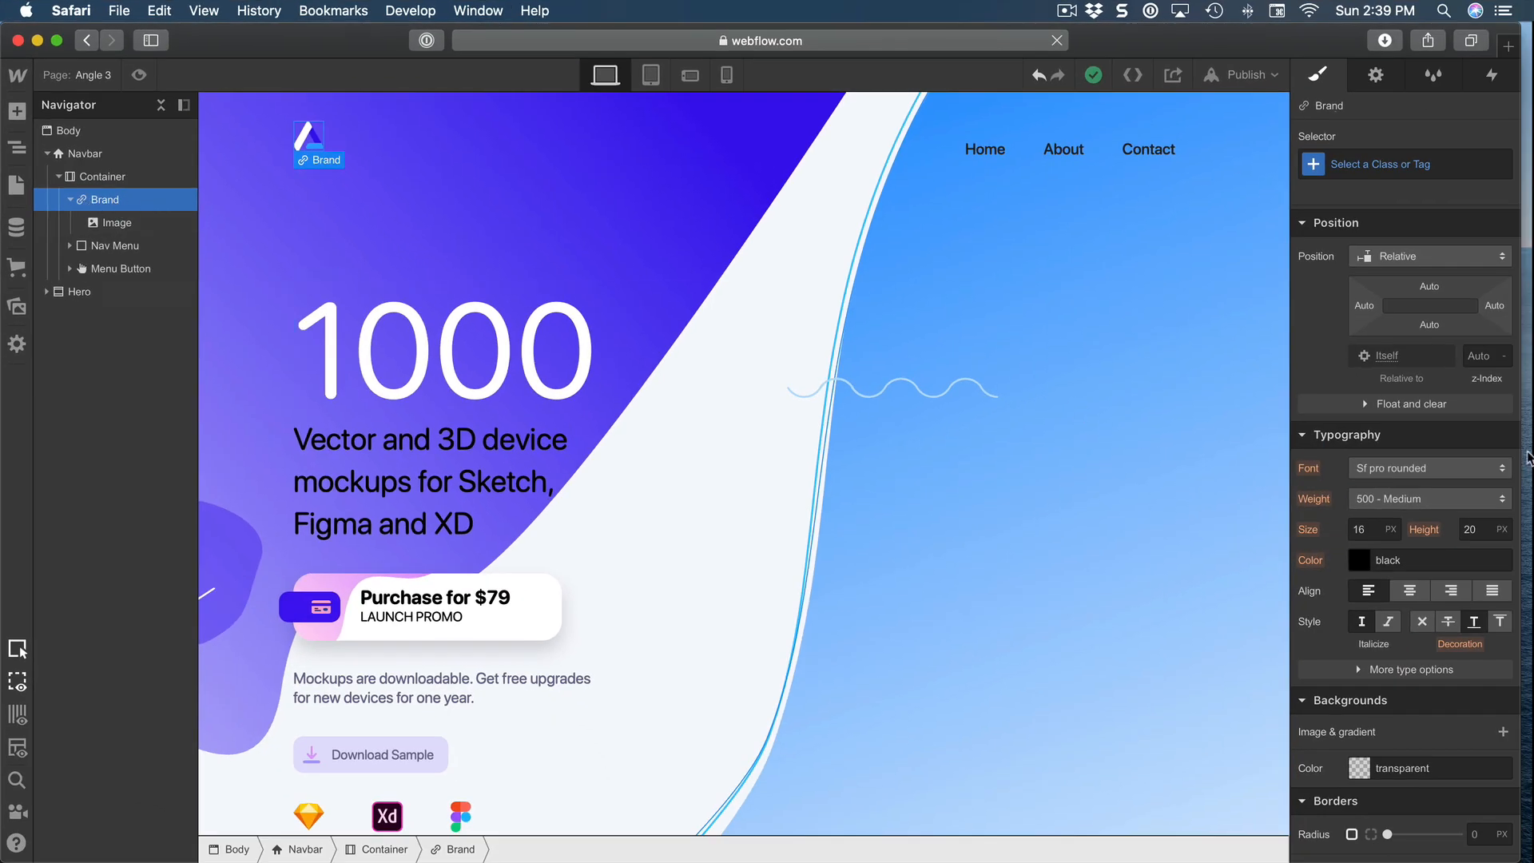
scroll(1386, 494, down, 5)
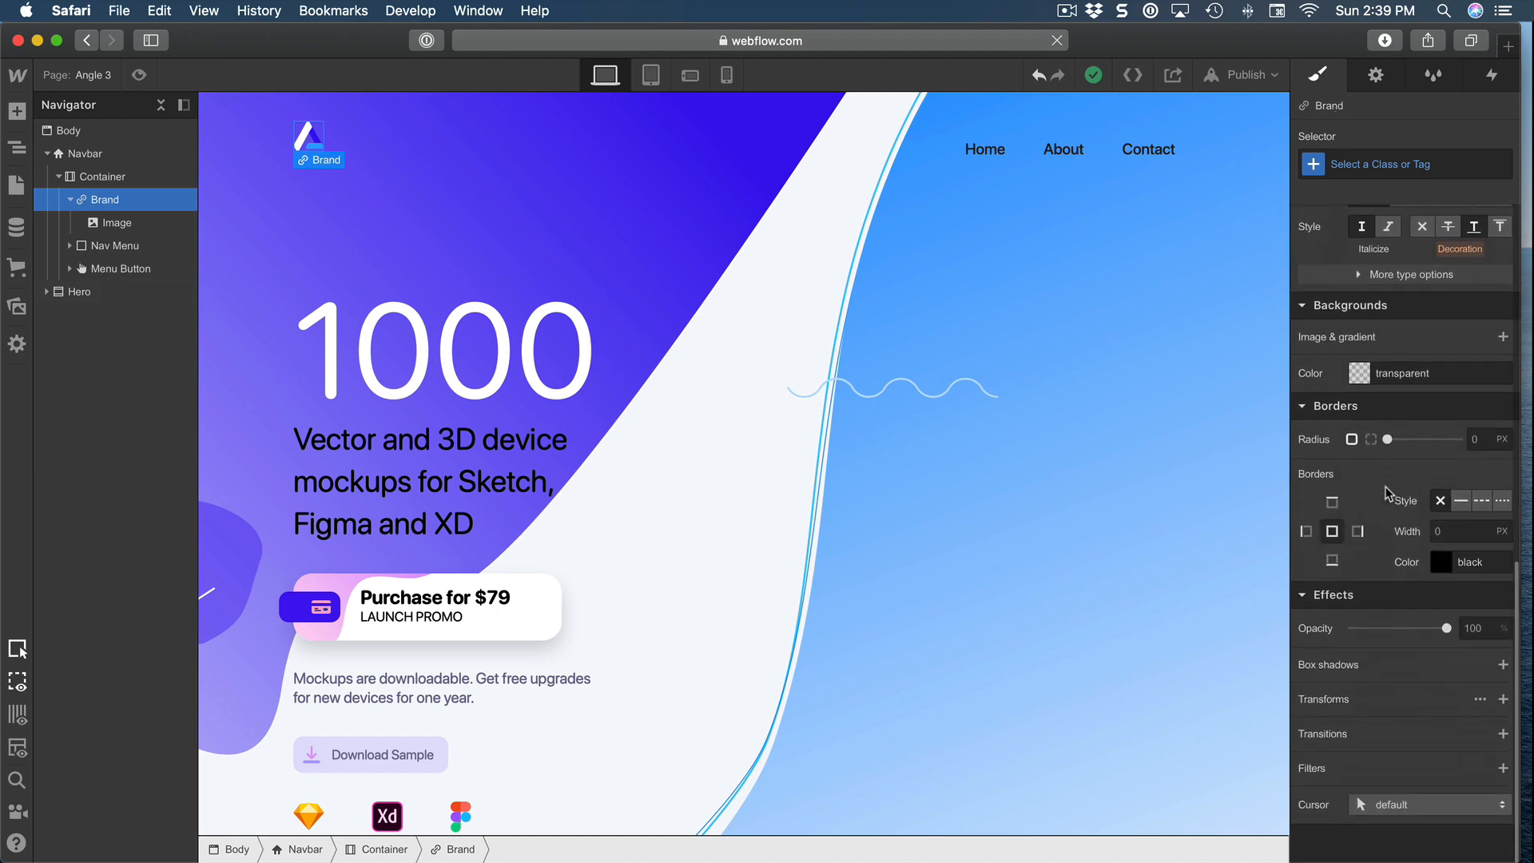
scroll(1374, 488, up, 10)
click(1368, 478)
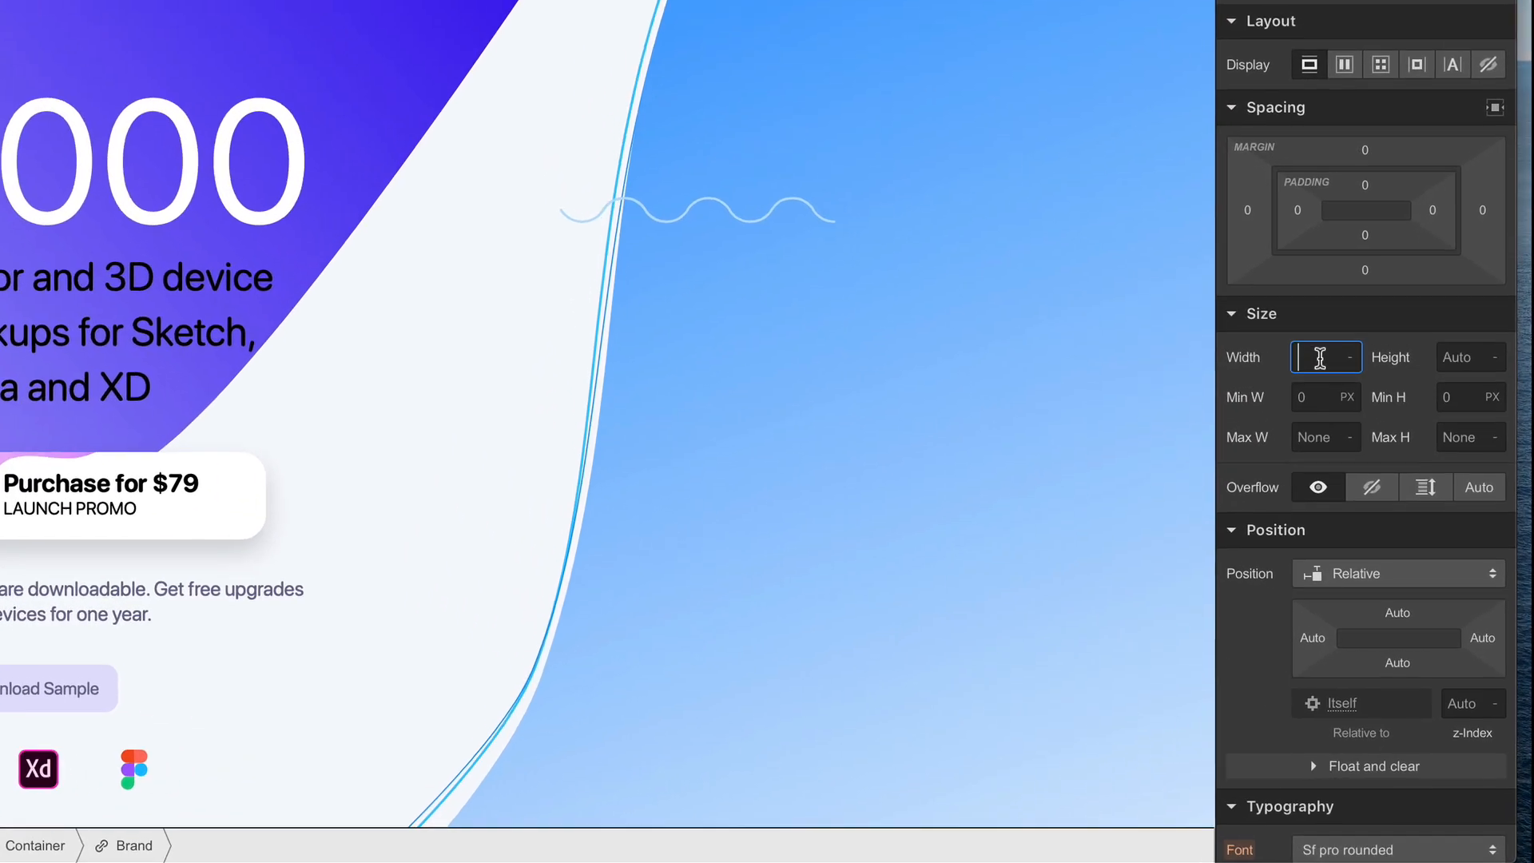
text(60)
key(Tab)
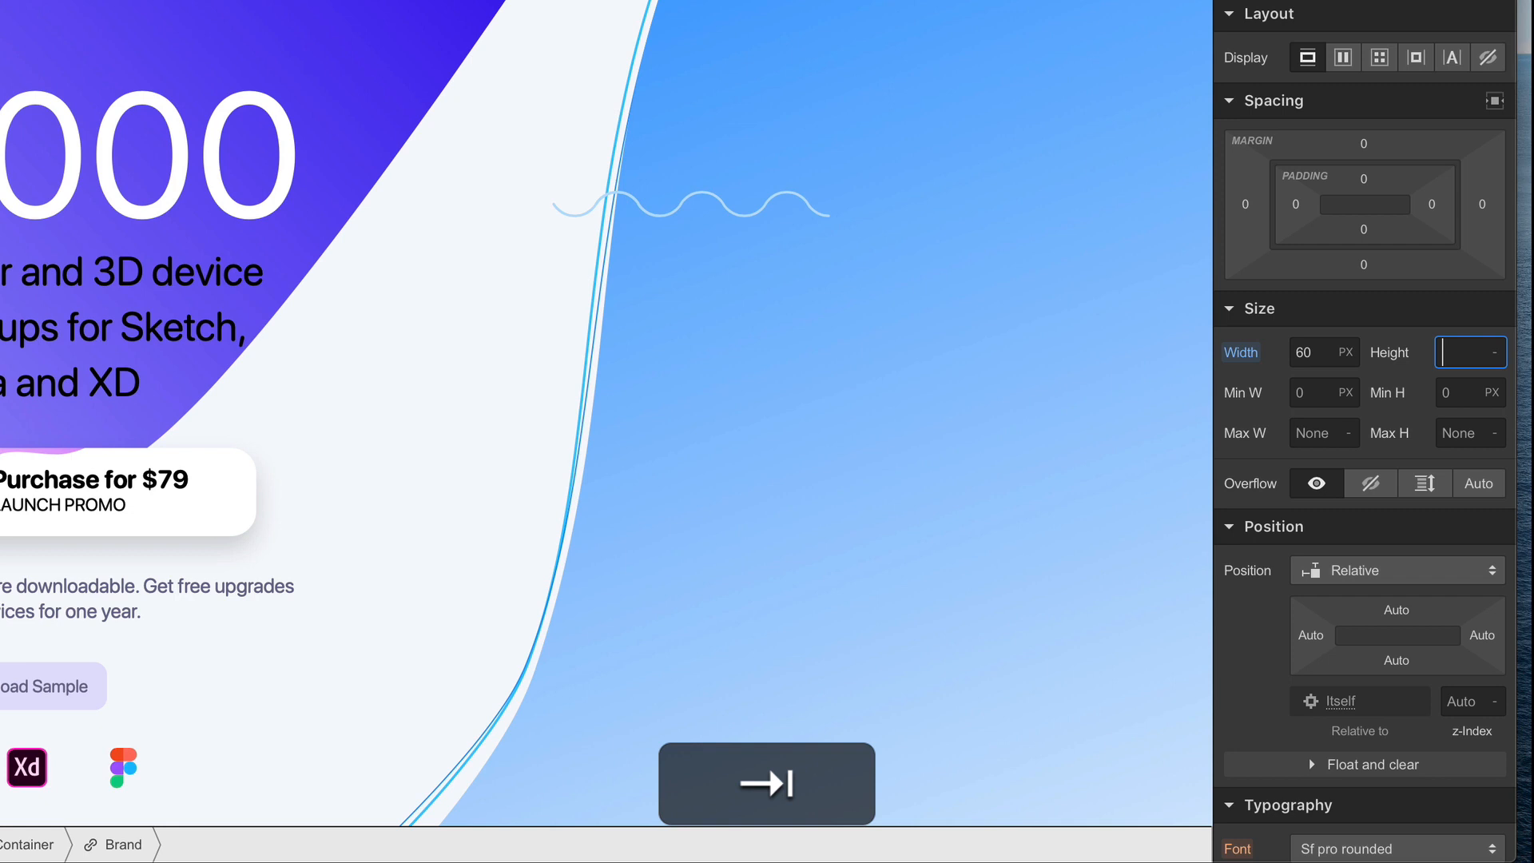
text(60)
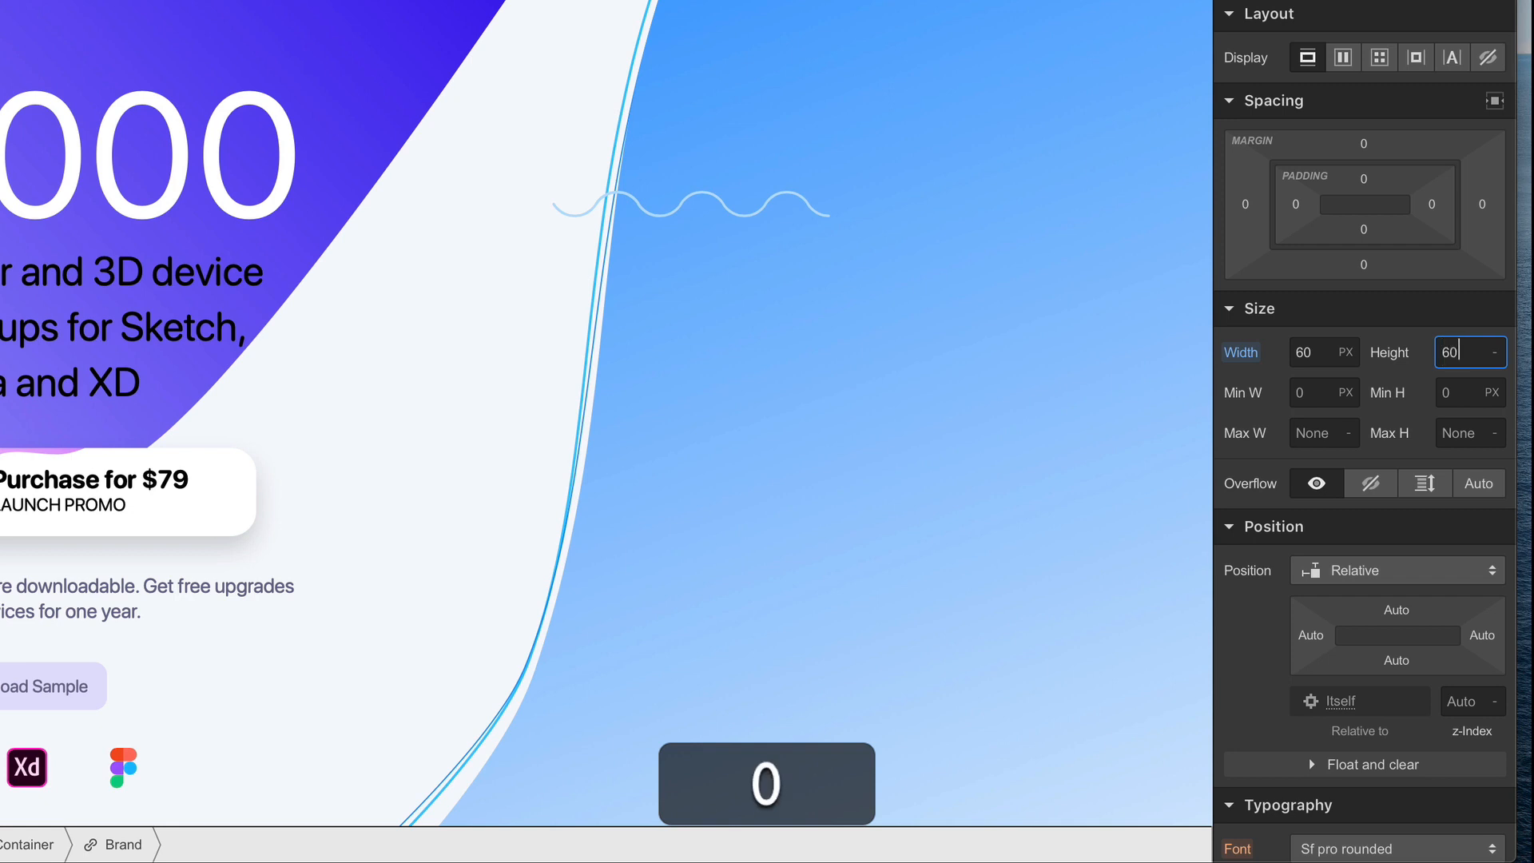
key(Return)
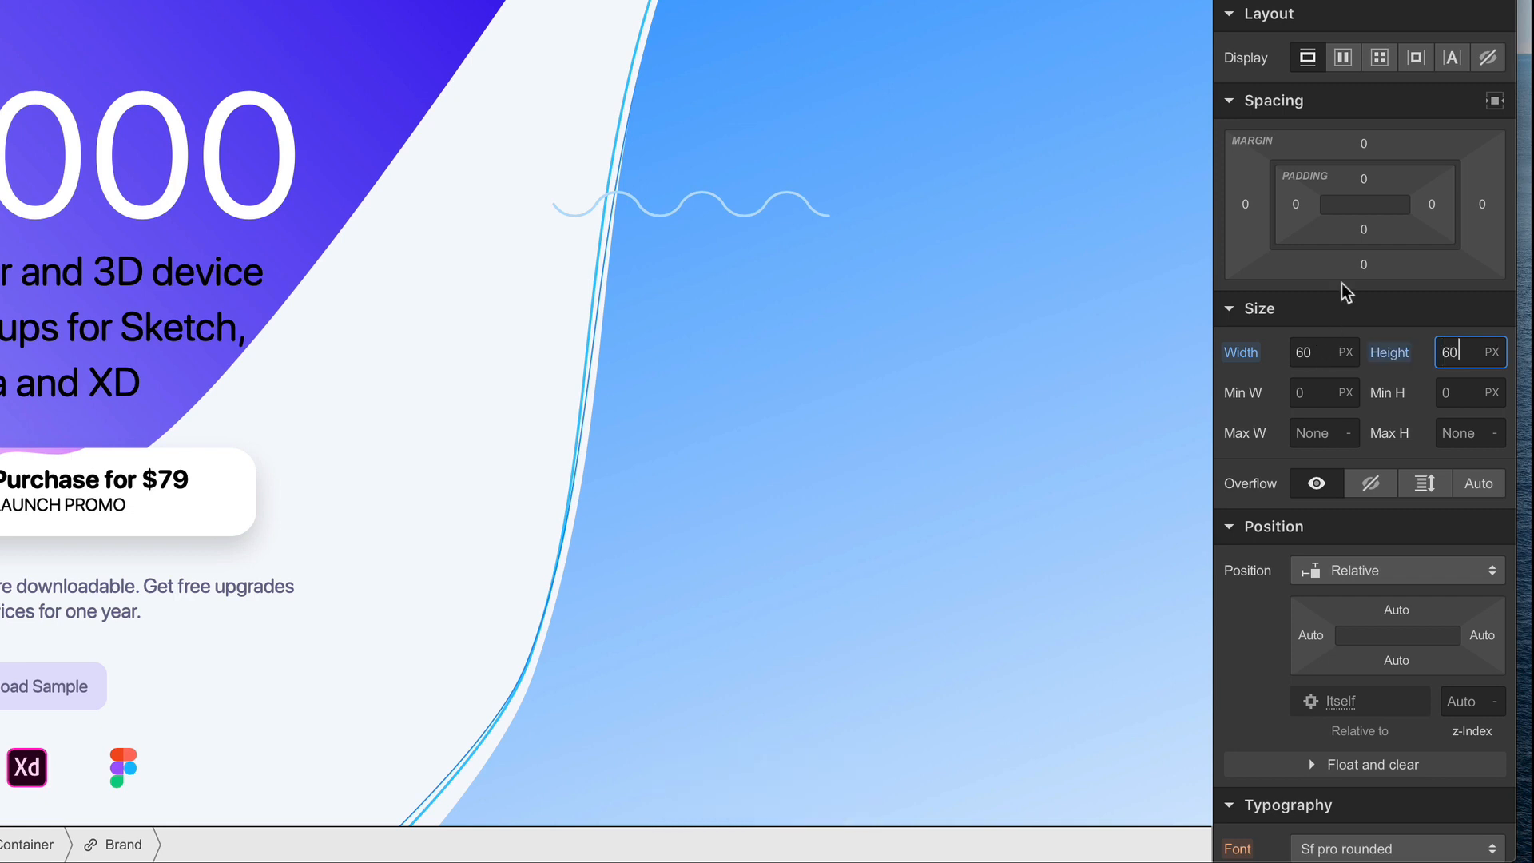
- Make the Brand block a horizontal flexbox and center its logo with both Align and Justify set to center
click(1343, 57)
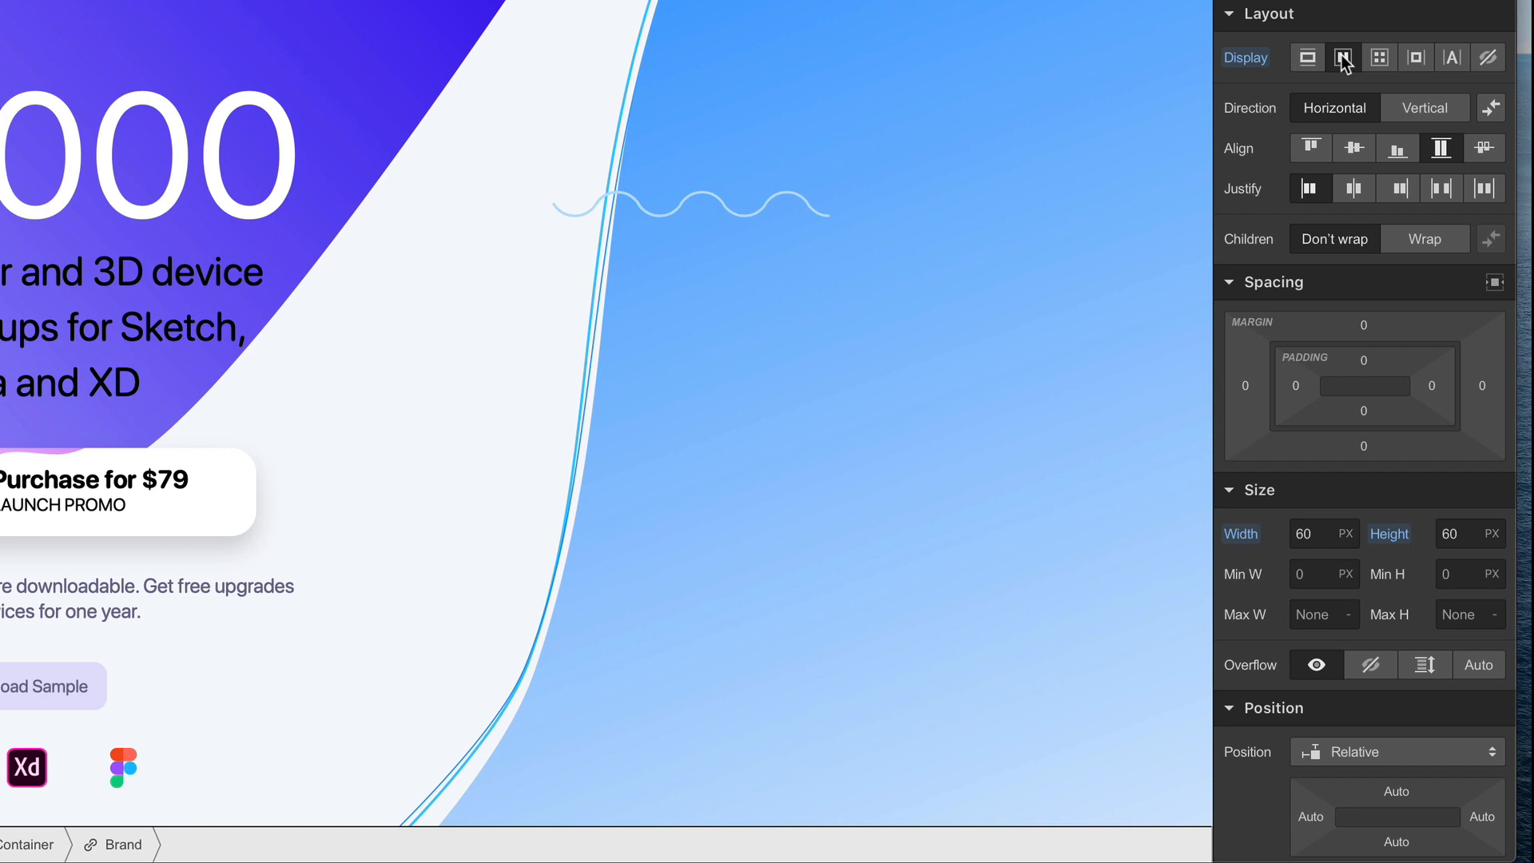
click(1364, 152)
click(1359, 193)
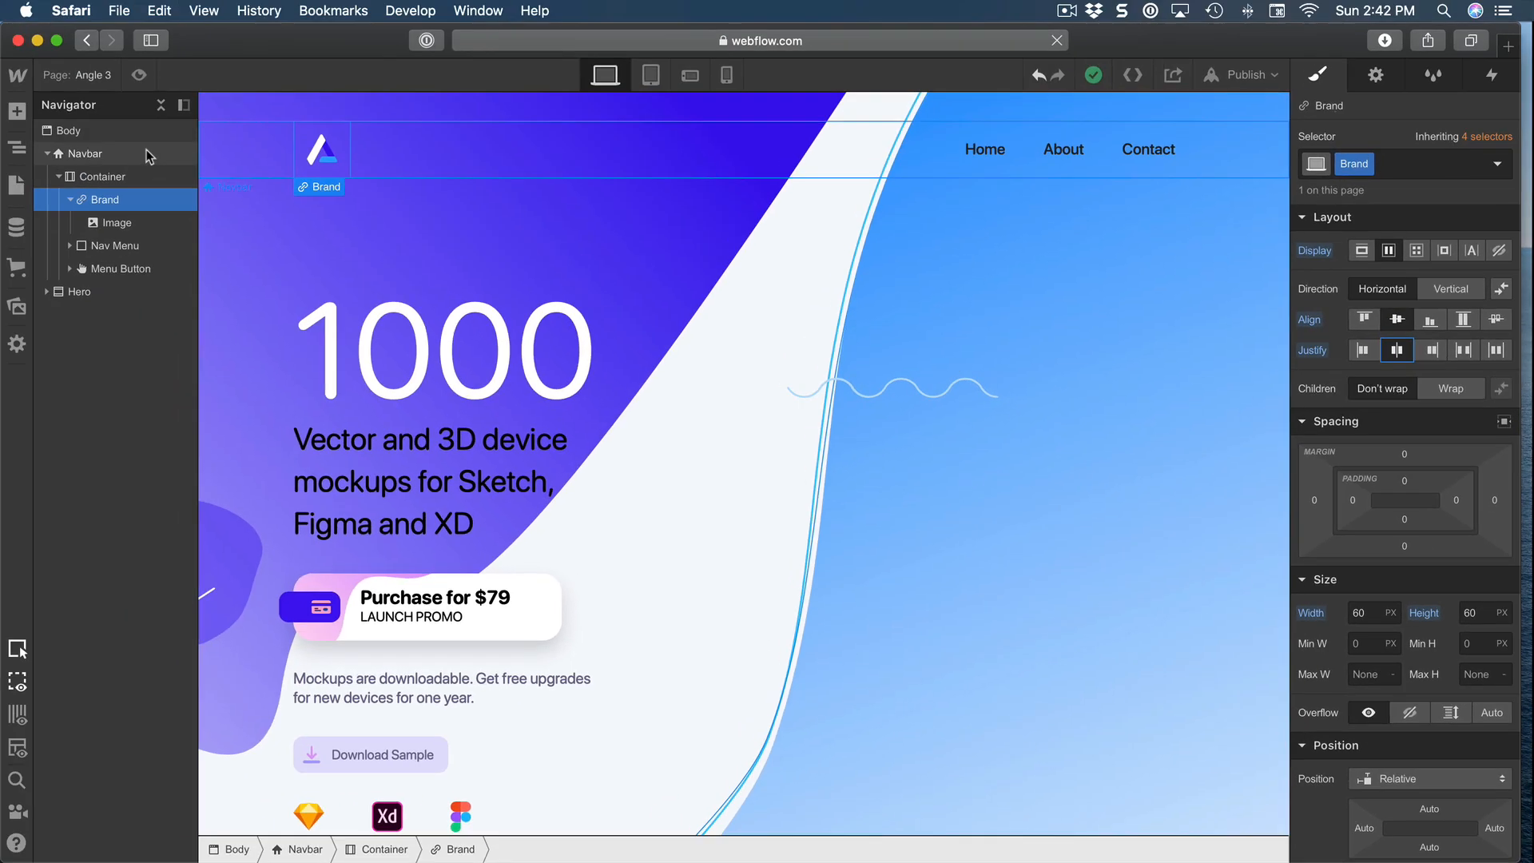
- Check the navbar's layout at the tablet, phone landscape and phone portrait breakpoints, and preview the page in phone portrait and desktop
click(650, 77)
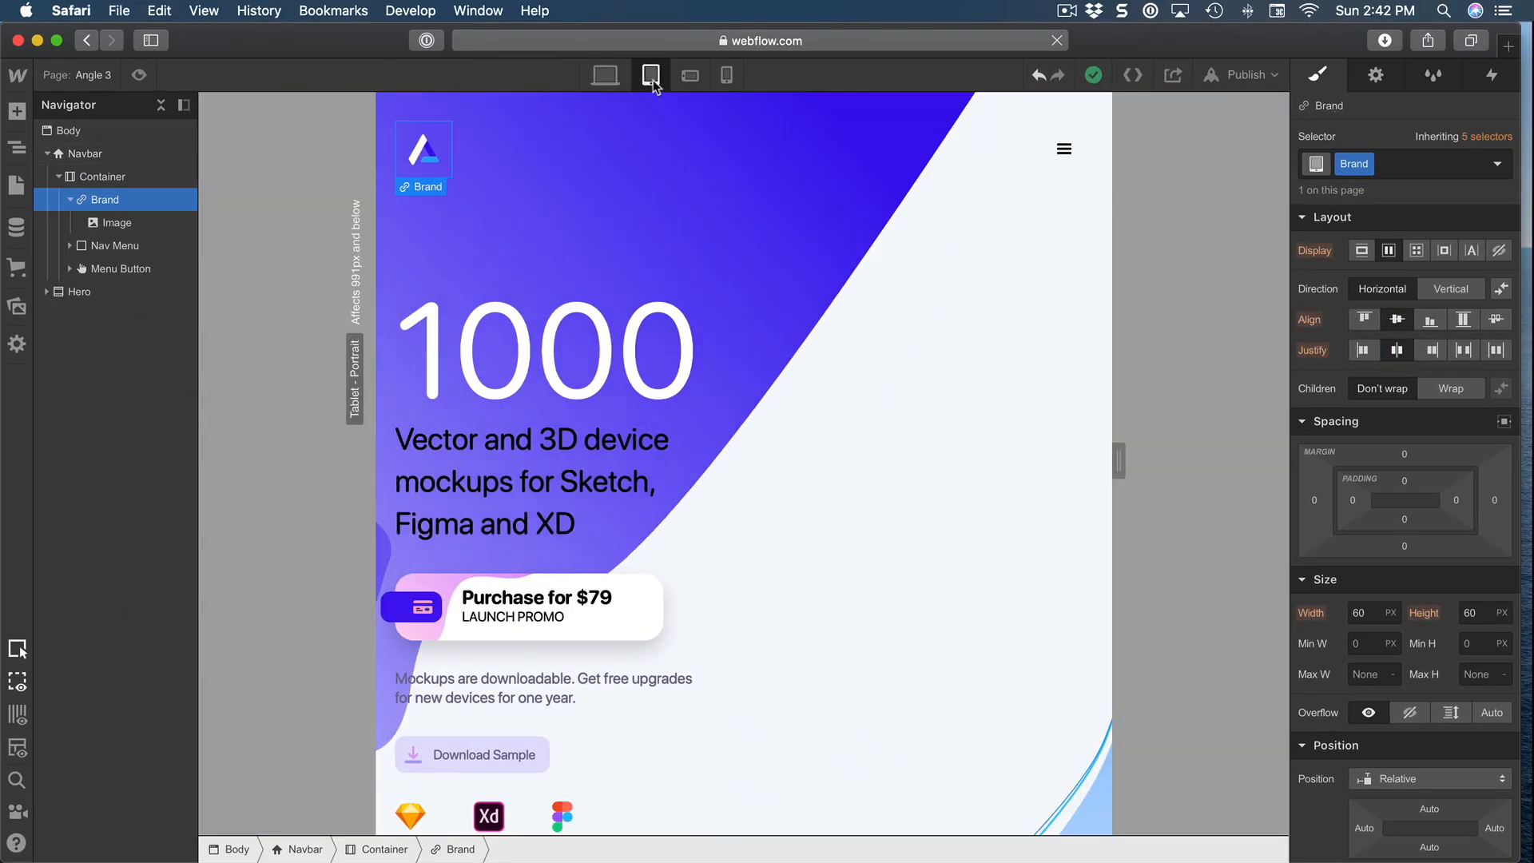
click(690, 76)
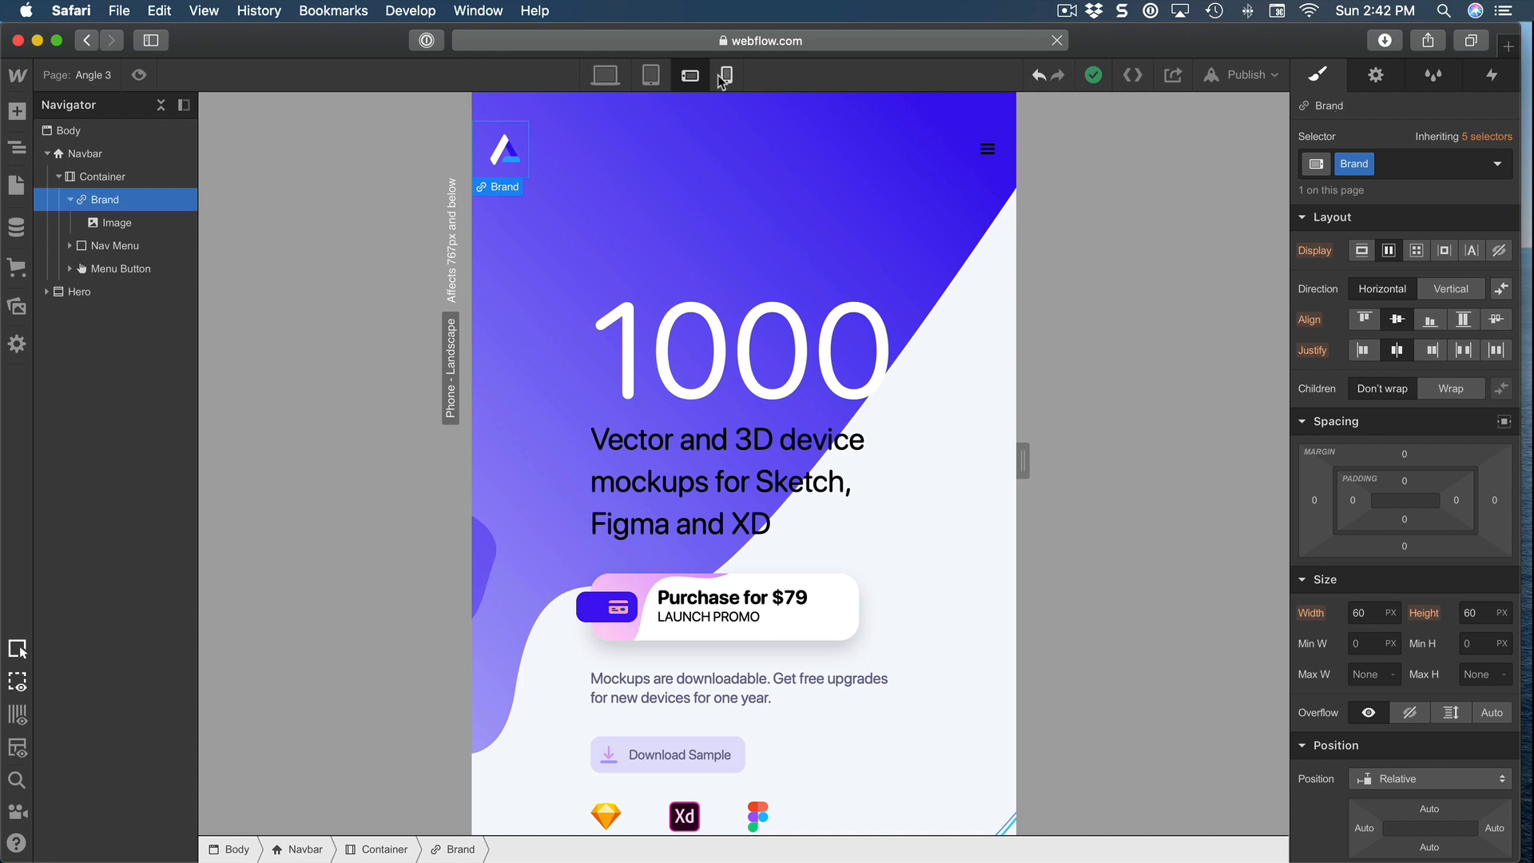
click(724, 77)
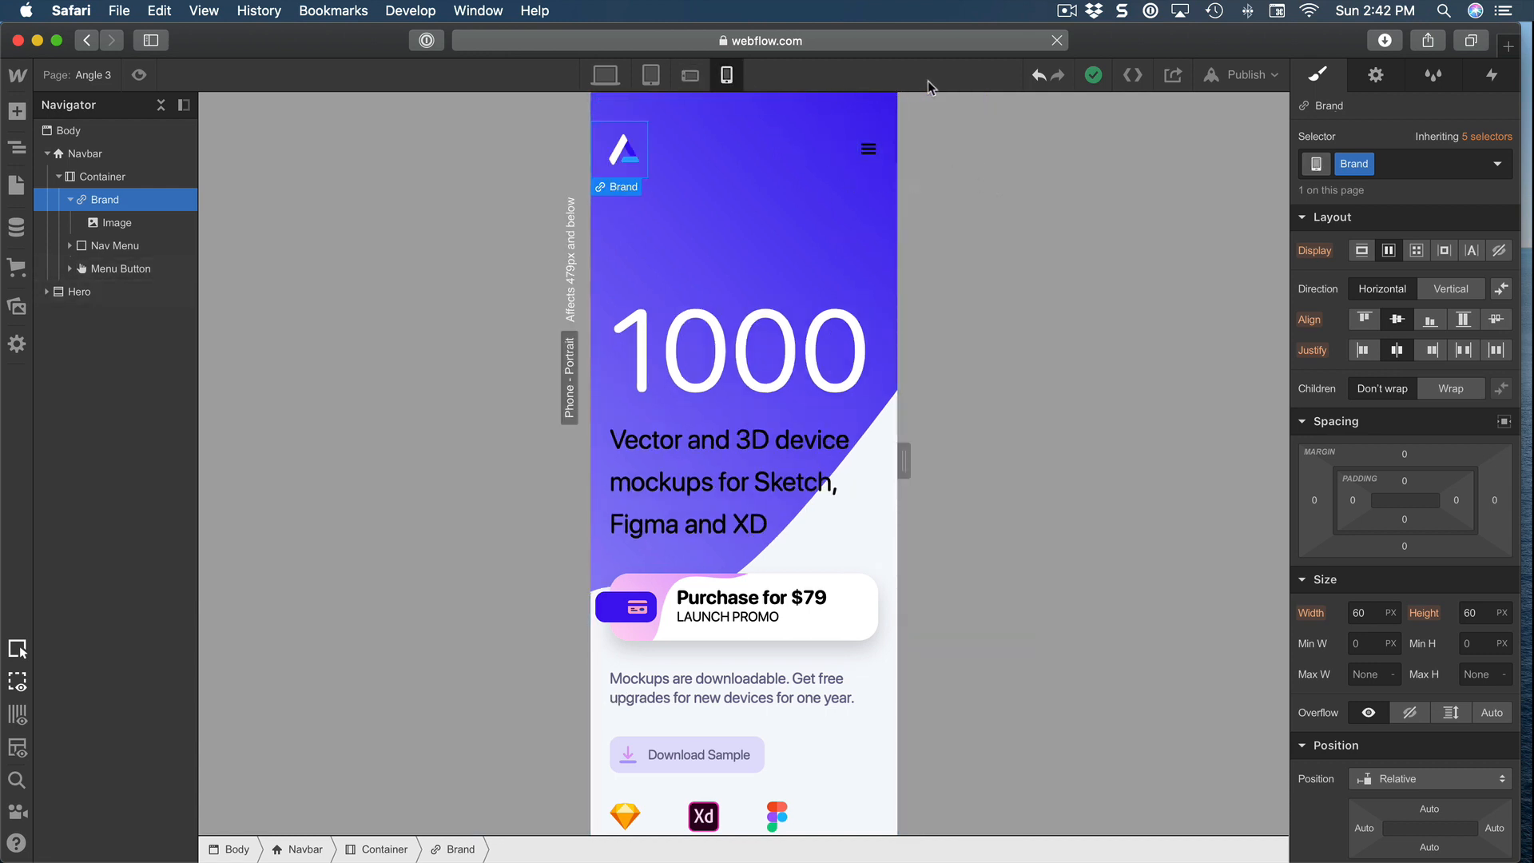
click(140, 78)
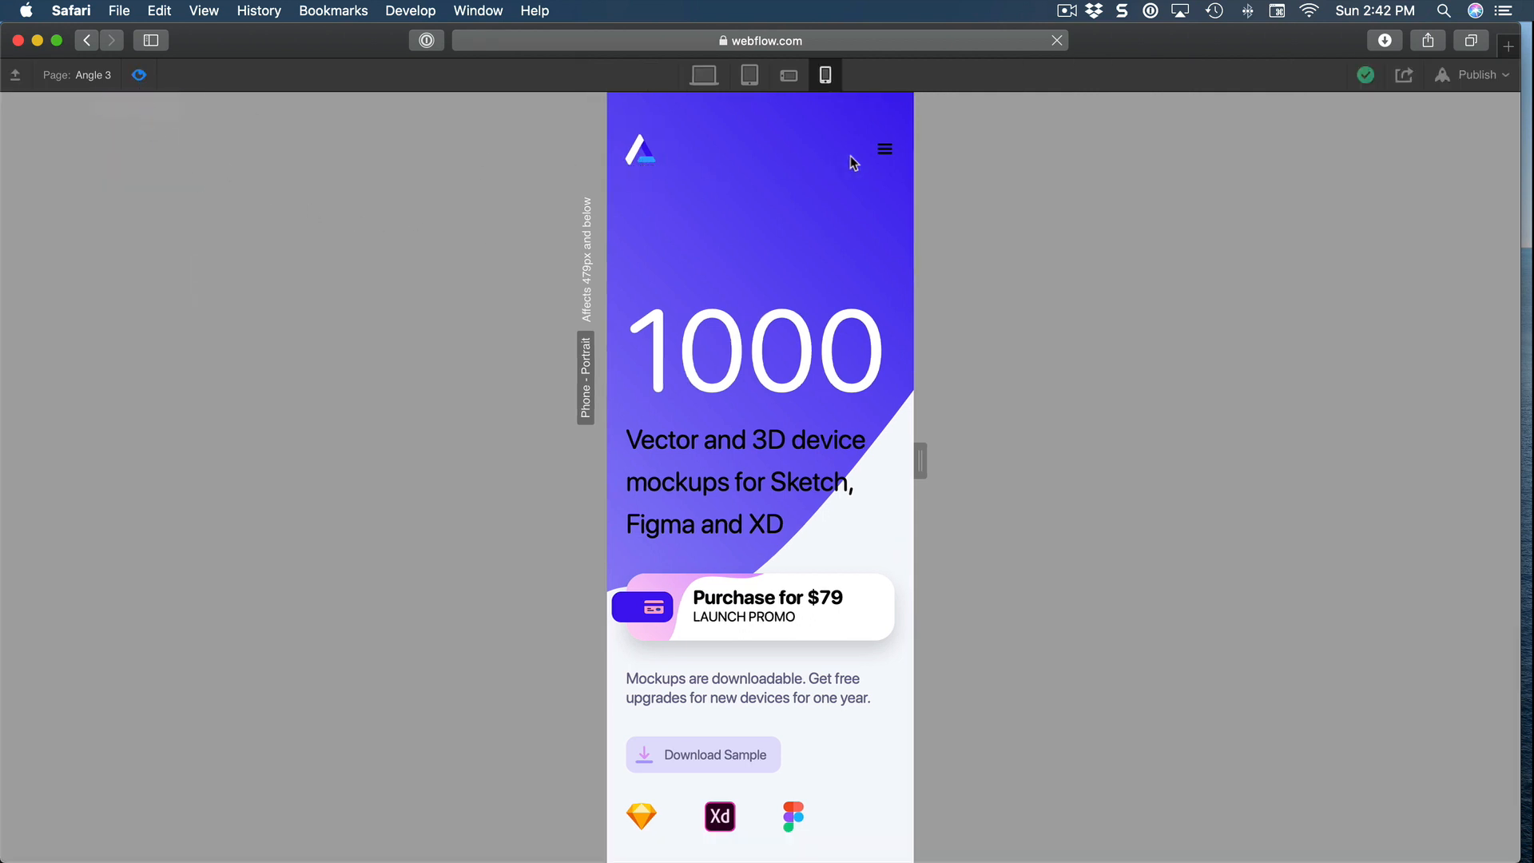
click(702, 86)
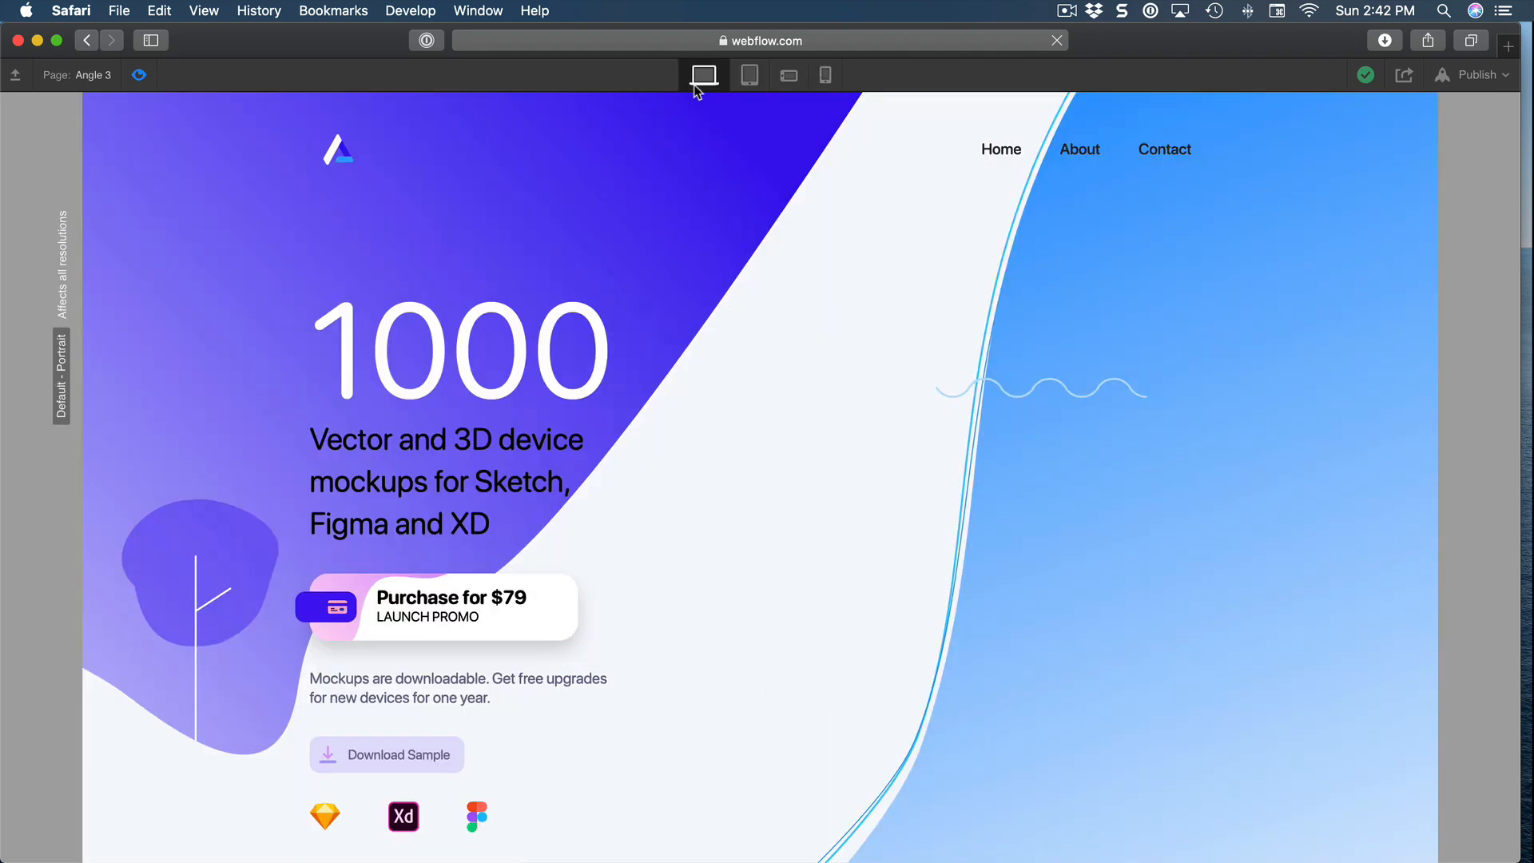
click(142, 76)
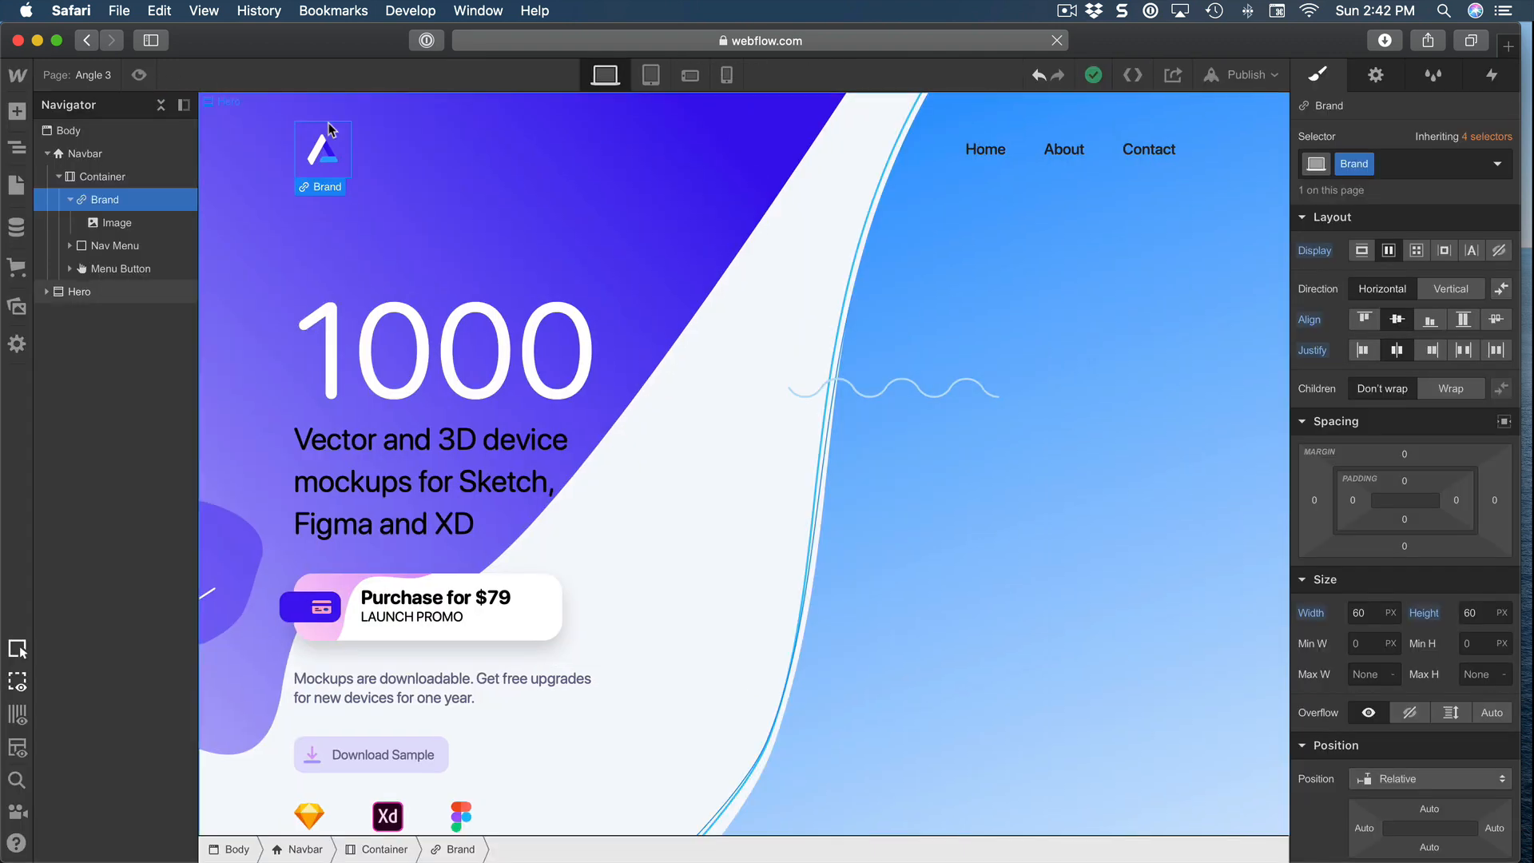
- Preview the page and test the hamburger menu at the tablet and phone landscape breakpoints
click(140, 76)
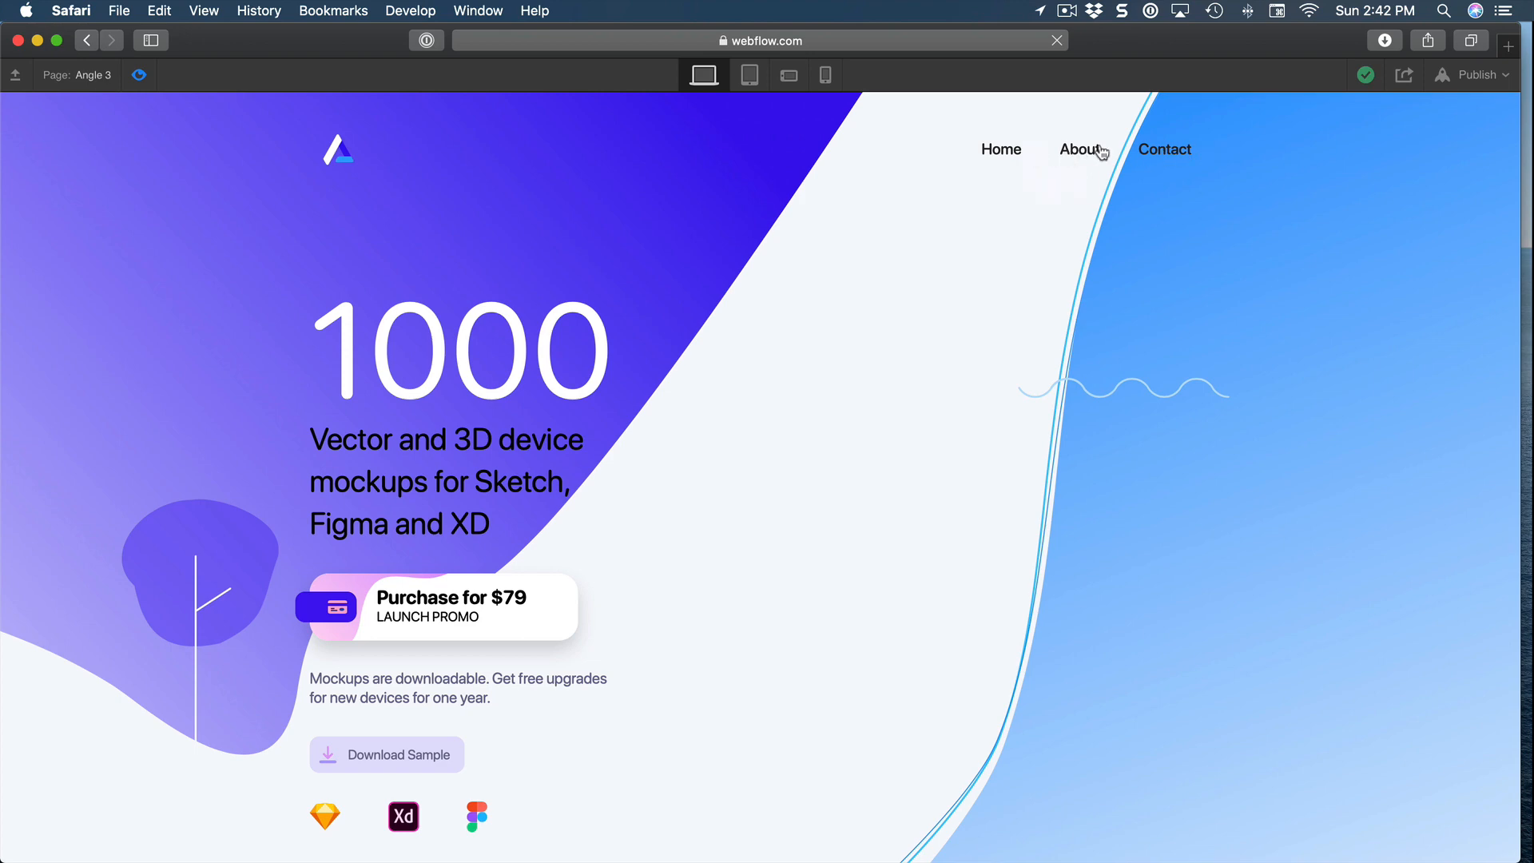
click(753, 76)
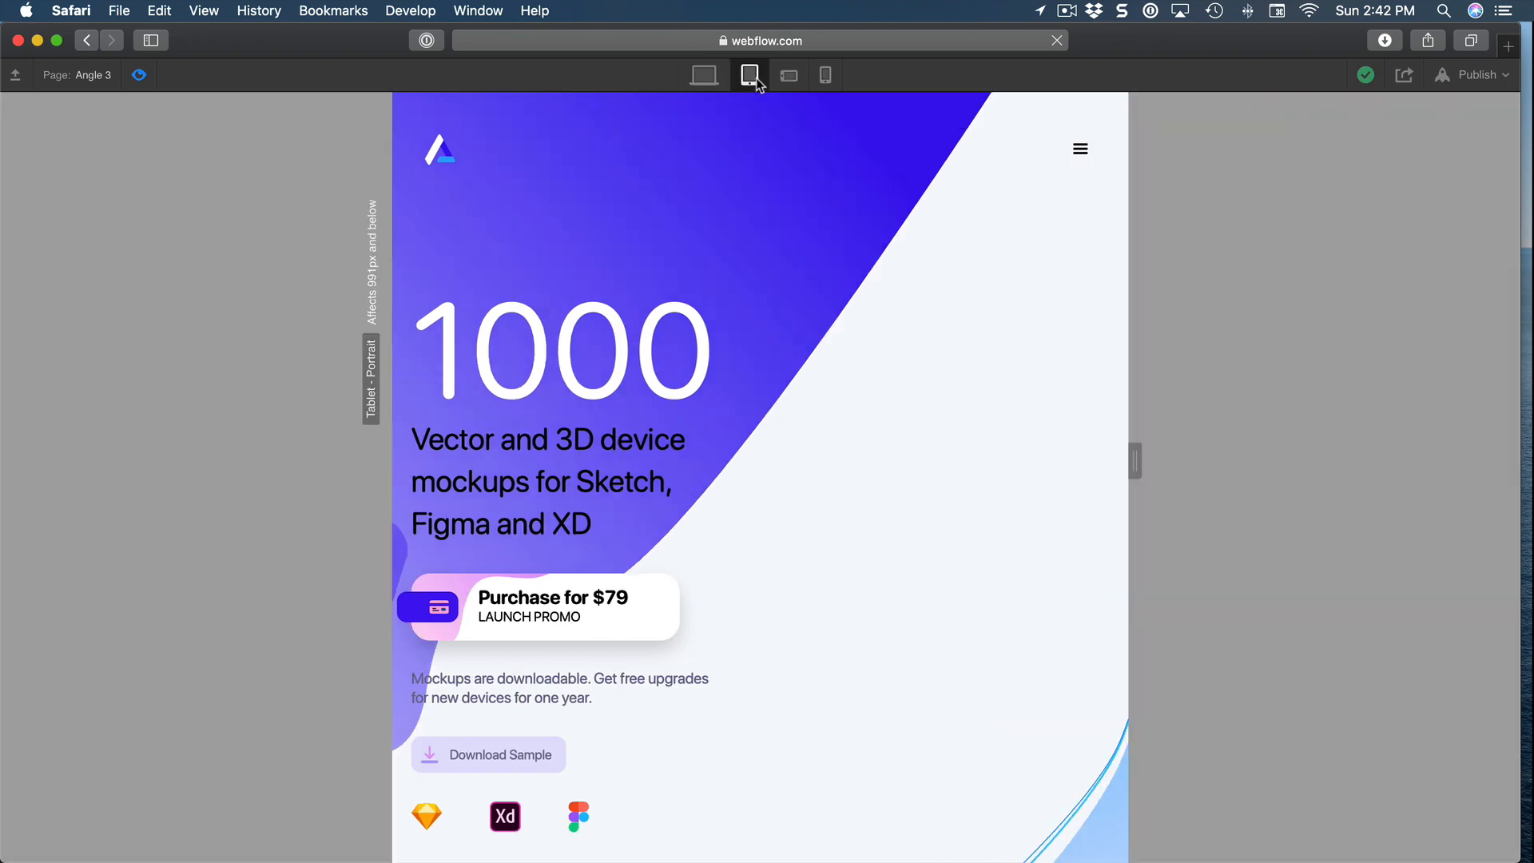
click(1084, 156)
click(1086, 158)
click(1078, 158)
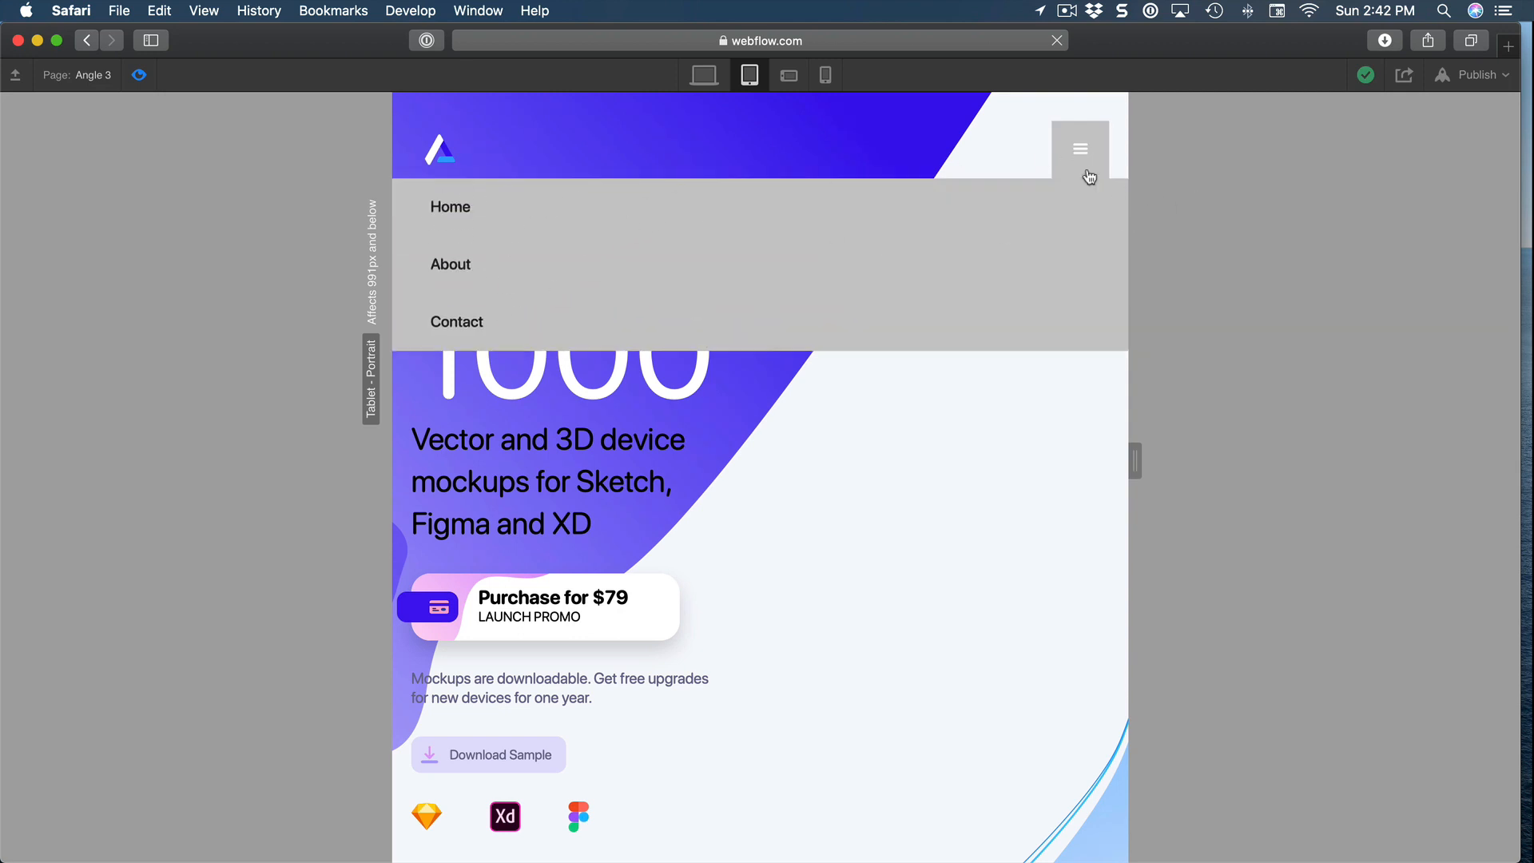
click(792, 80)
click(1013, 152)
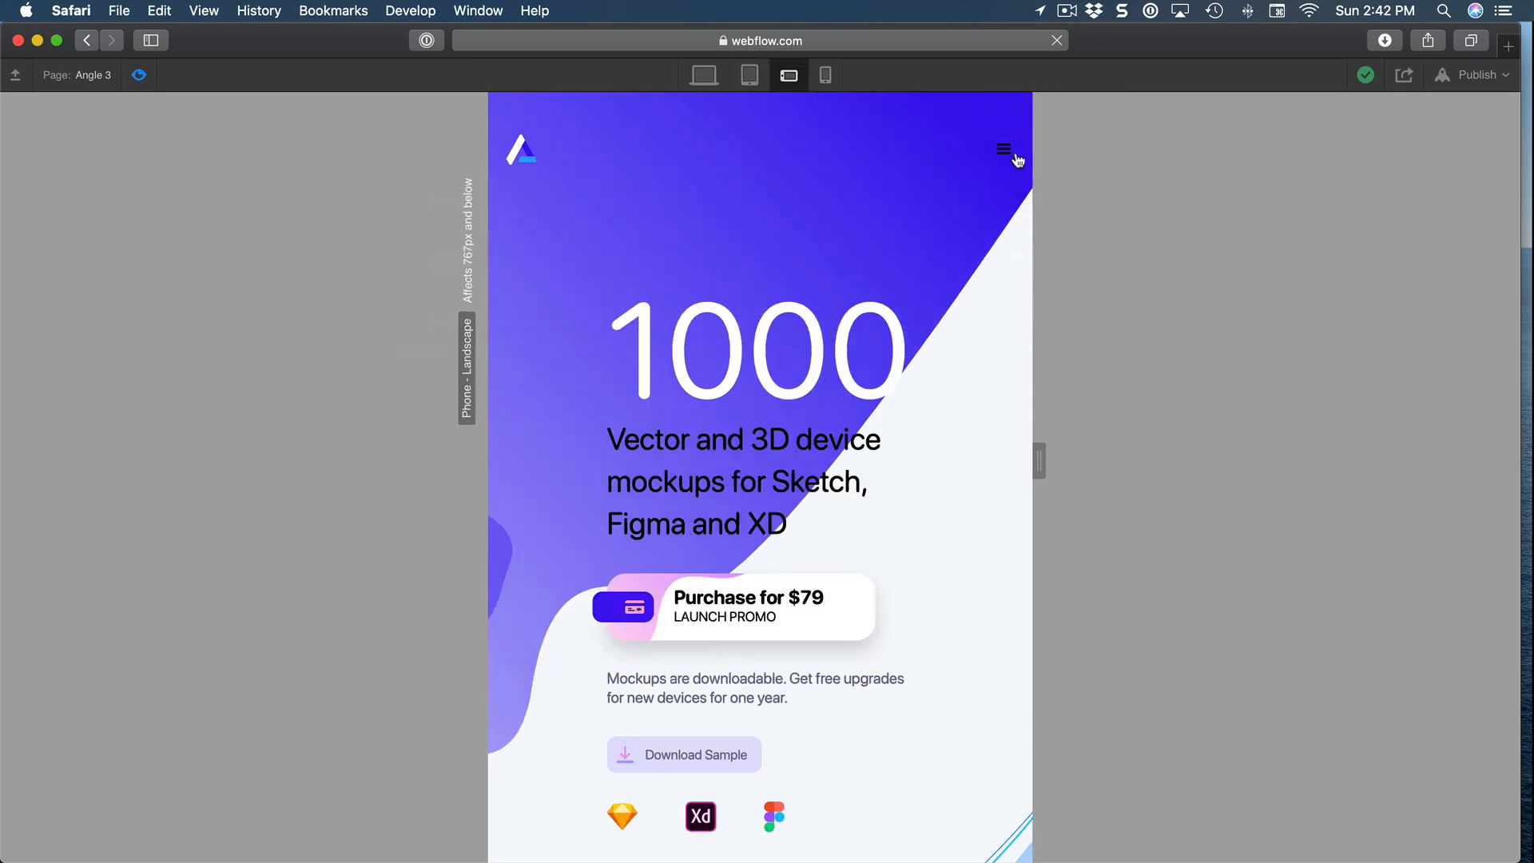
click(1013, 154)
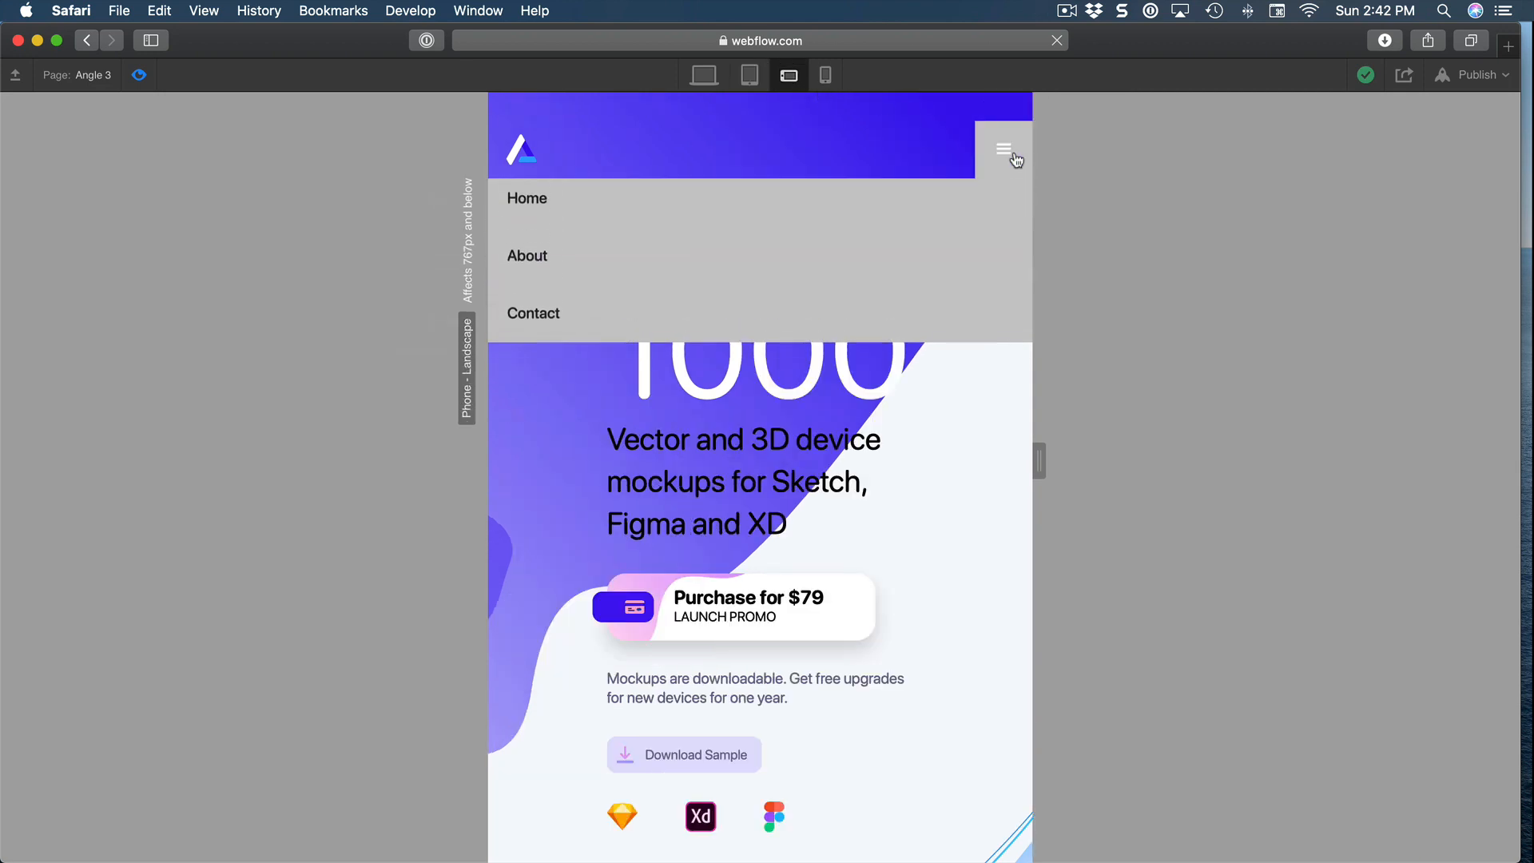
click(140, 76)
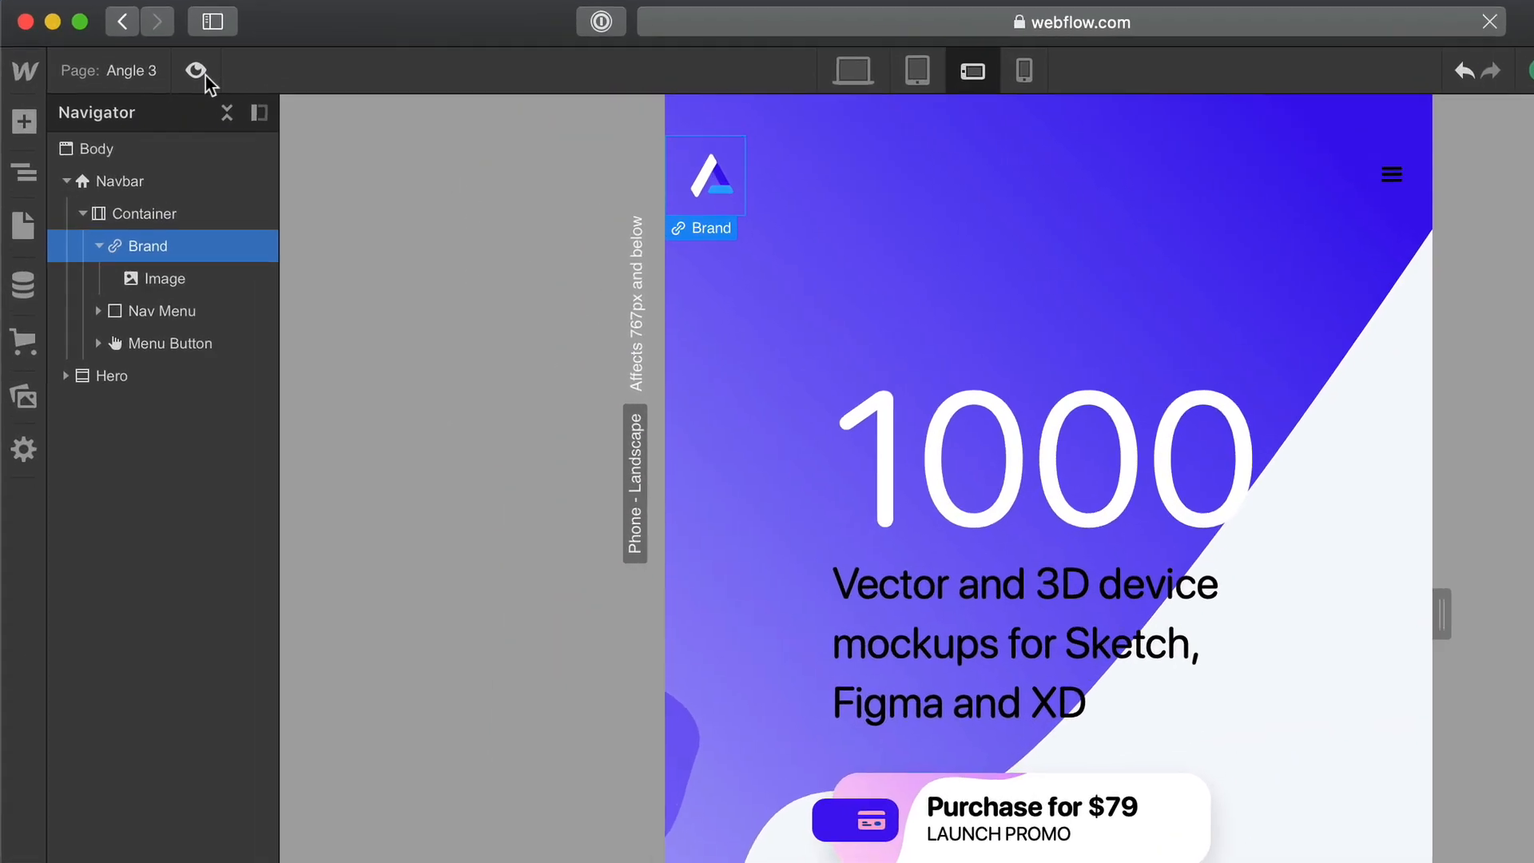
- Change the Navbar's menu type to Over Right in its element settings
click(142, 188)
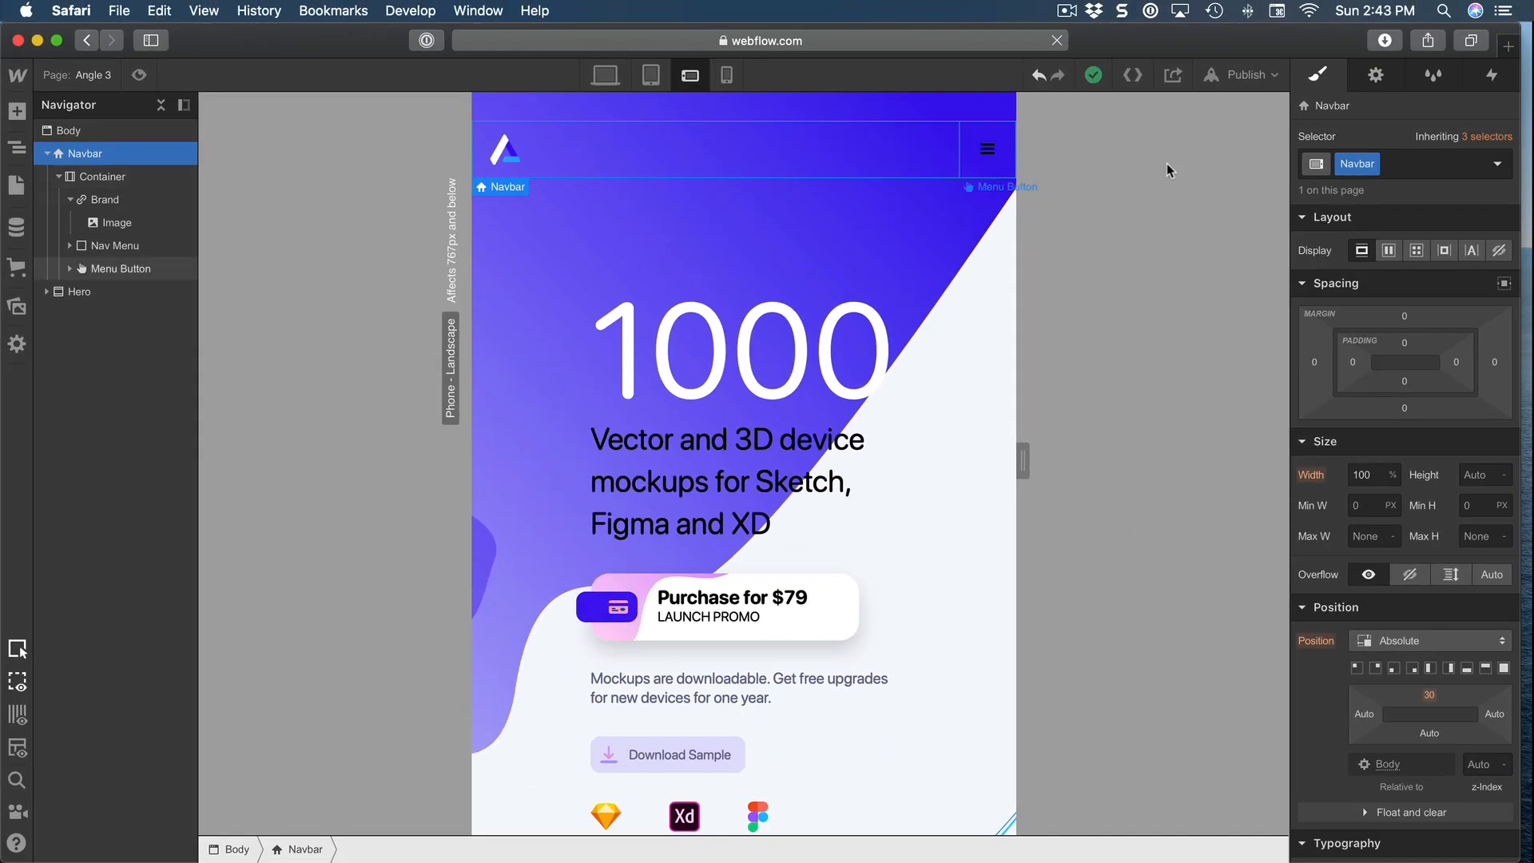
click(1376, 76)
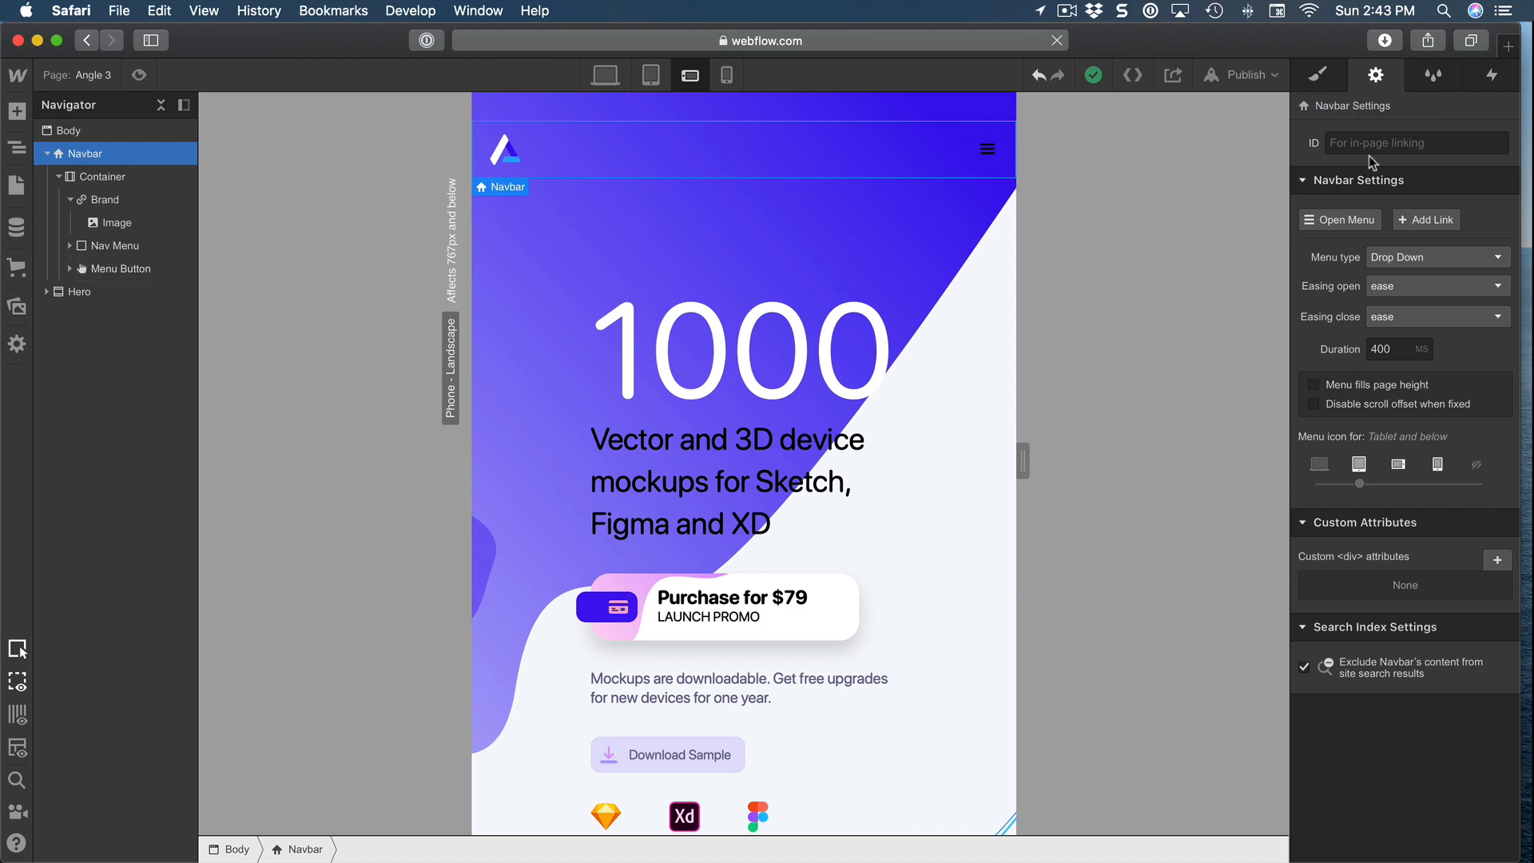
click(1417, 262)
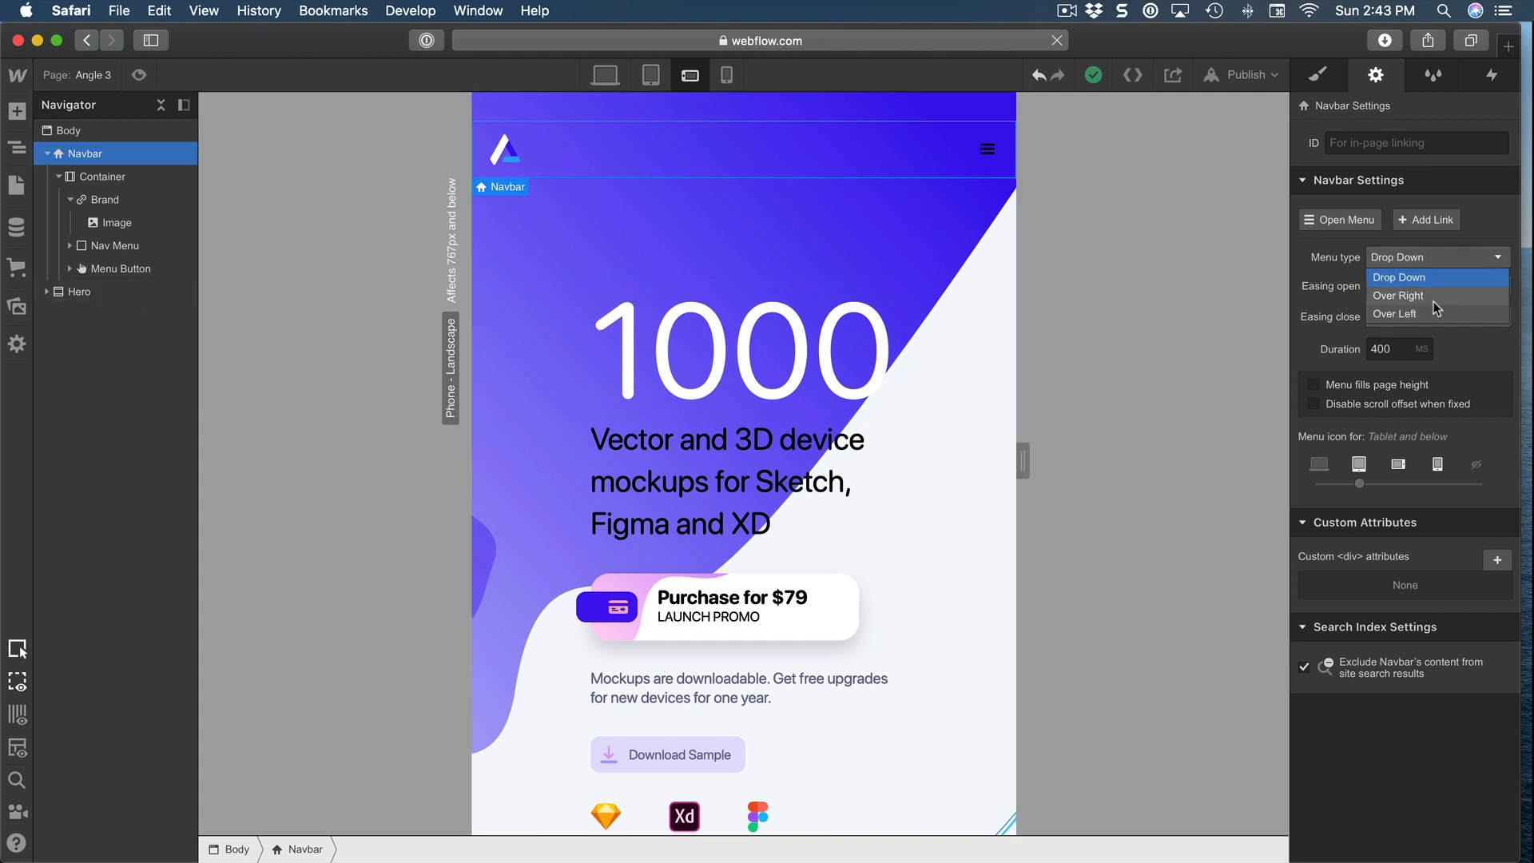
click(1416, 297)
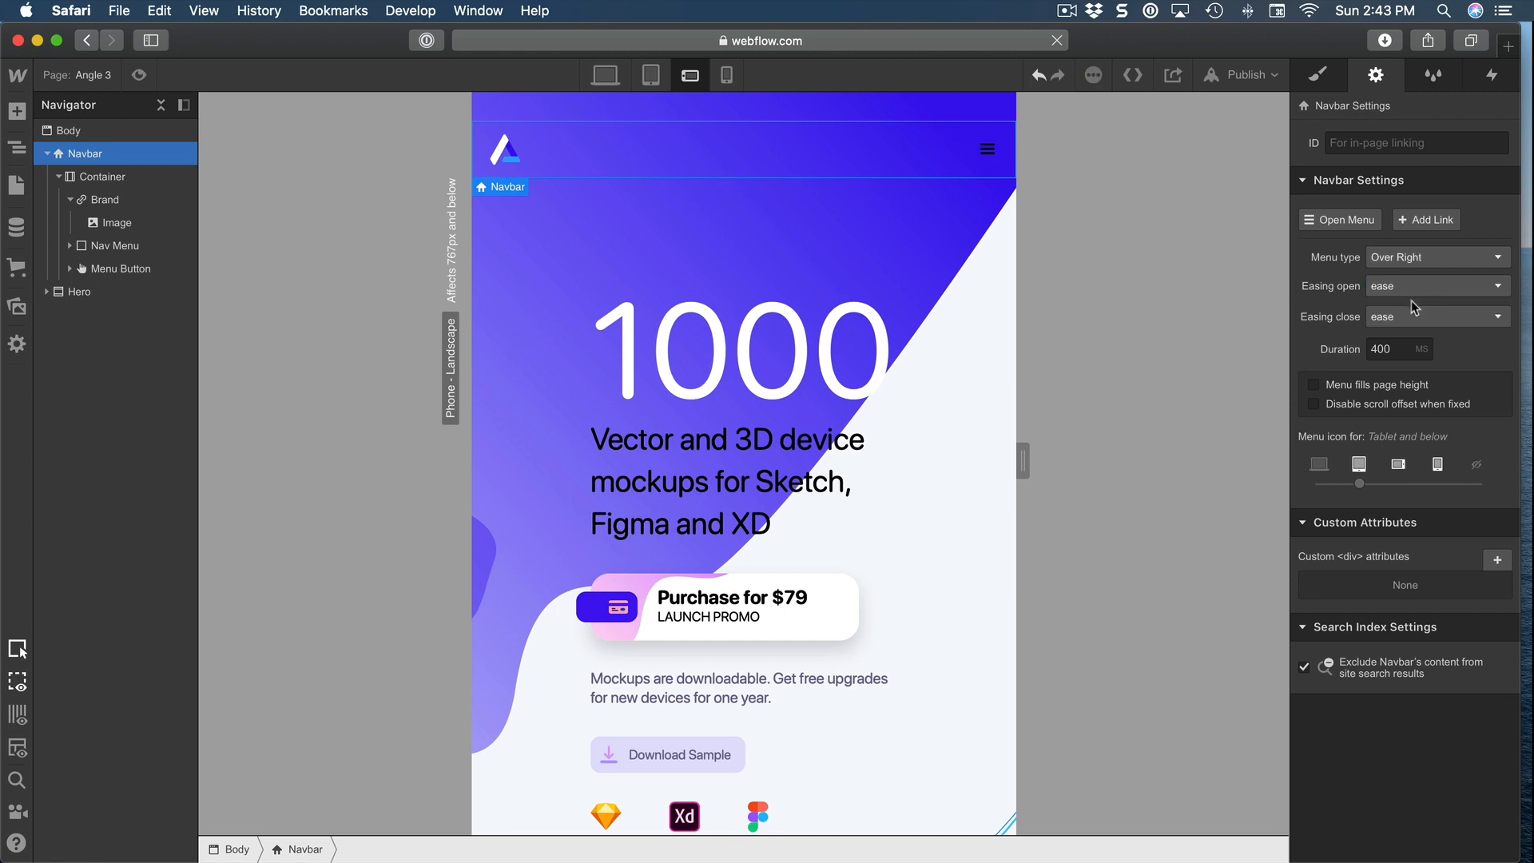
- Toggle the navbar's menu on the canvas to examine how it opens, leaving it open
click(1340, 224)
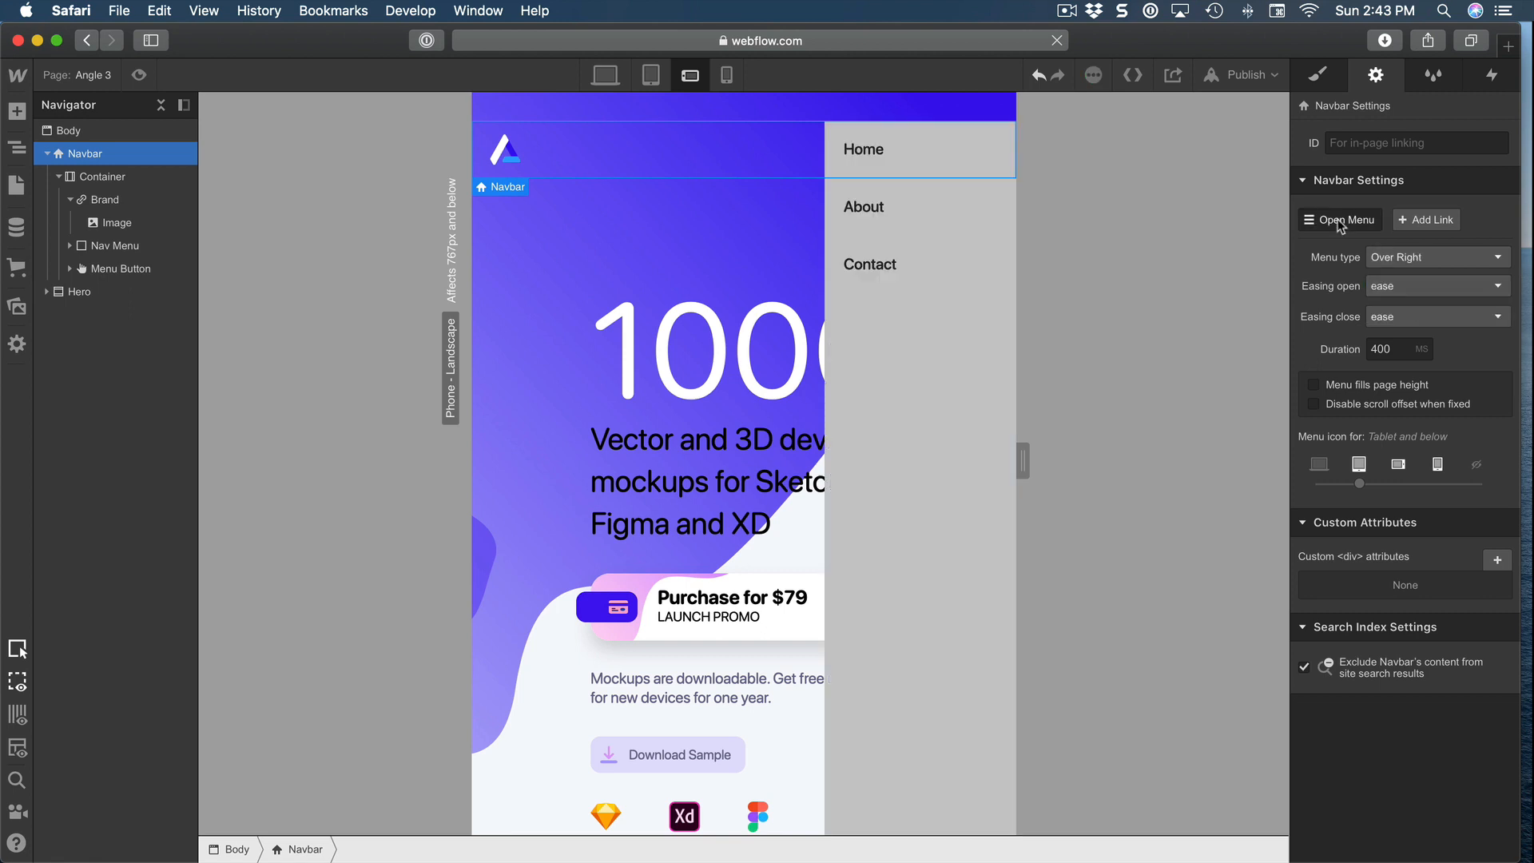
click(1342, 223)
click(1342, 224)
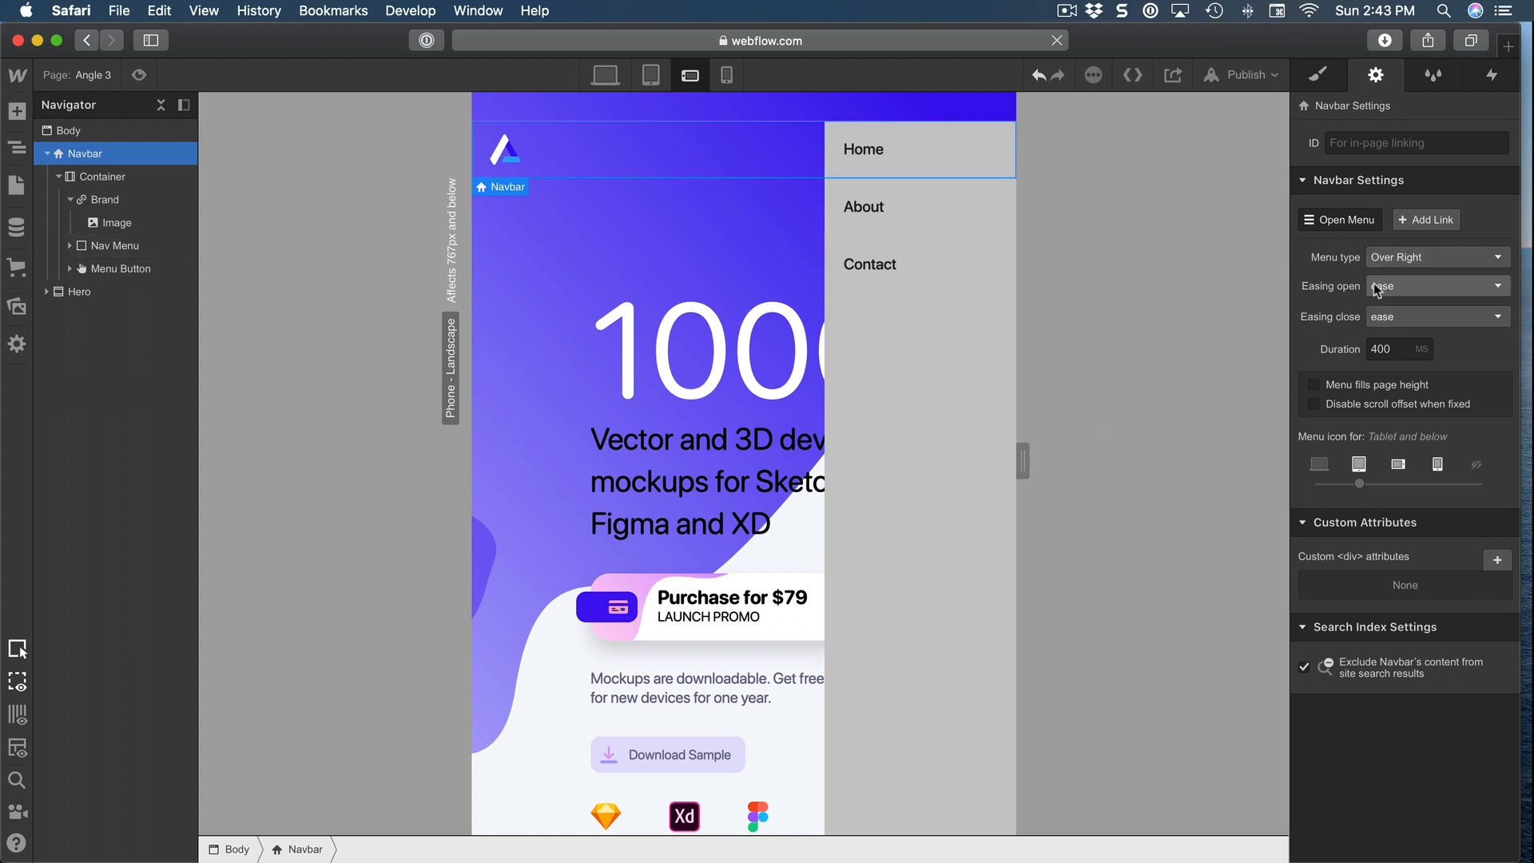
- Try the Over Left and Drop Down menu types for the navbar, and return it to Over Right
click(1411, 258)
click(1407, 316)
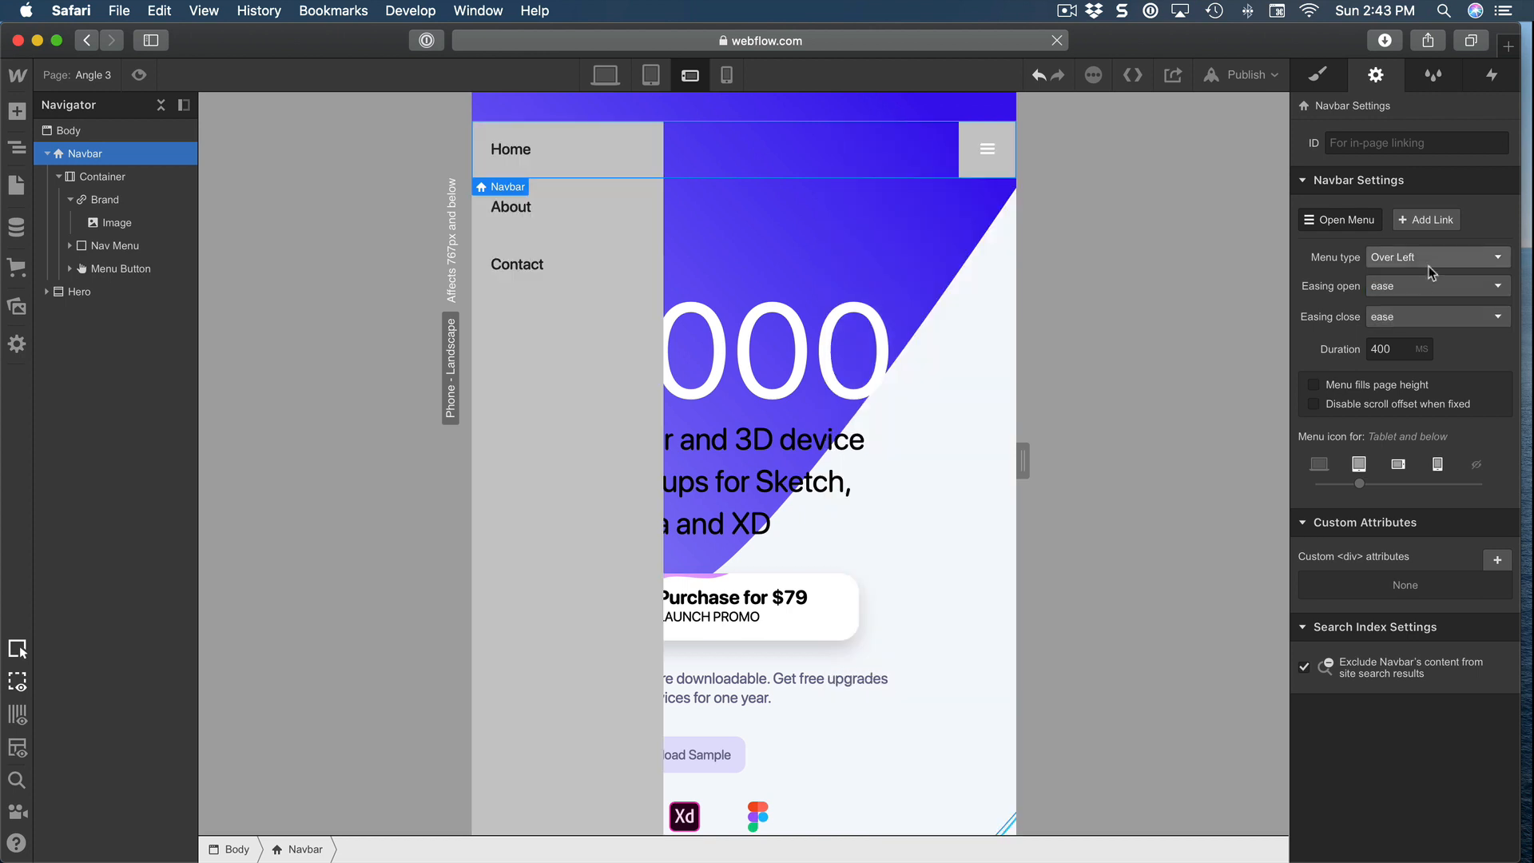
click(1418, 258)
click(1408, 297)
click(1407, 257)
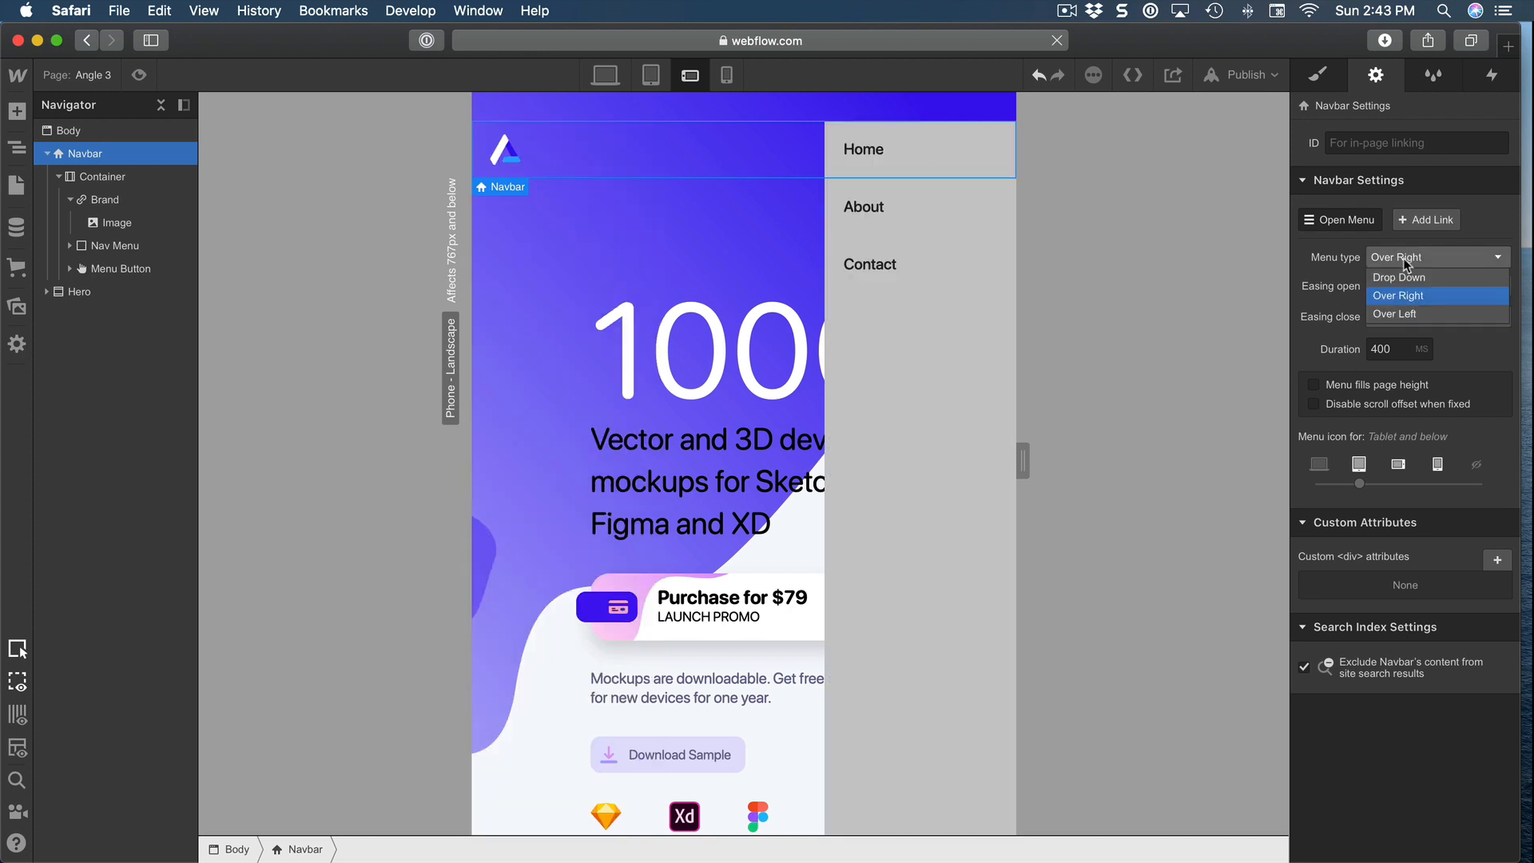
click(1400, 277)
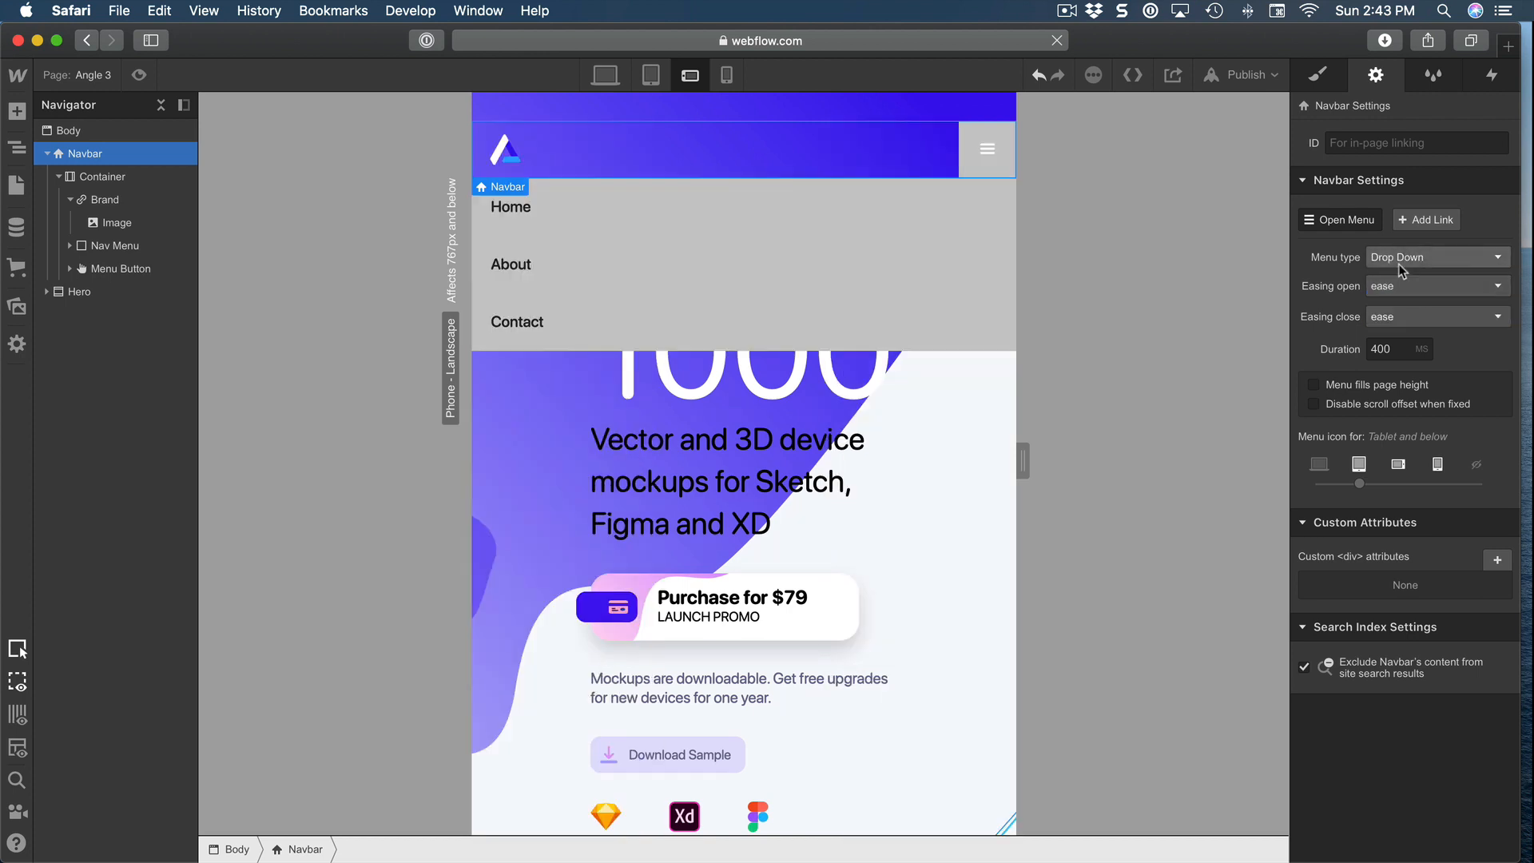
click(1406, 257)
click(1406, 297)
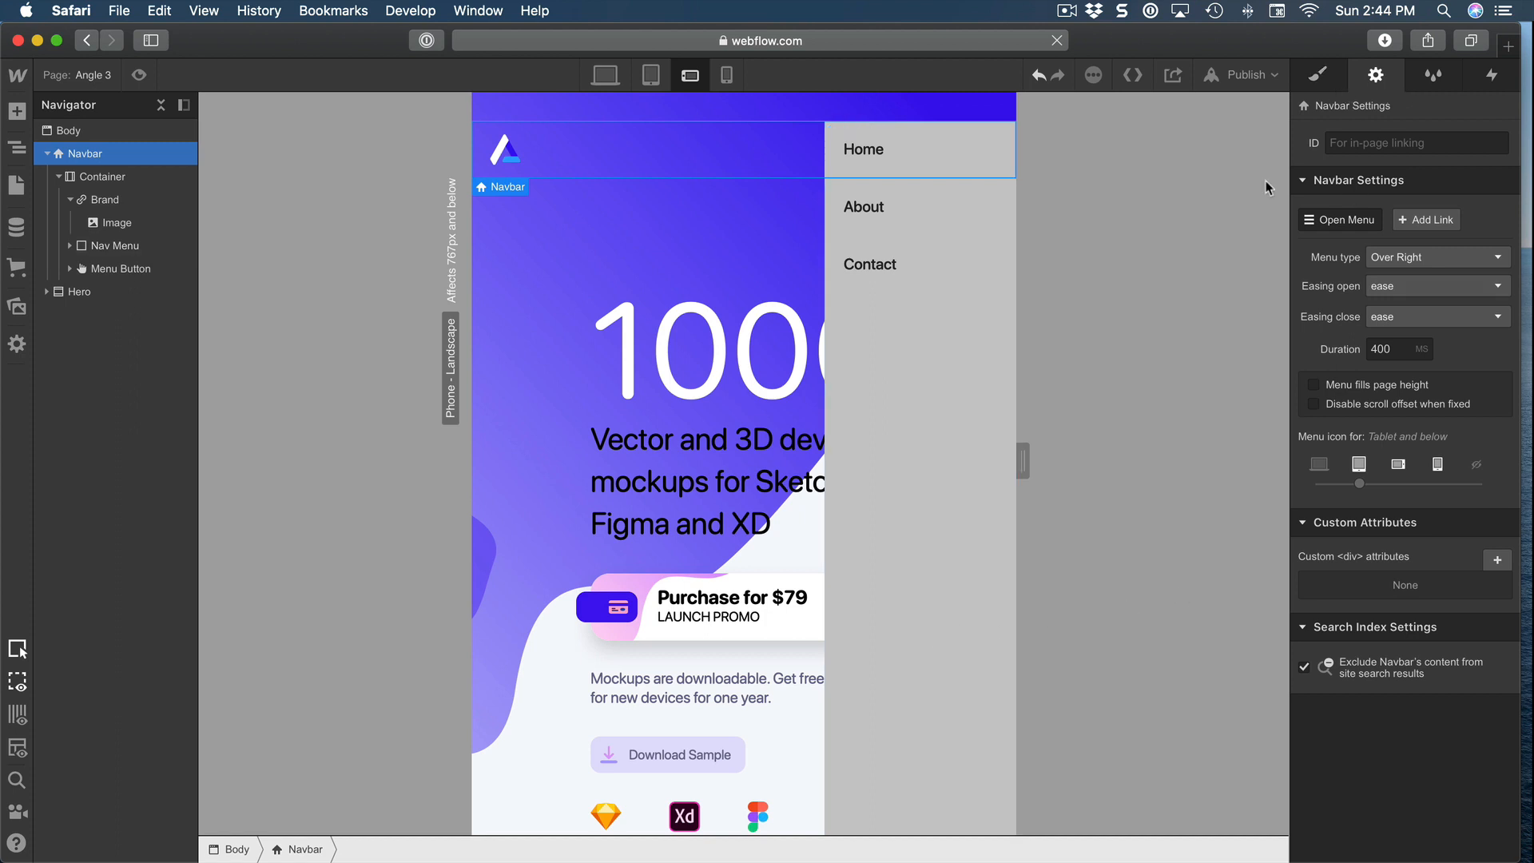
- Set the opened Nav Menu's background color to white at the phone landscape breakpoint
click(986, 491)
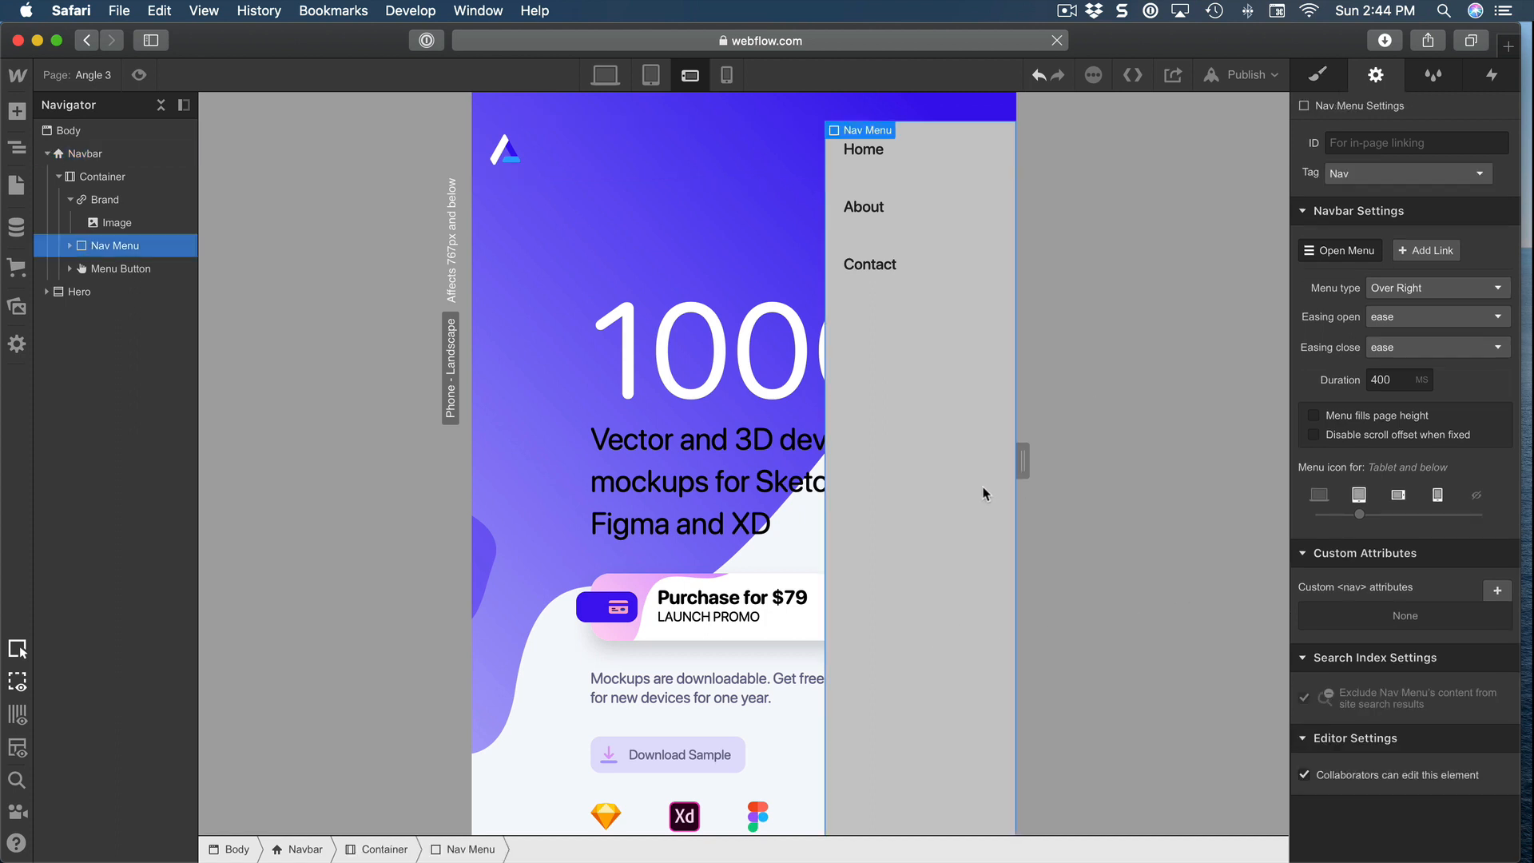
click(1333, 83)
scroll(1386, 433, down, 5)
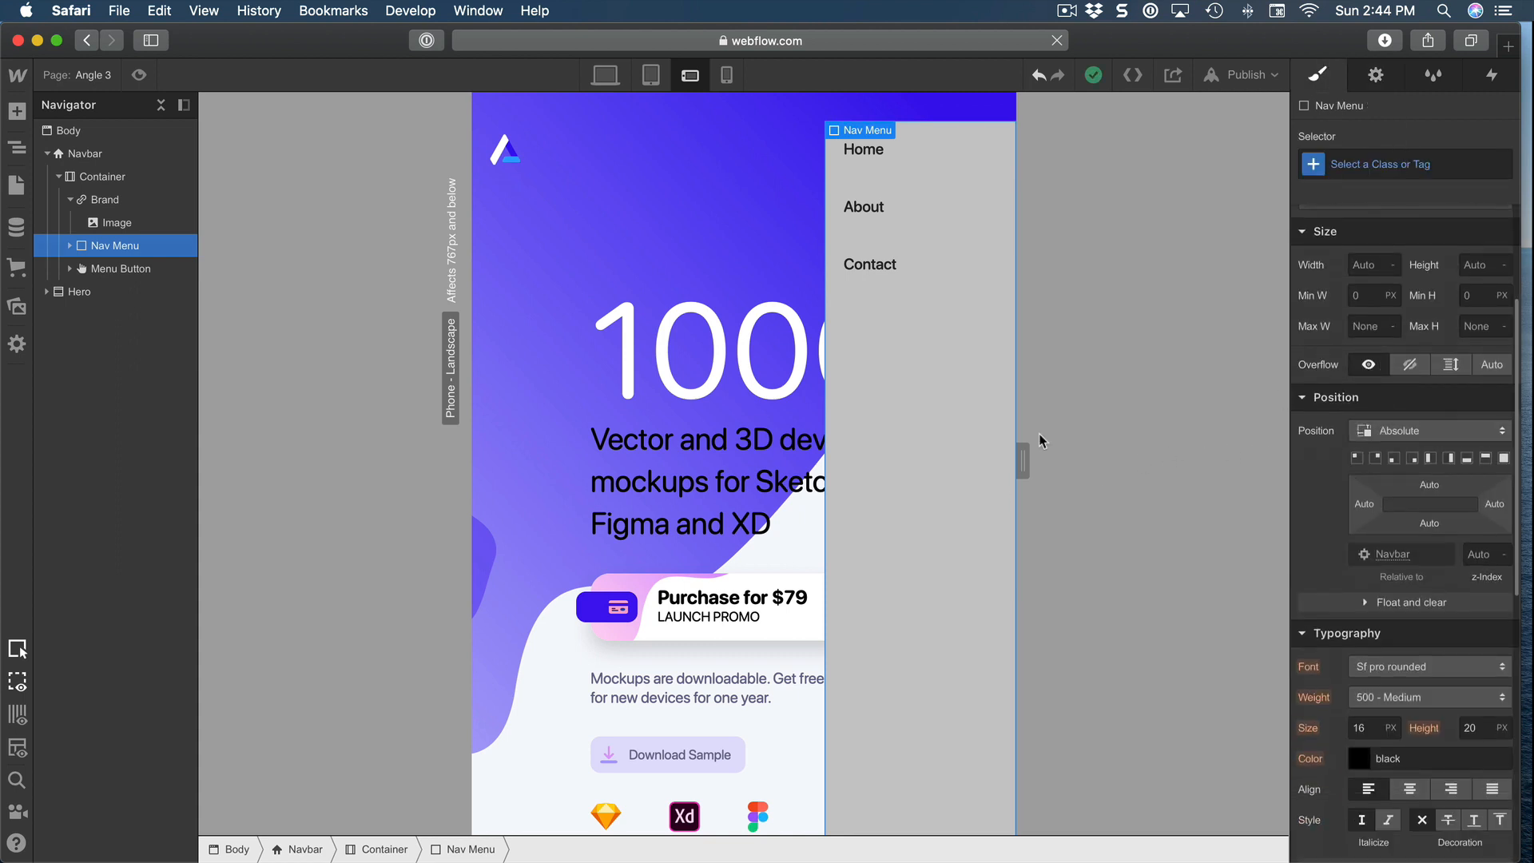
scroll(1406, 479, down, 10)
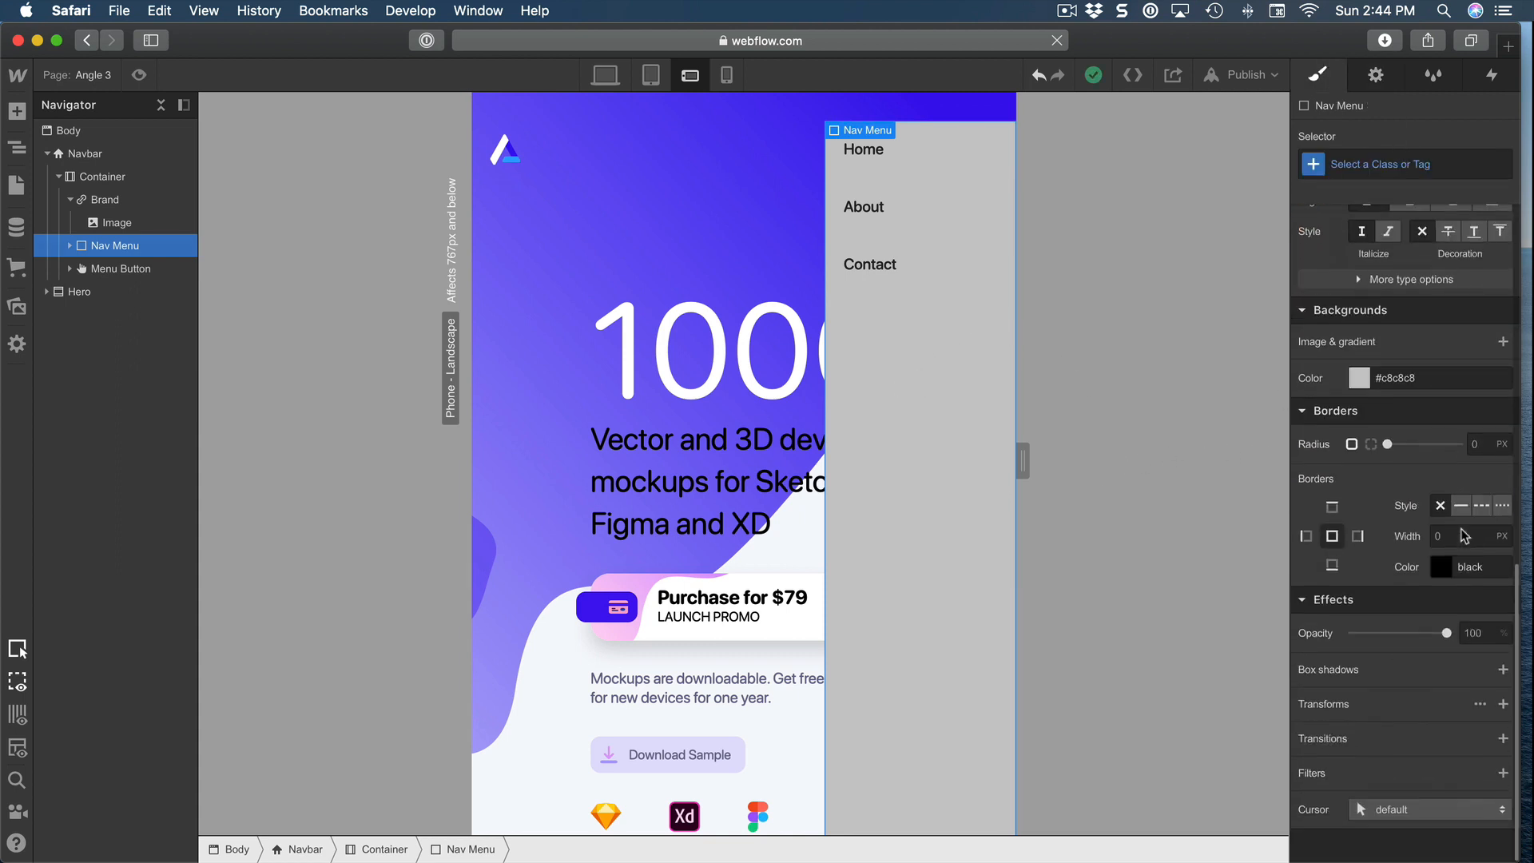
click(1444, 373)
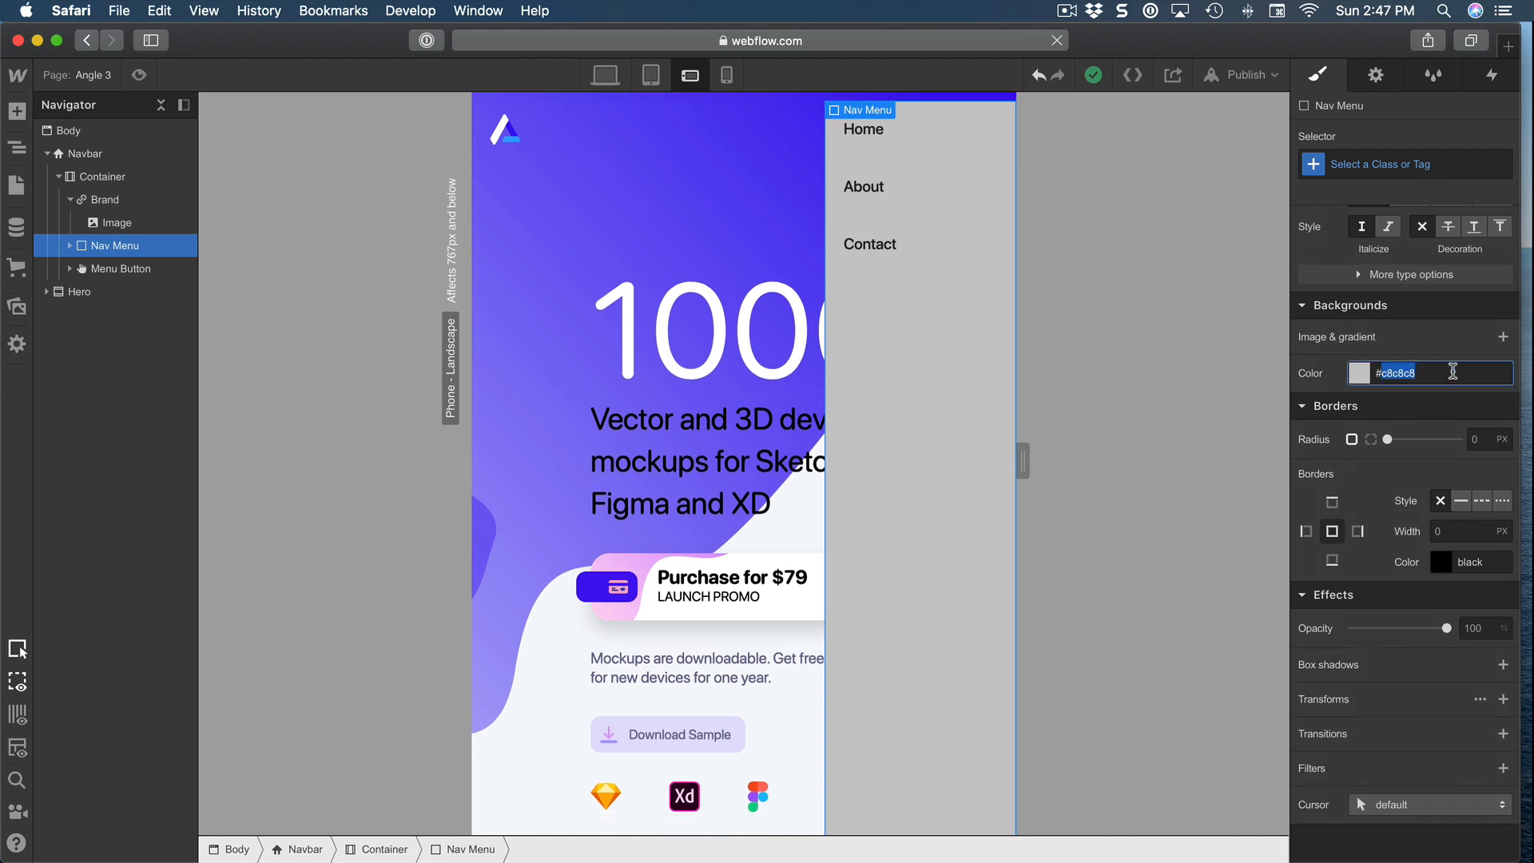
text(white)
key(Return)
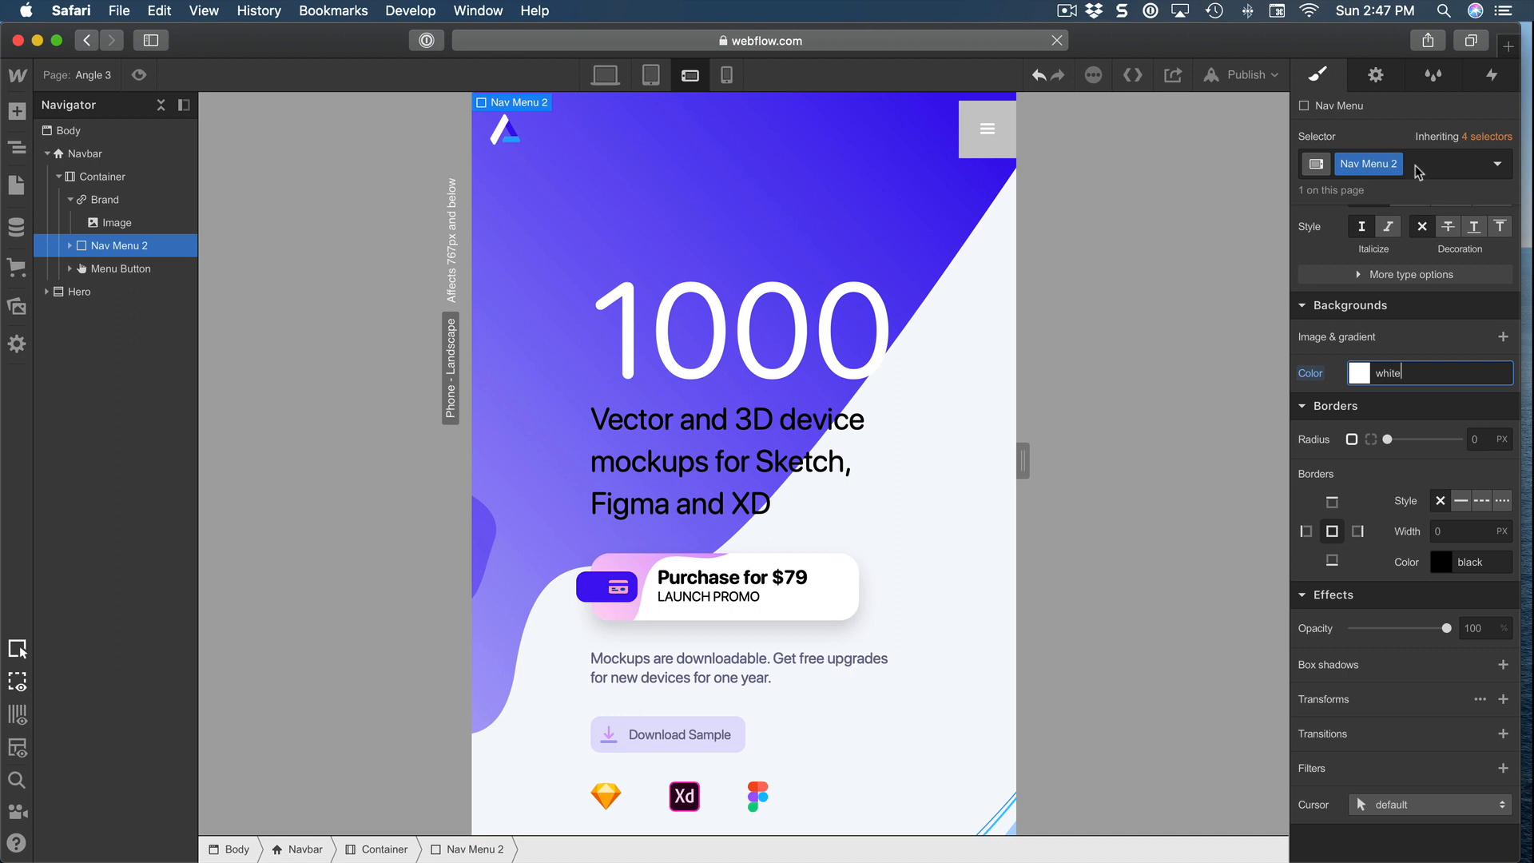
- Check the nav menu opened on the canvas and test the hamburger menu in a phone landscape preview
click(1382, 77)
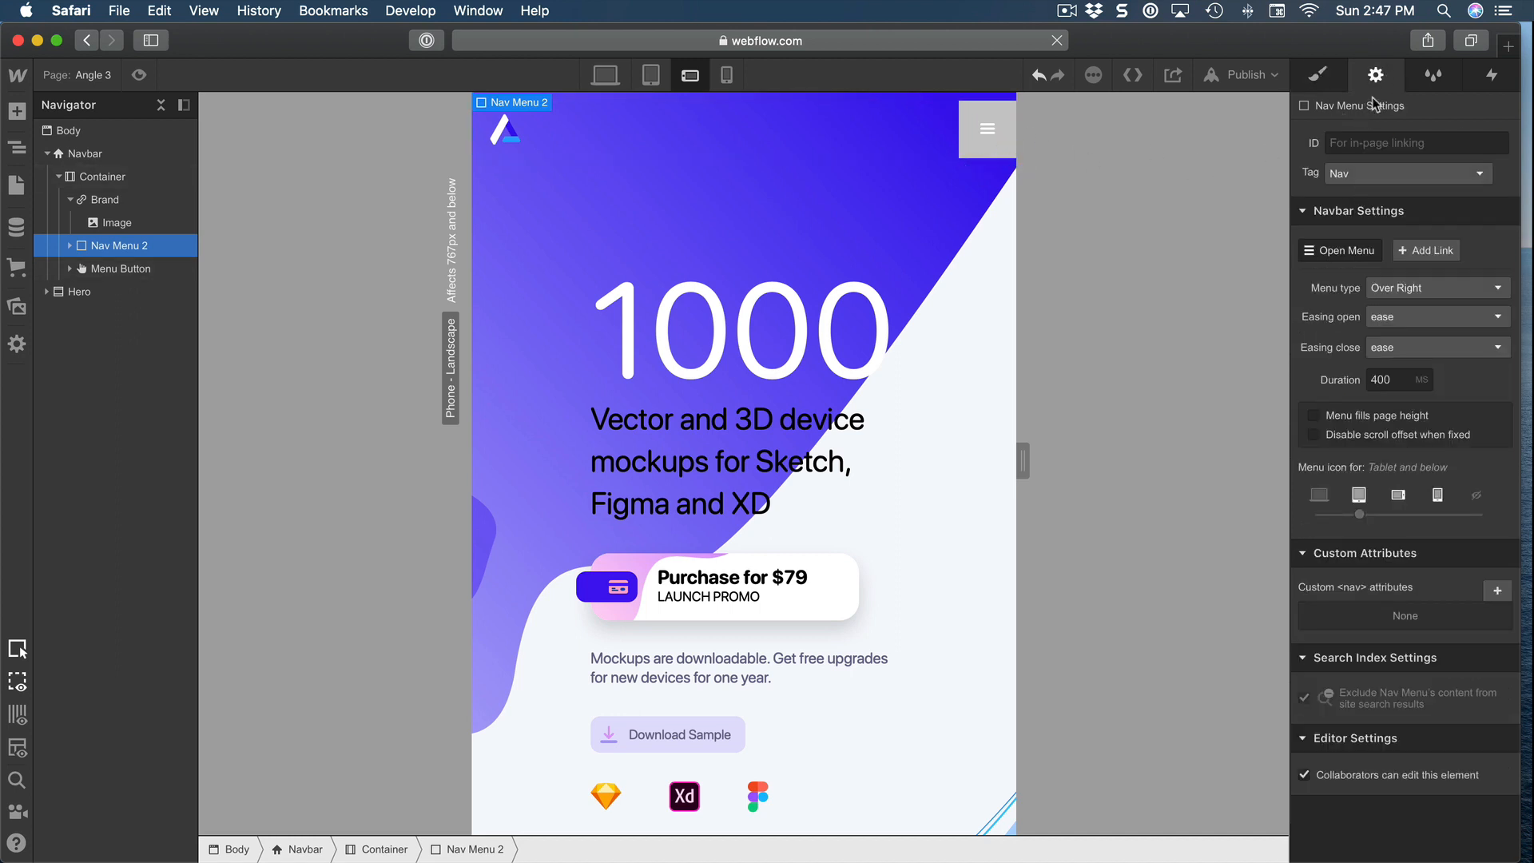
click(1350, 250)
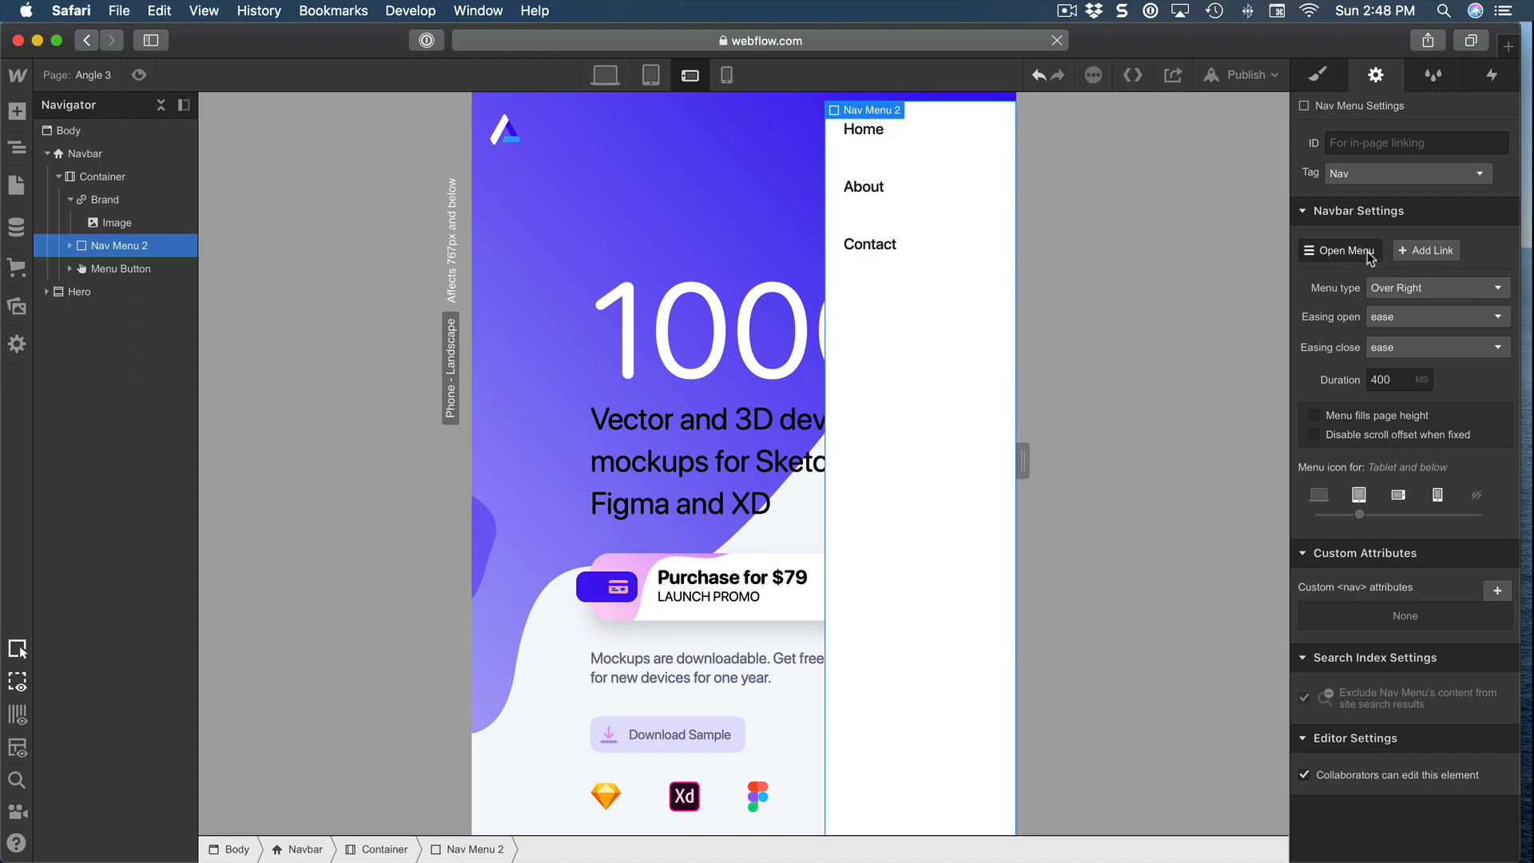
click(1320, 77)
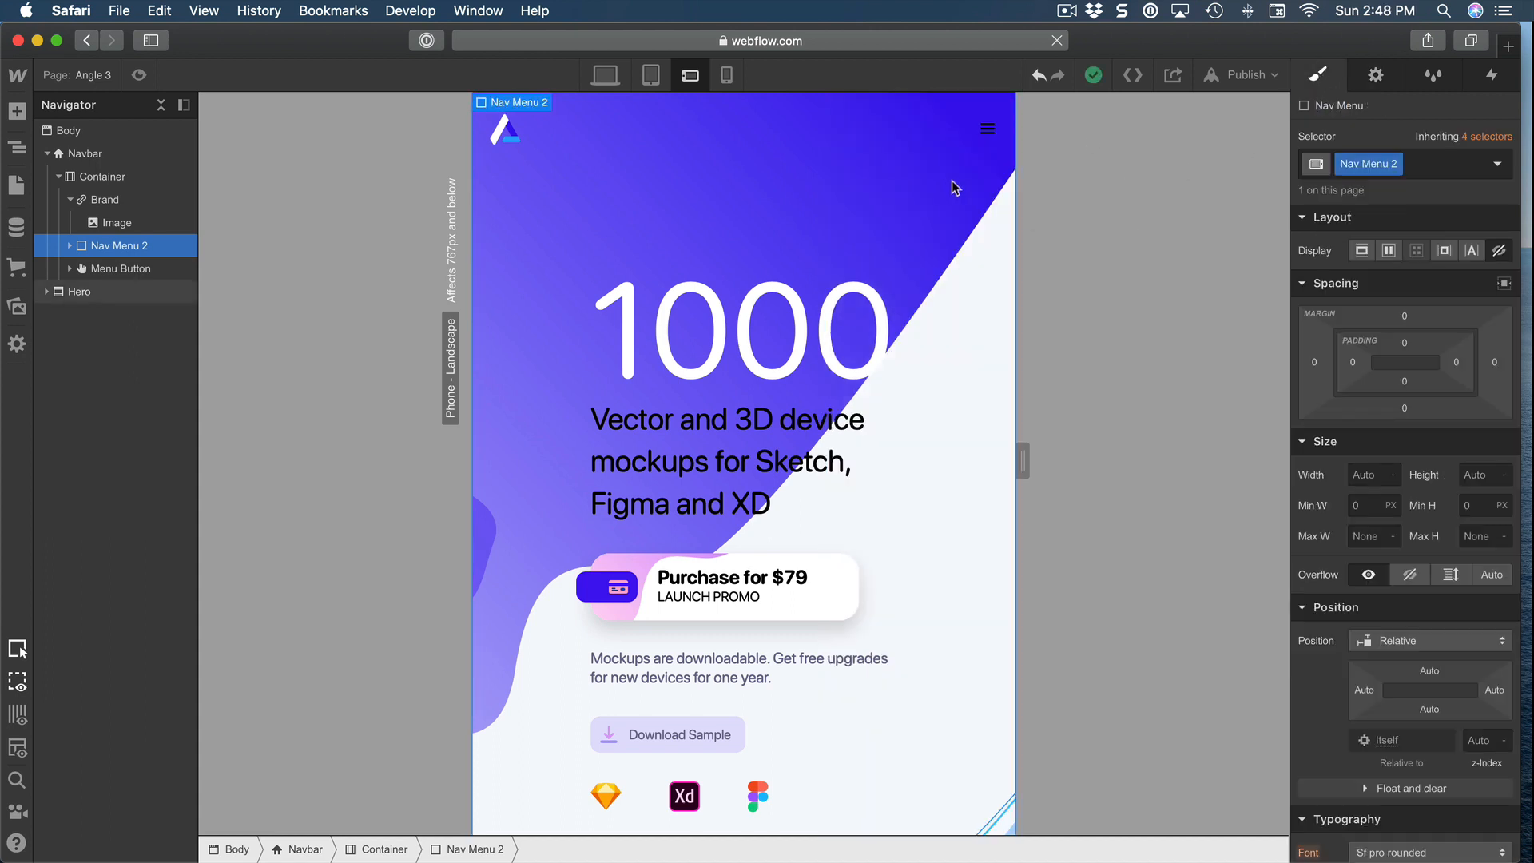
key(super+shift+p)
click(1004, 129)
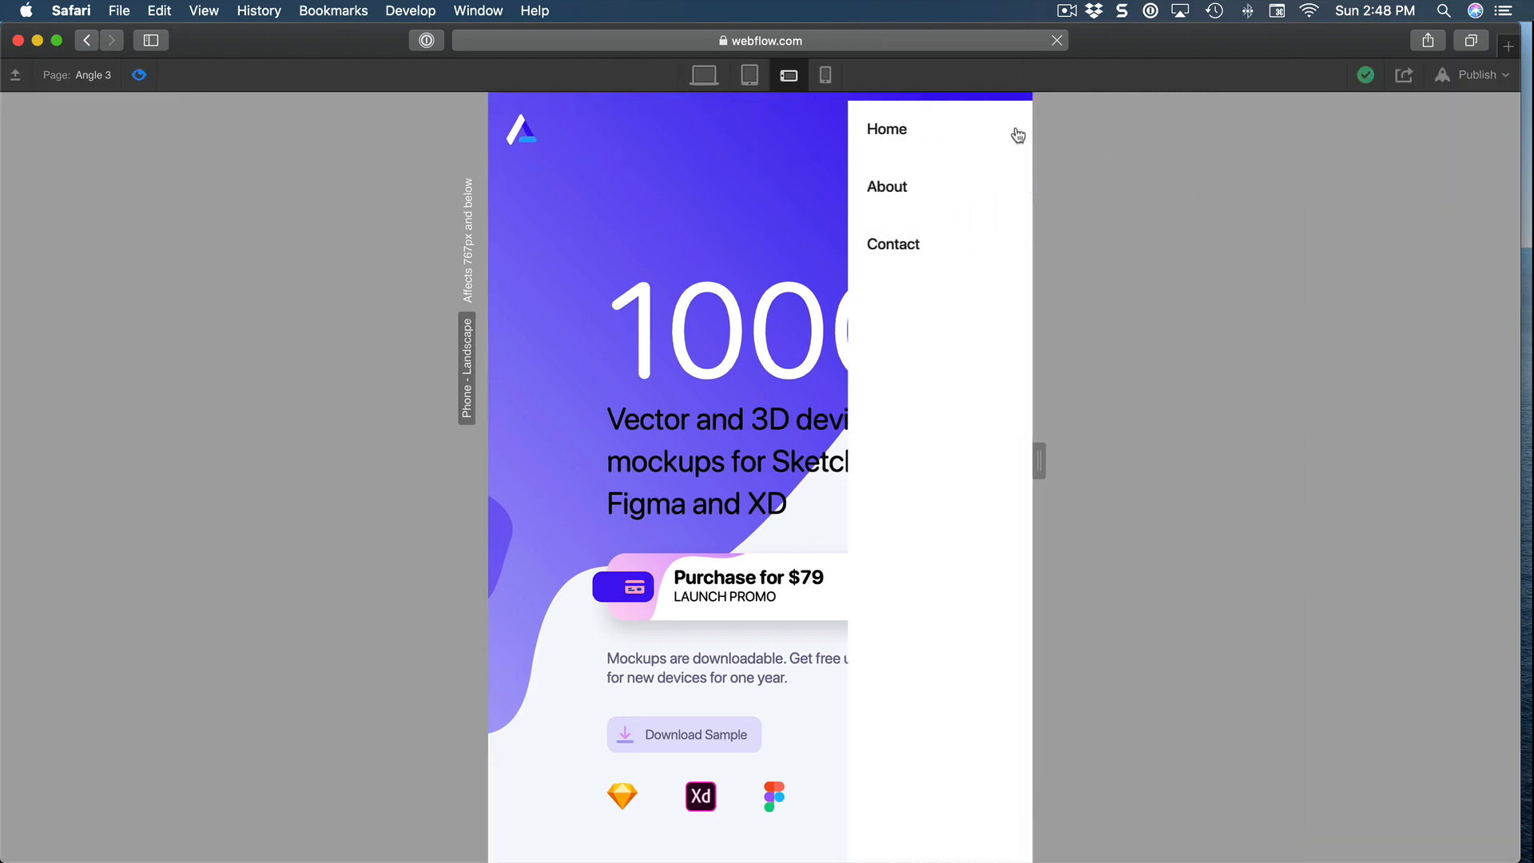
click(830, 213)
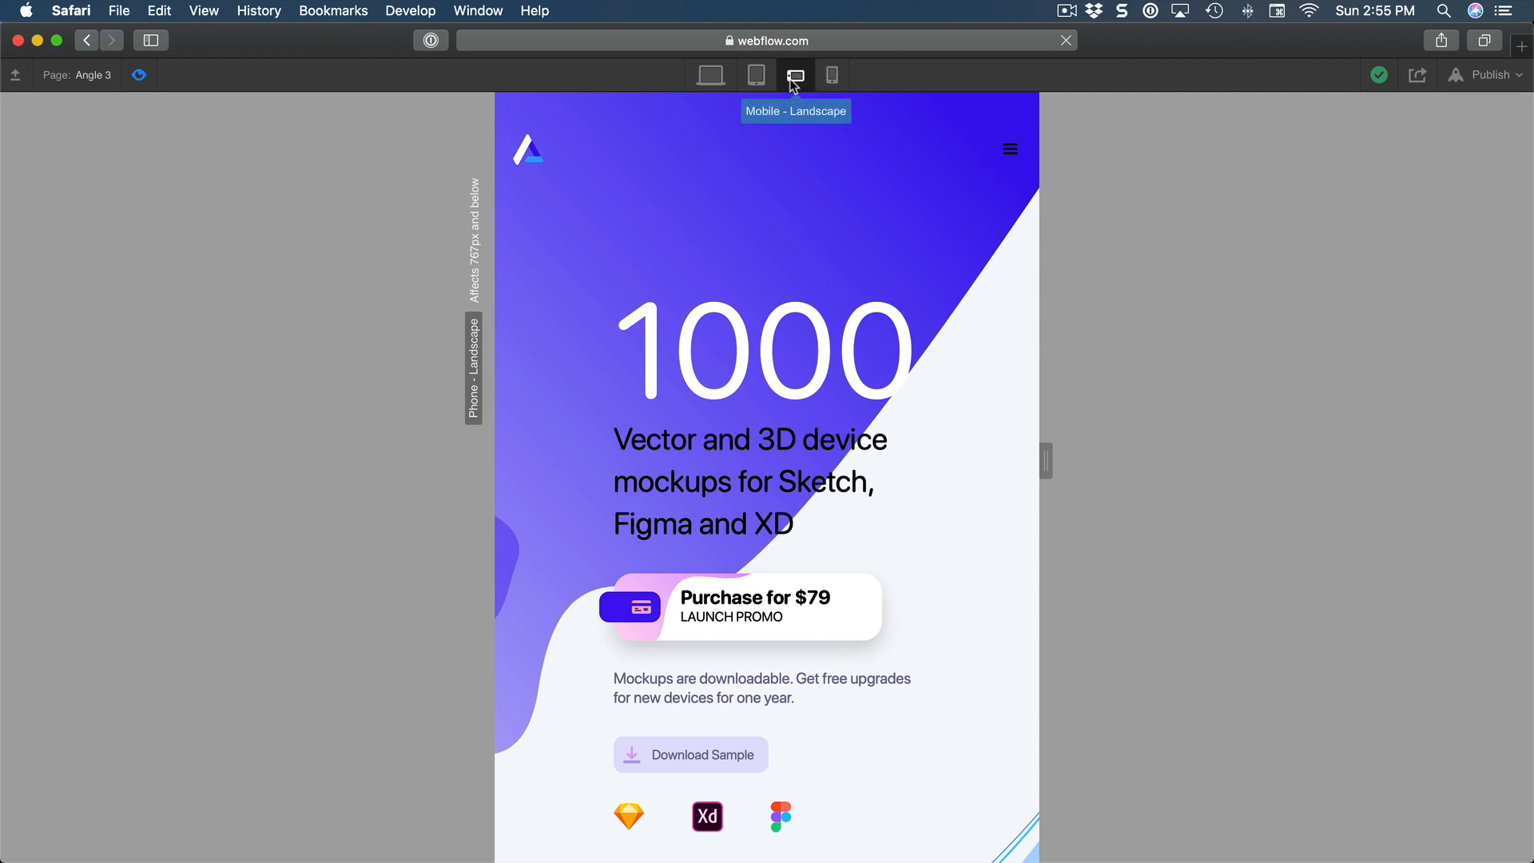
- Test the hamburger menu in preview at the tablet breakpoint and return to editing
click(757, 80)
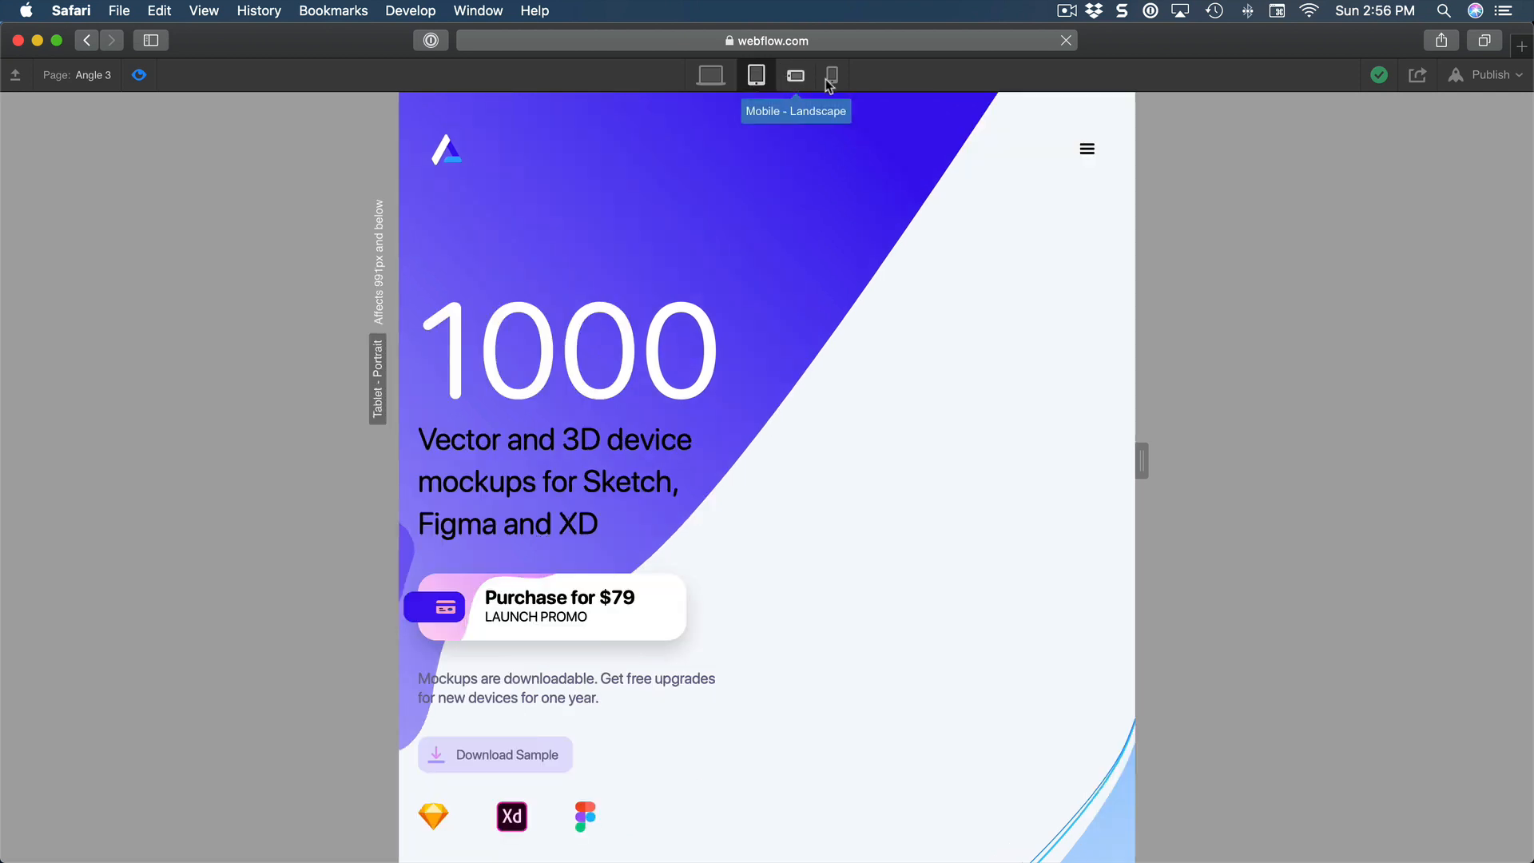
click(1089, 151)
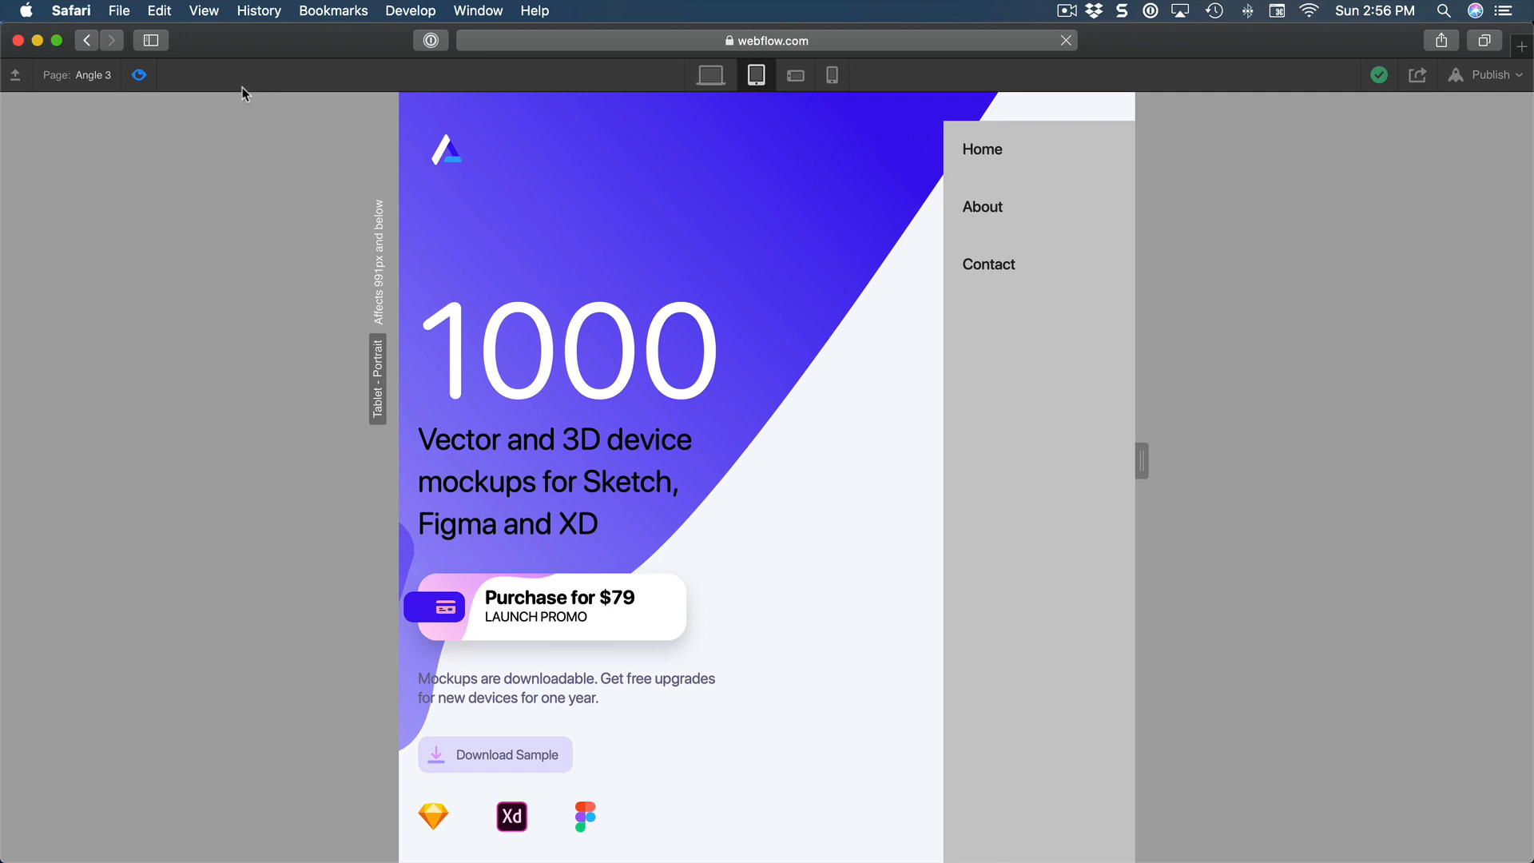
click(139, 75)
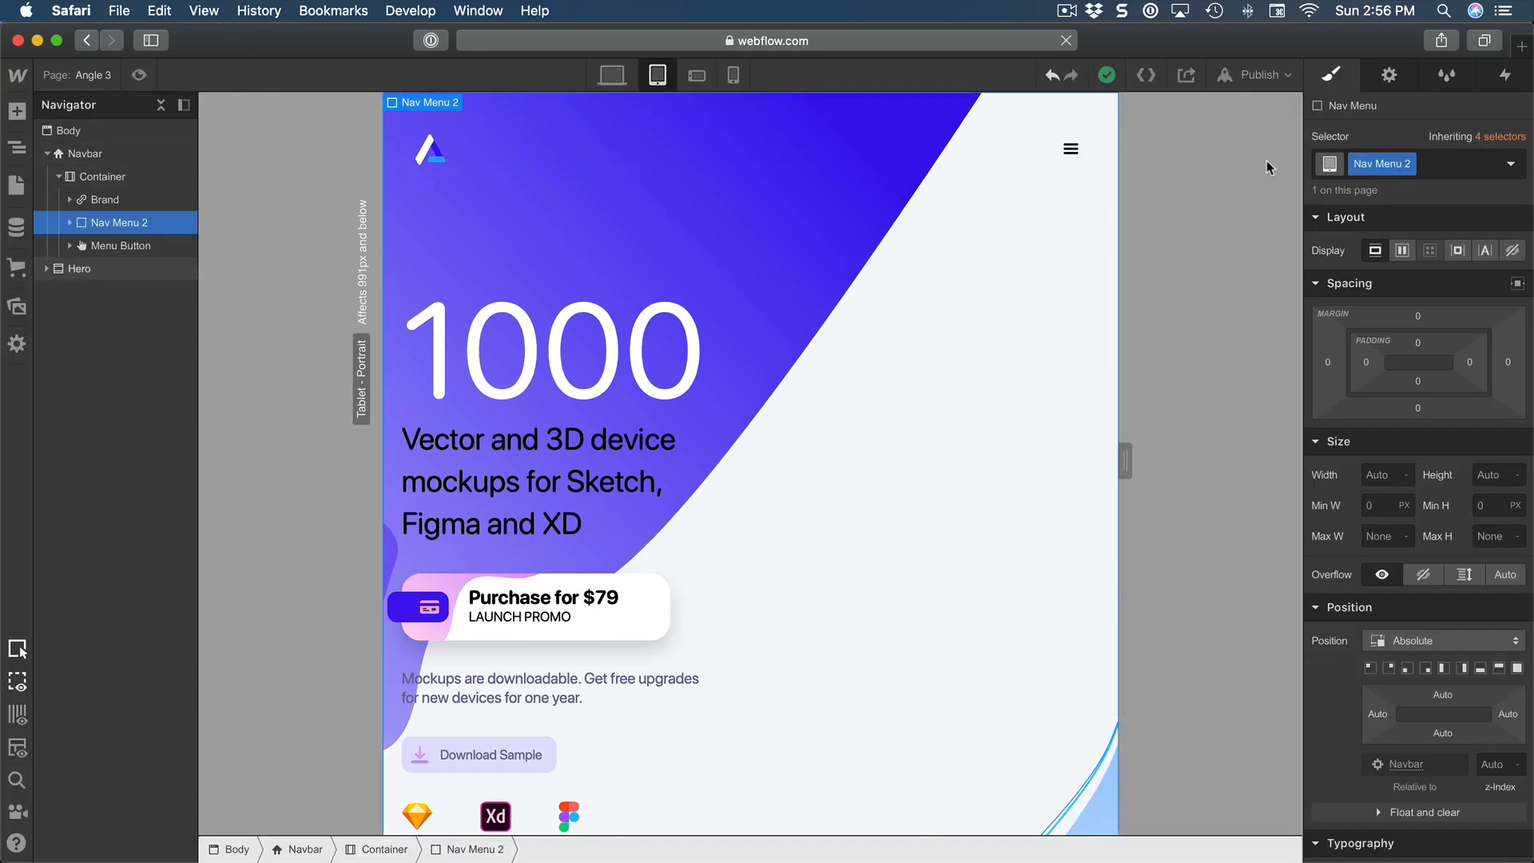
- Set the opened nav menu's background color to white at the tablet breakpoint, and close the menu
click(1389, 75)
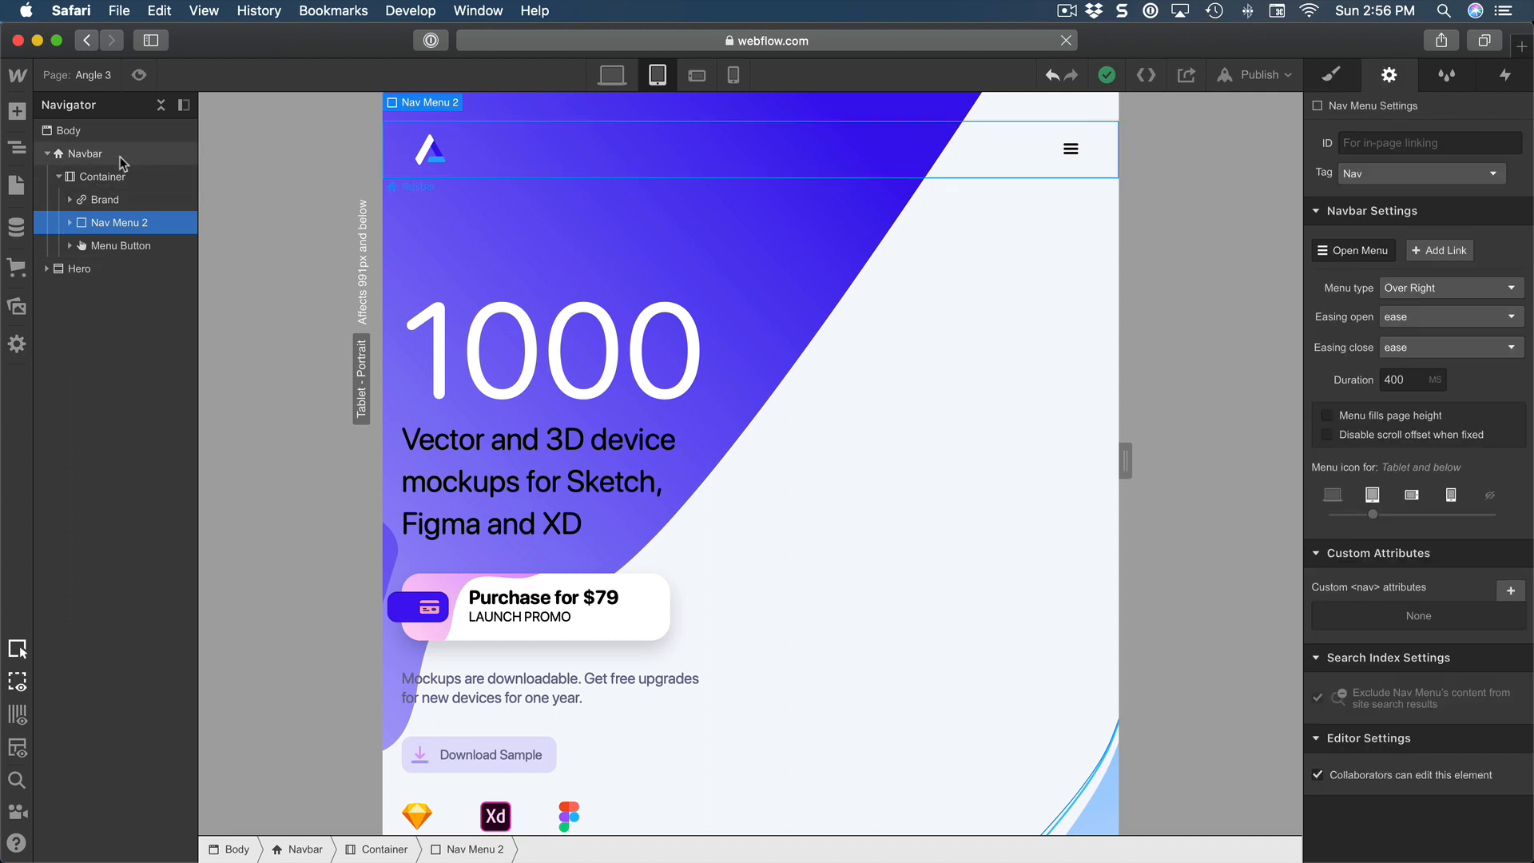
click(1363, 251)
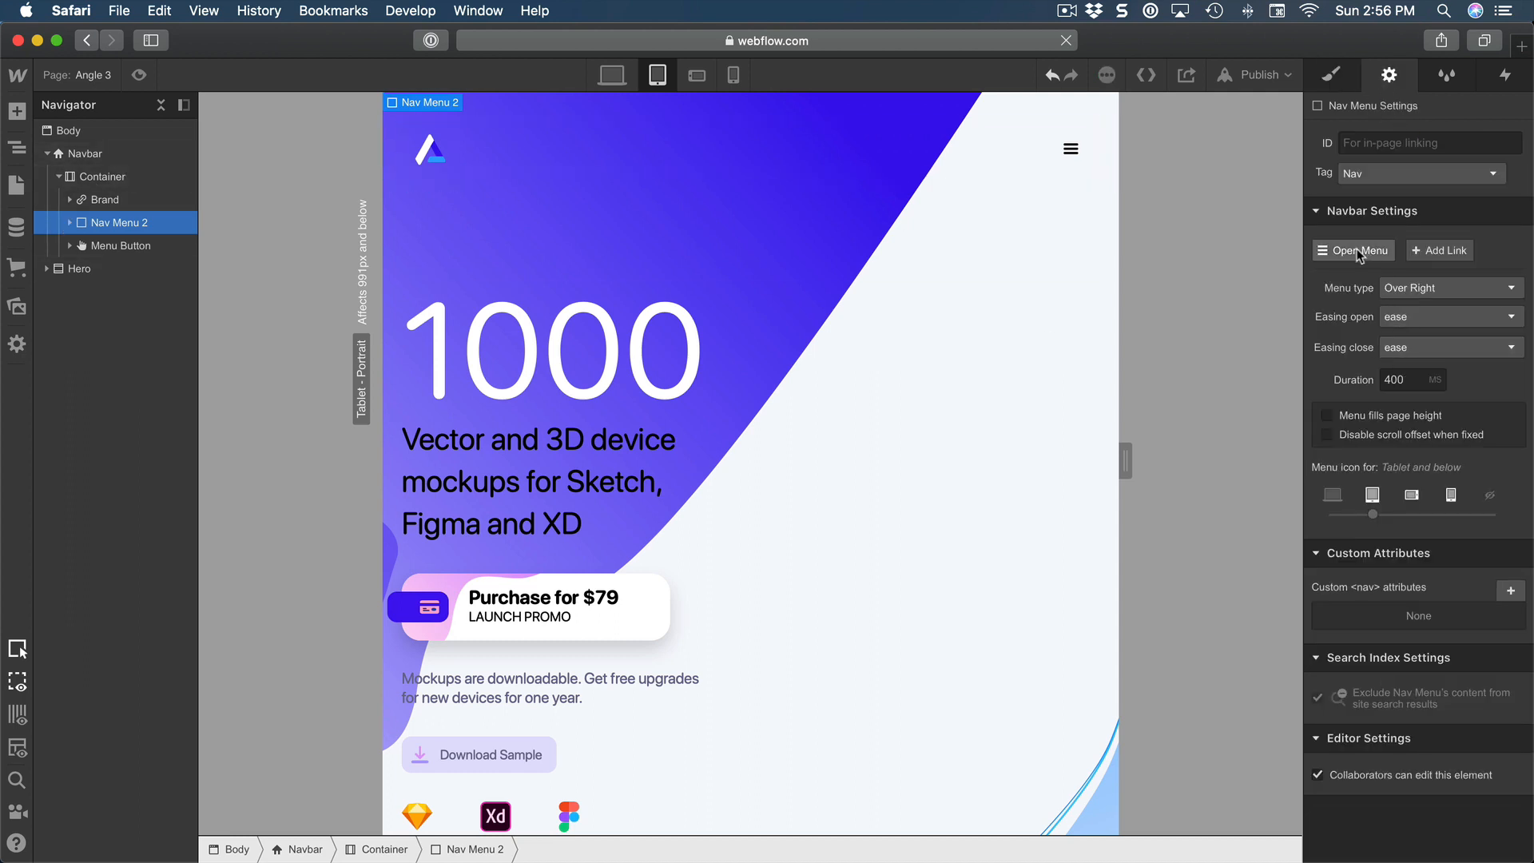
click(1359, 252)
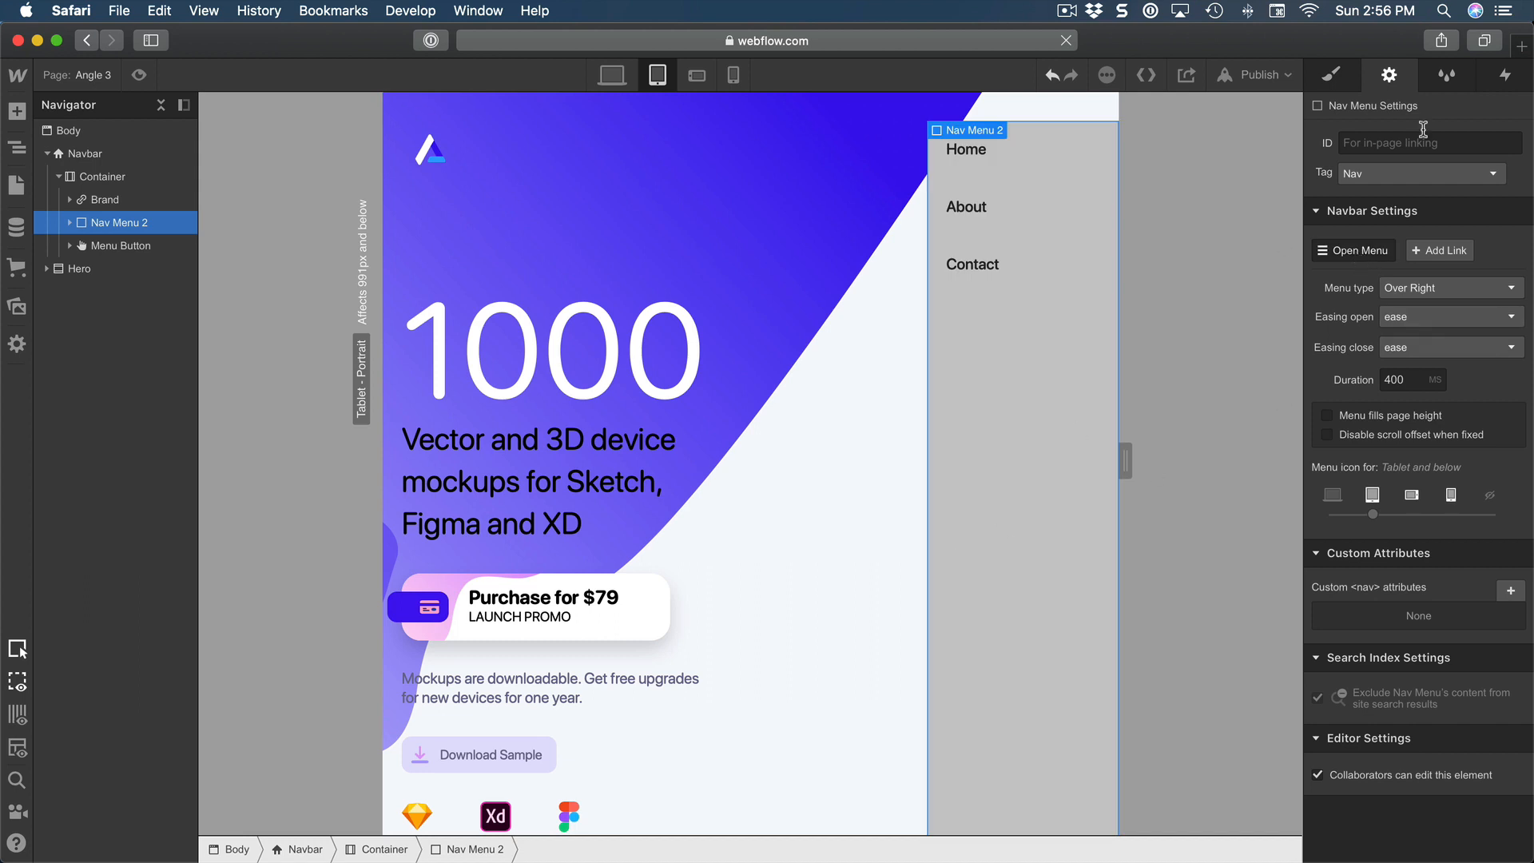
click(1348, 77)
scroll(1385, 400, down, 10)
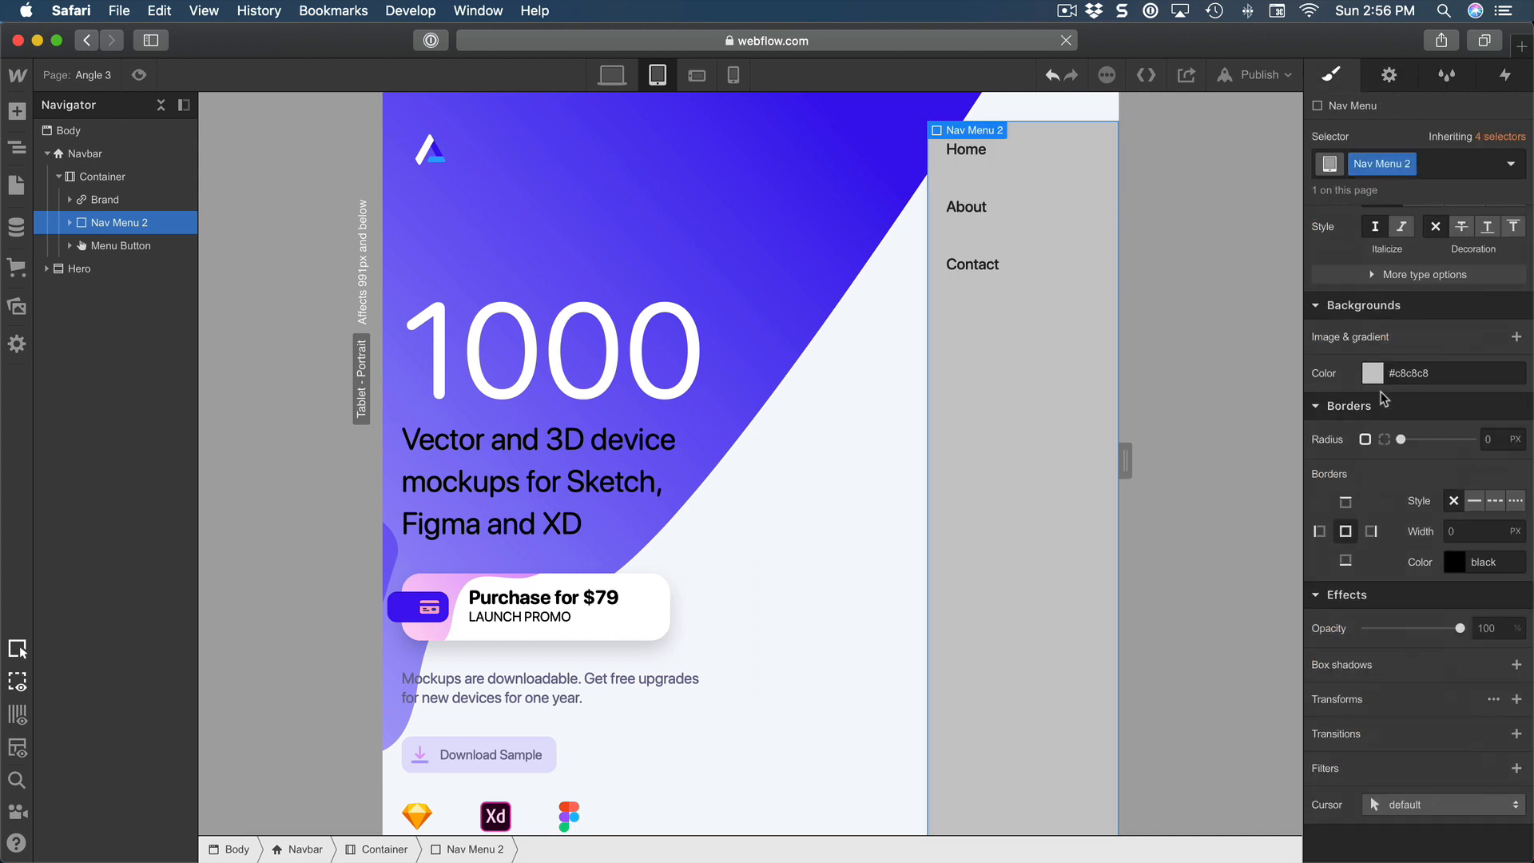
click(1442, 374)
key(BackSpace)
text(w)
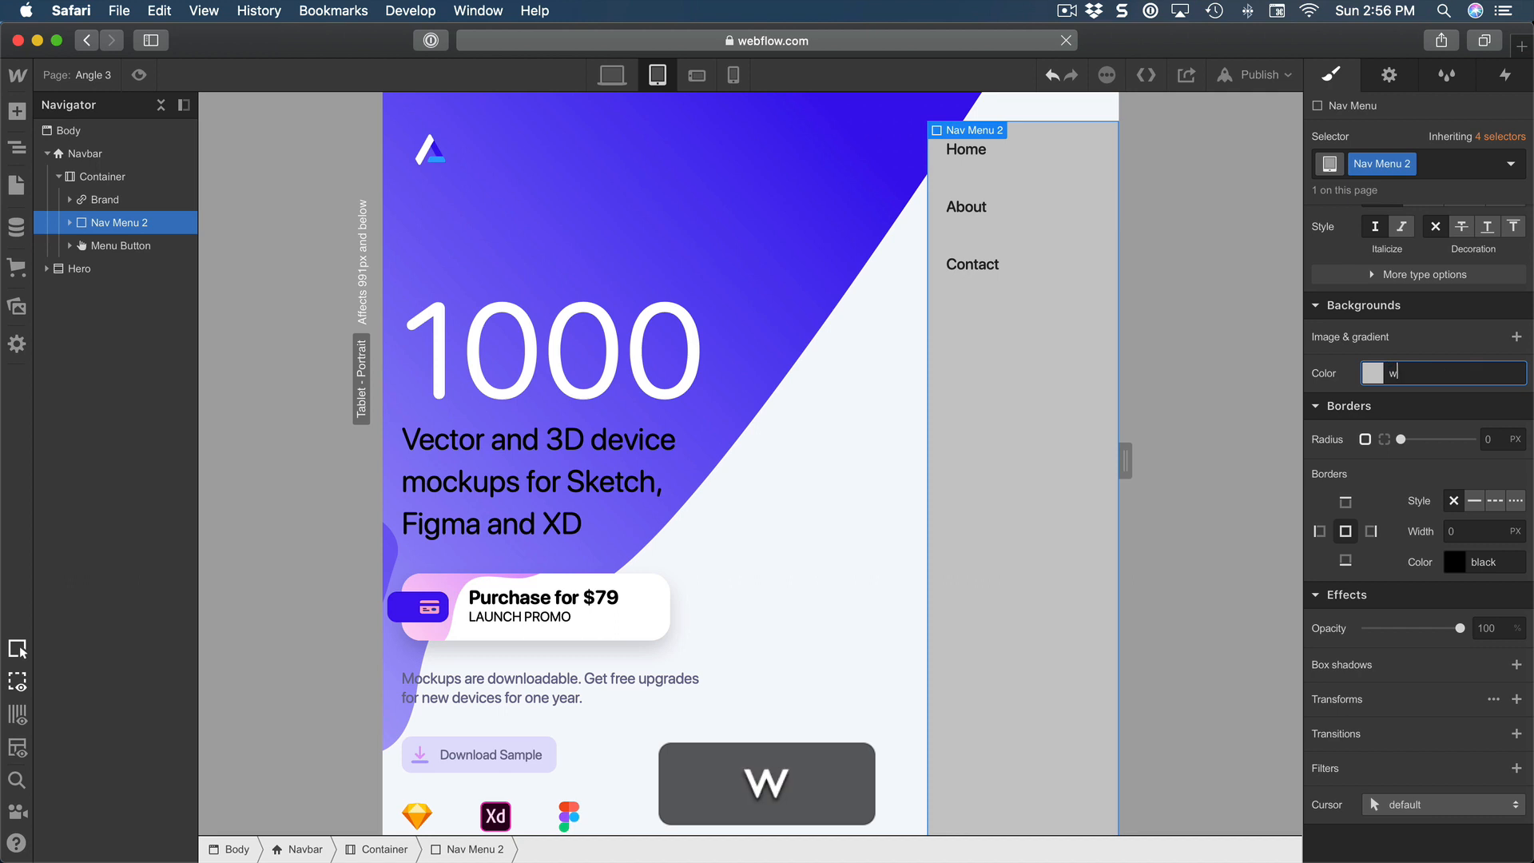
text(hite)
key(Return)
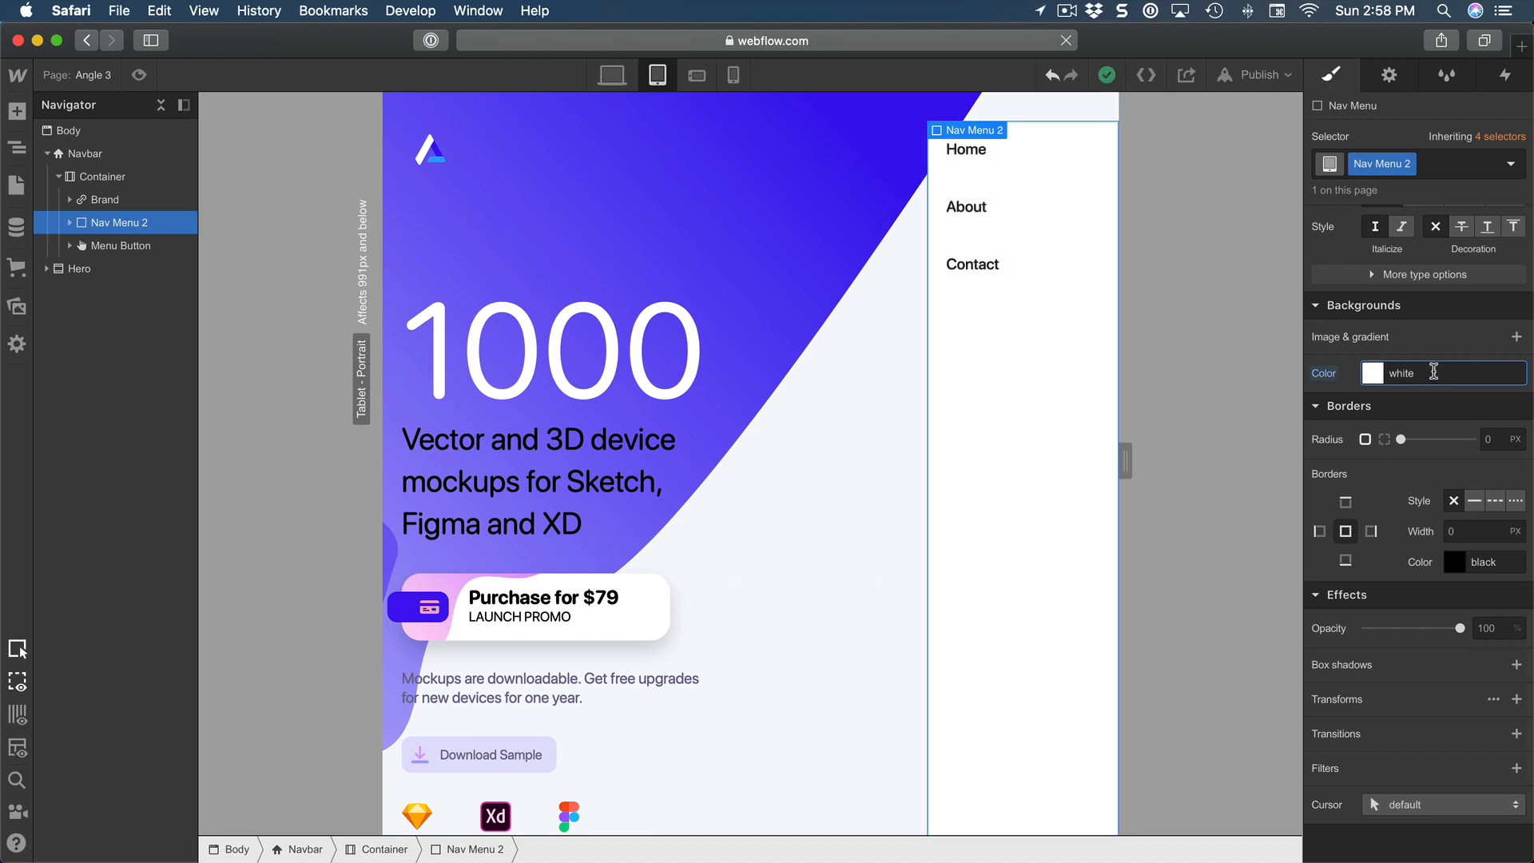
click(1389, 74)
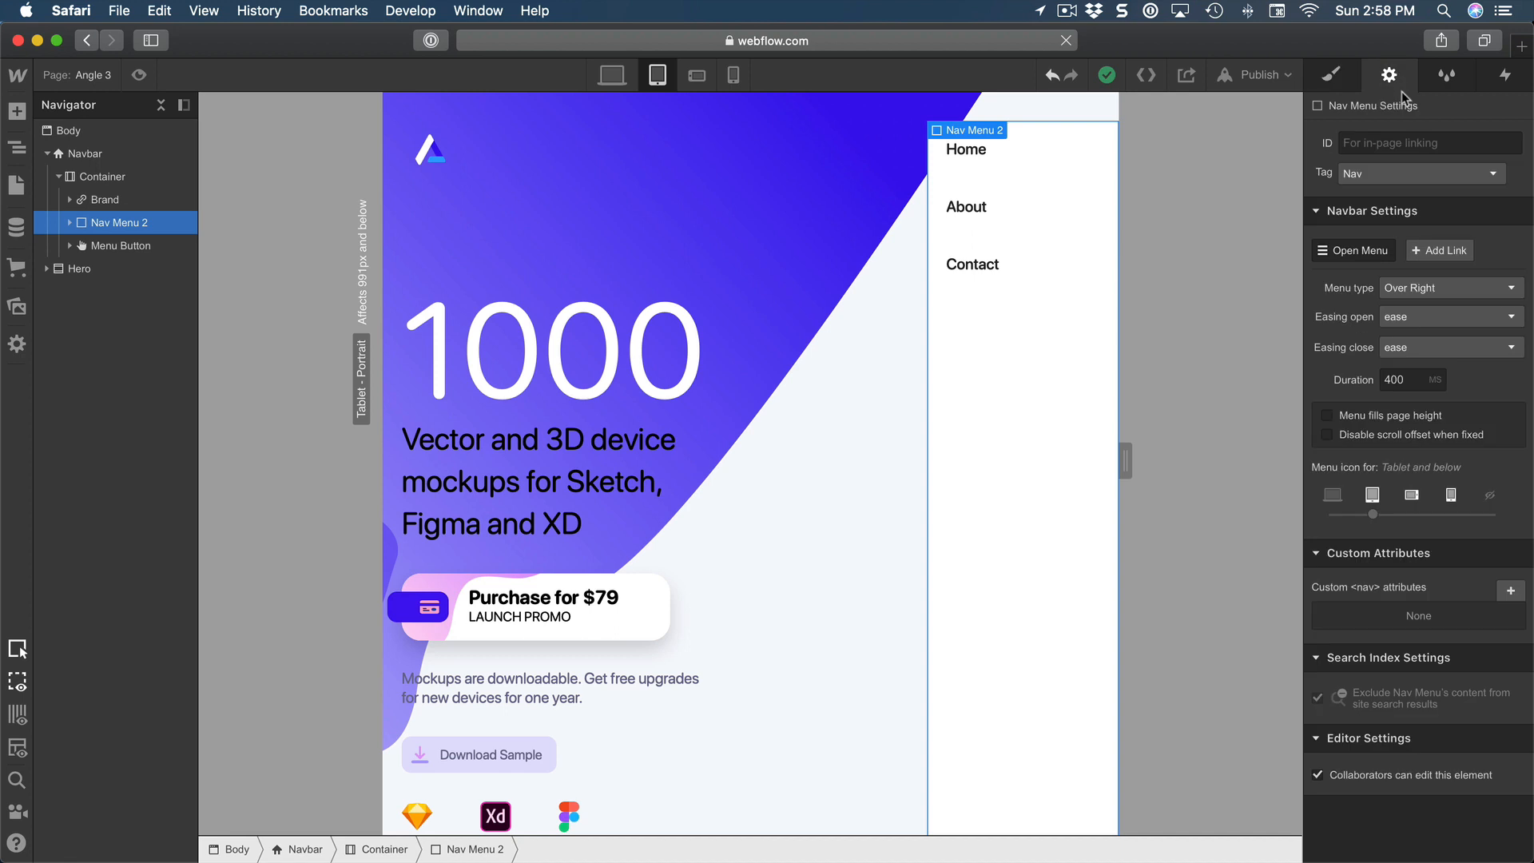
click(1361, 252)
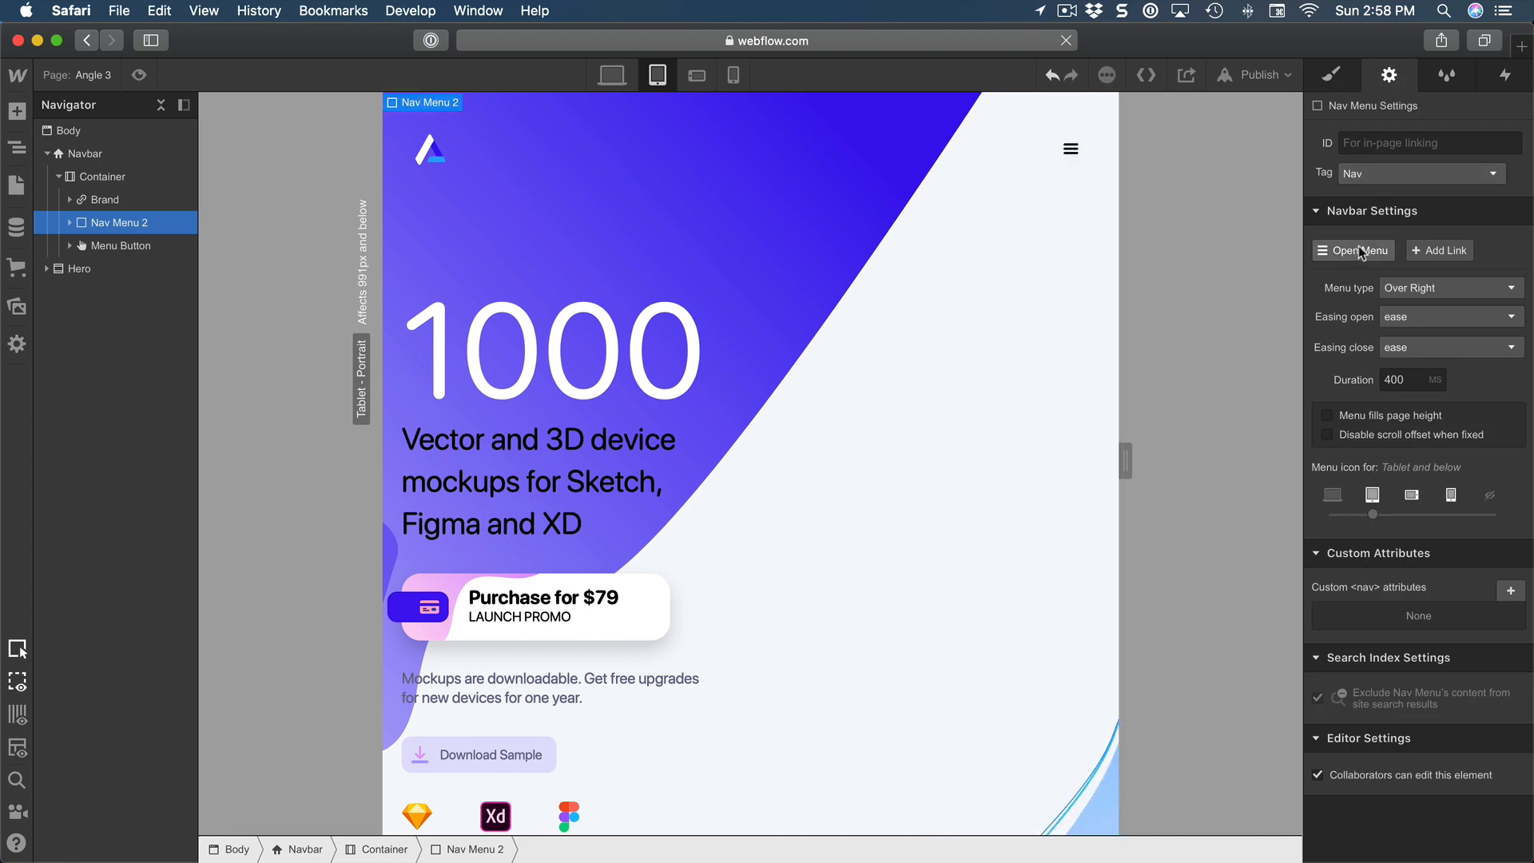
- Add a Div Block inside the Hero section at the desktop breakpoint
click(611, 75)
click(46, 154)
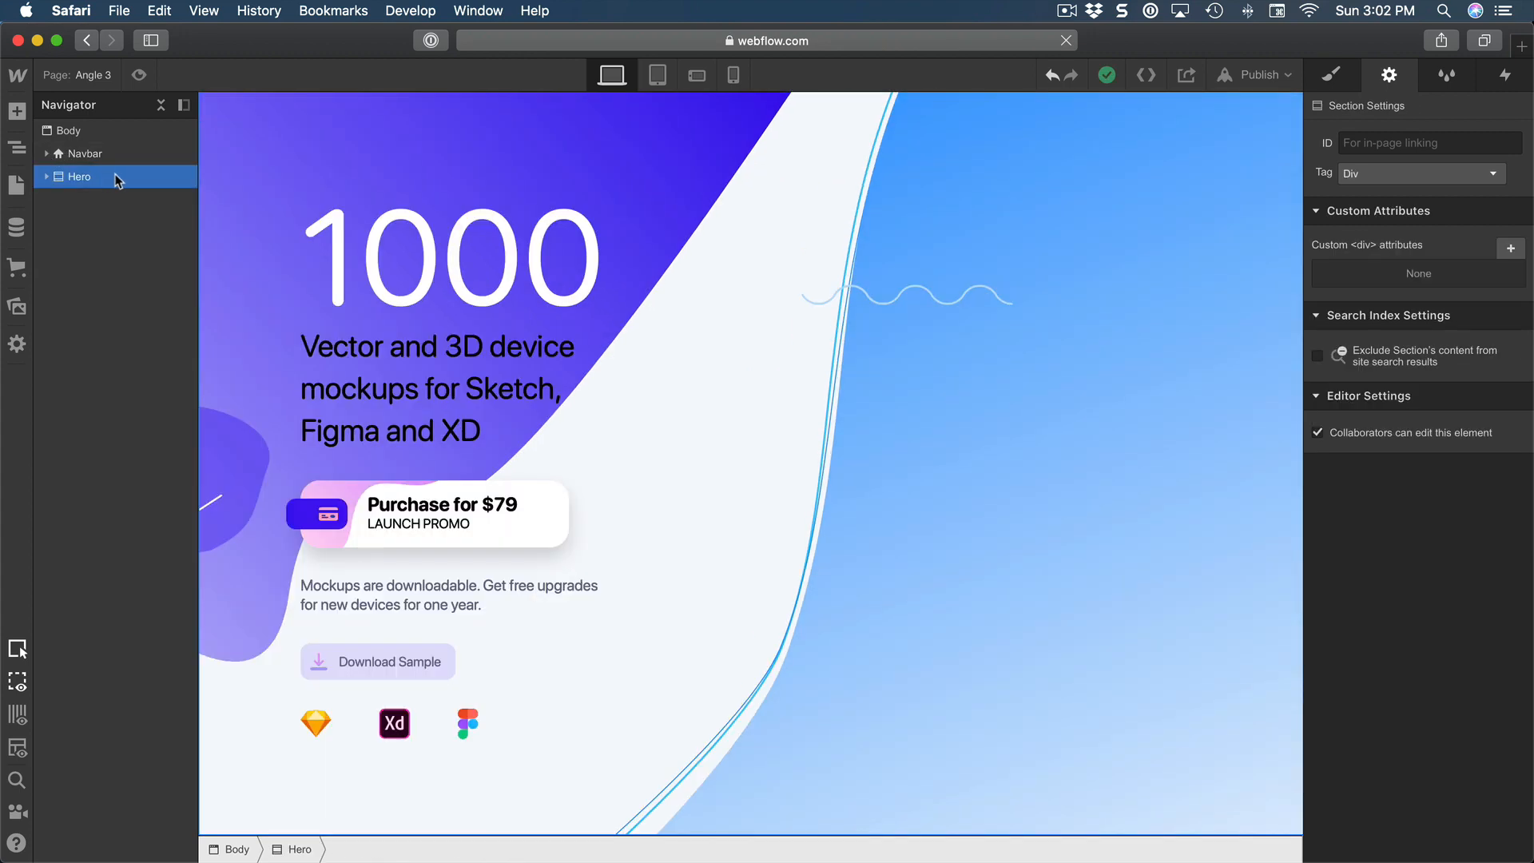
key(a)
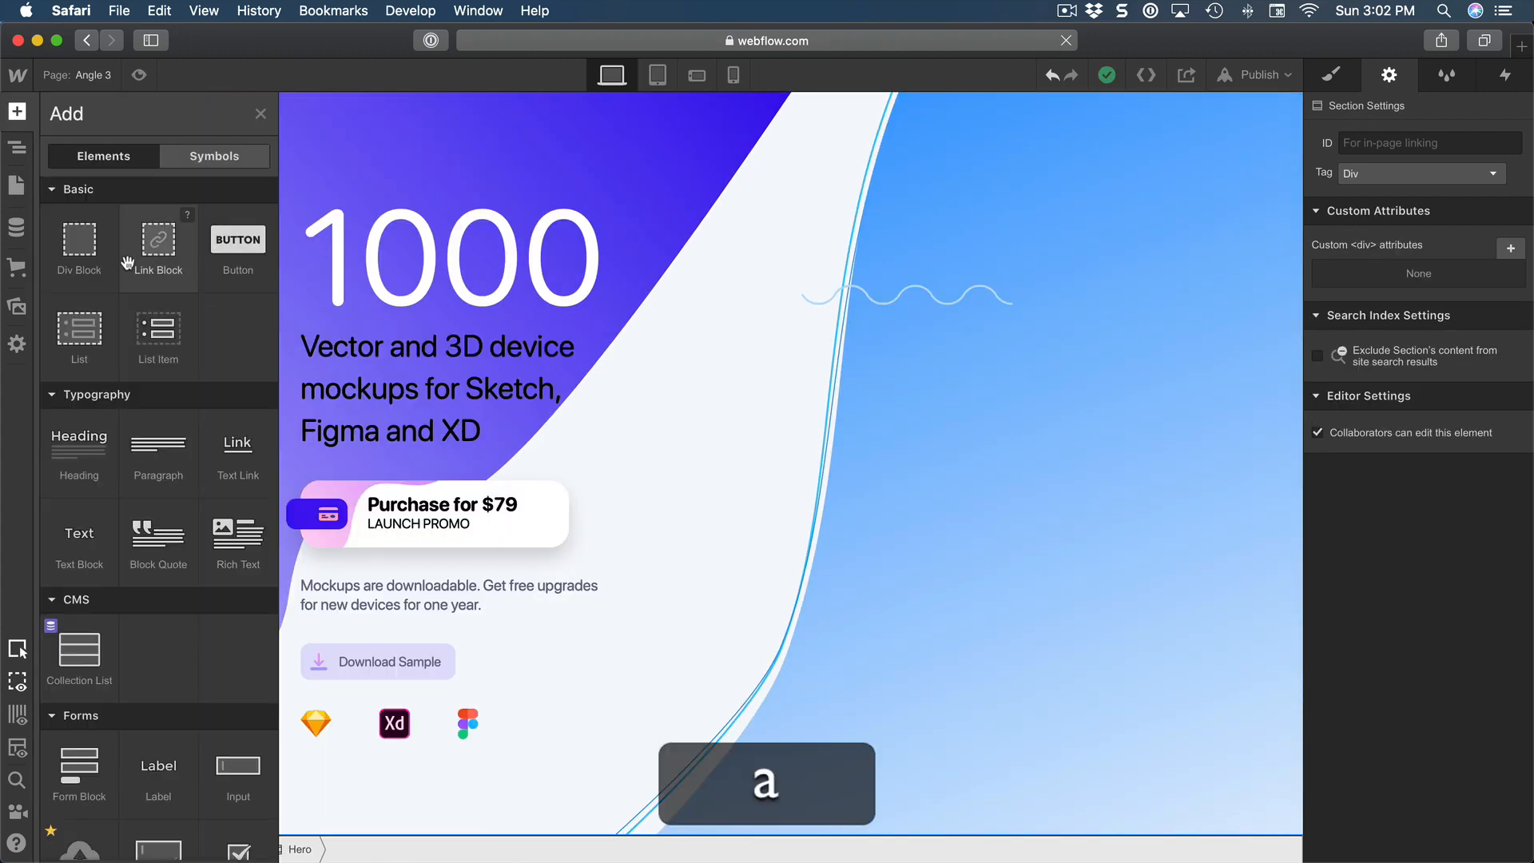
click(81, 260)
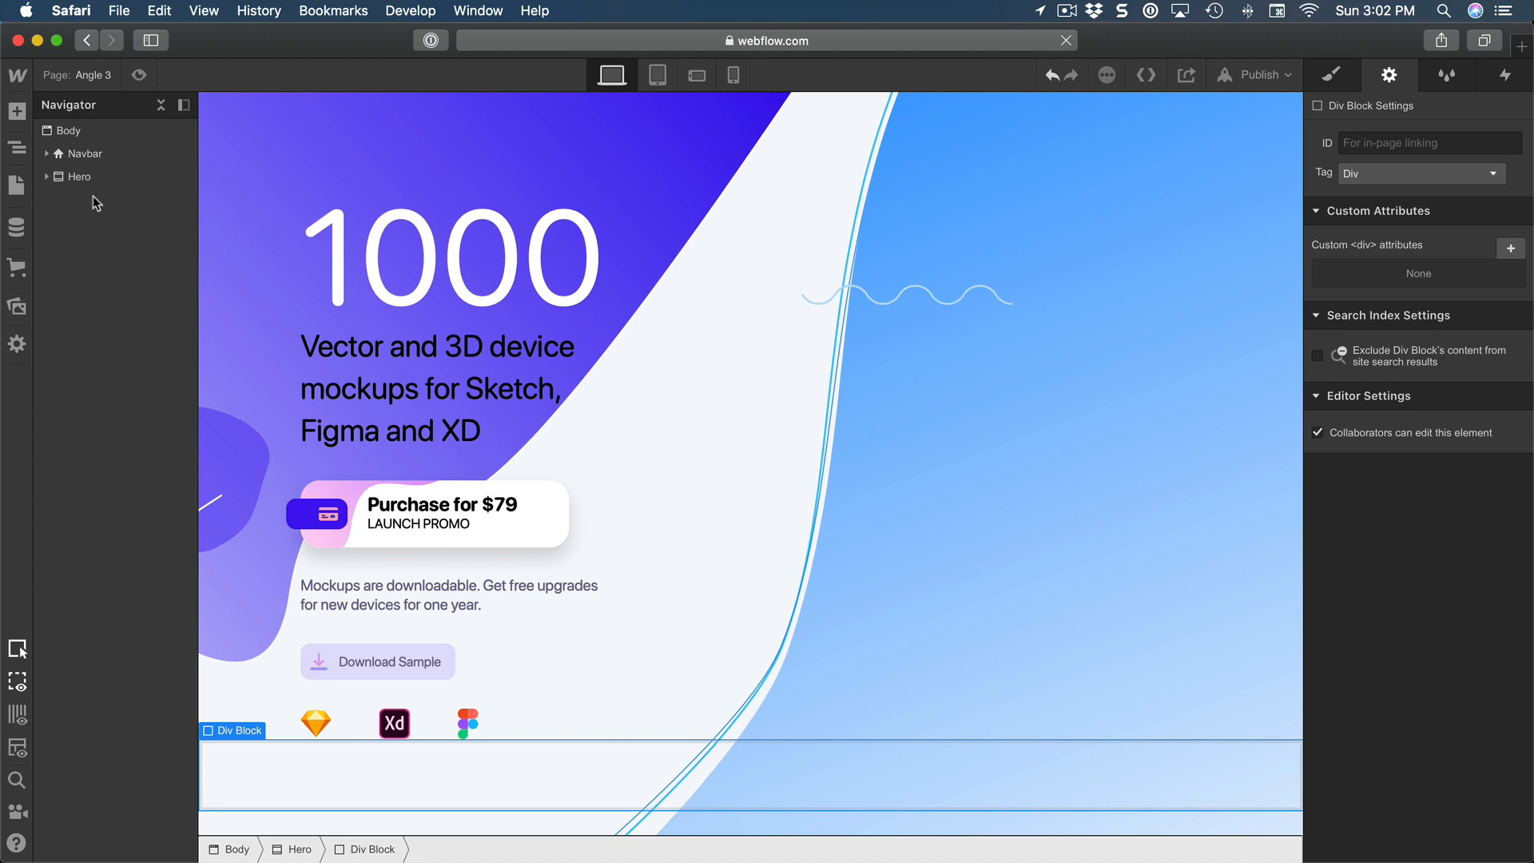
- Add a Lightbox component inside the Hero section's new Div Block
click(46, 177)
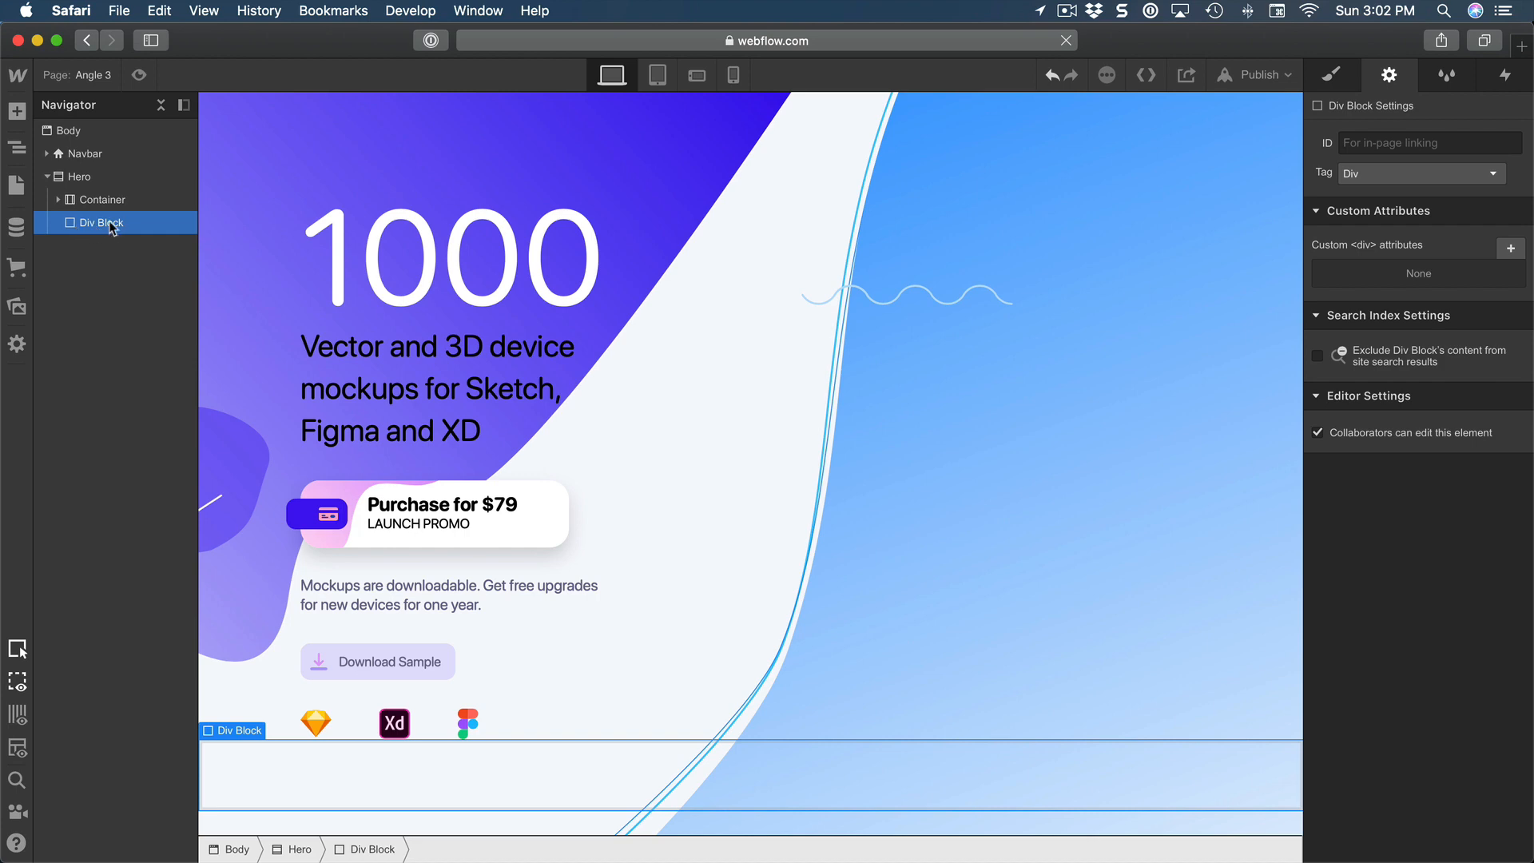
key(a)
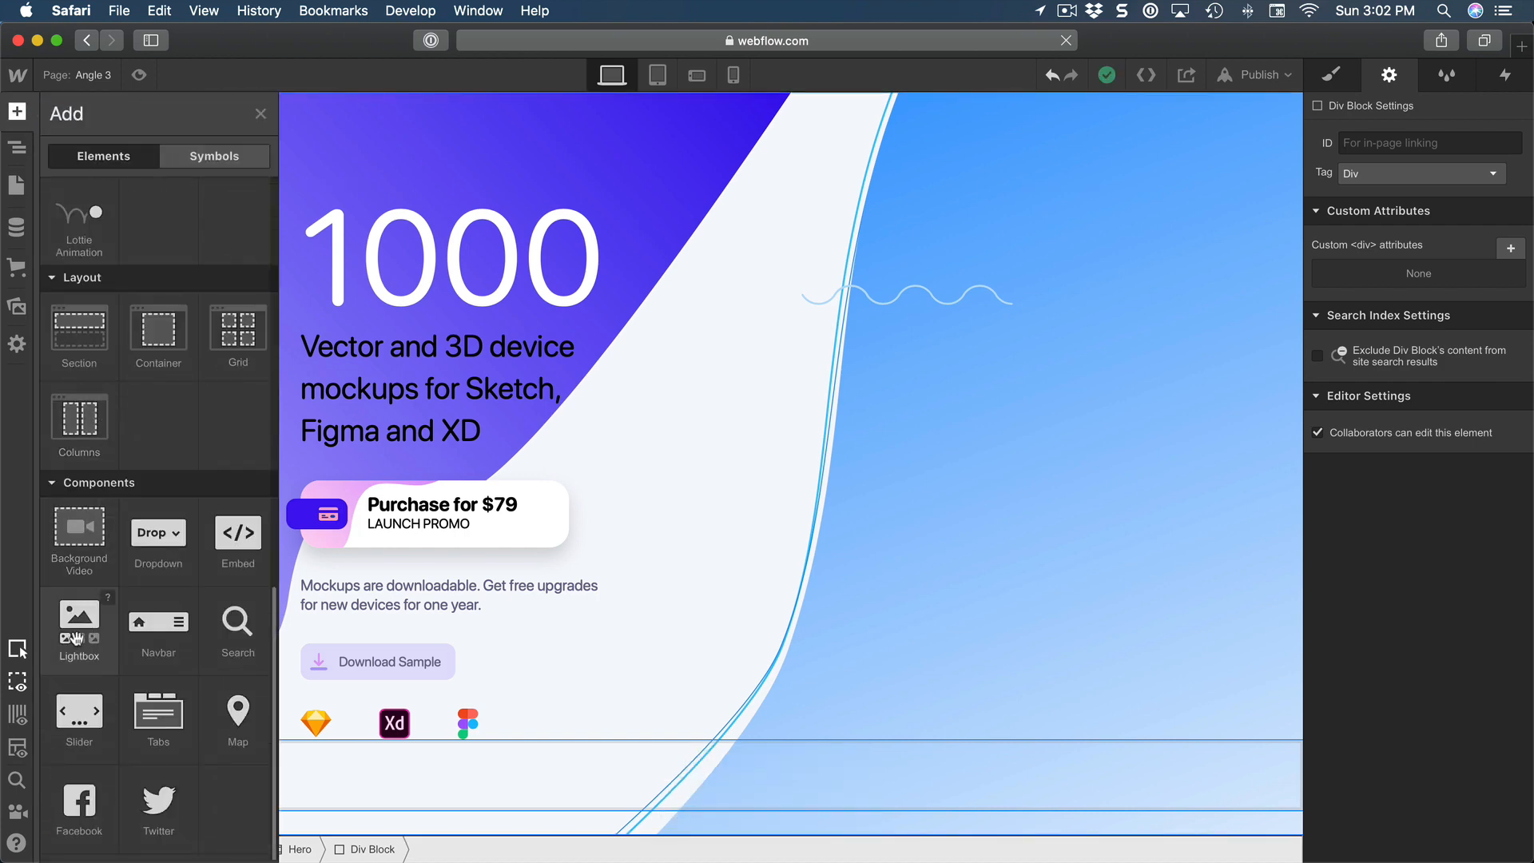
click(78, 627)
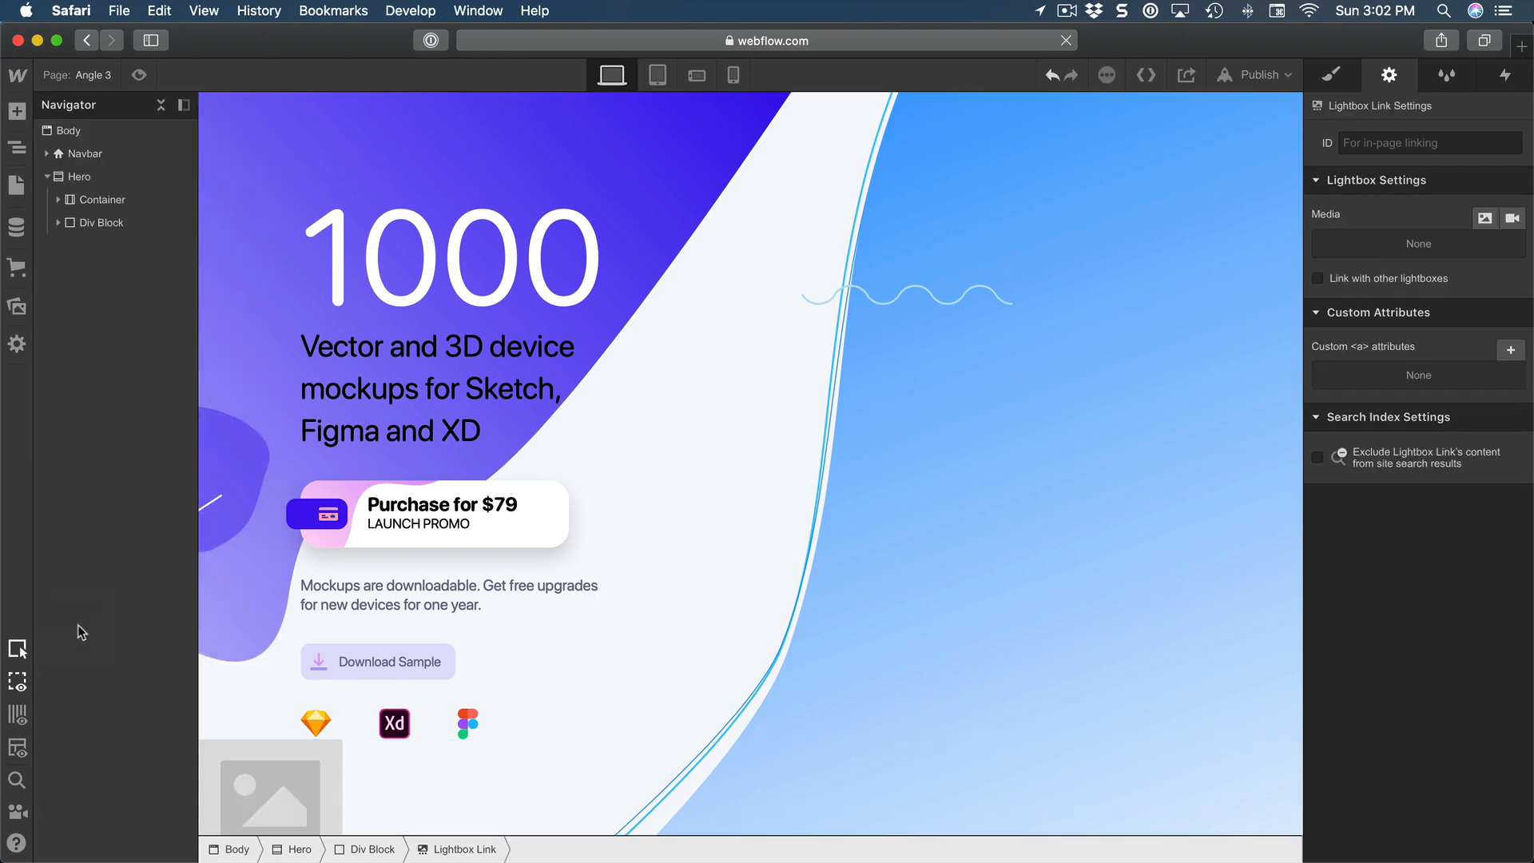
- Replace the placeholder thumbnail image inside the Lightbox Link with Mockups-1.jpg
click(59, 223)
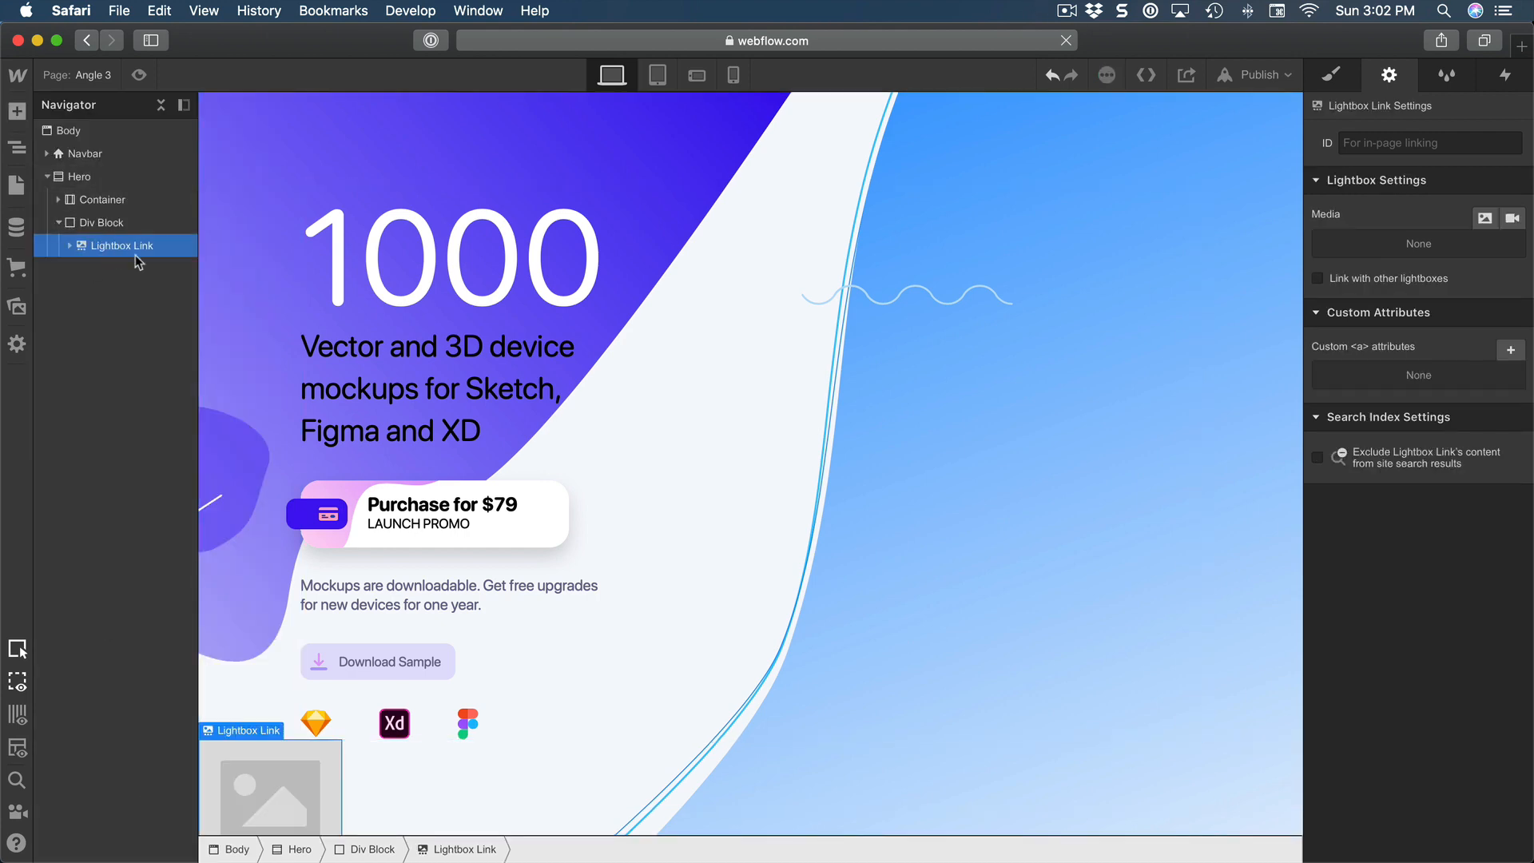
click(136, 255)
click(71, 247)
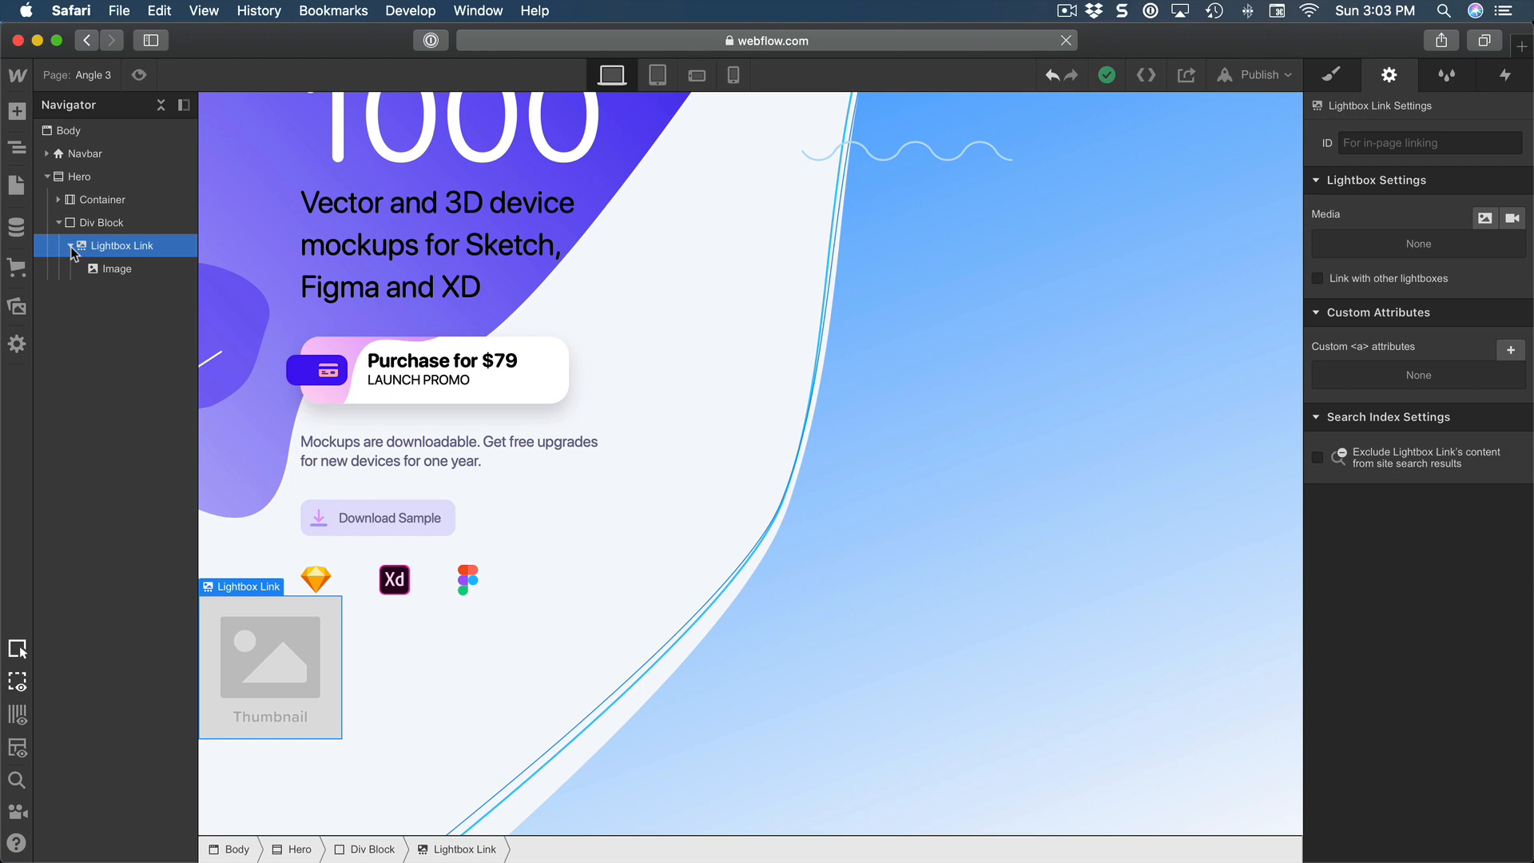
click(128, 268)
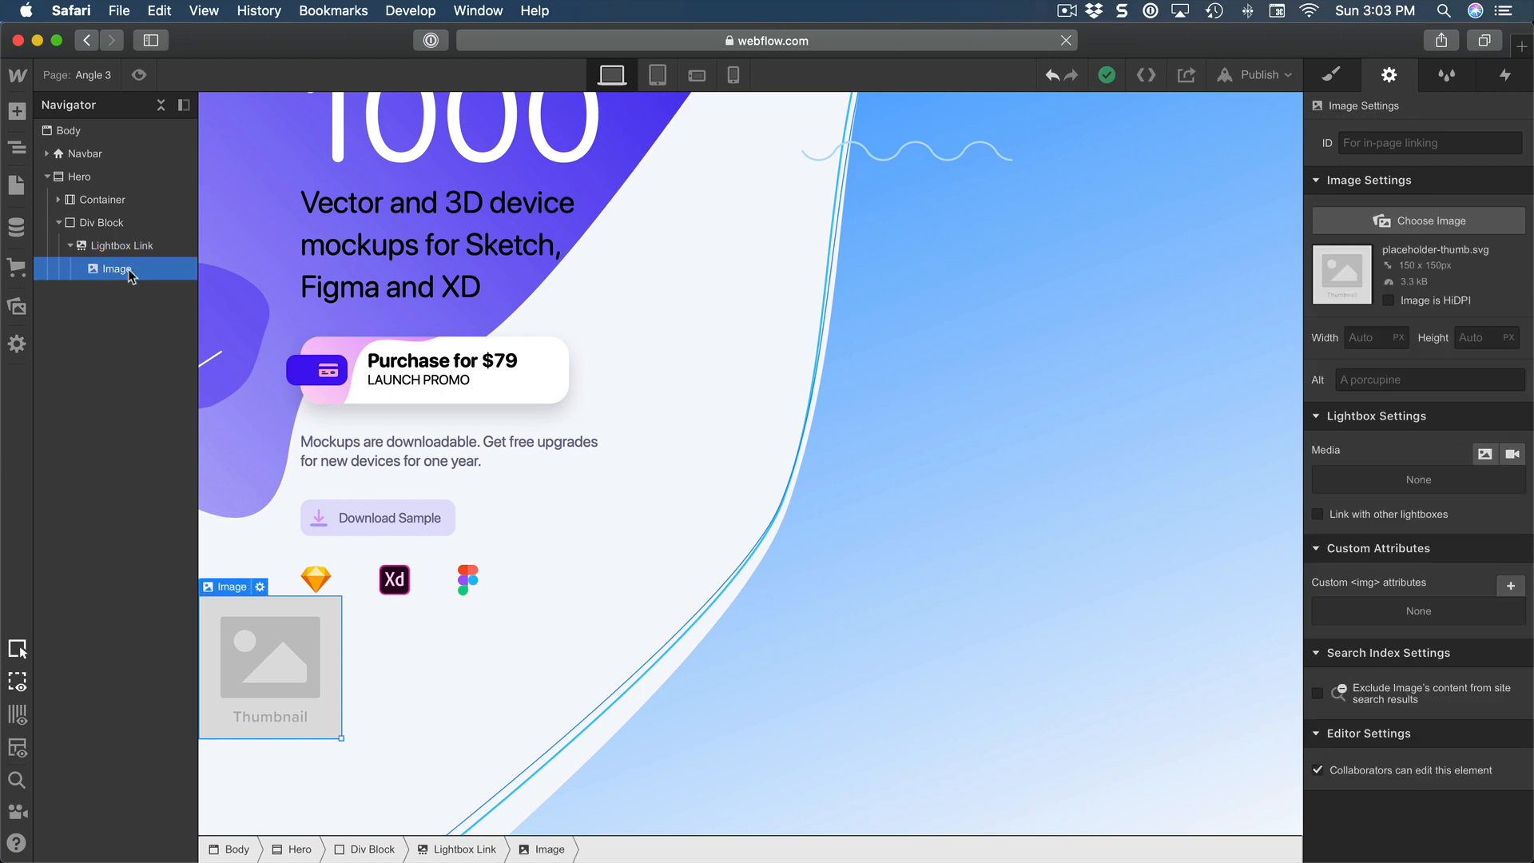
click(261, 586)
click(395, 443)
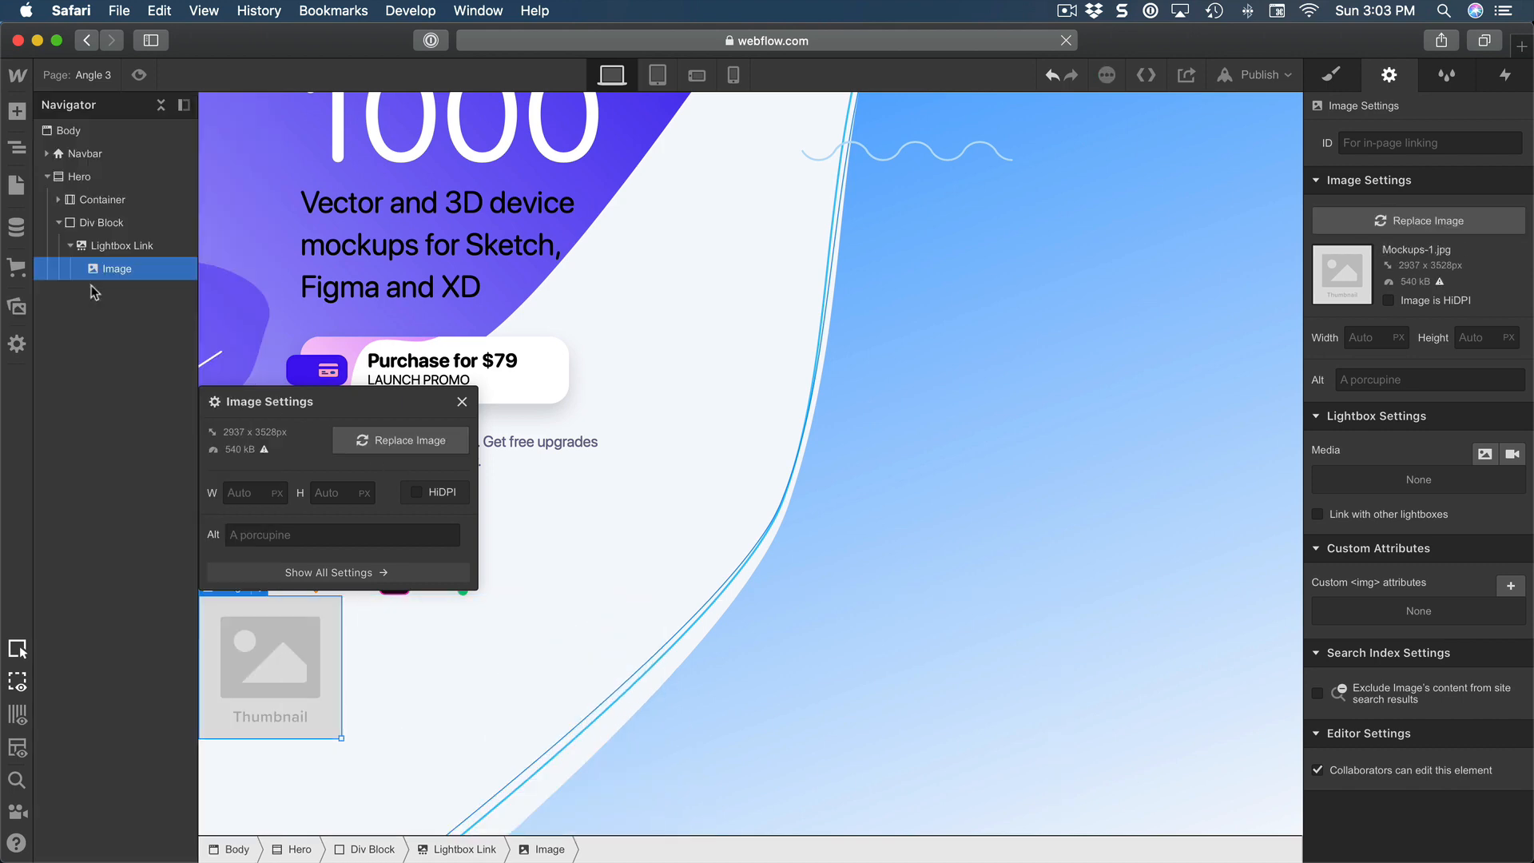
- Duplicate the Lightbox Link twice inside the Hero section's Div Block so that it holds three Lightbox Links
click(133, 246)
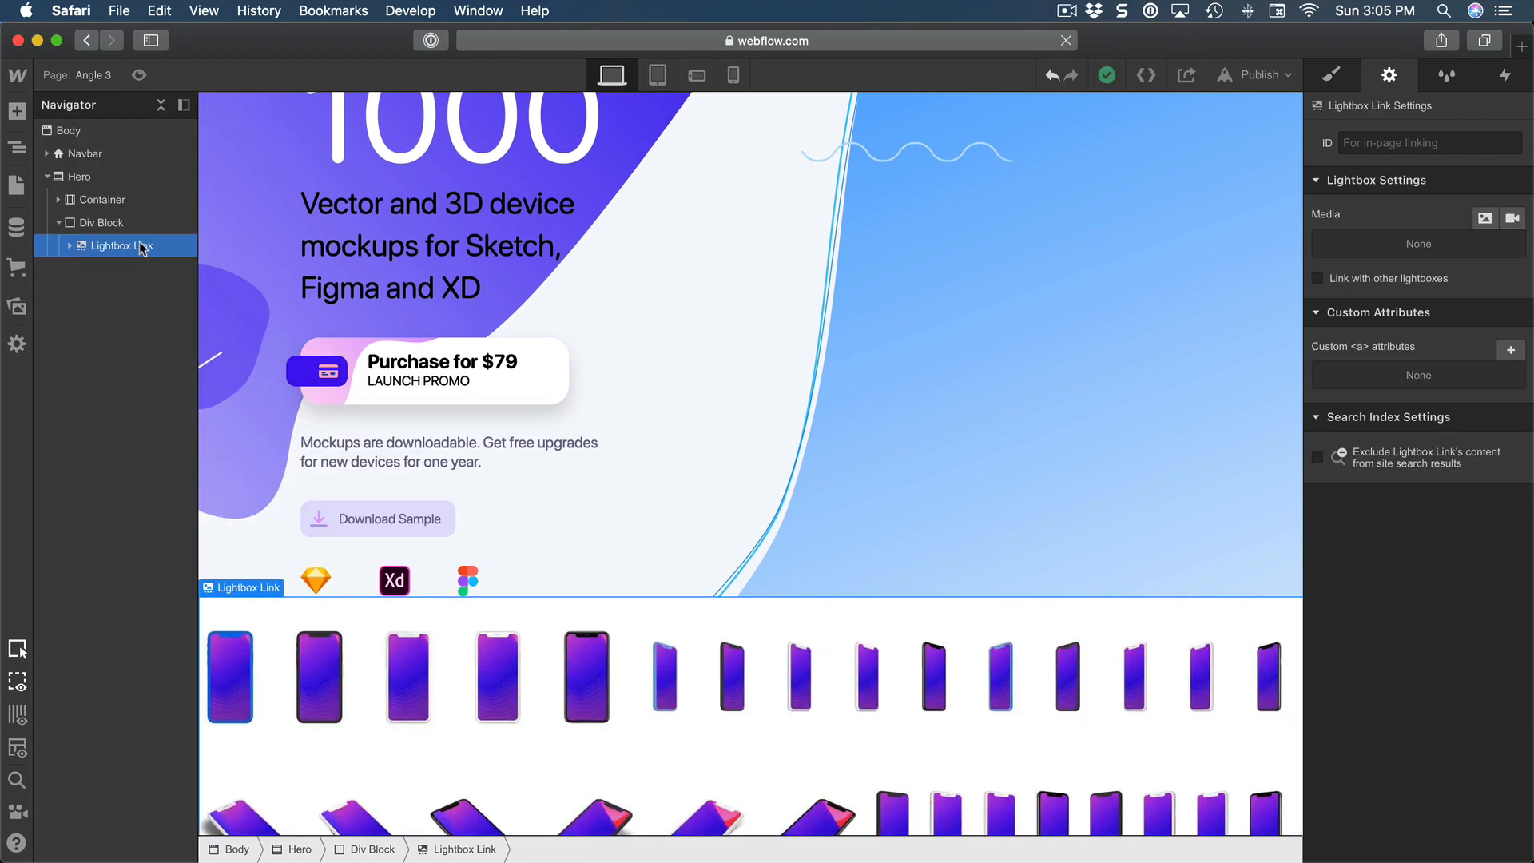
scroll(246, 487, down, 3)
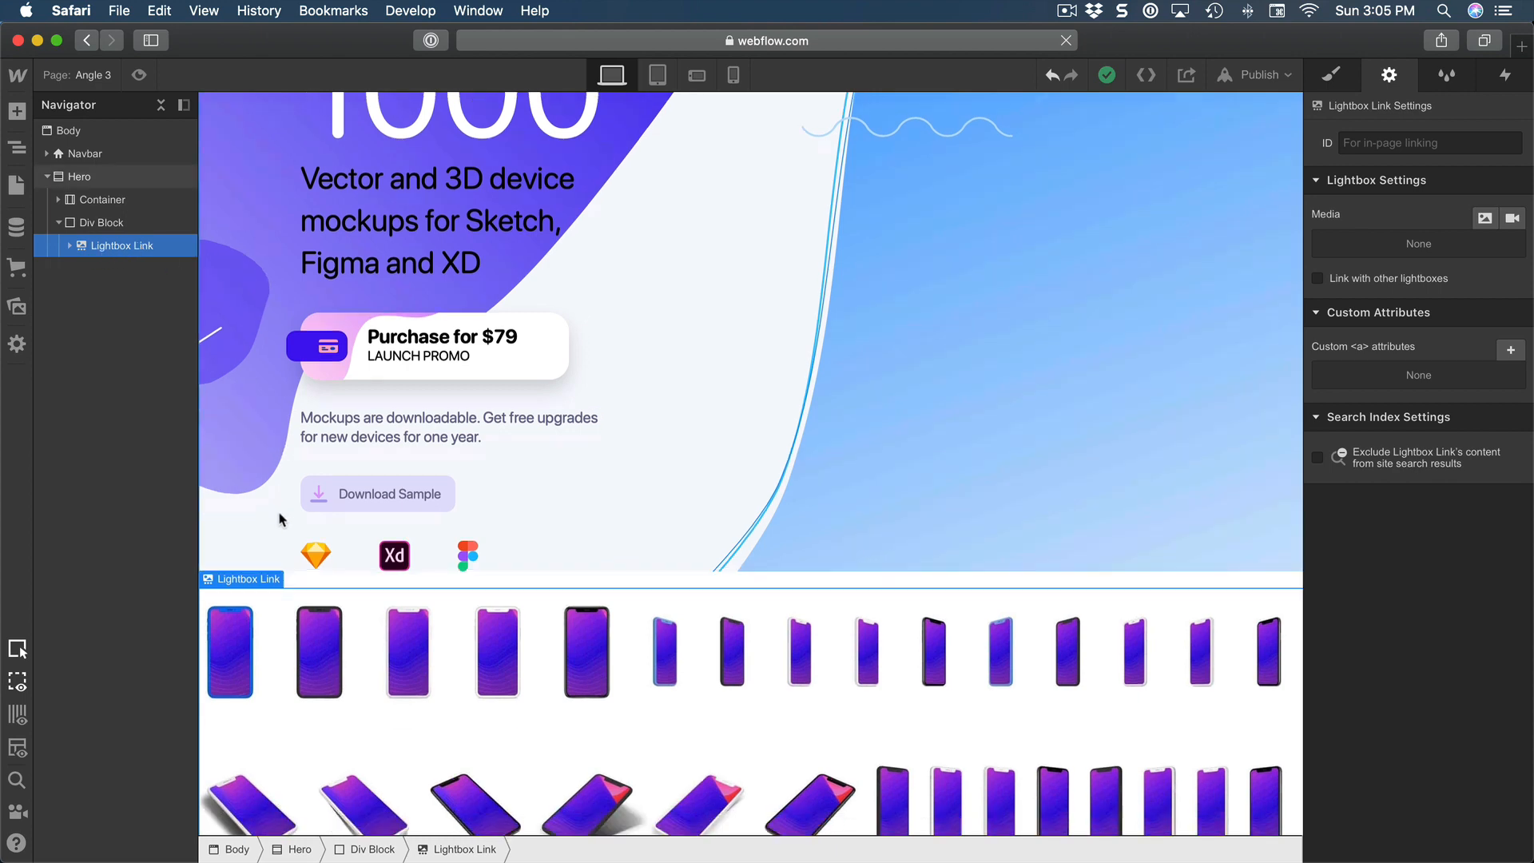
right_click(239, 491)
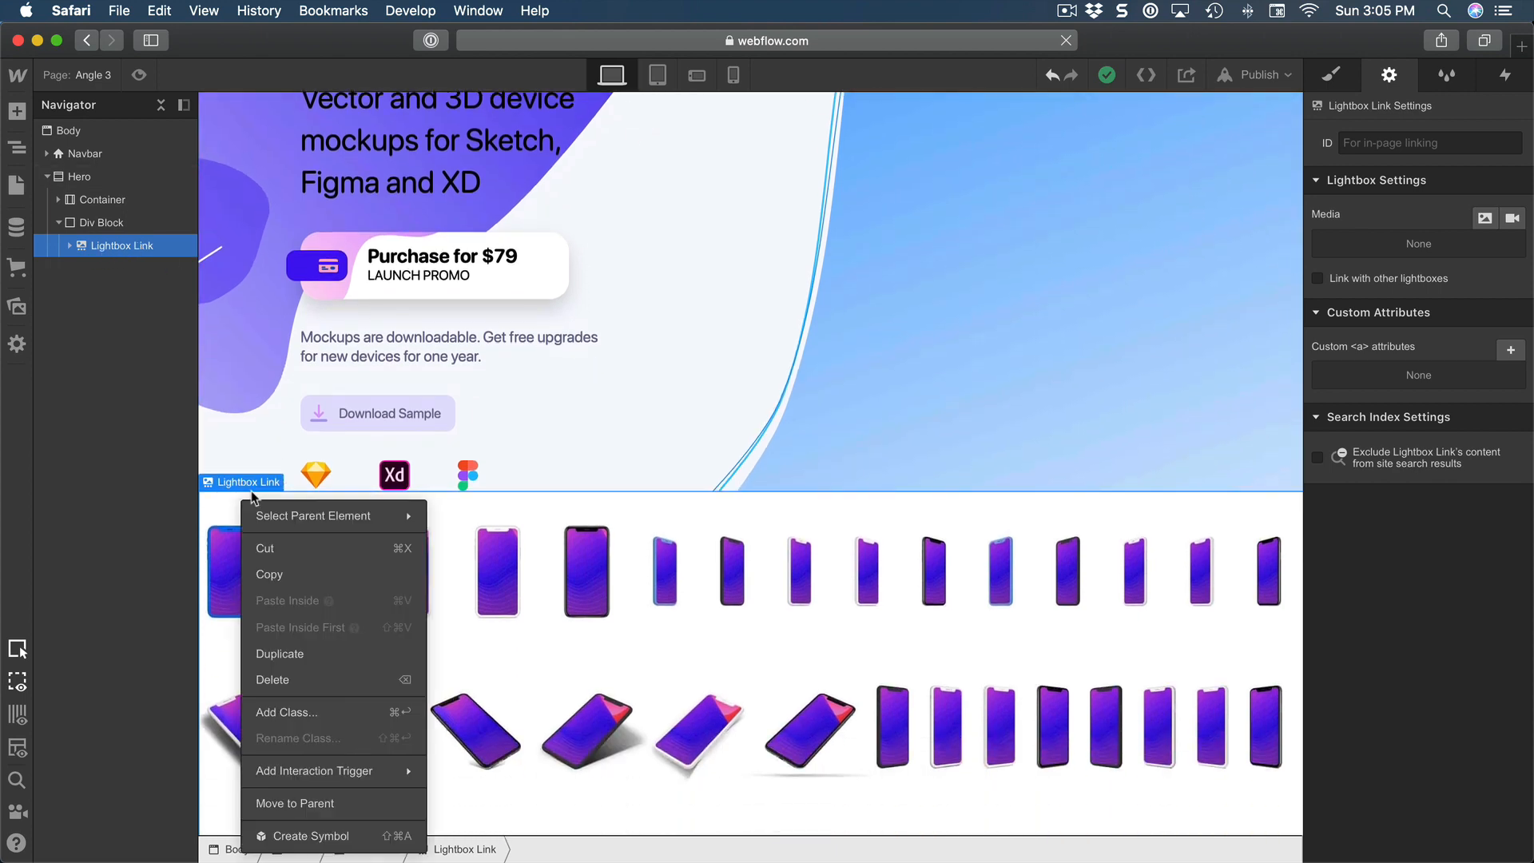
click(300, 657)
right_click(237, 483)
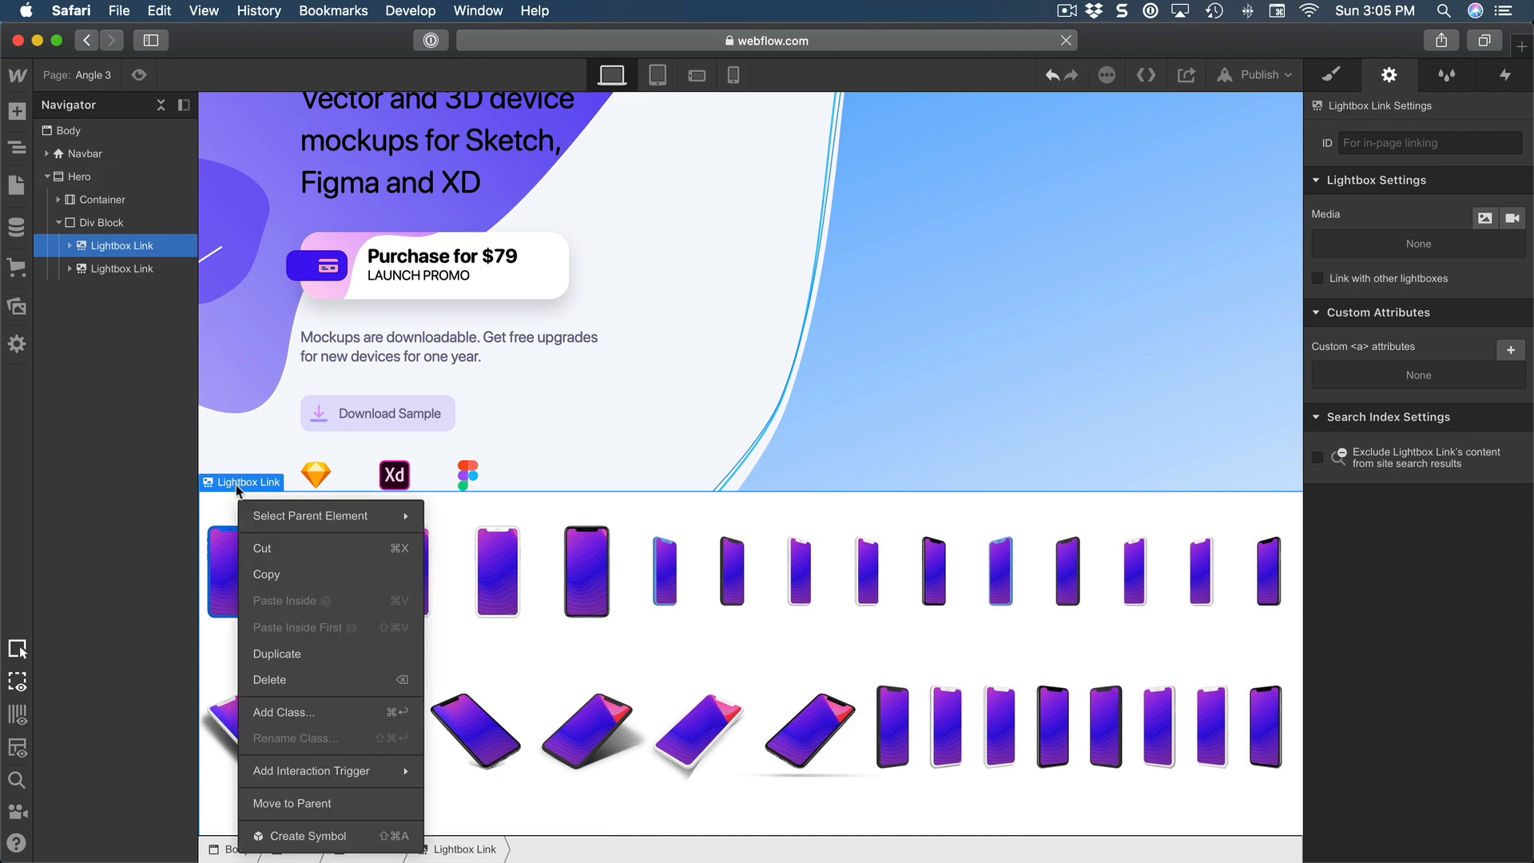
click(273, 652)
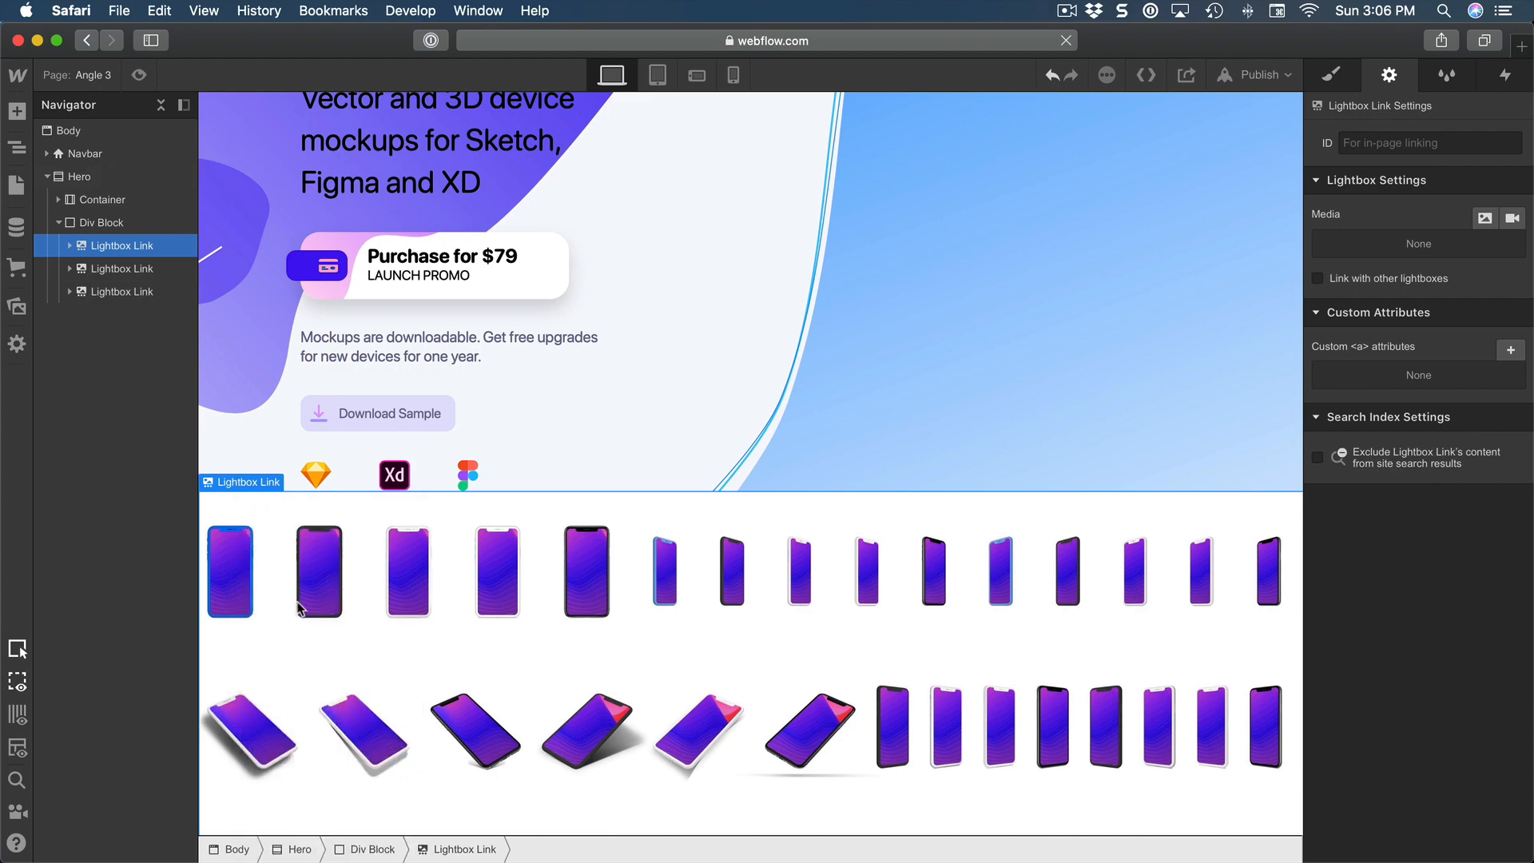
scroll(374, 567, down, 15)
scroll(359, 566, up, 5)
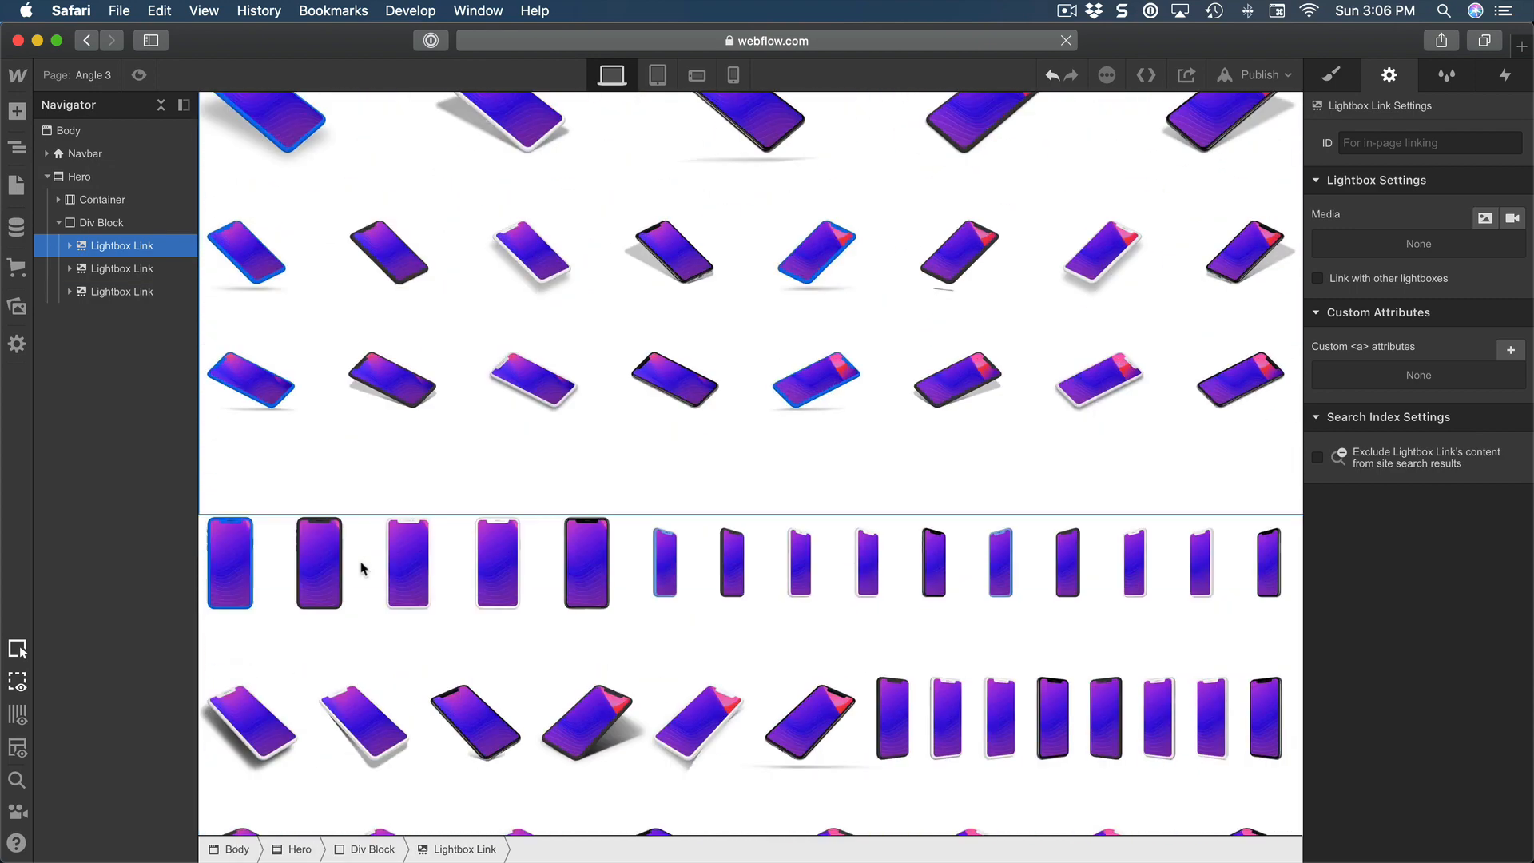
scroll(361, 567, down, 3)
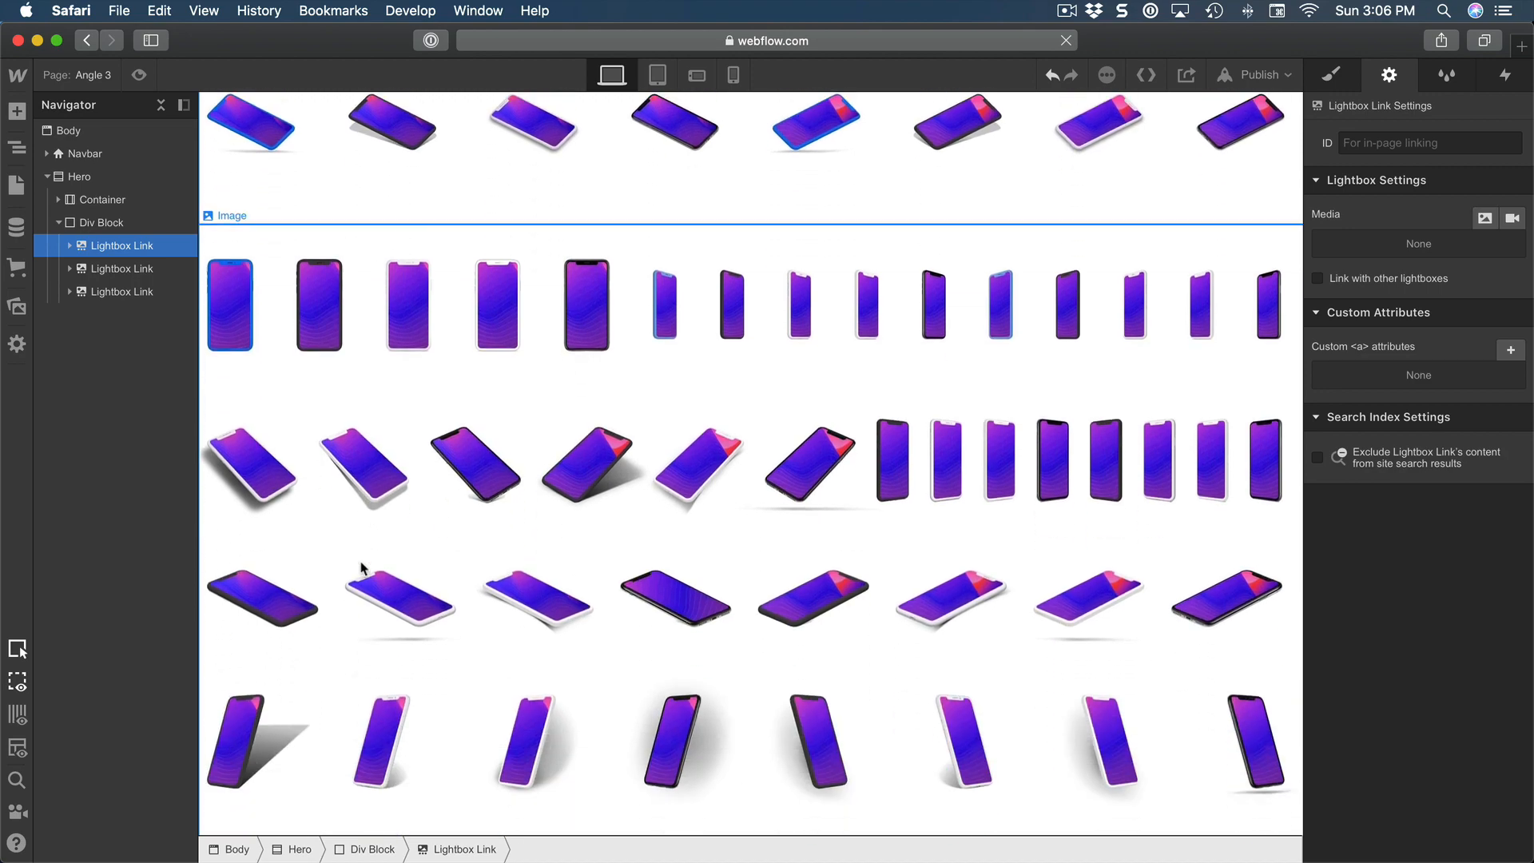
scroll(361, 567, up, 7)
scroll(479, 519, up, 1)
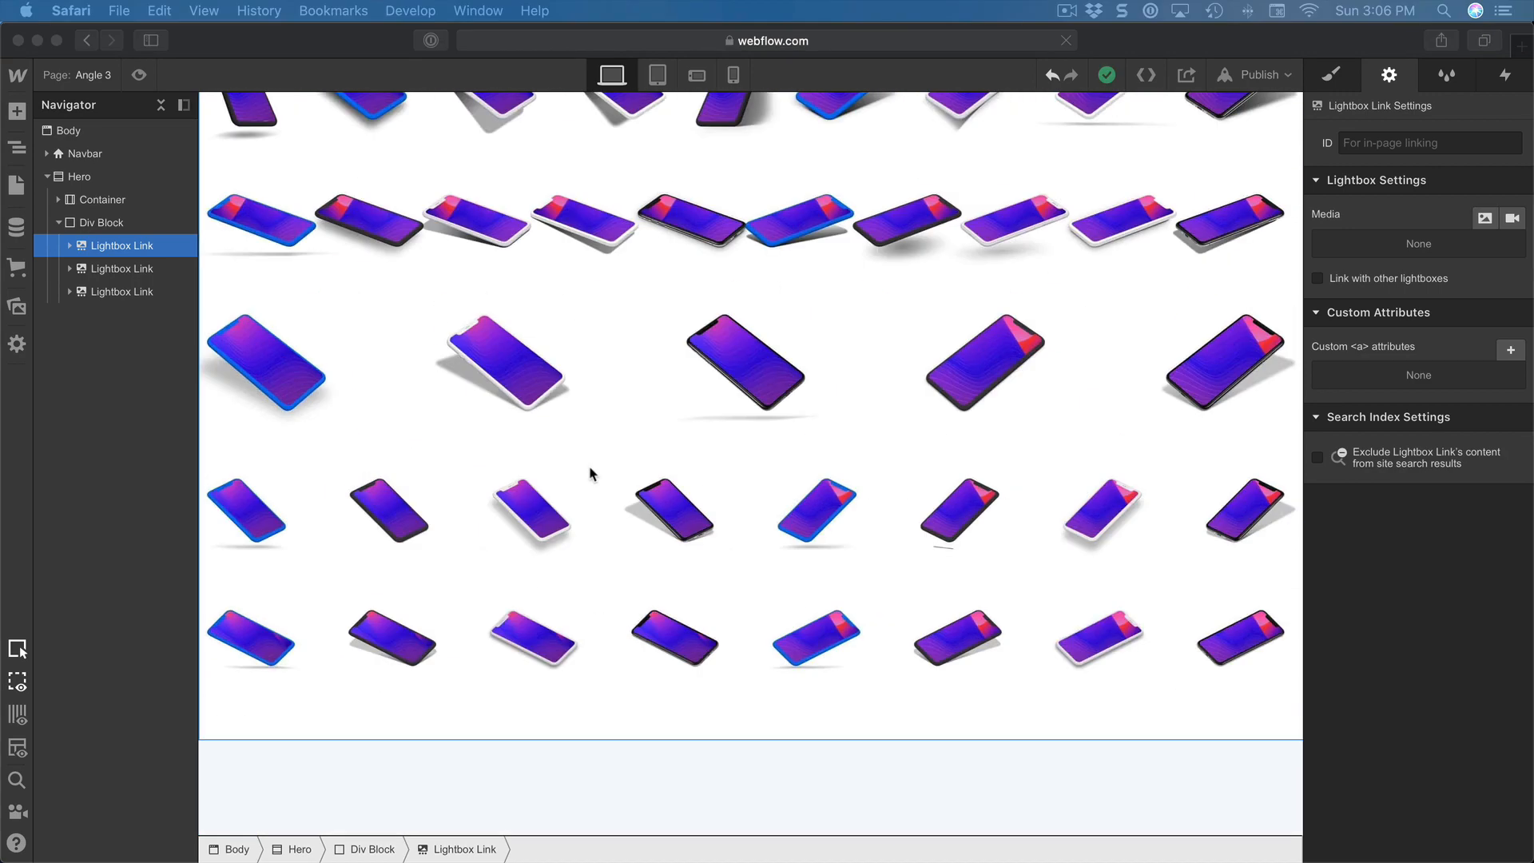
- Try a horizontal flex layout on the Div Block that holds the three Lightbox Links
click(95, 224)
scroll(481, 248, up, 3)
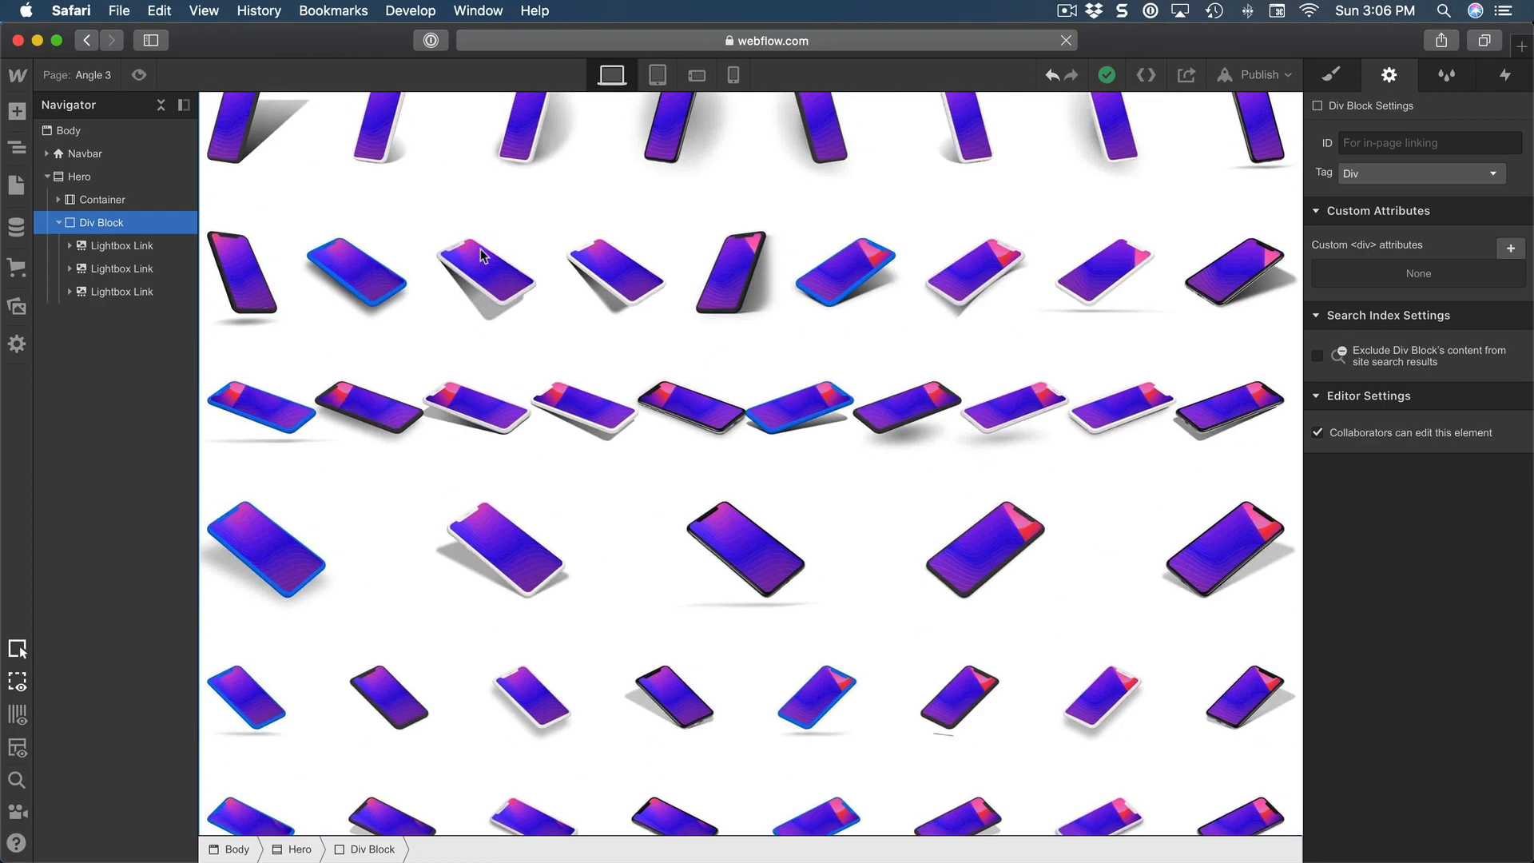
scroll(481, 248, up, 10)
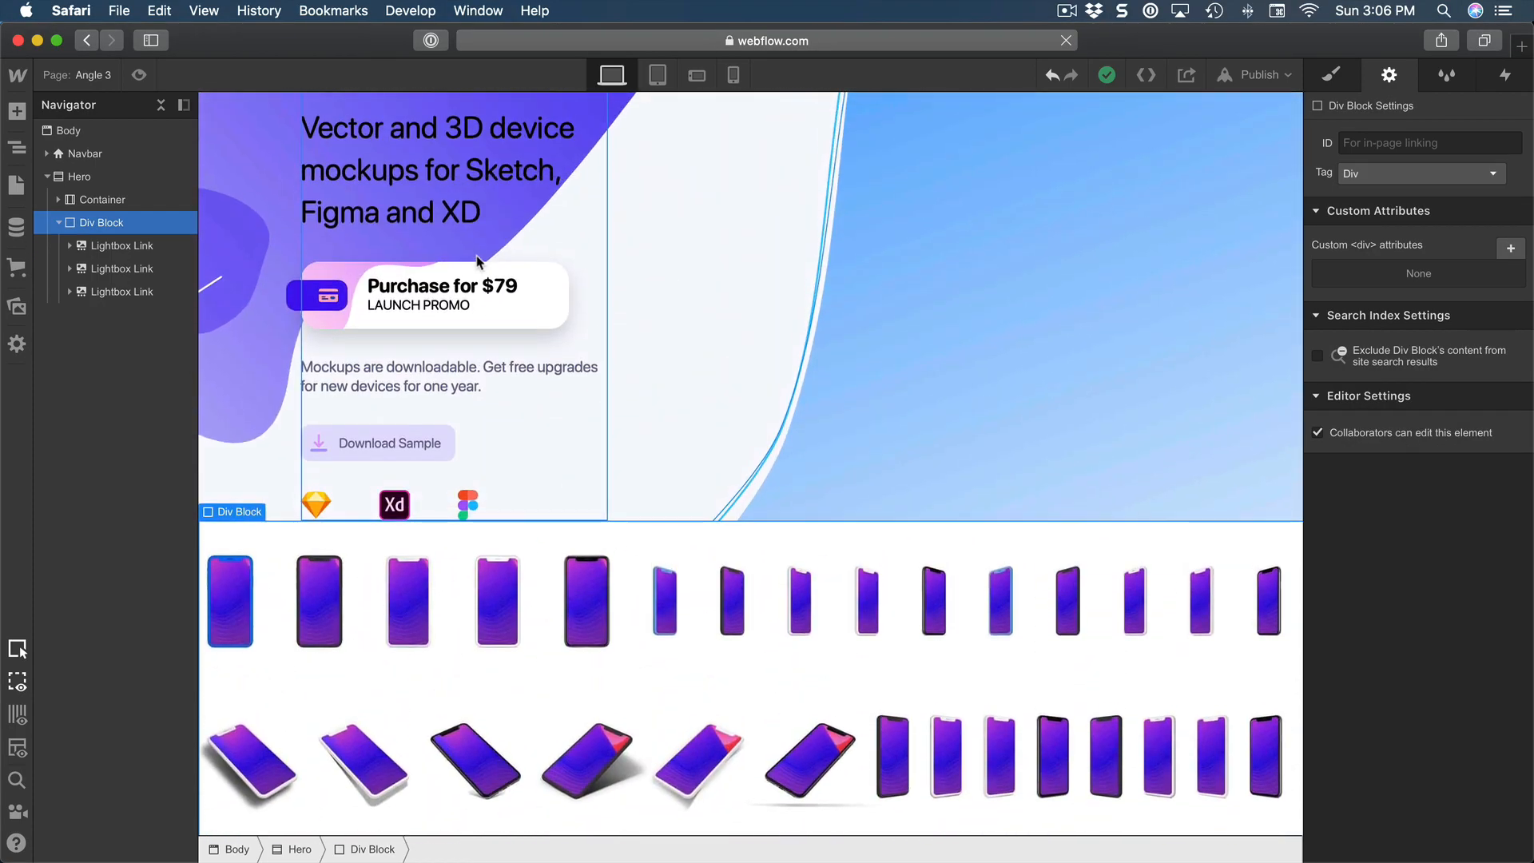
scroll(483, 261, down, 3)
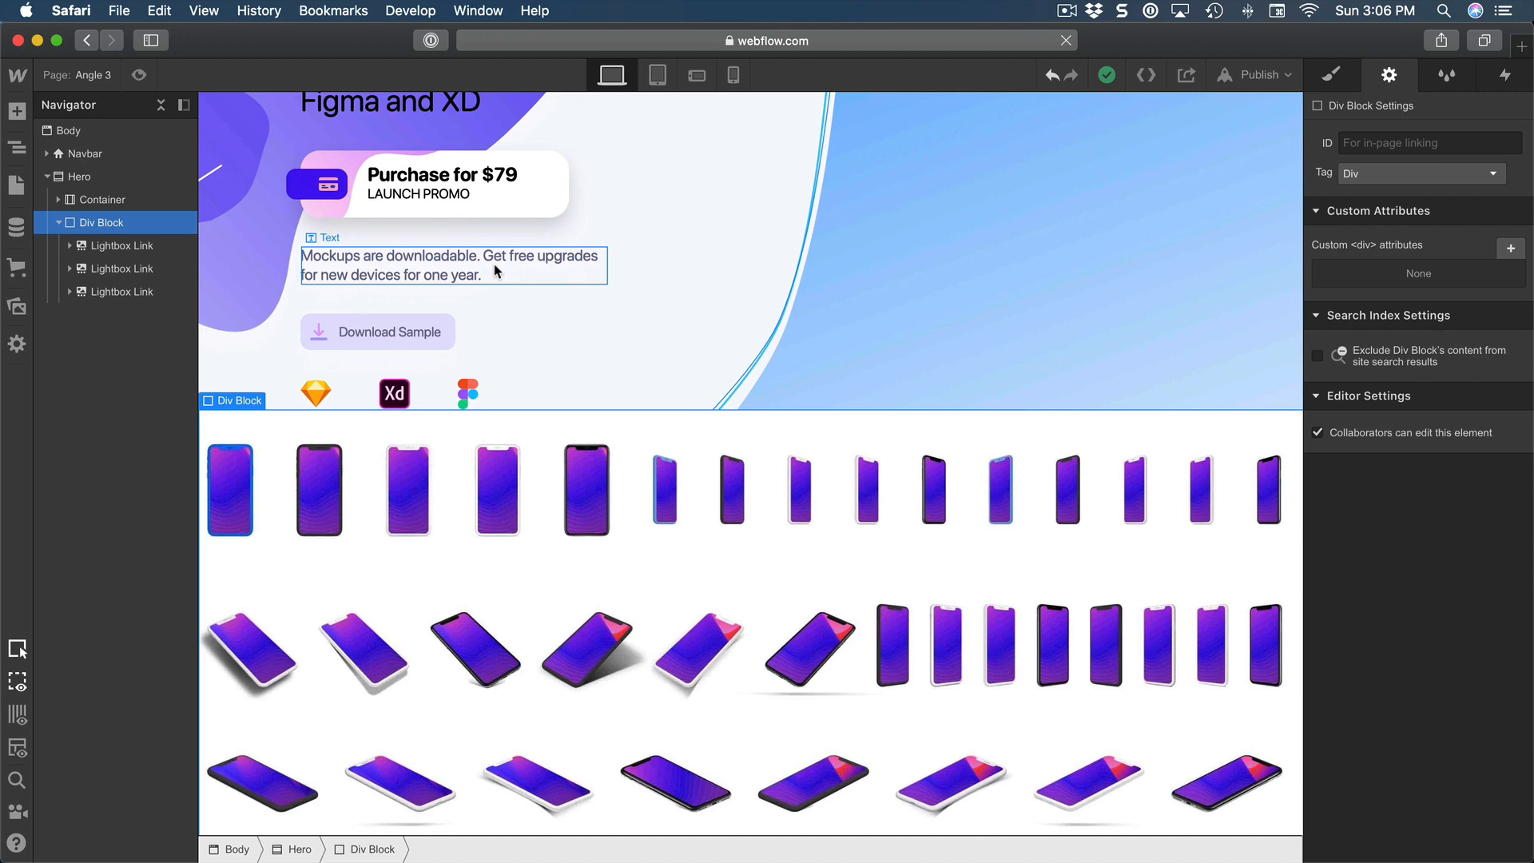
click(1336, 77)
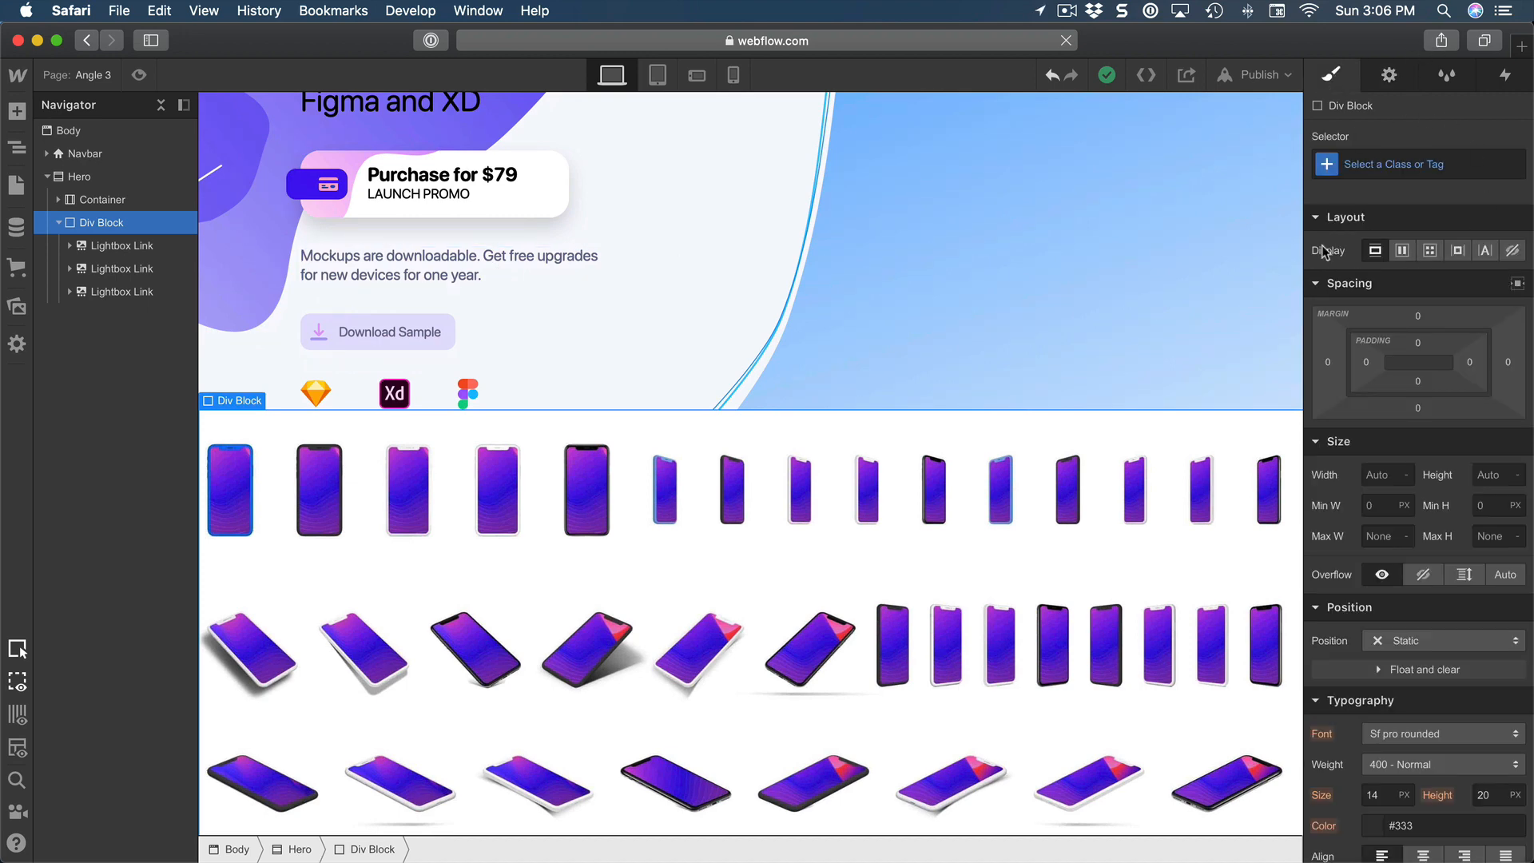
click(1403, 251)
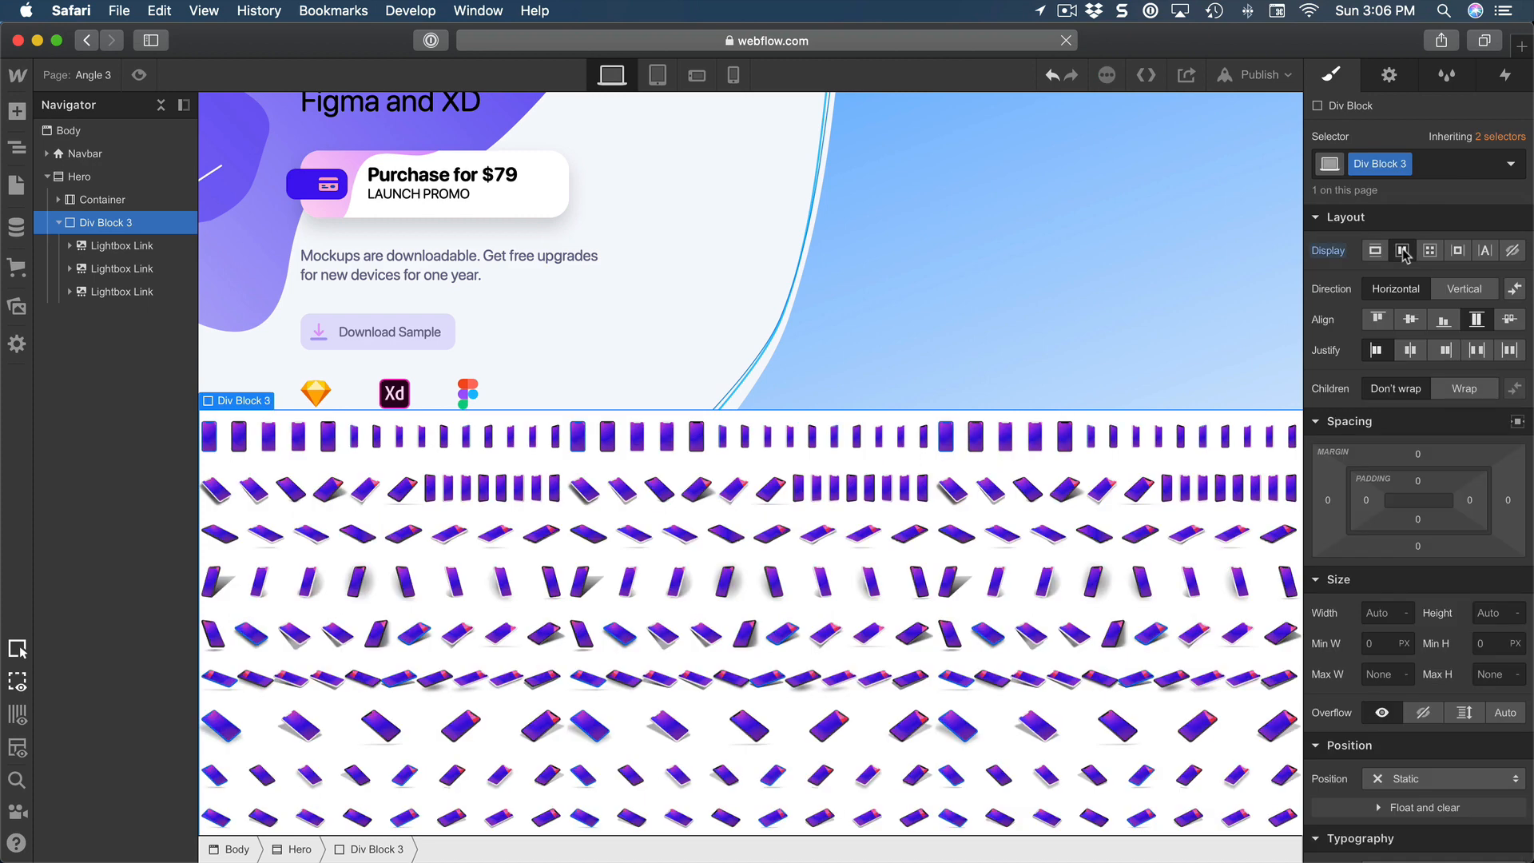
scroll(1081, 295, down, 3)
scroll(1081, 295, up, 1)
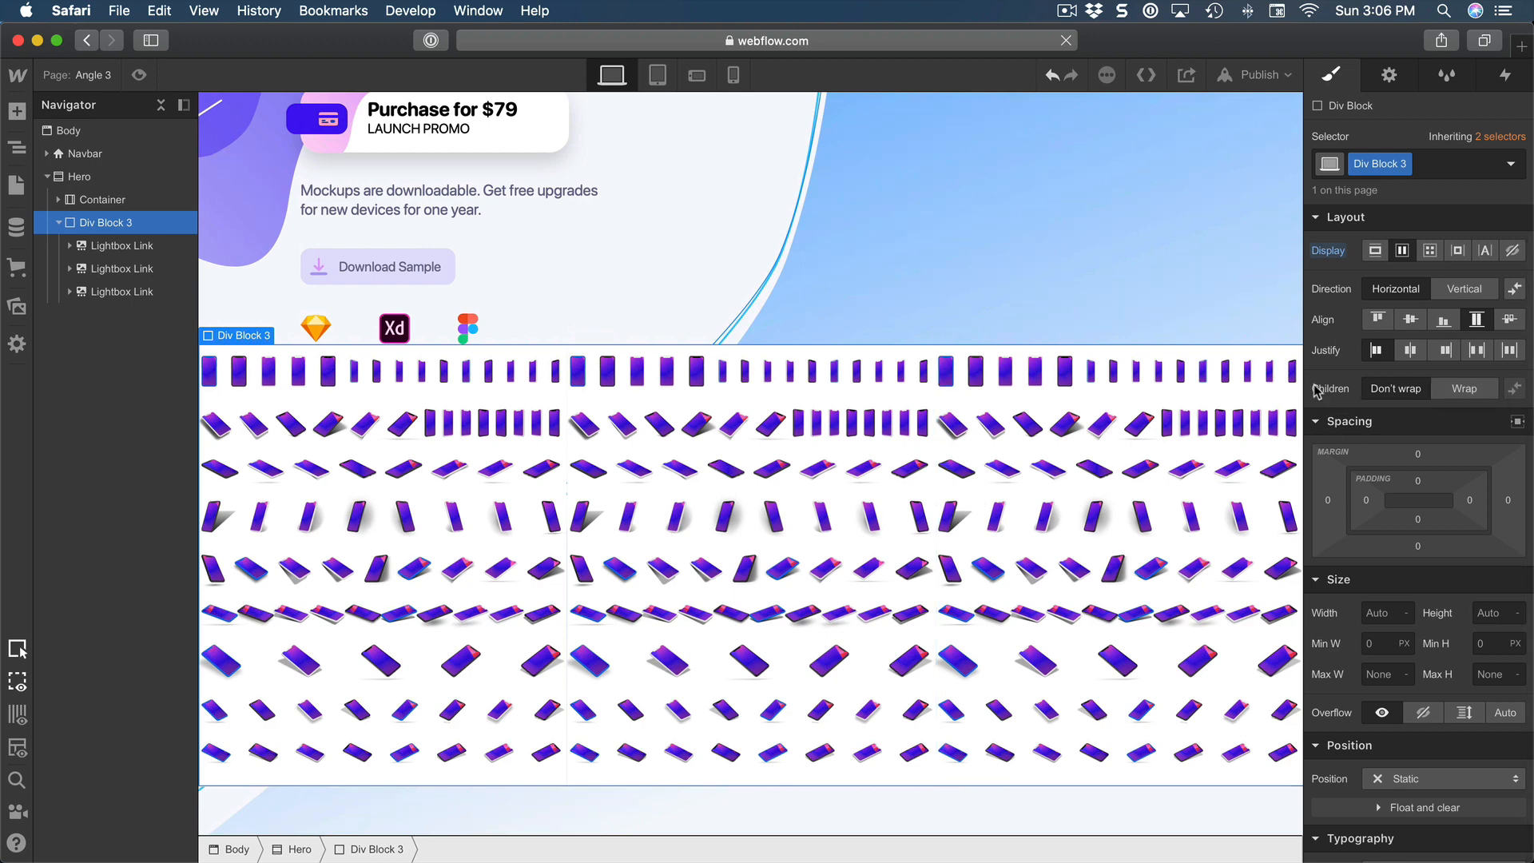
- Change the Lightbox Links' parent Div Block to a grid layout with three 1fr columns and one auto row
click(1429, 252)
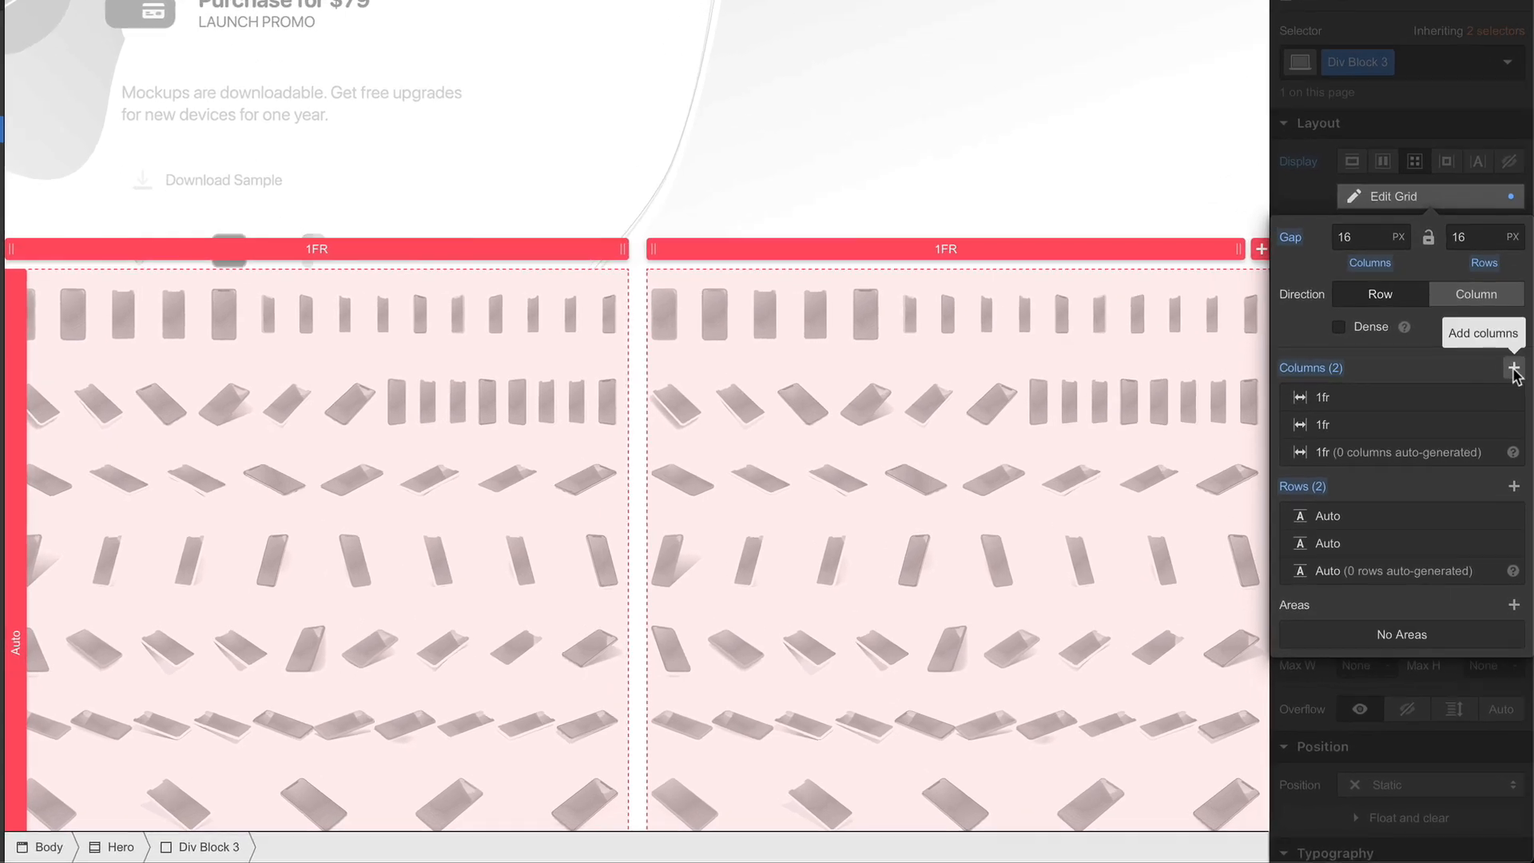
click(1515, 407)
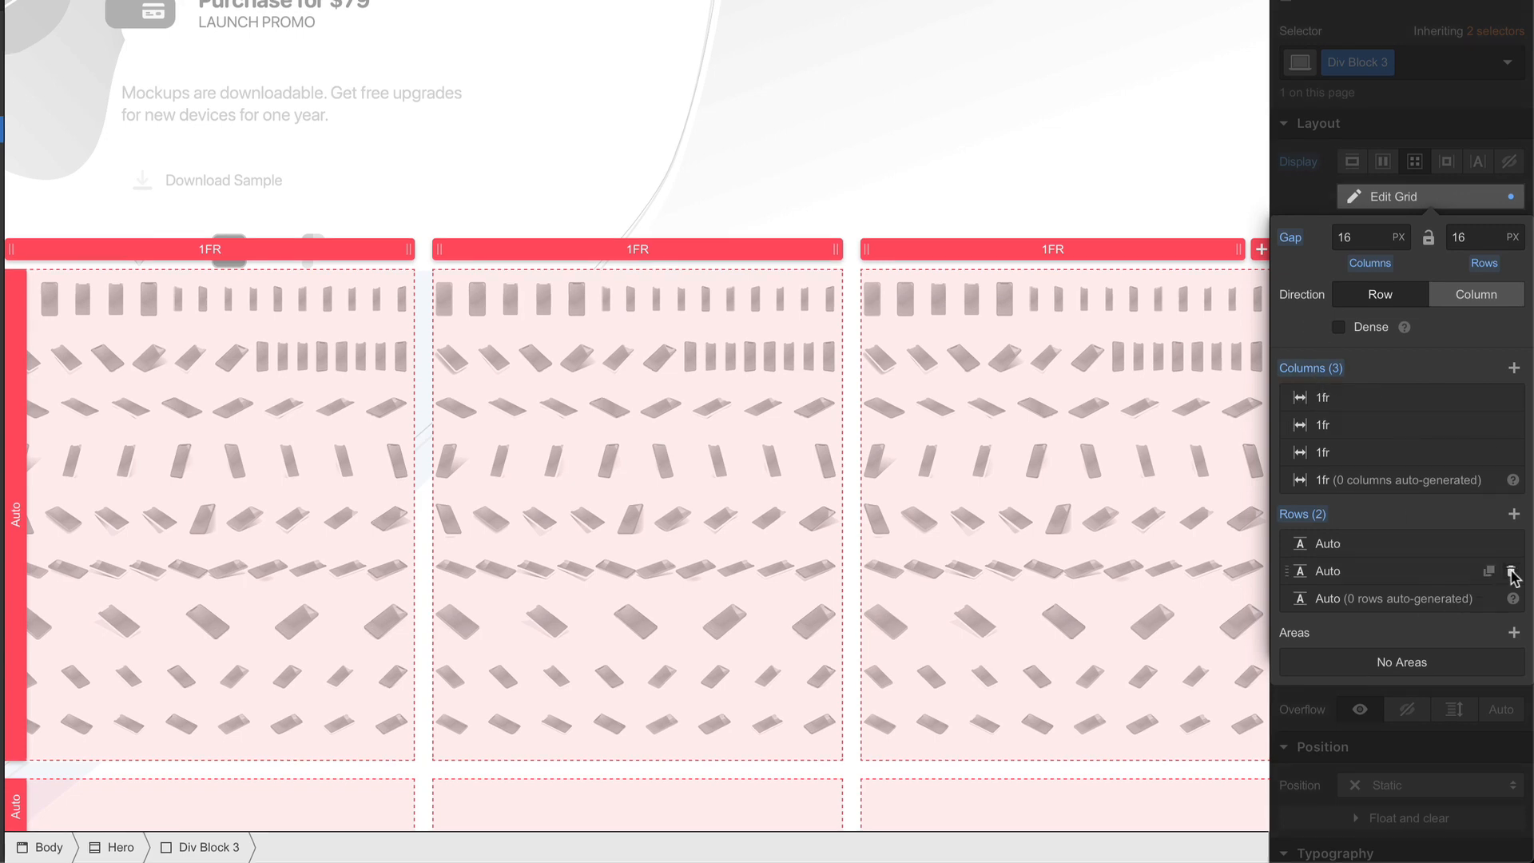
click(1512, 573)
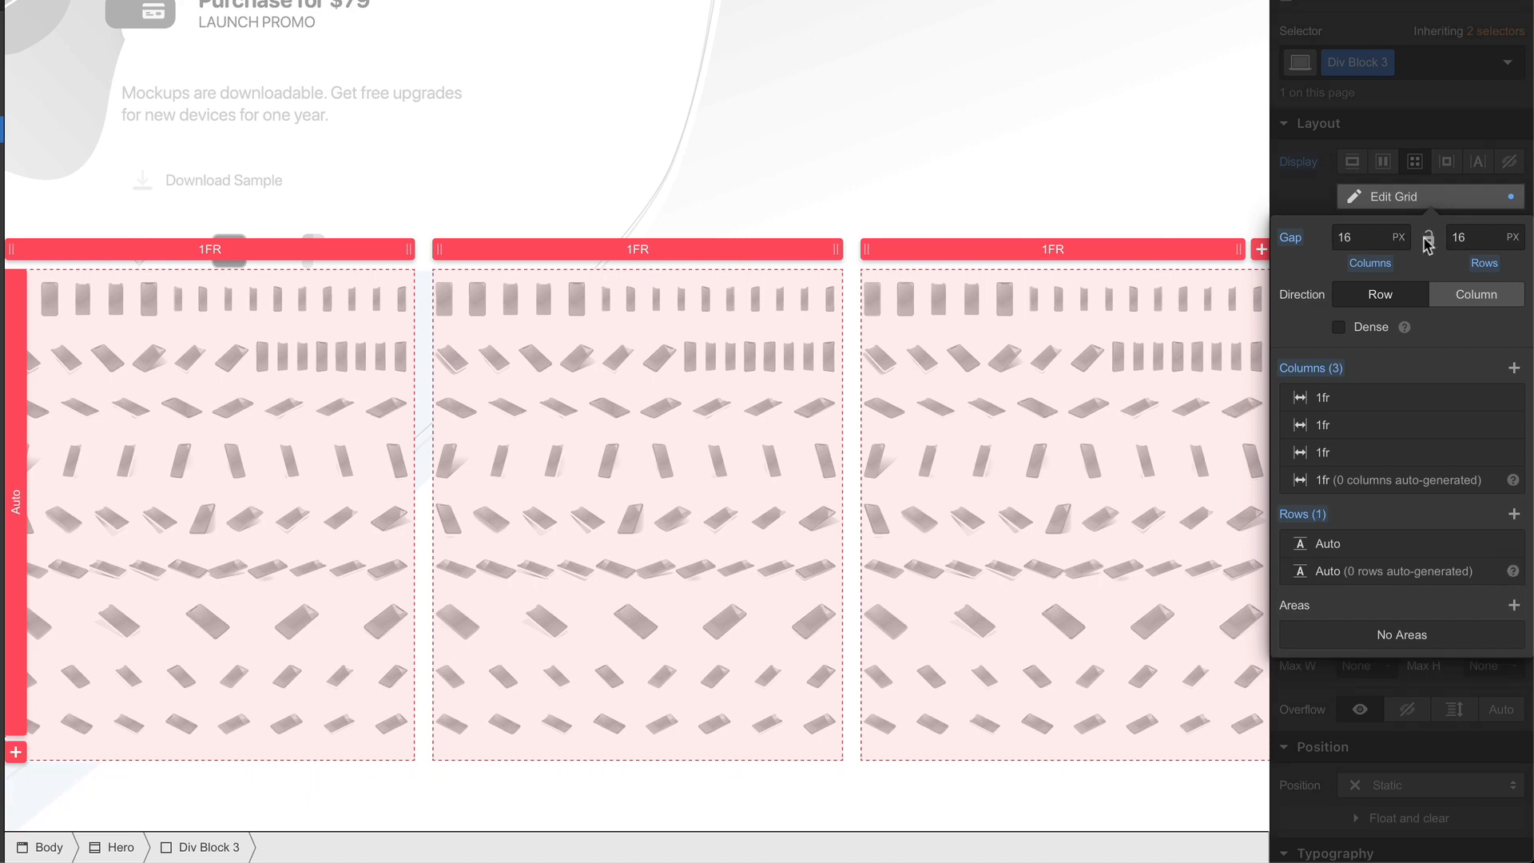
- Set the grid's column gap to 30 px and finish editing the grid
click(1372, 237)
text(30)
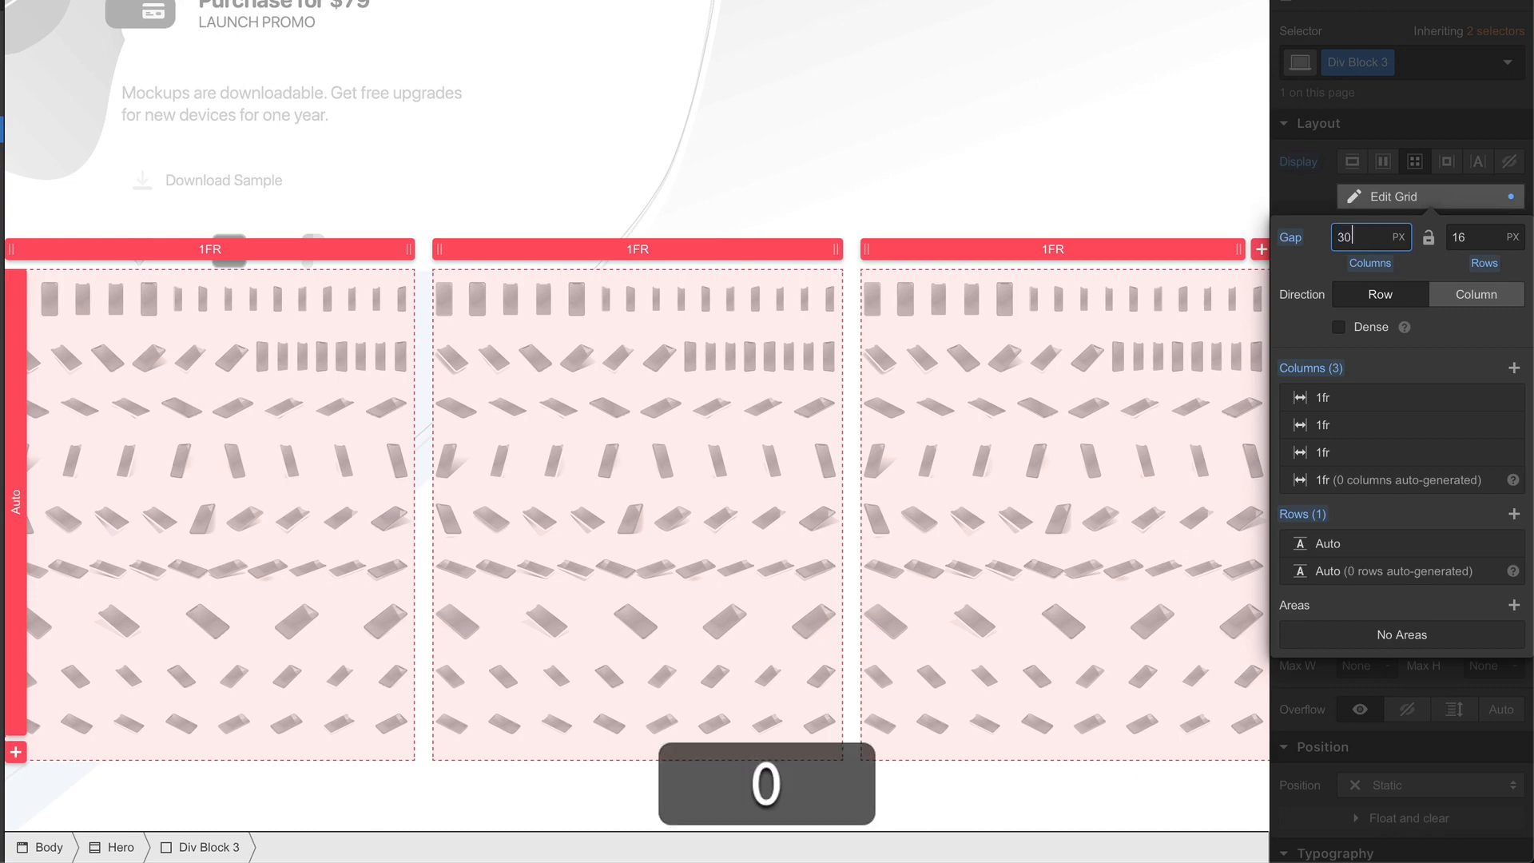
key(Return)
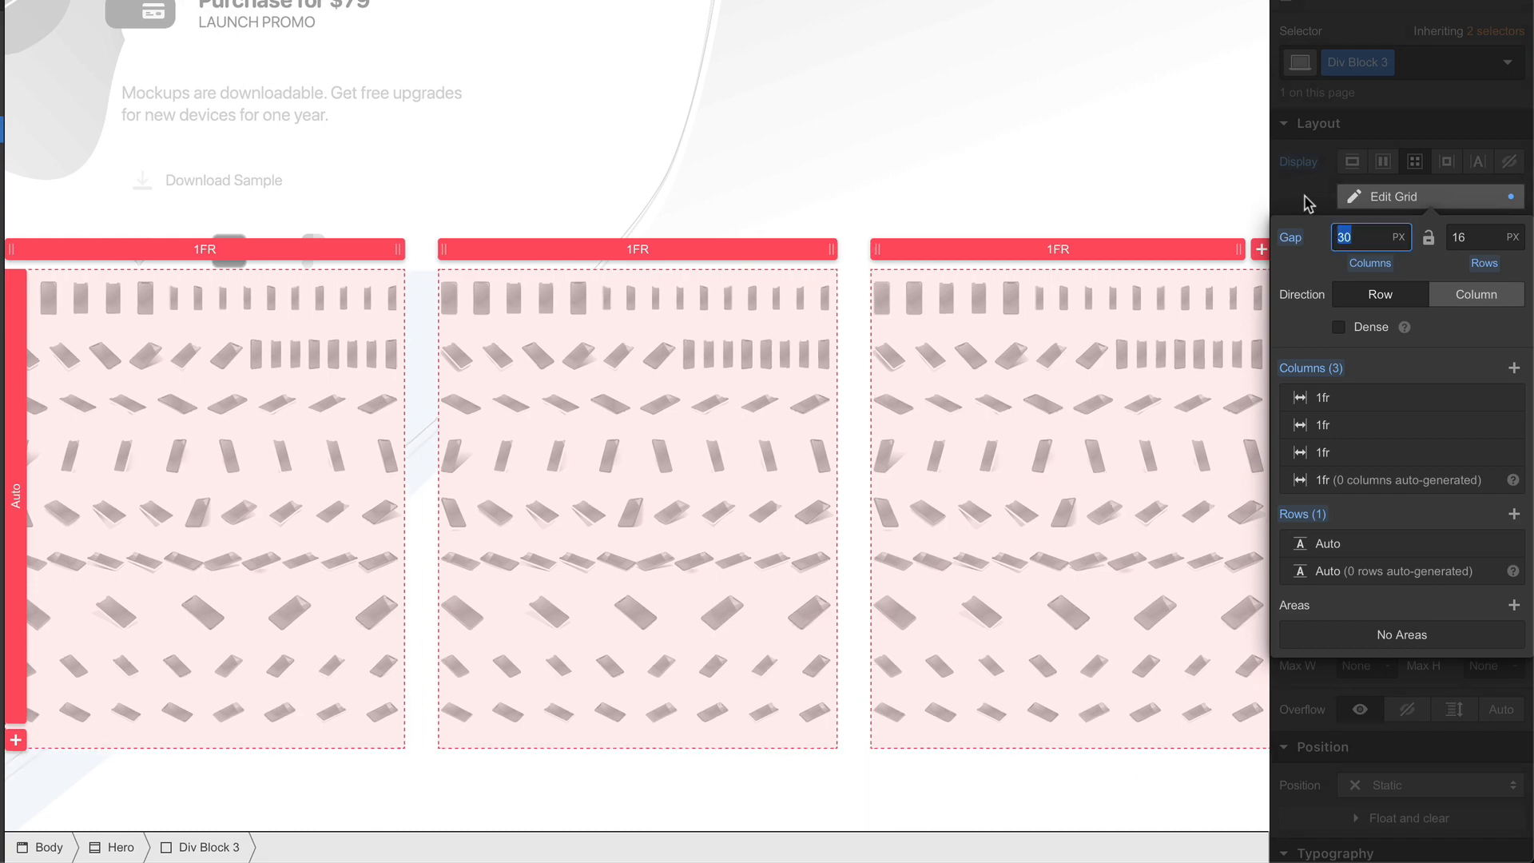
click(1306, 200)
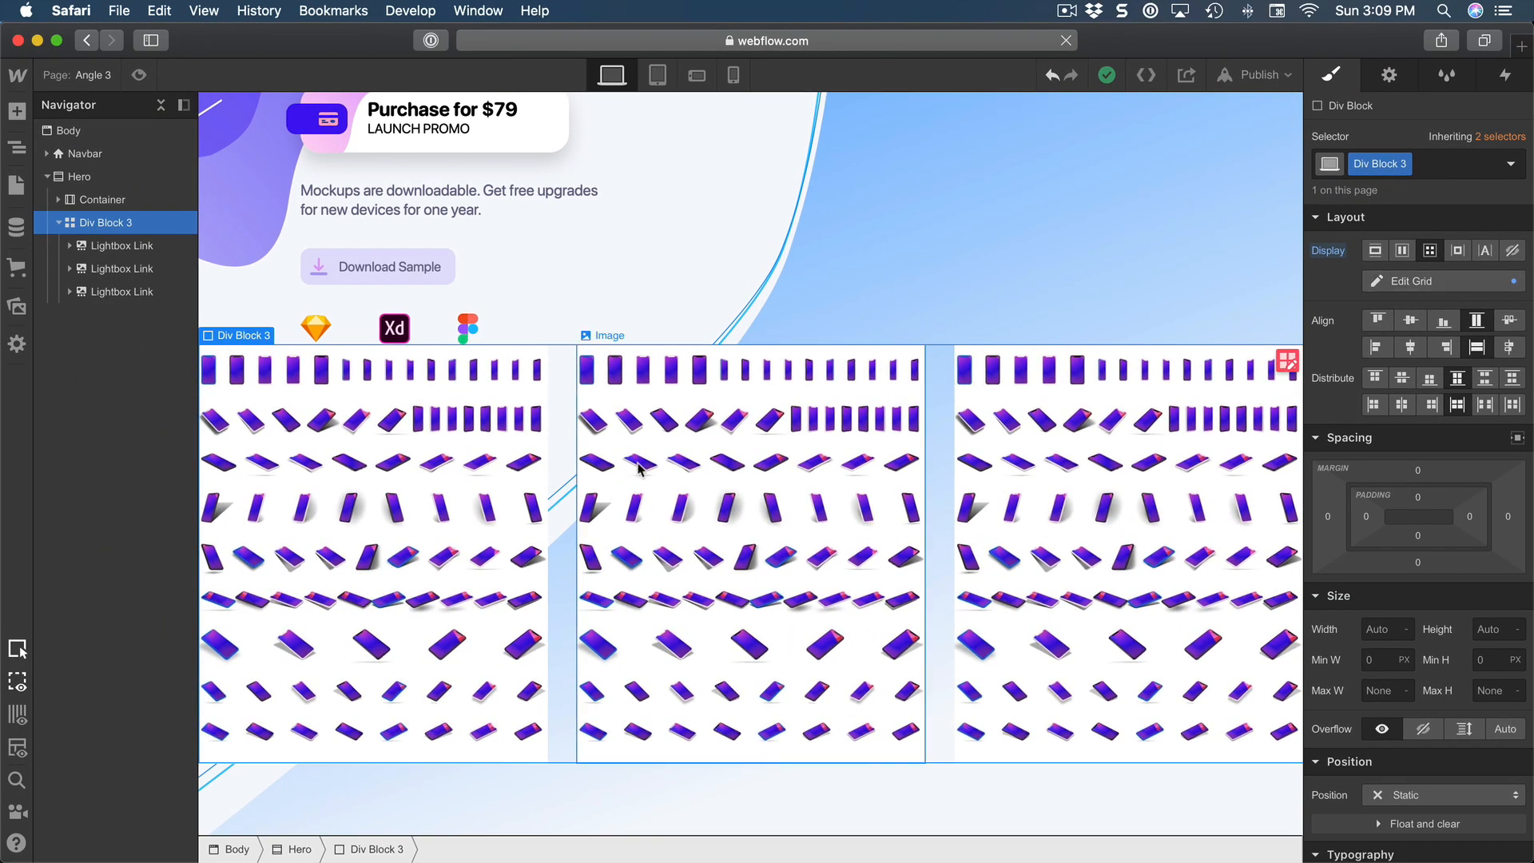
- Replace the image in the second Lightbox Link with Mockups-2.jpg
click(772, 438)
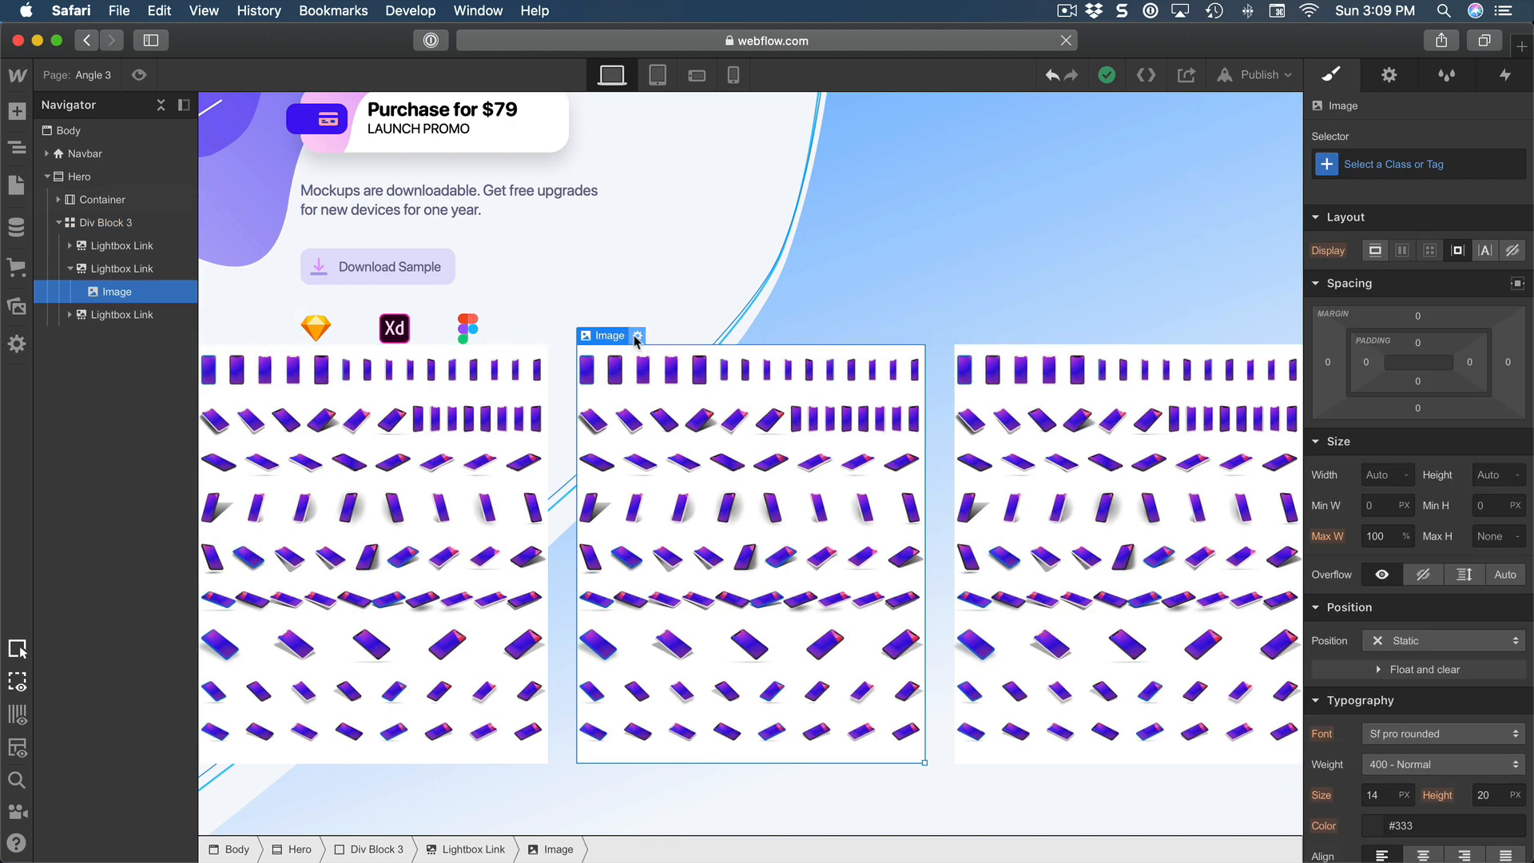
click(637, 342)
click(780, 190)
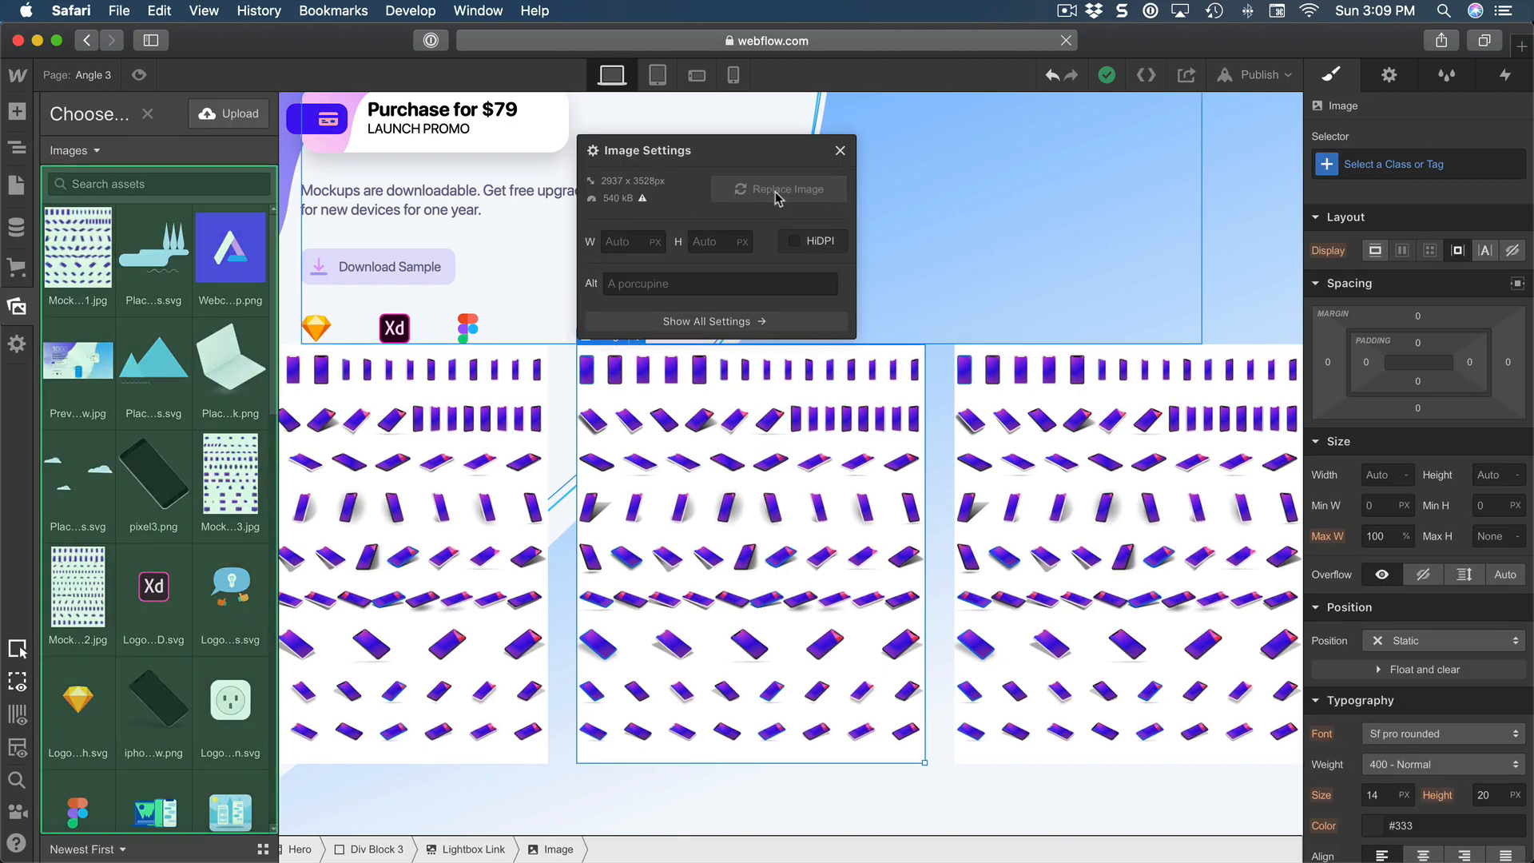
click(78, 591)
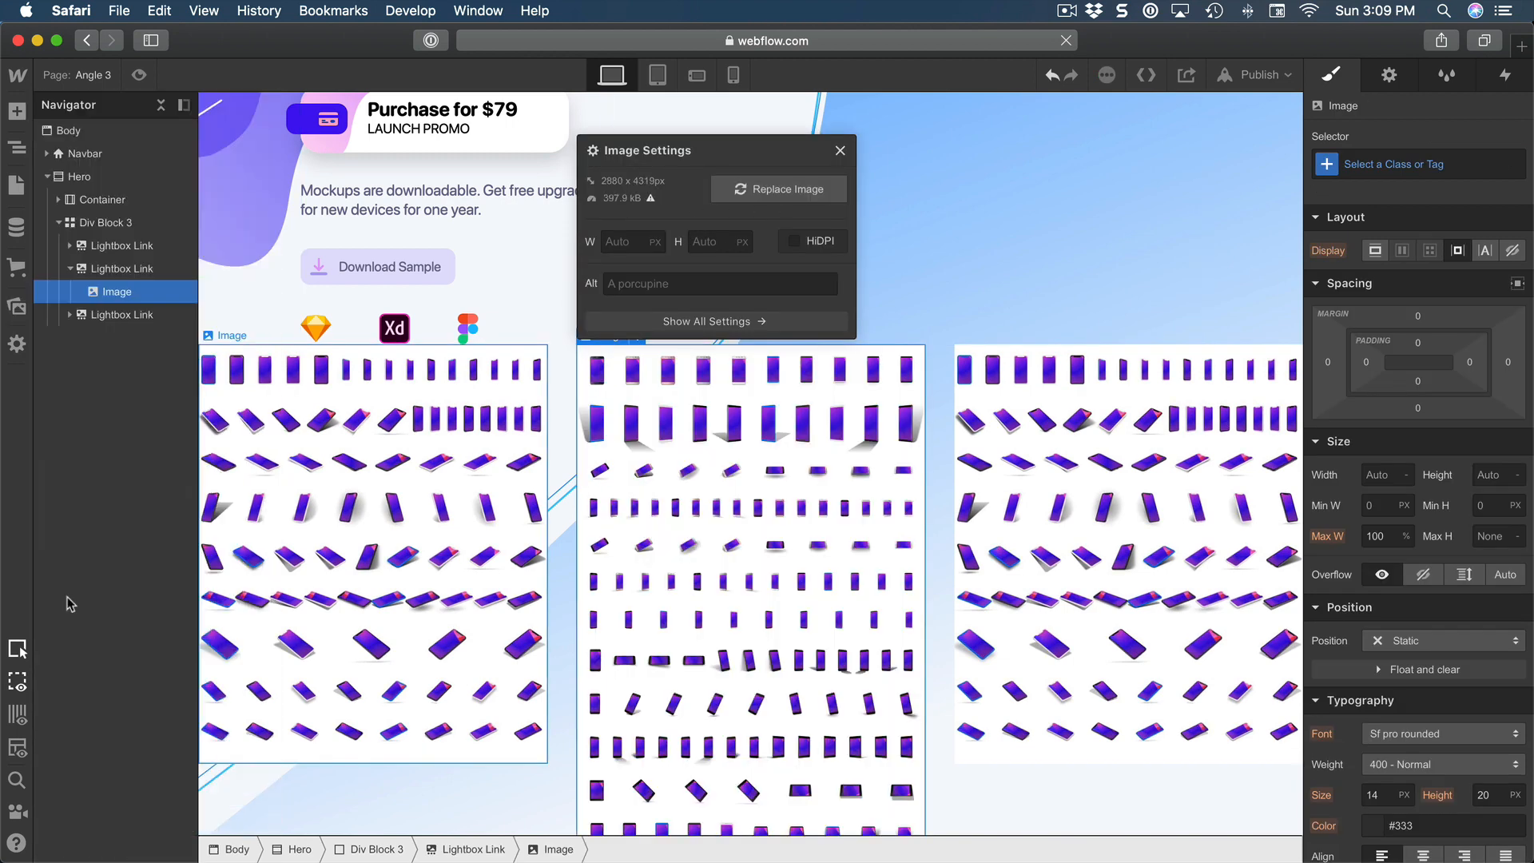
- Replace the image in the third Lightbox Link with Mockups-3.jpg
click(1167, 468)
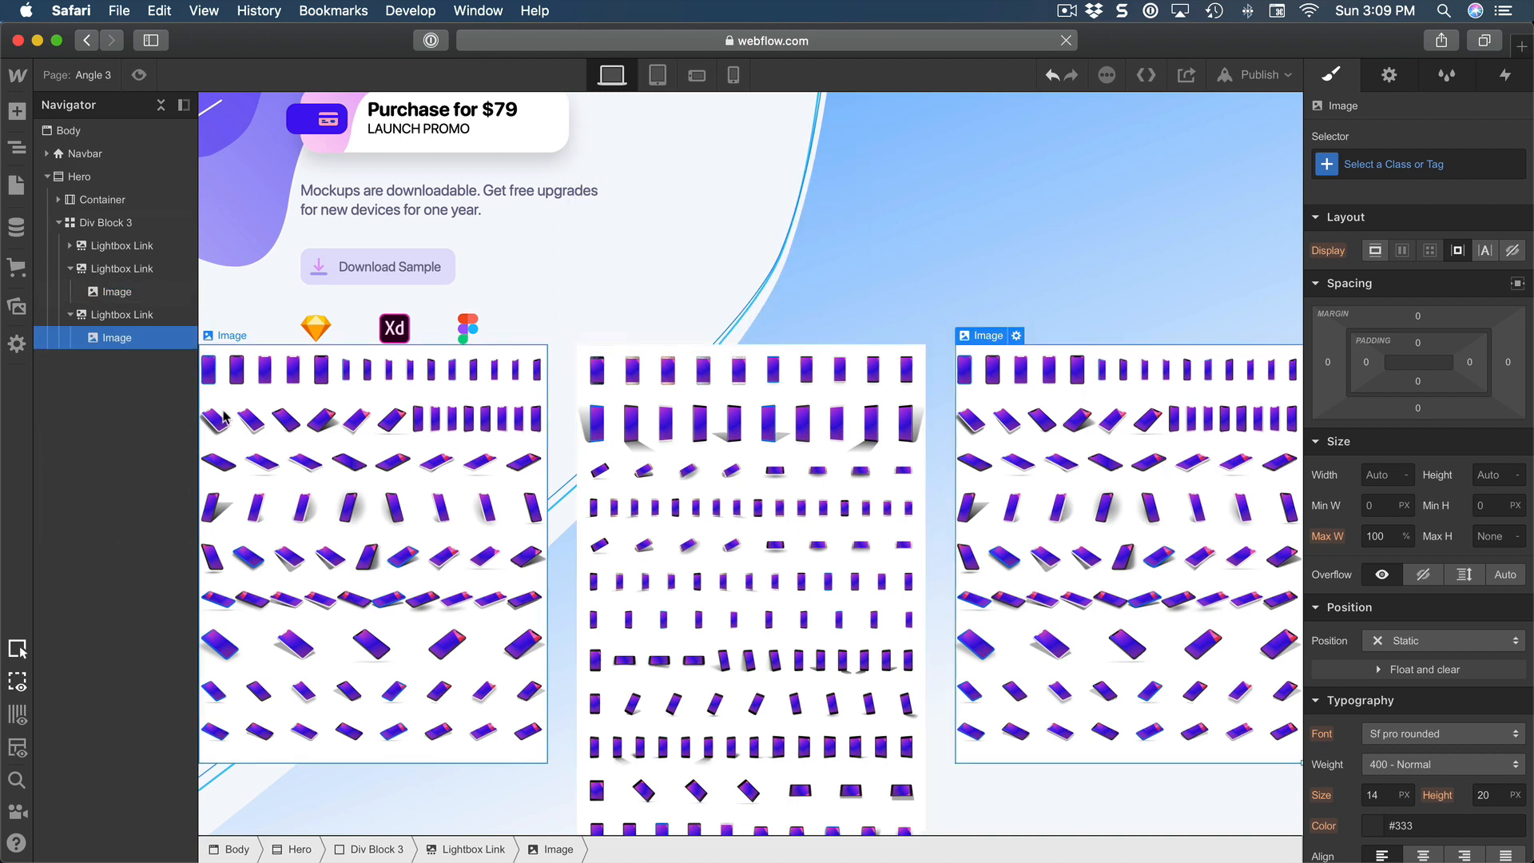
click(1017, 334)
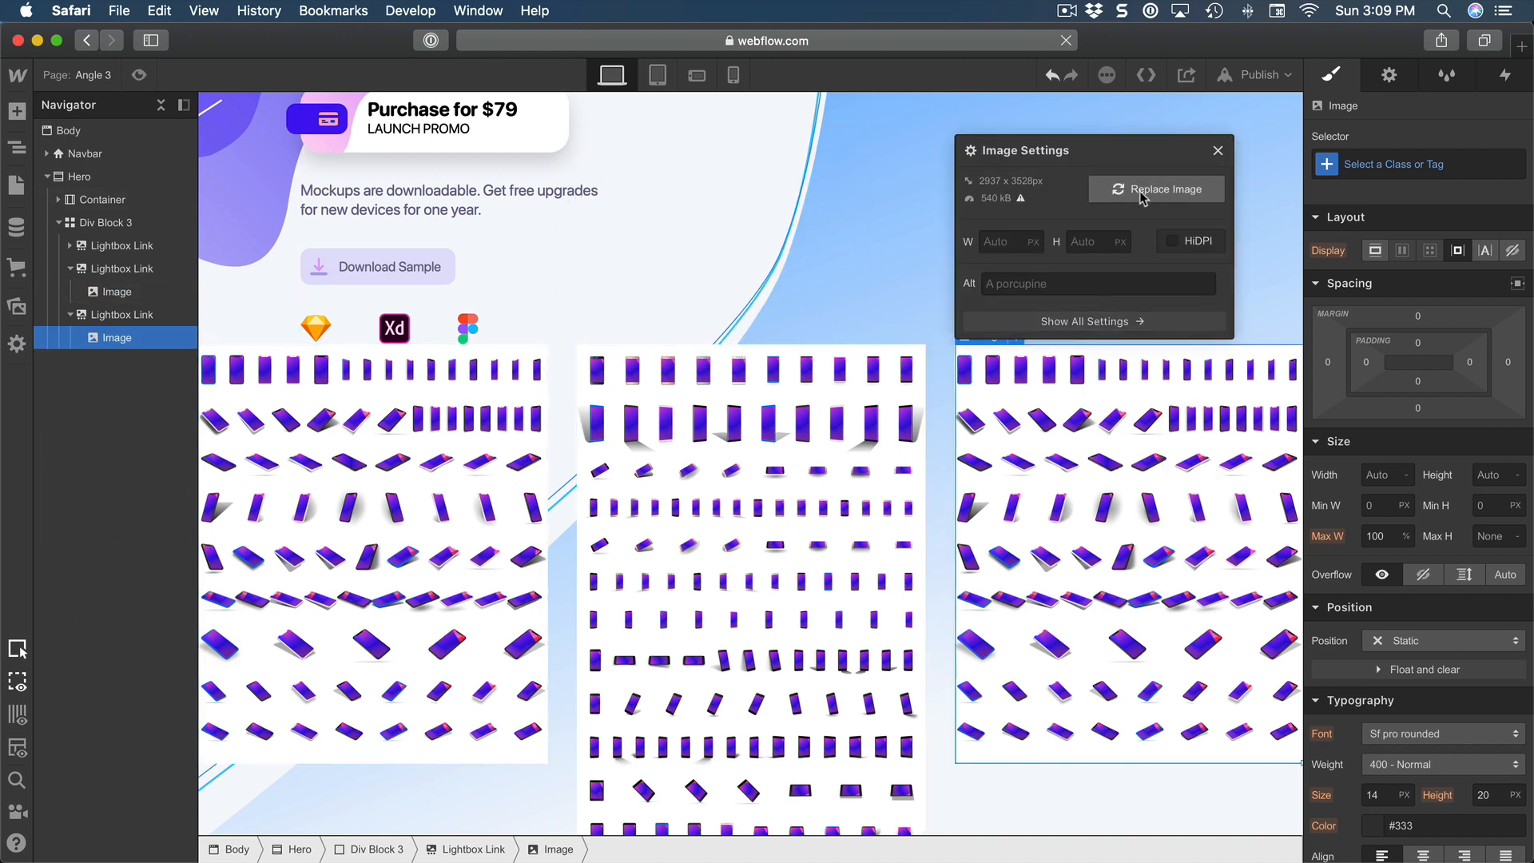
click(1111, 189)
click(236, 501)
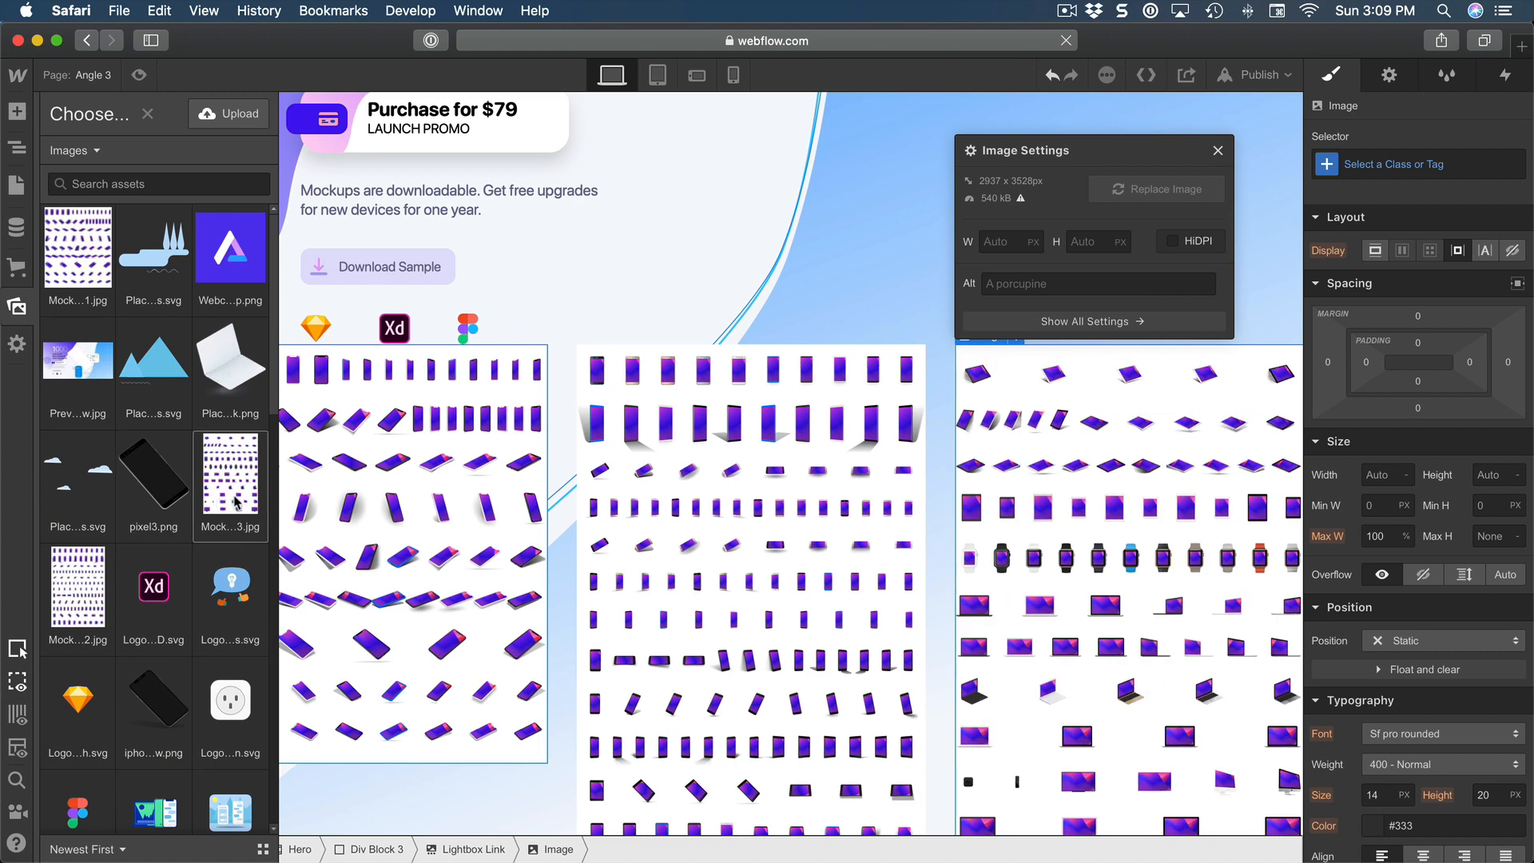
click(1068, 319)
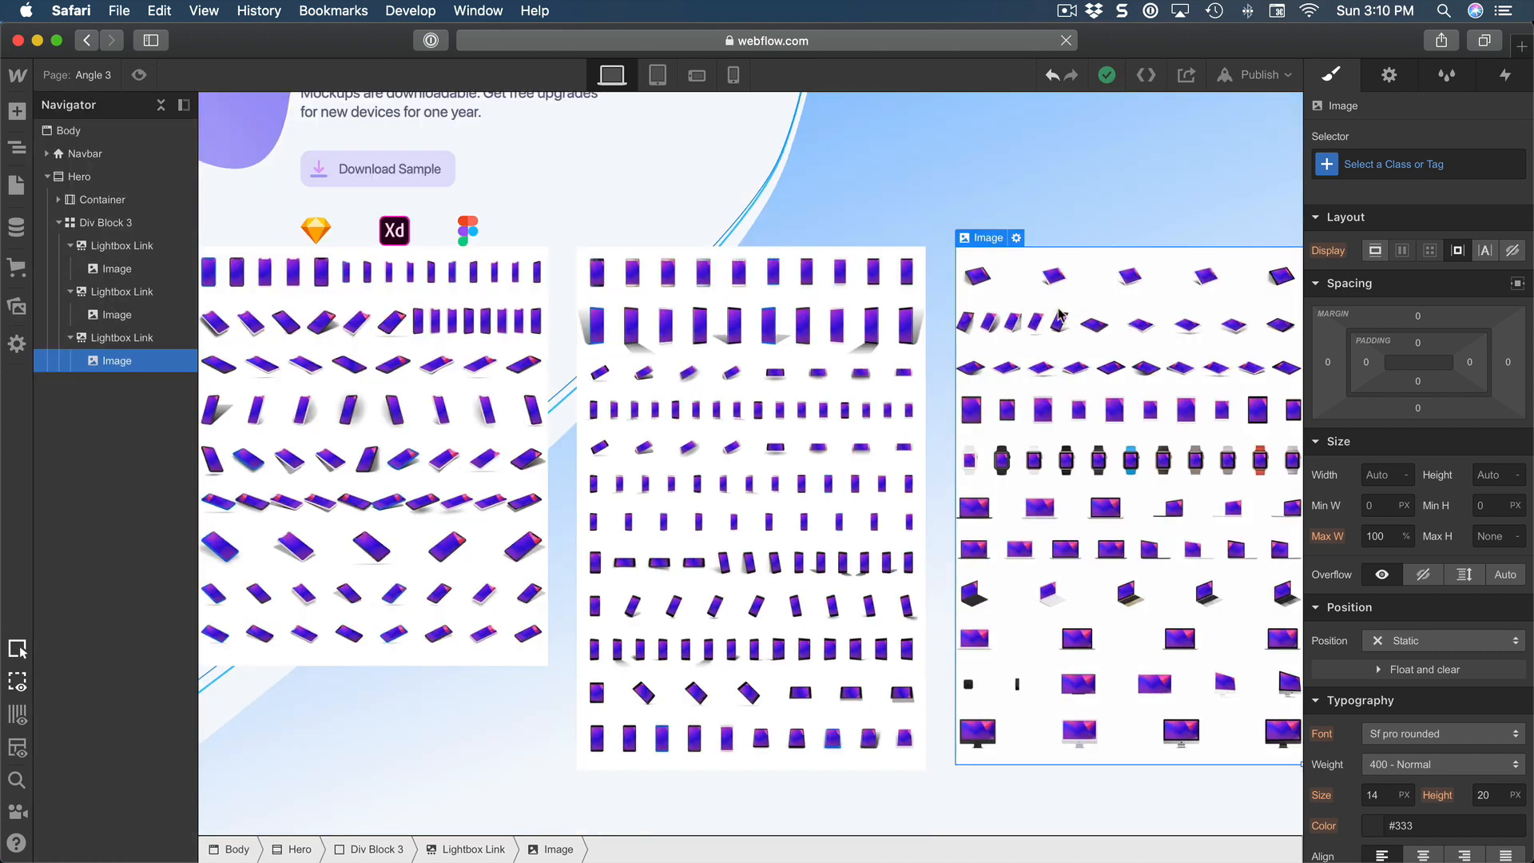
- Set the padding of the first Lightbox Link to 20 px on all four sides
click(125, 249)
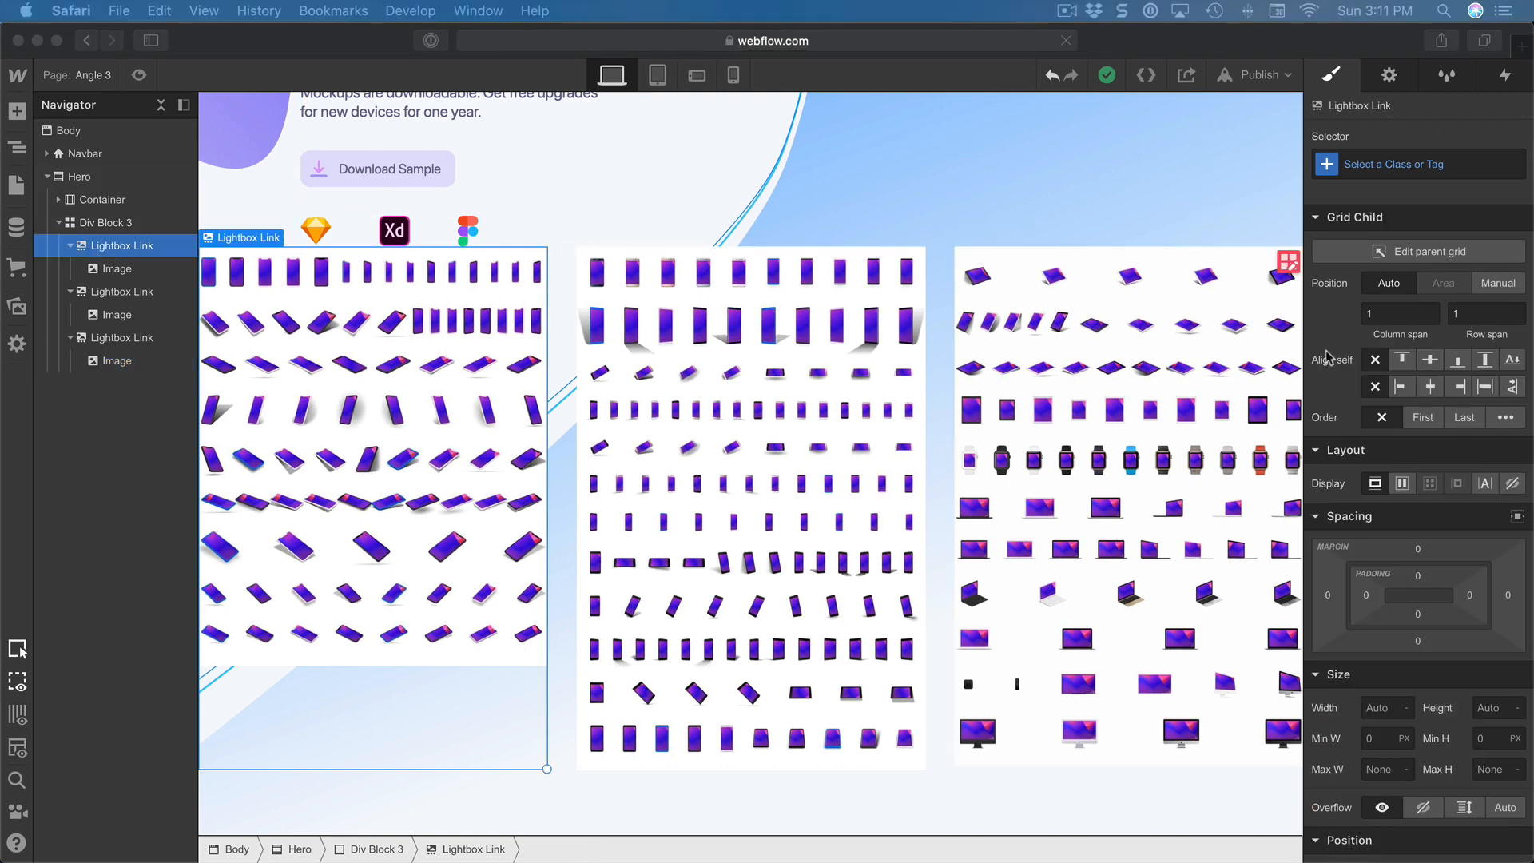
scroll(1336, 424, down, 5)
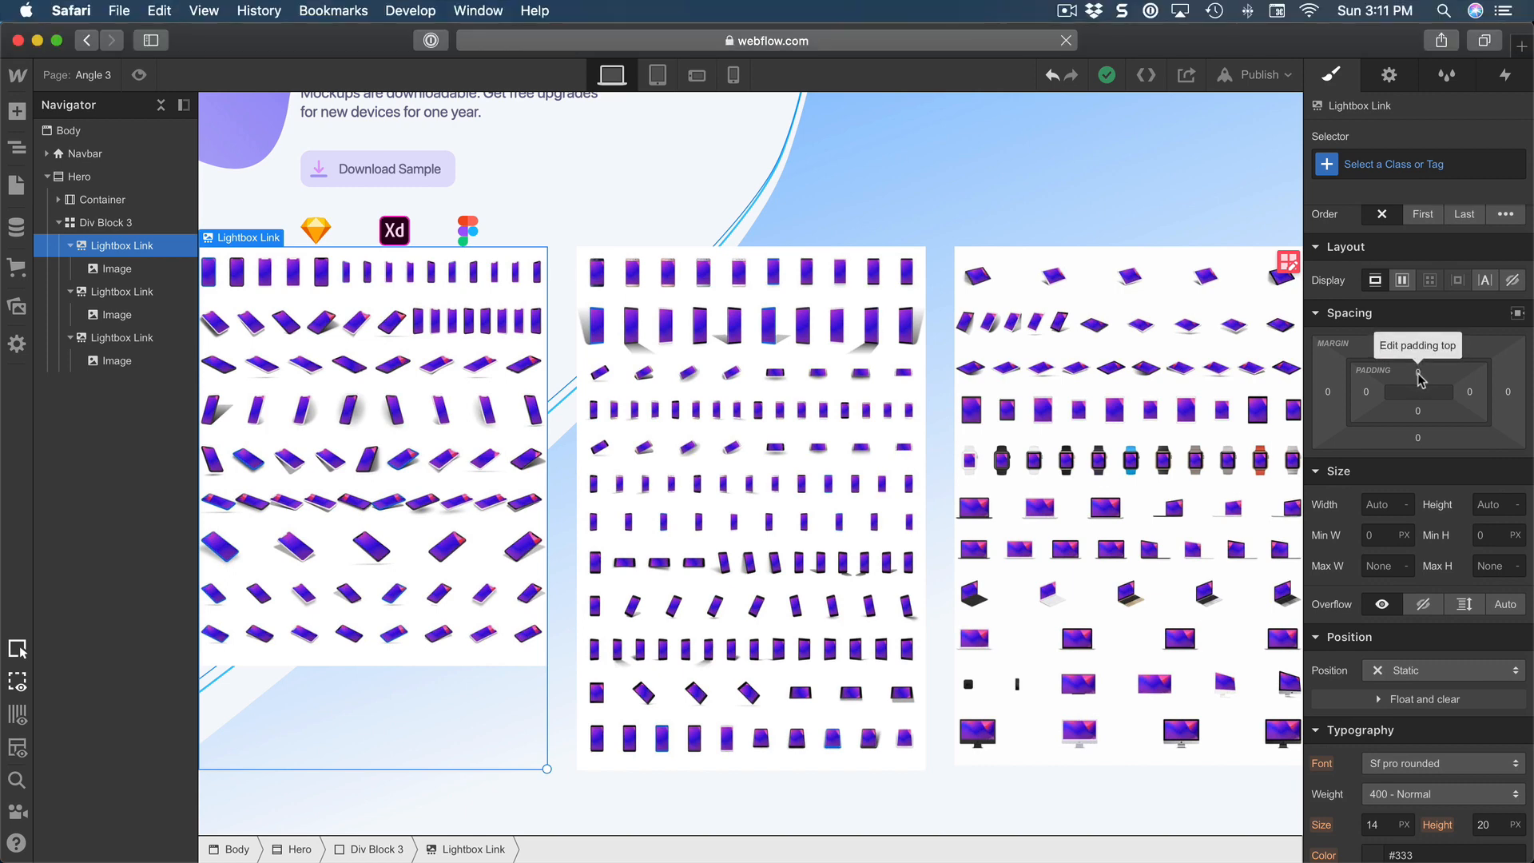
click(1418, 372)
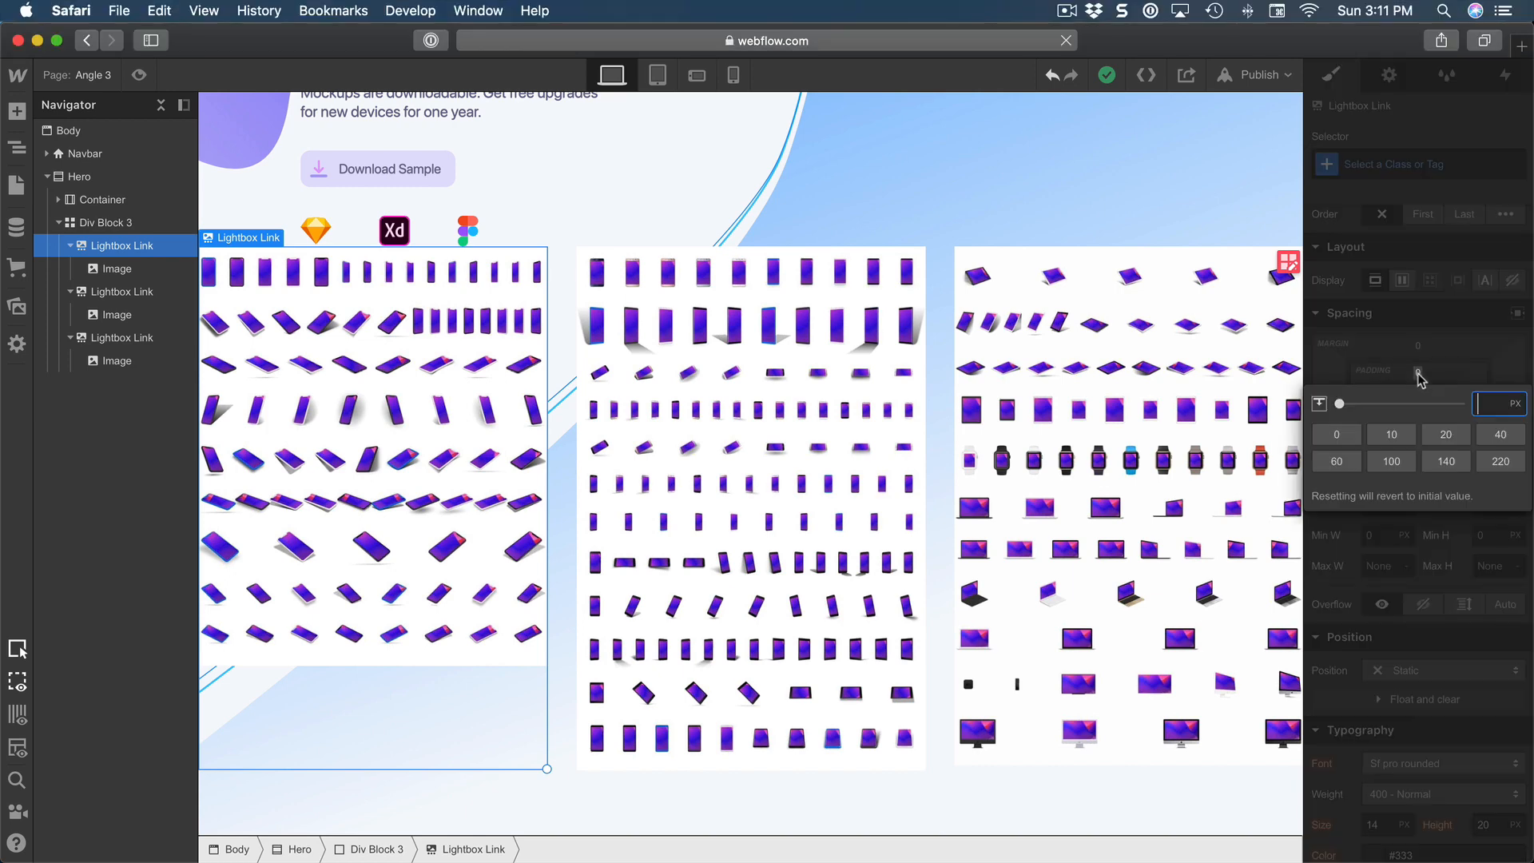
shift+click(1445, 443)
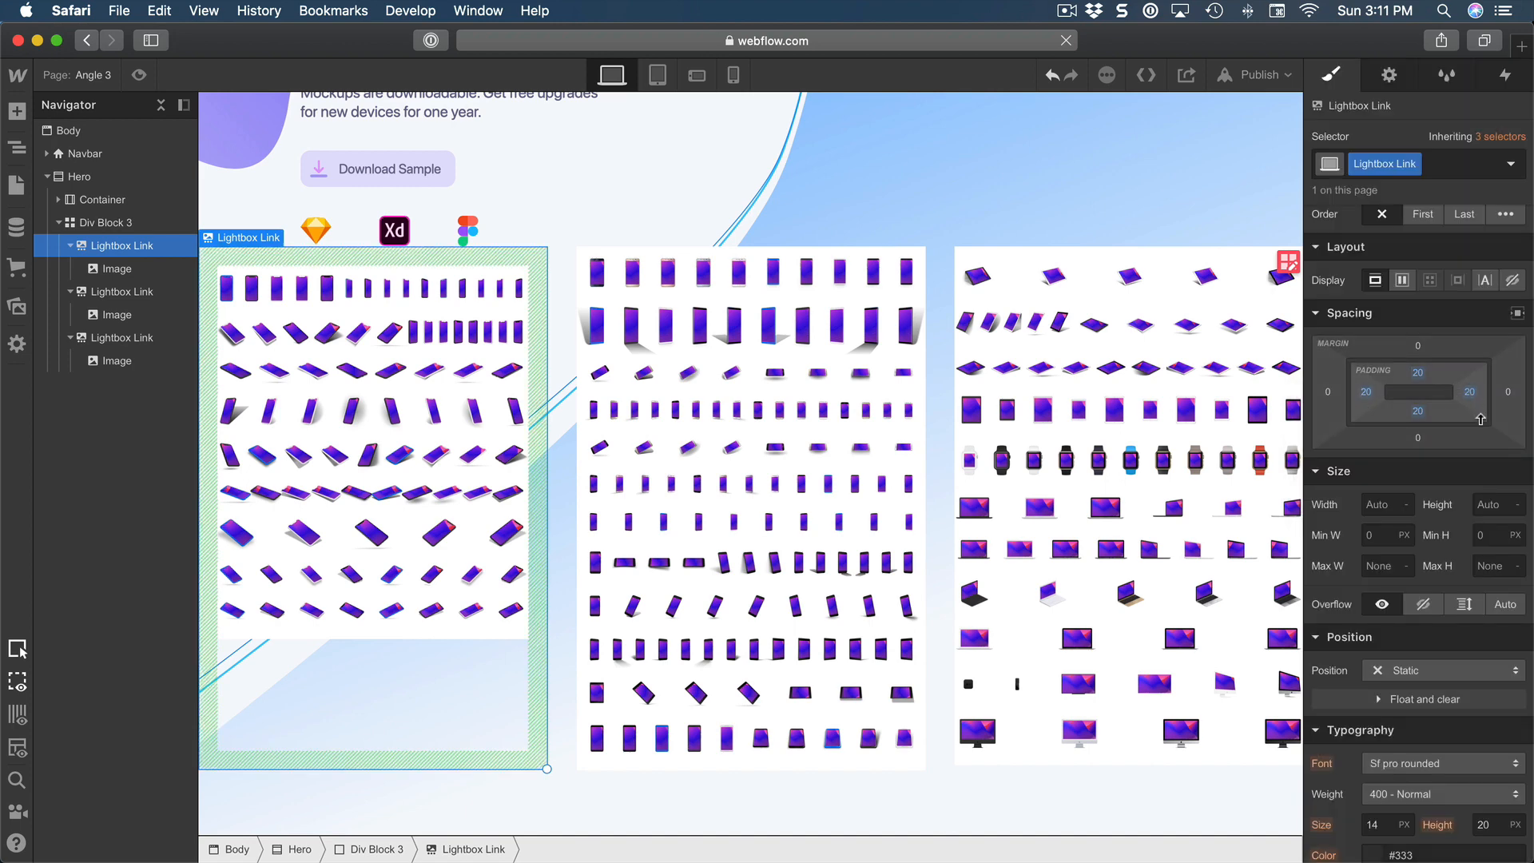
click(1418, 374)
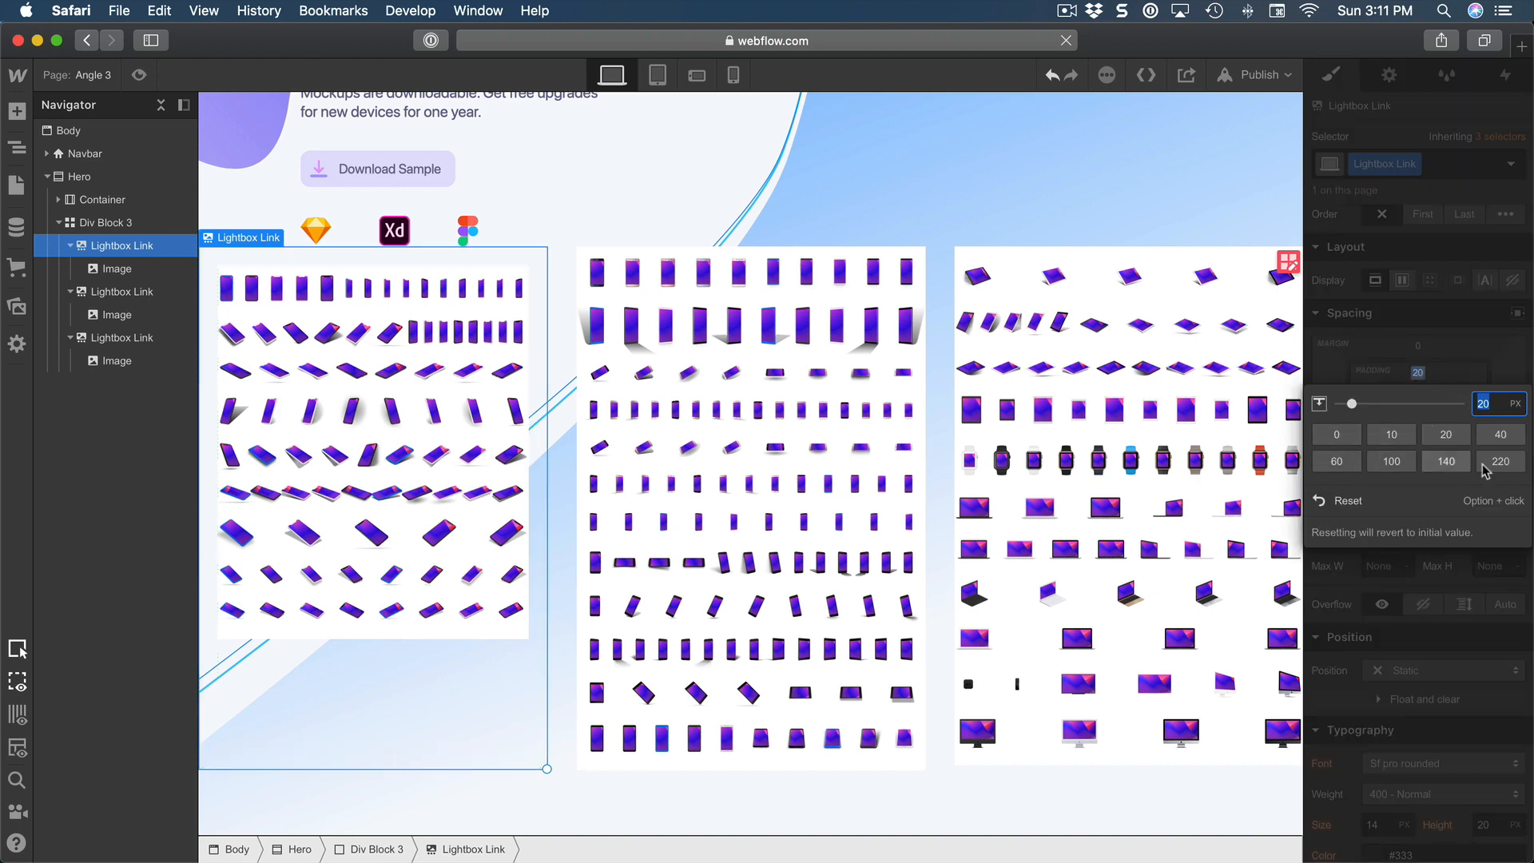
click(1448, 372)
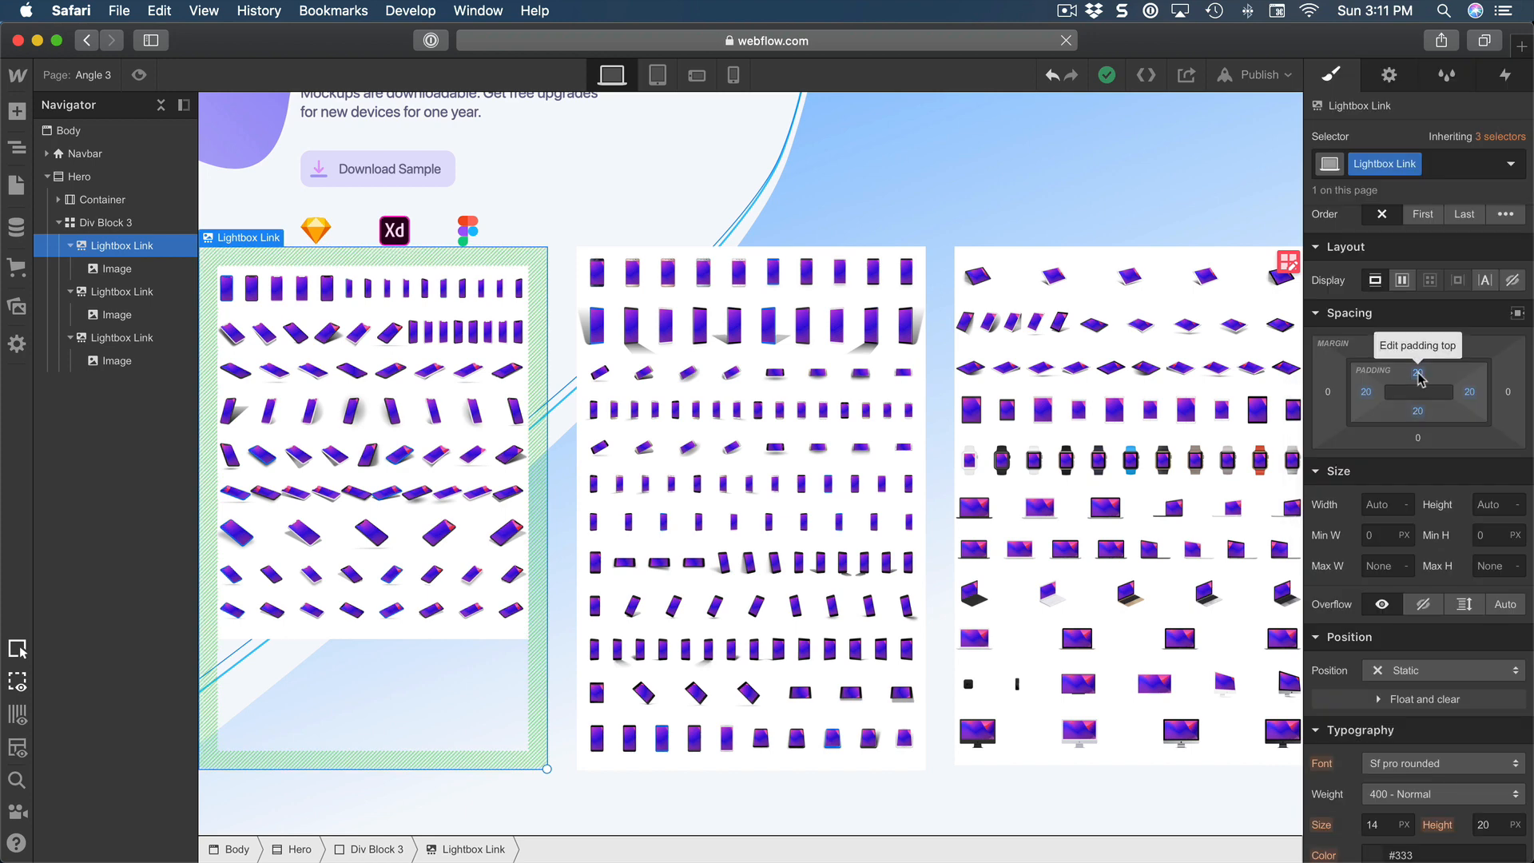
key(shift)
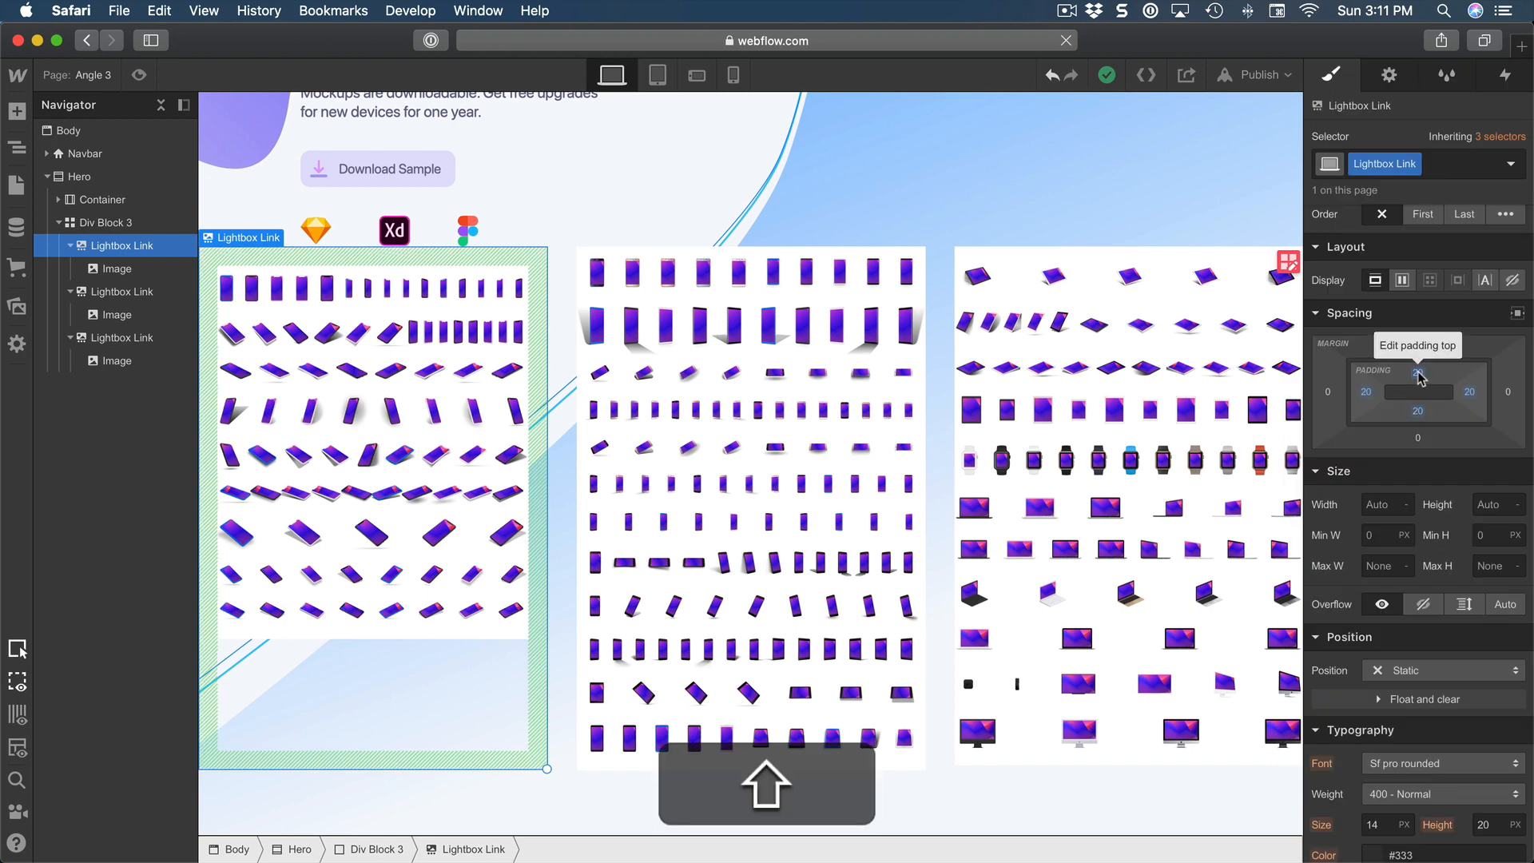
mouse_move(1418, 372)
mouse_down()
mouse_move(1419, 407)
mouse_move(1422, 346)
mouse_up()
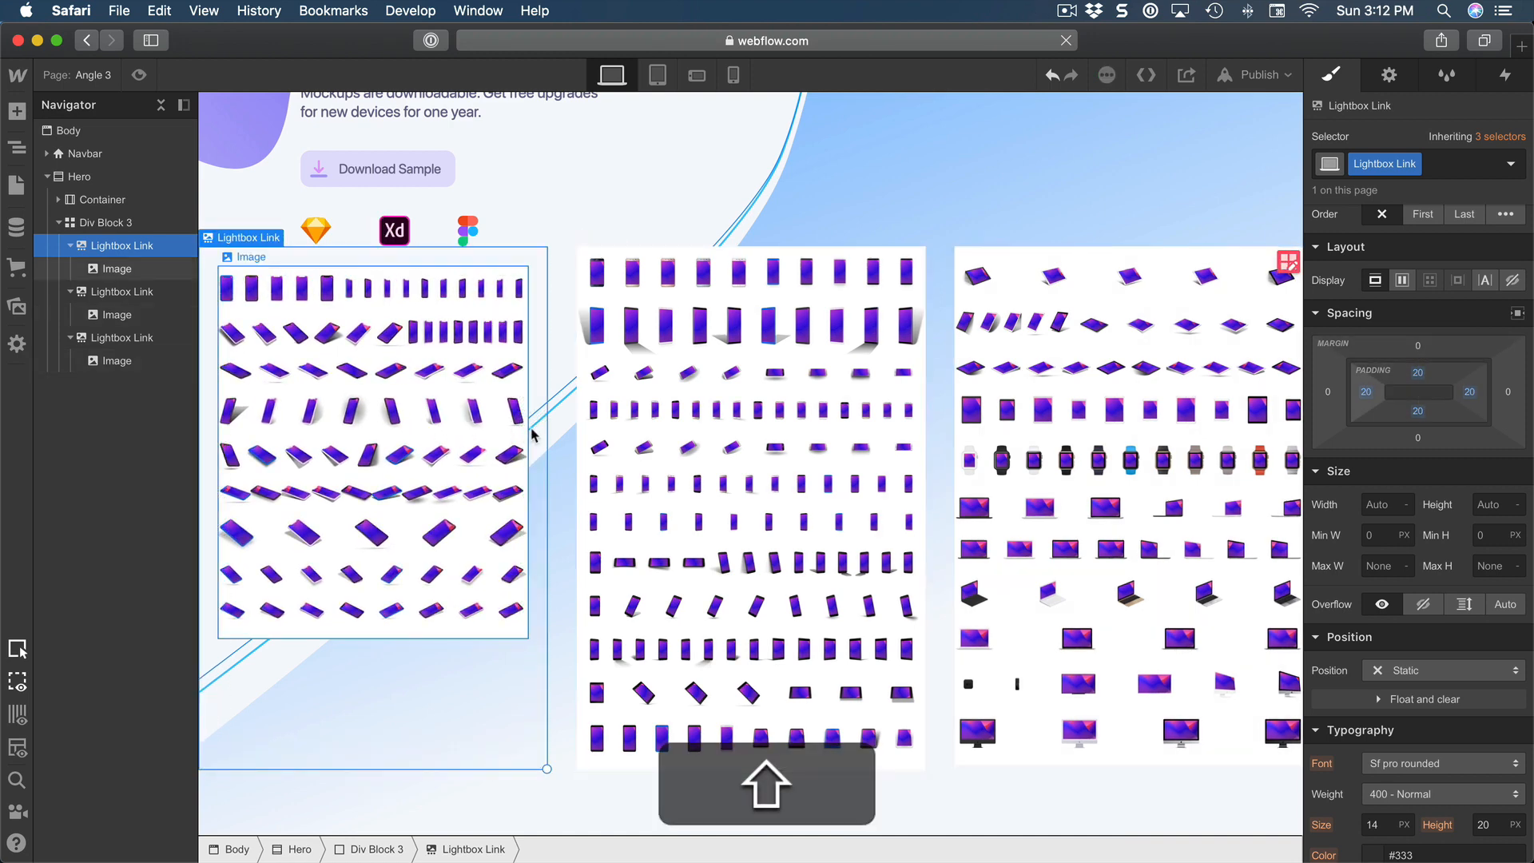
- Set the background color of the first Lightbox Link to white
scroll(1433, 375, down, 5)
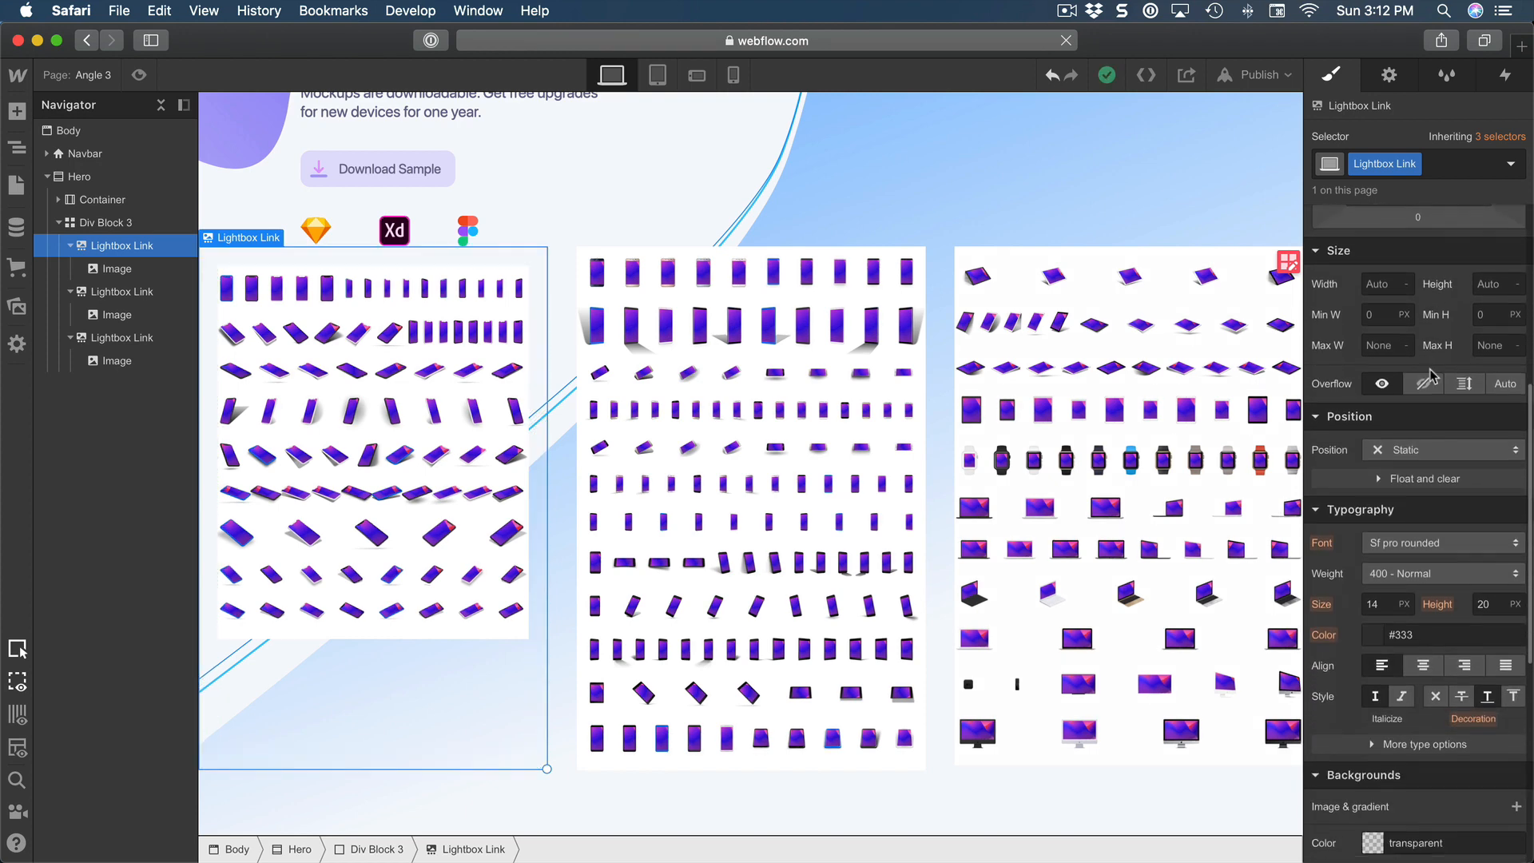
scroll(1433, 376, down, 8)
scroll(1431, 376, up, 5)
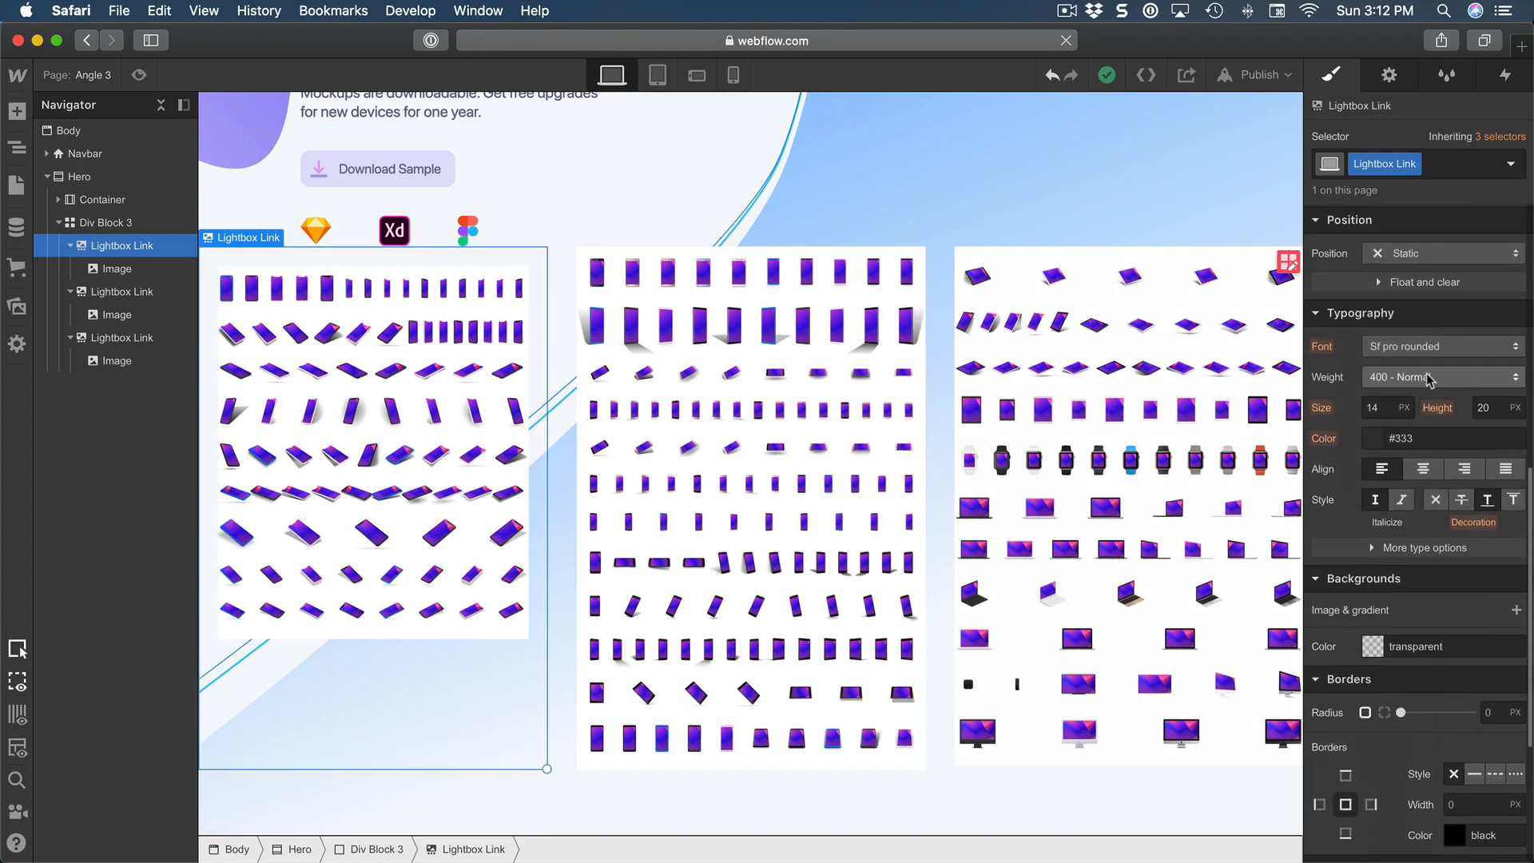
scroll(1428, 379, down, 6)
click(1428, 374)
text(w)
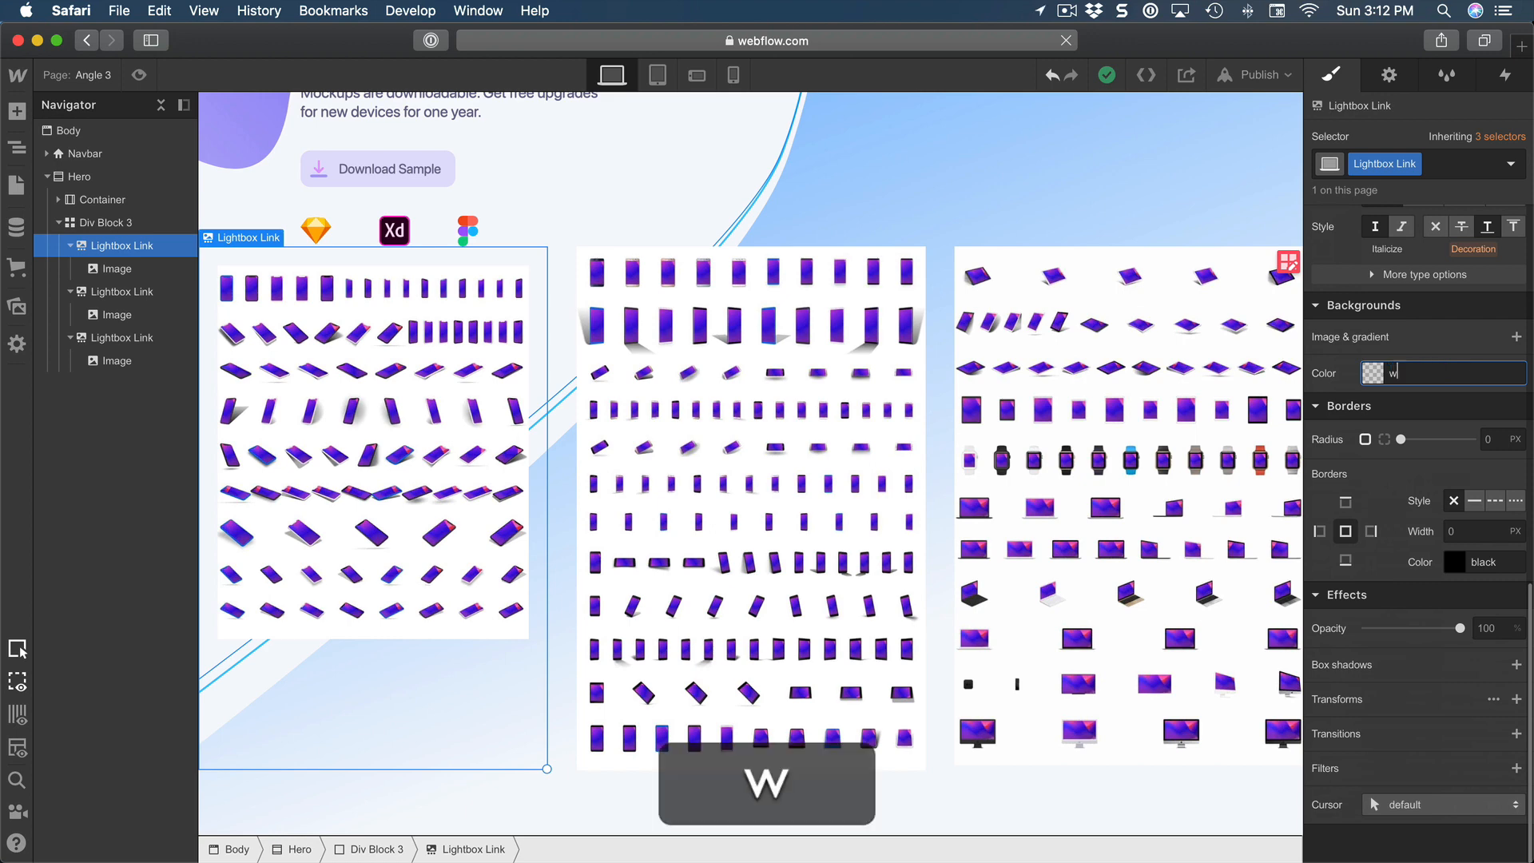
text(hite)
key(Return)
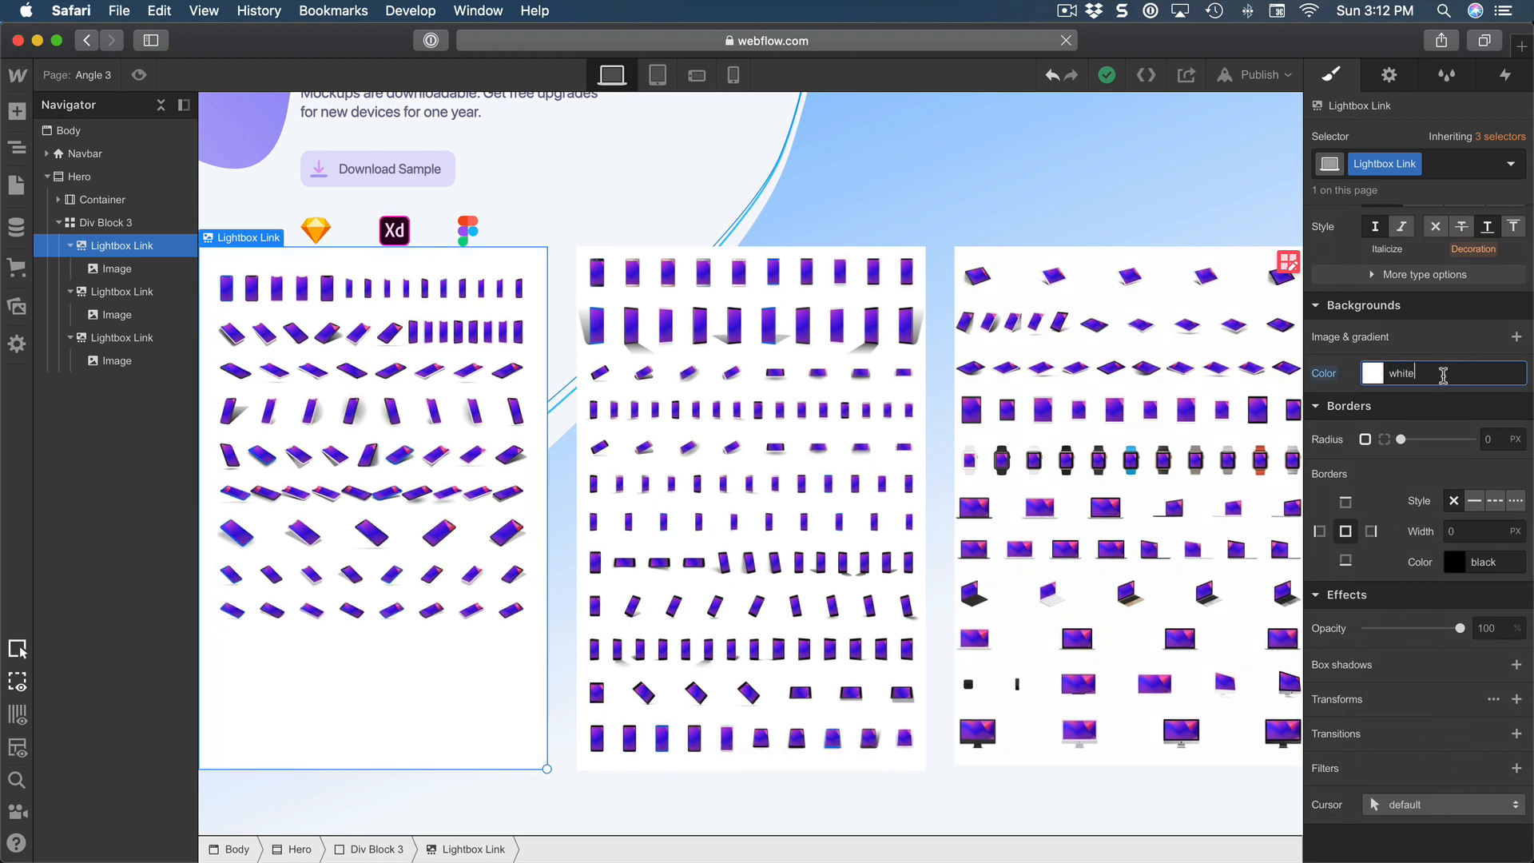
- Set the border radius of the first Lightbox Link to 50 px
click(1505, 440)
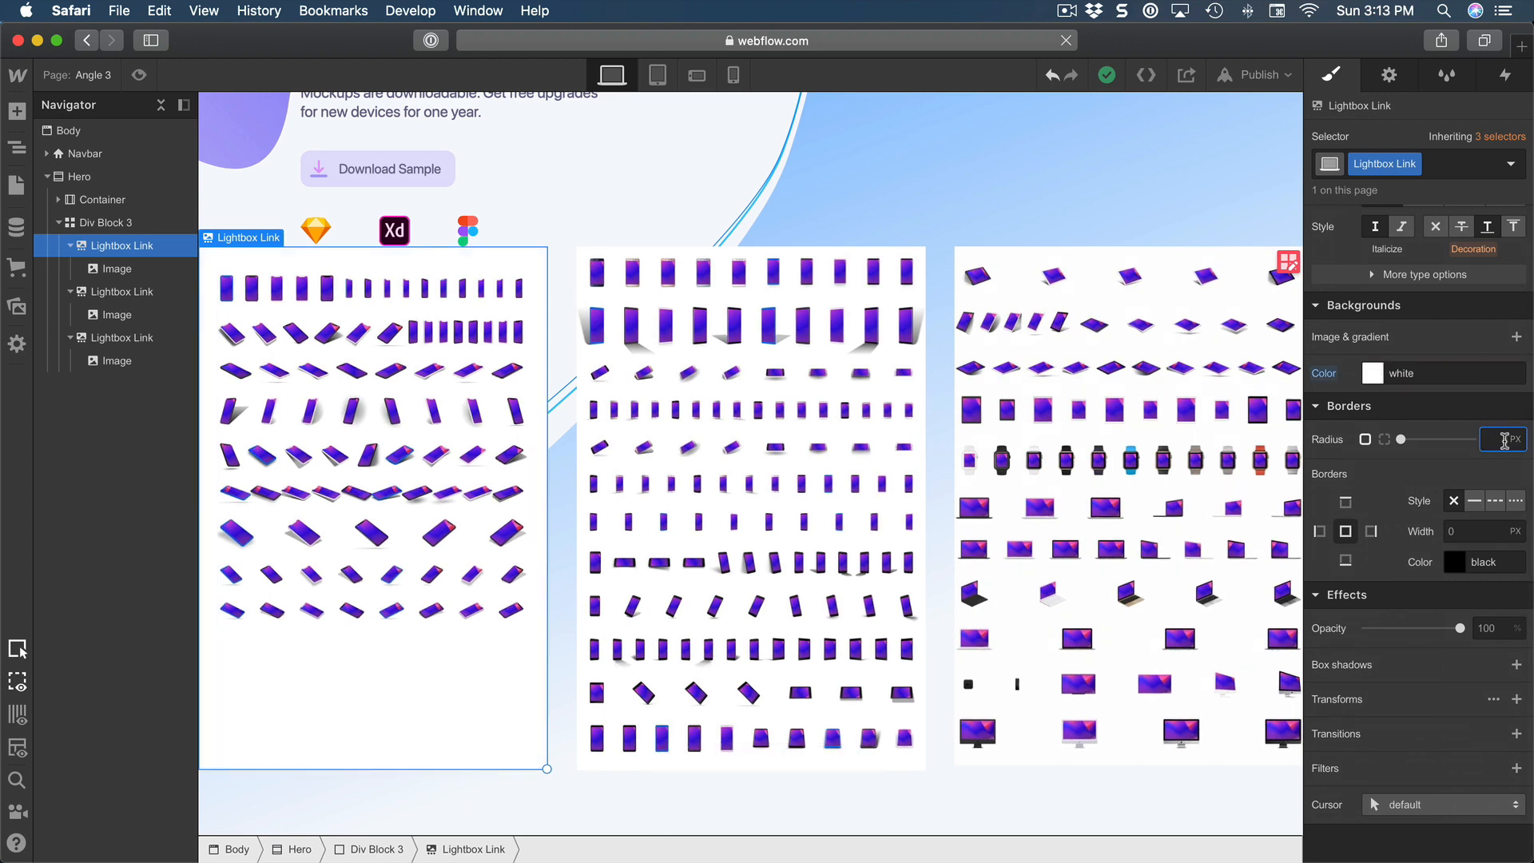
text(50)
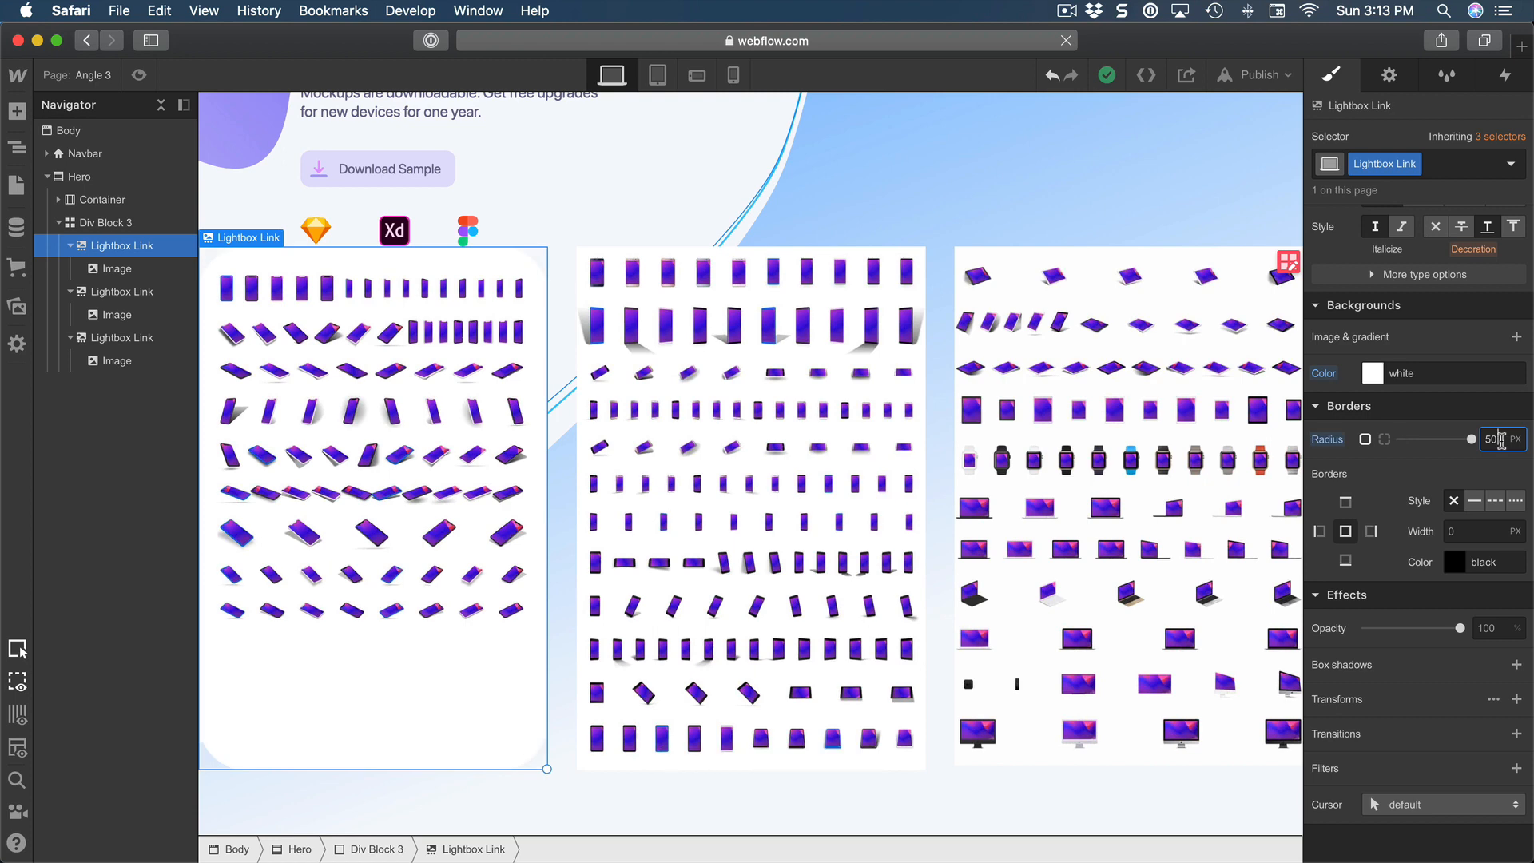
click(1419, 673)
- Add an outer box shadow to the first Lightbox Link with angle 180°, distance 30 px and blur 60 px
click(1516, 666)
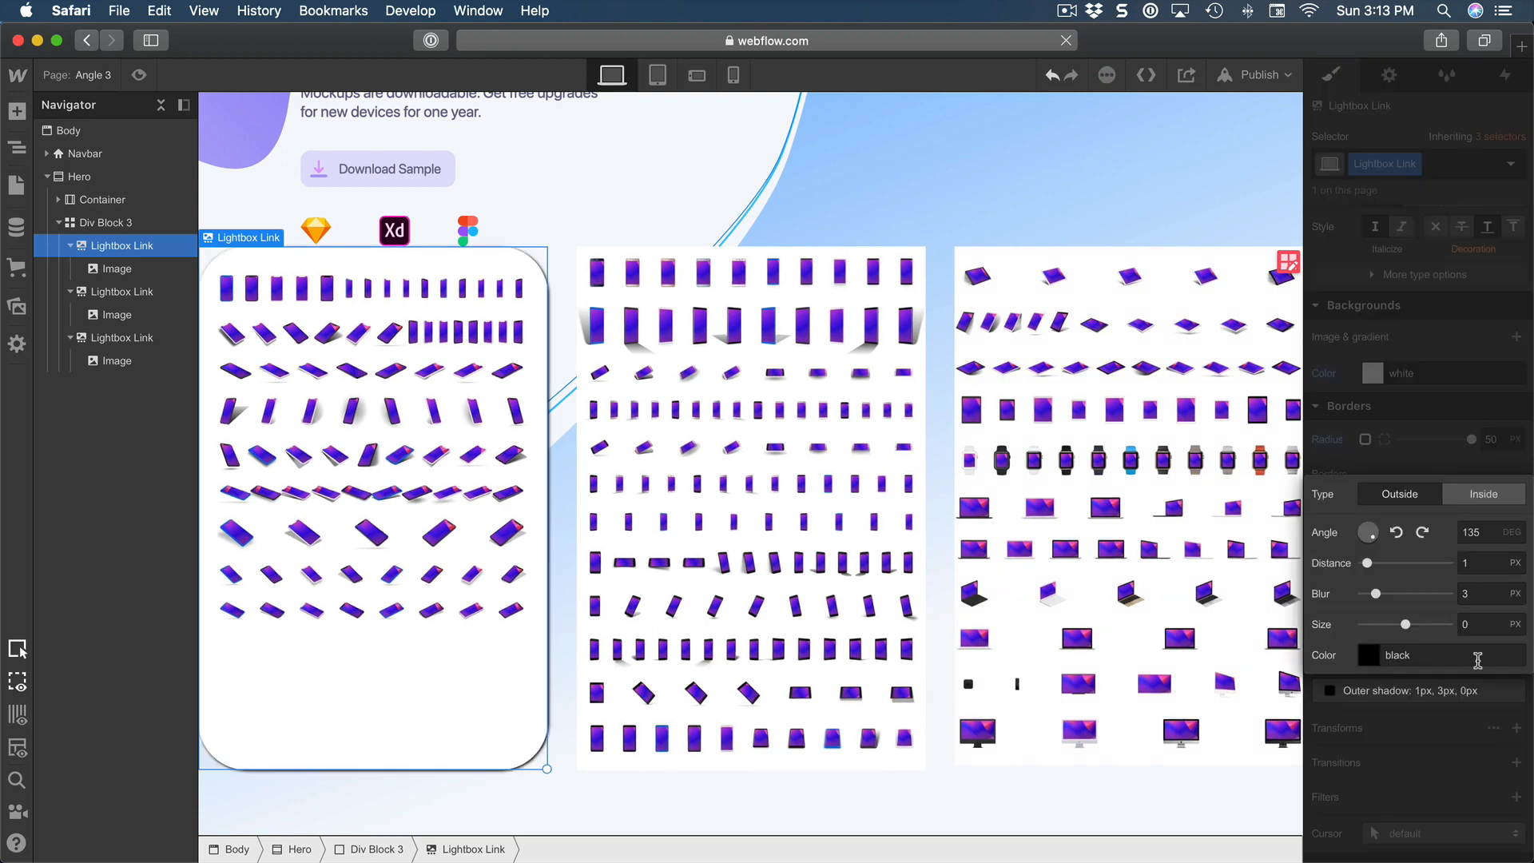
click(1486, 532)
text(180)
key(Return)
click(1492, 564)
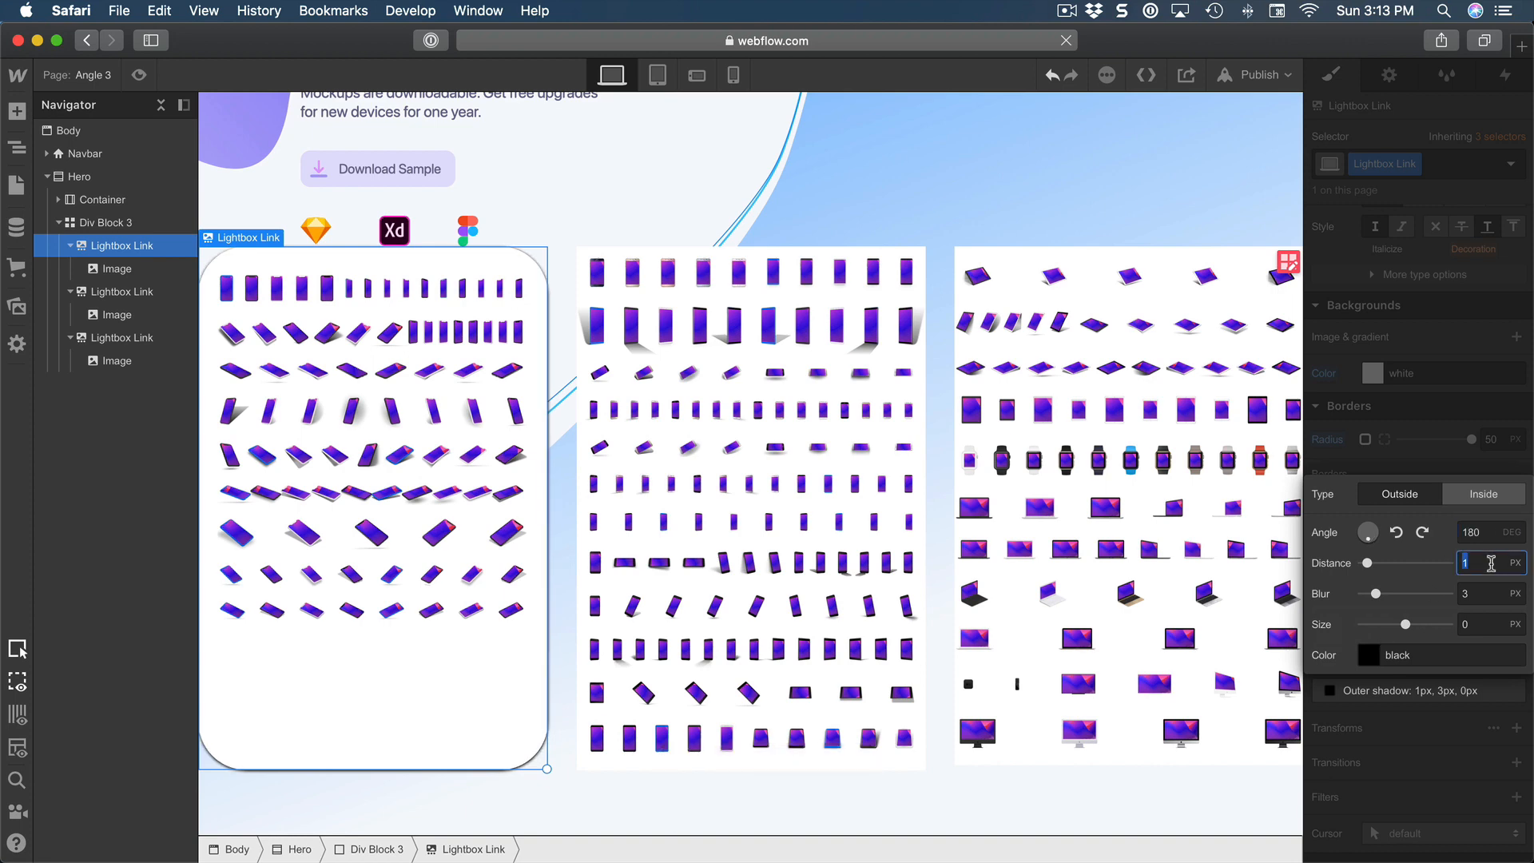
text(30)
key(Return)
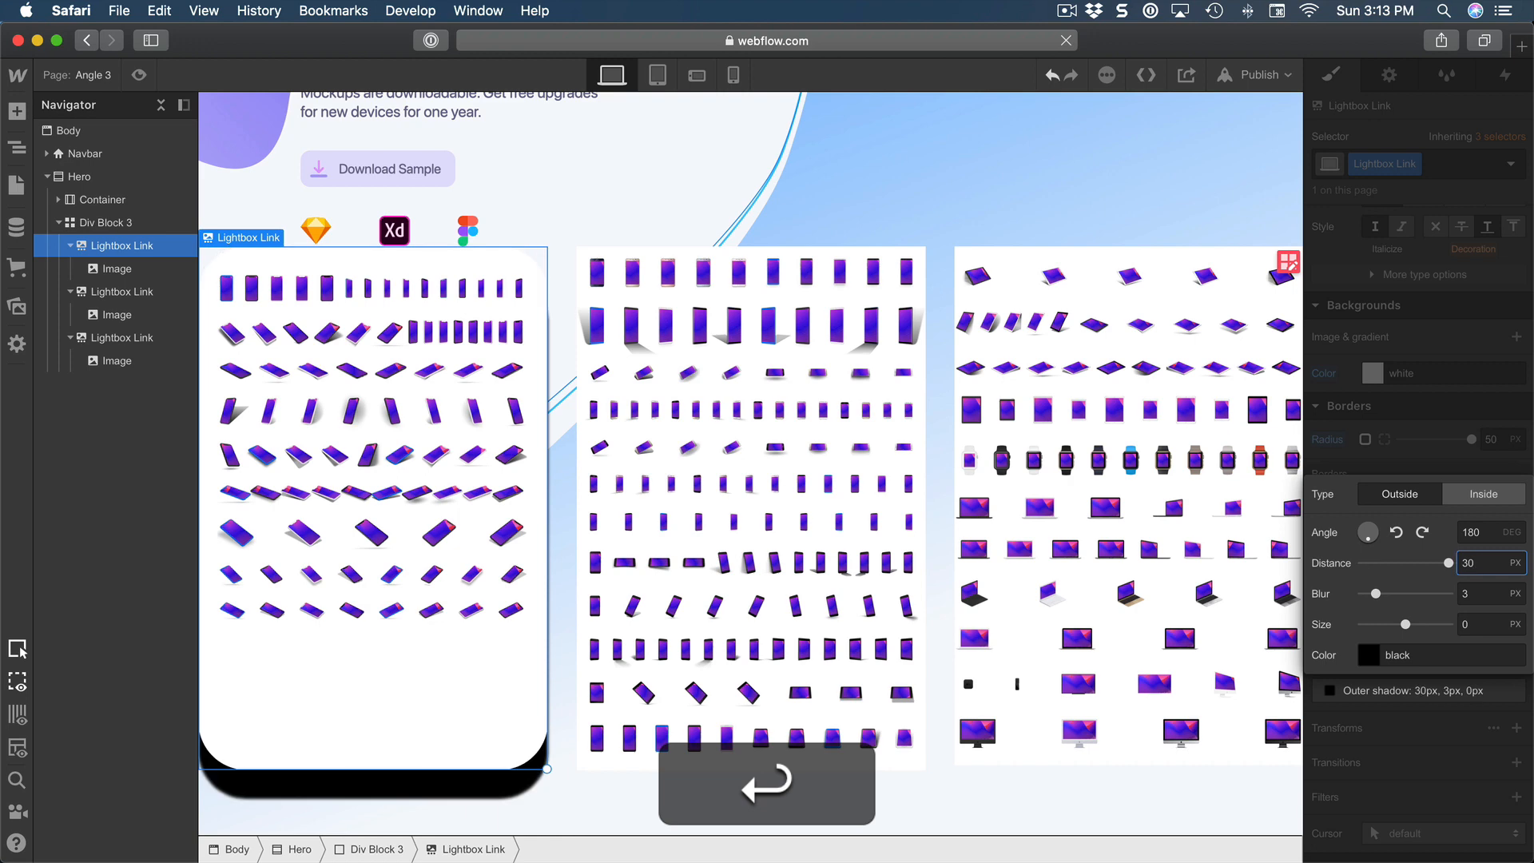
click(1485, 589)
text(60)
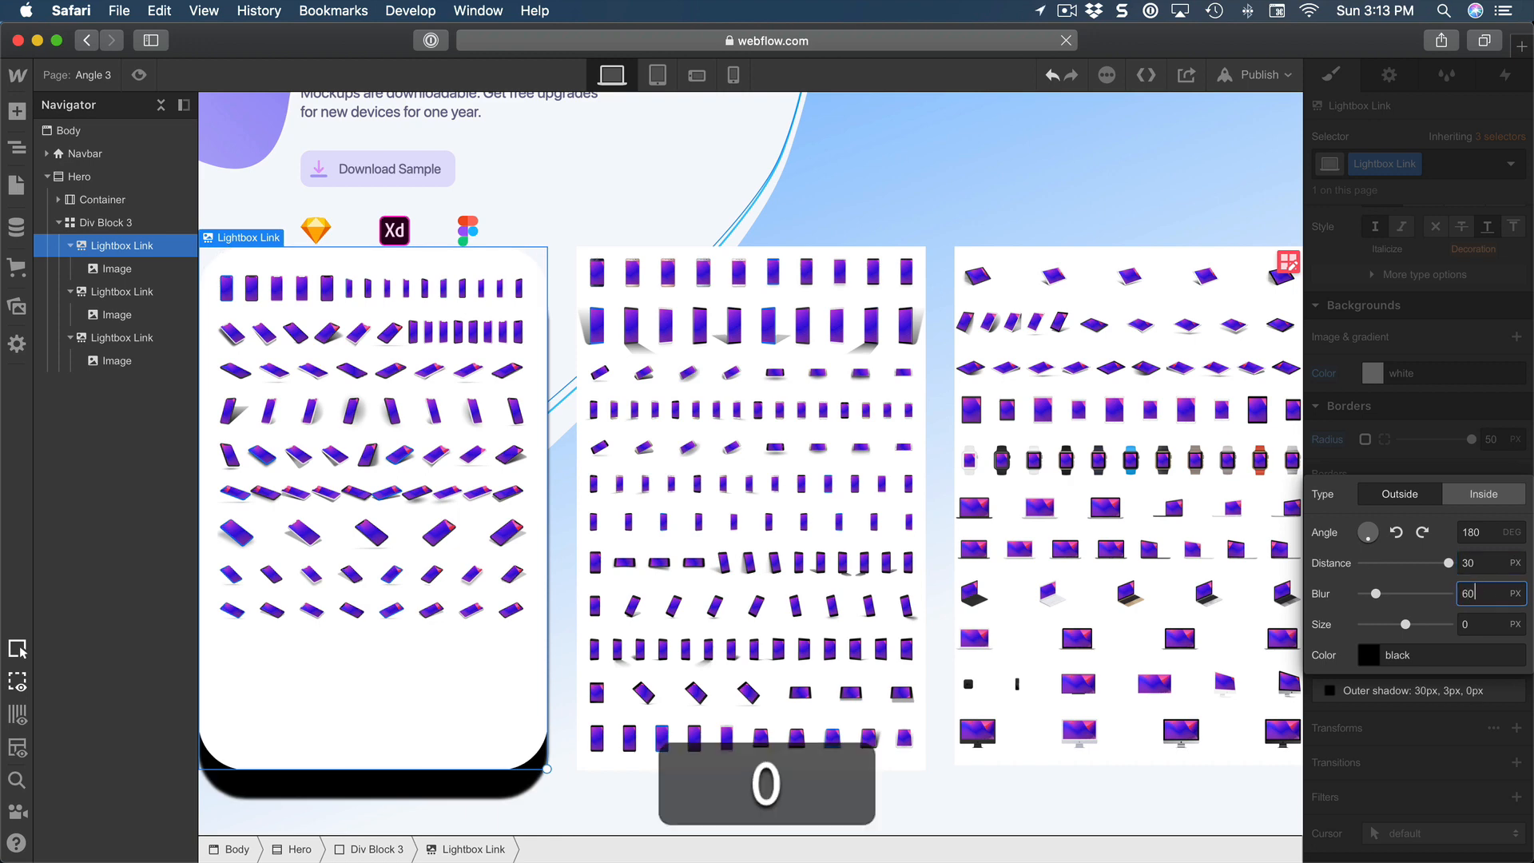
key(Return)
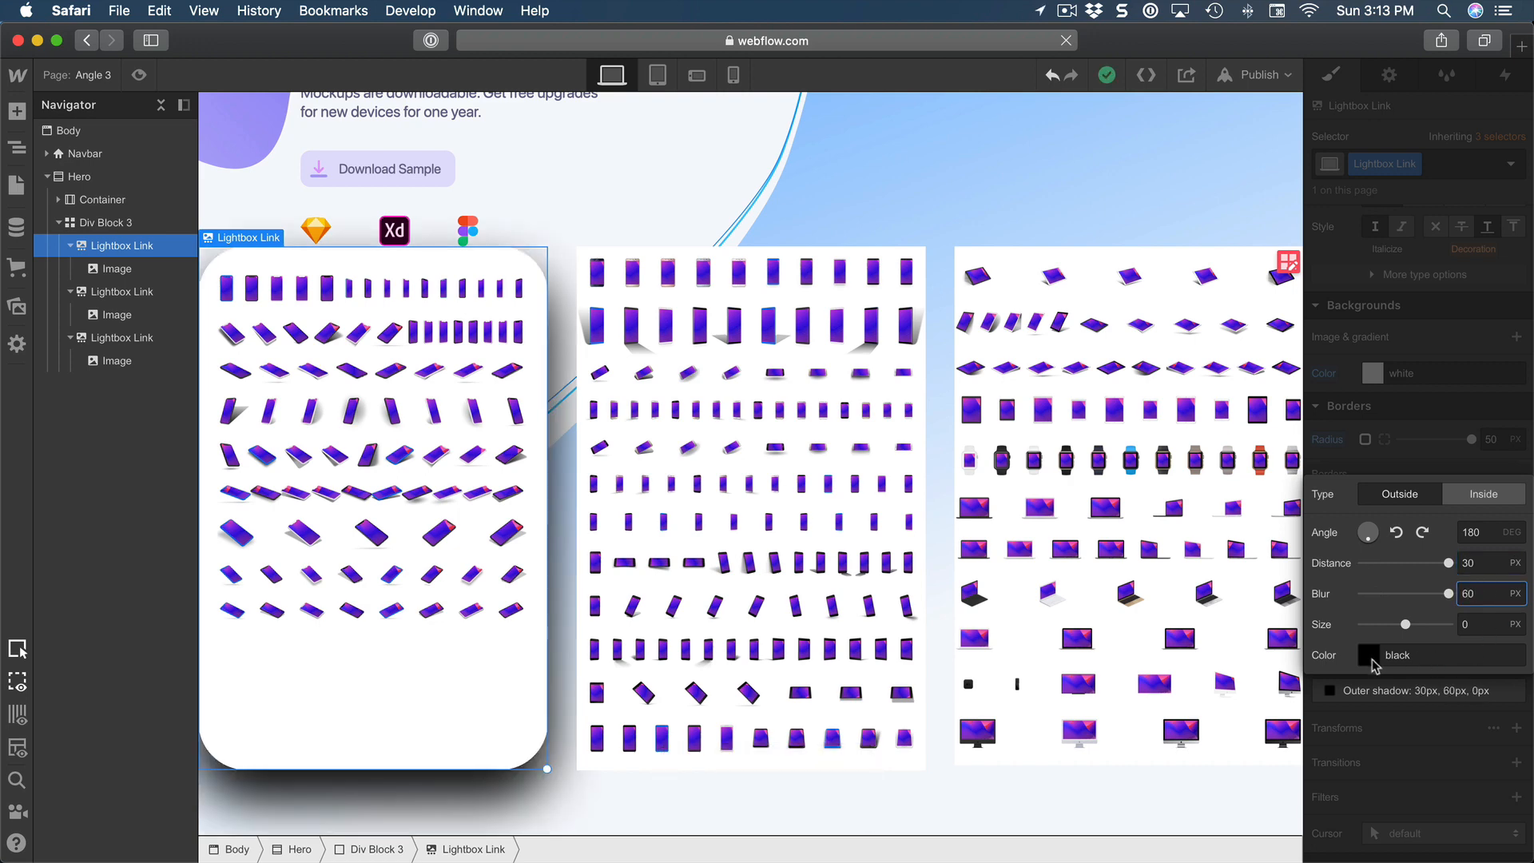
- Reduce the black shadow color's alpha to 15 and finish editing the box shadow
click(1371, 657)
click(1508, 555)
text(1)
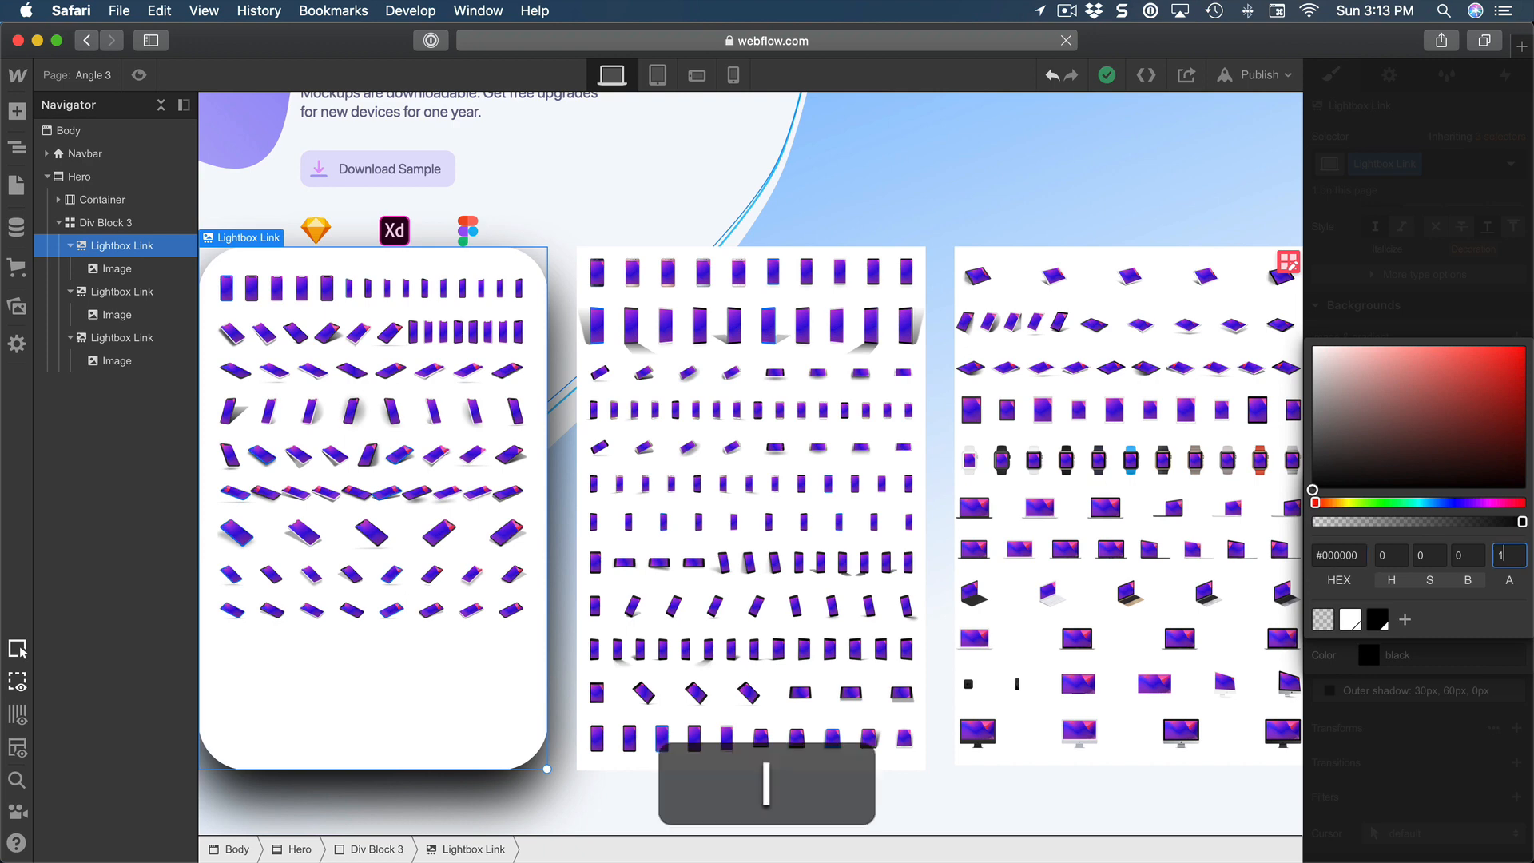
text(5)
key(Return)
click(1479, 308)
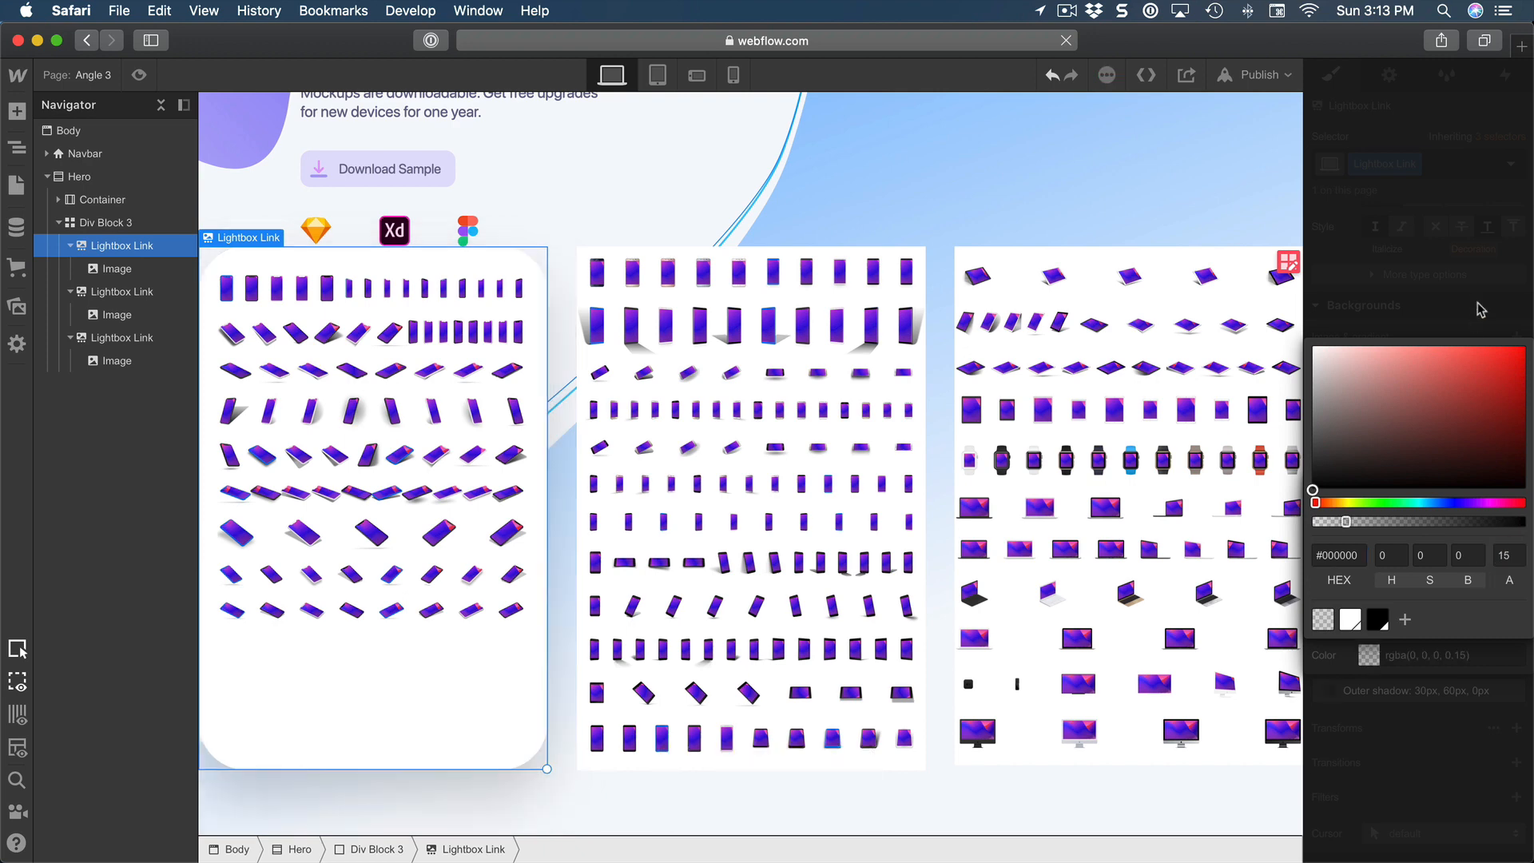
click(1385, 435)
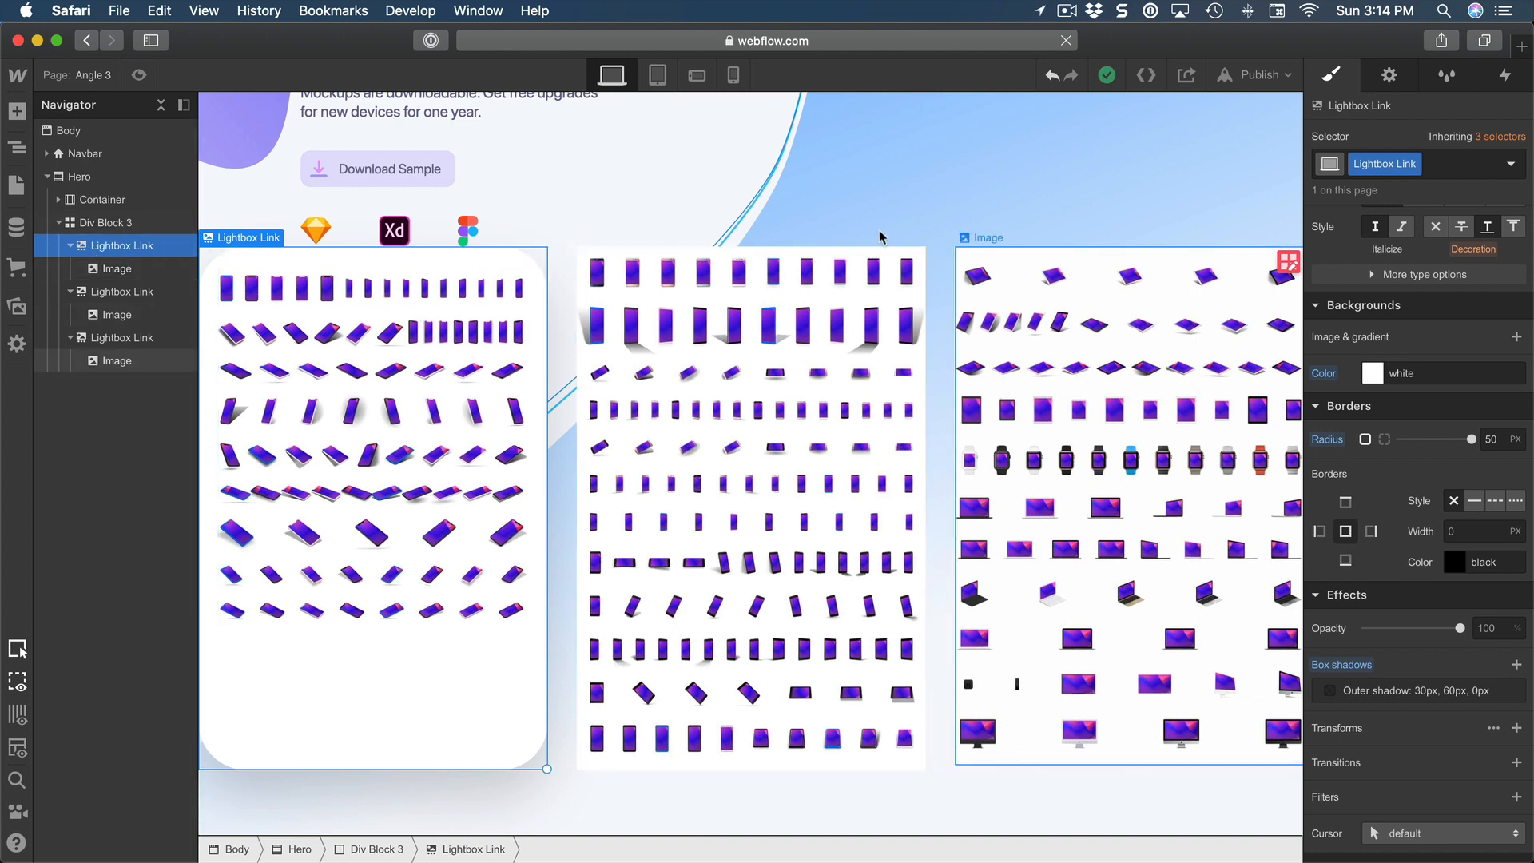
- Compare the style settings of the second Lightbox Link with the first one's class, padding, background, radius and shadow
click(115, 292)
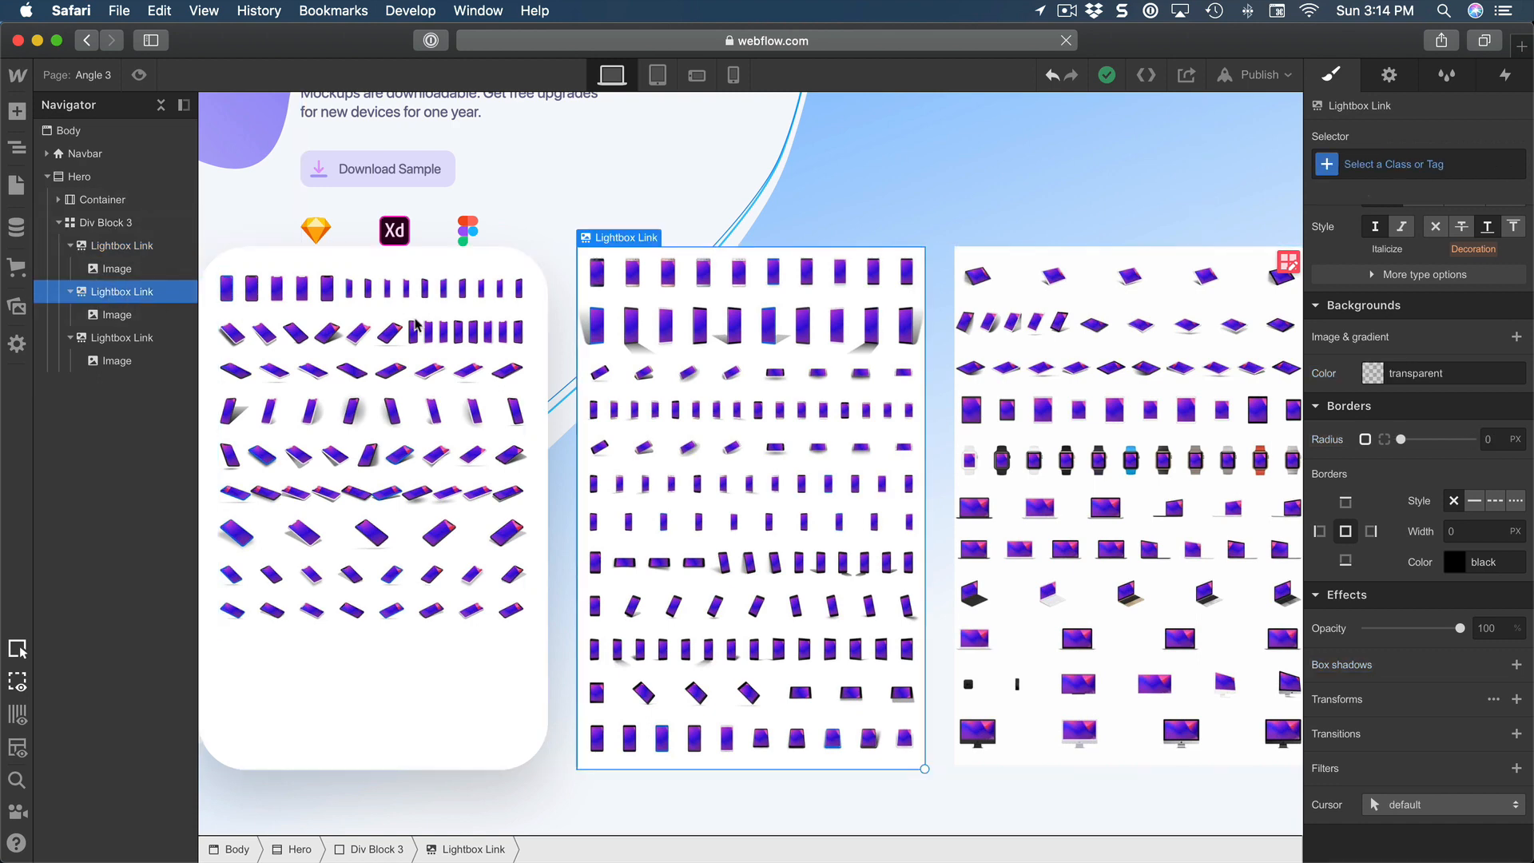
scroll(871, 320, down, 1)
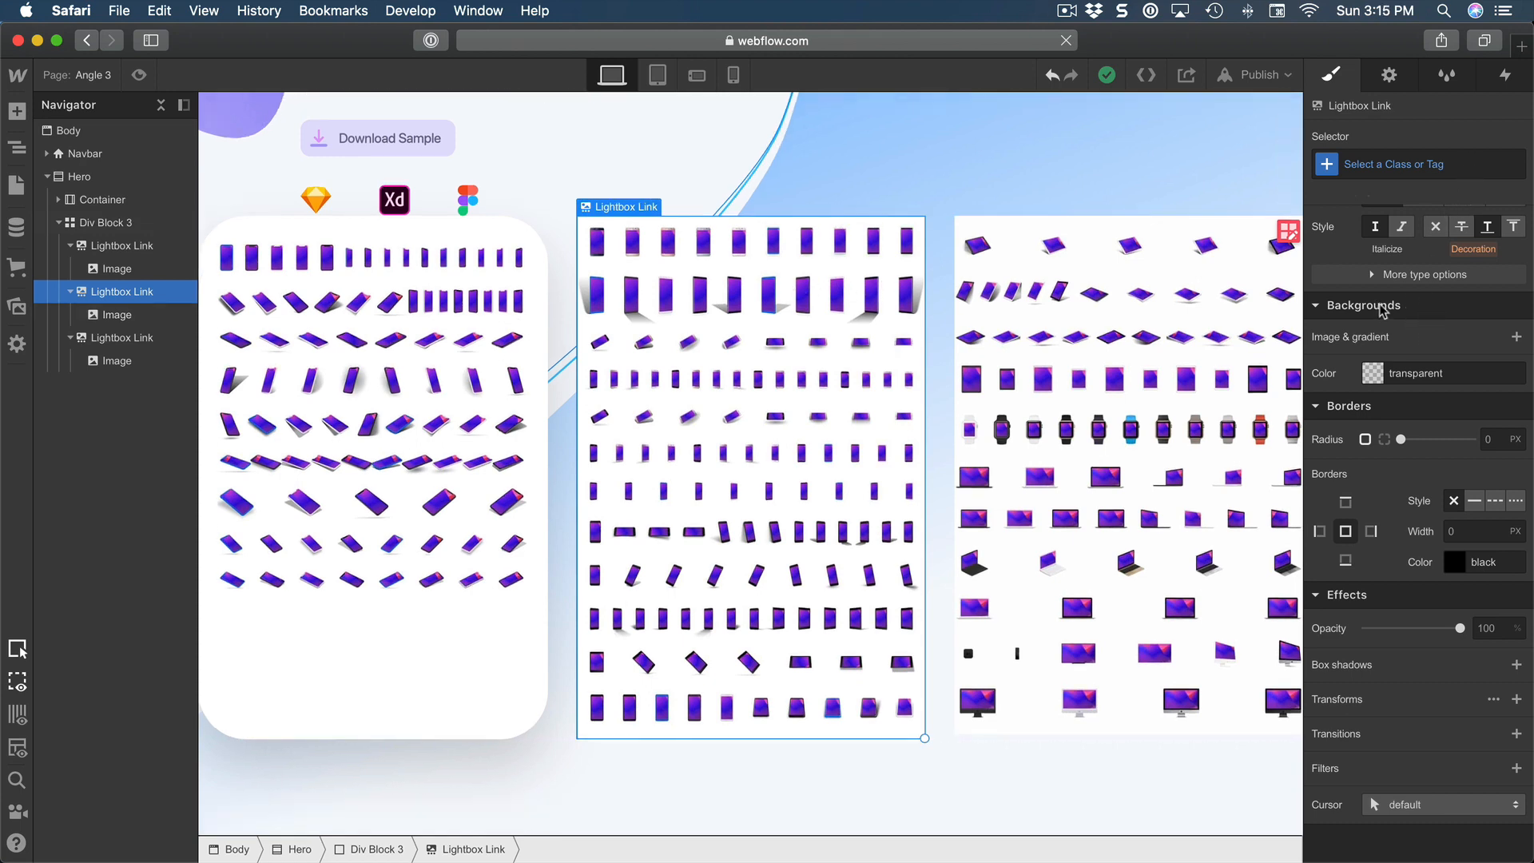
scroll(1409, 302, up, 5)
scroll(516, 381, up, 5)
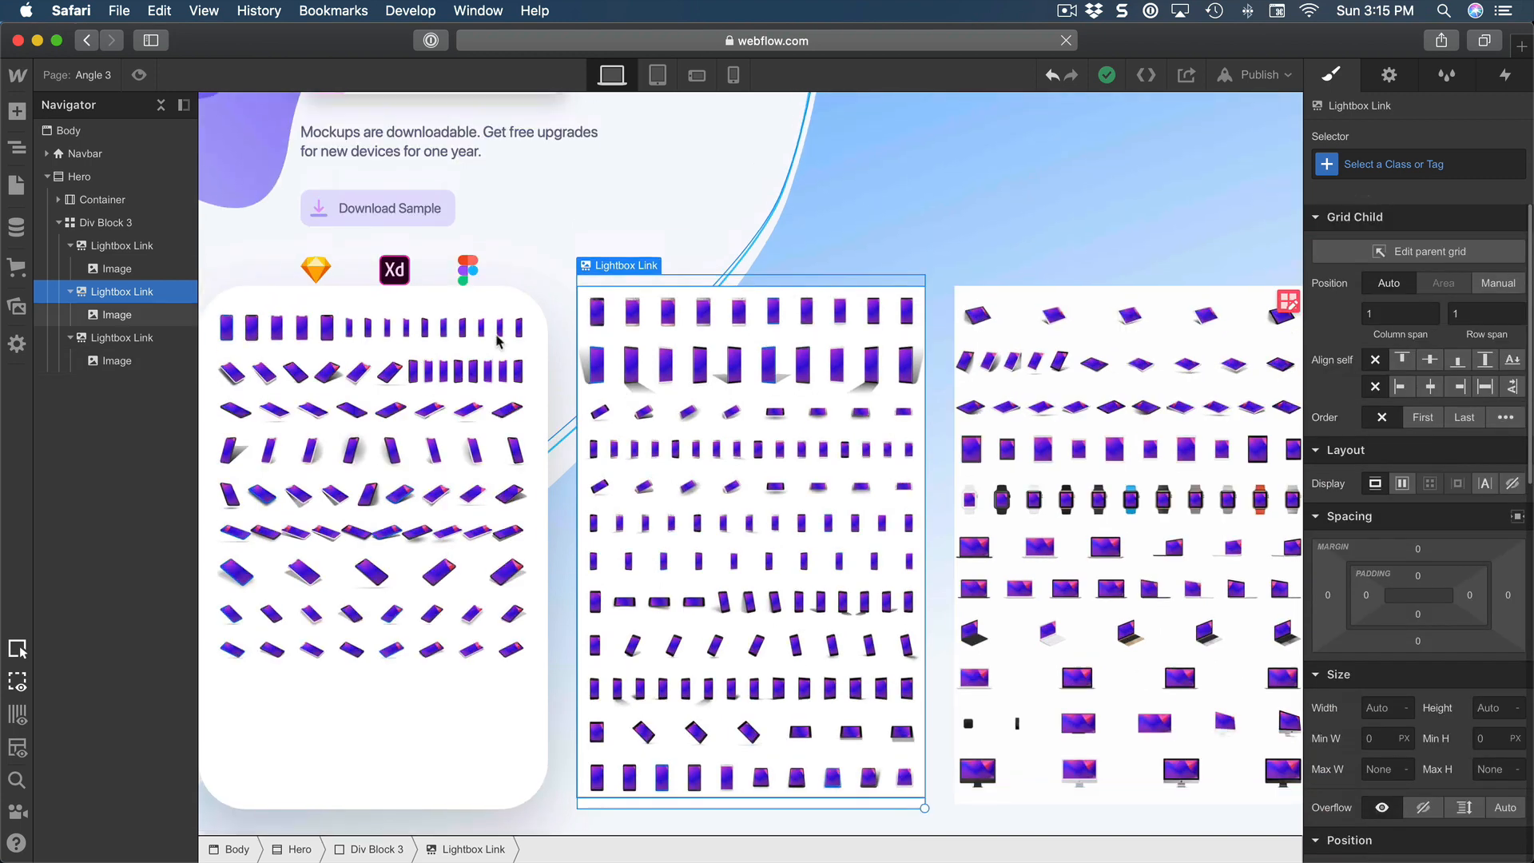
scroll(515, 380, down, 3)
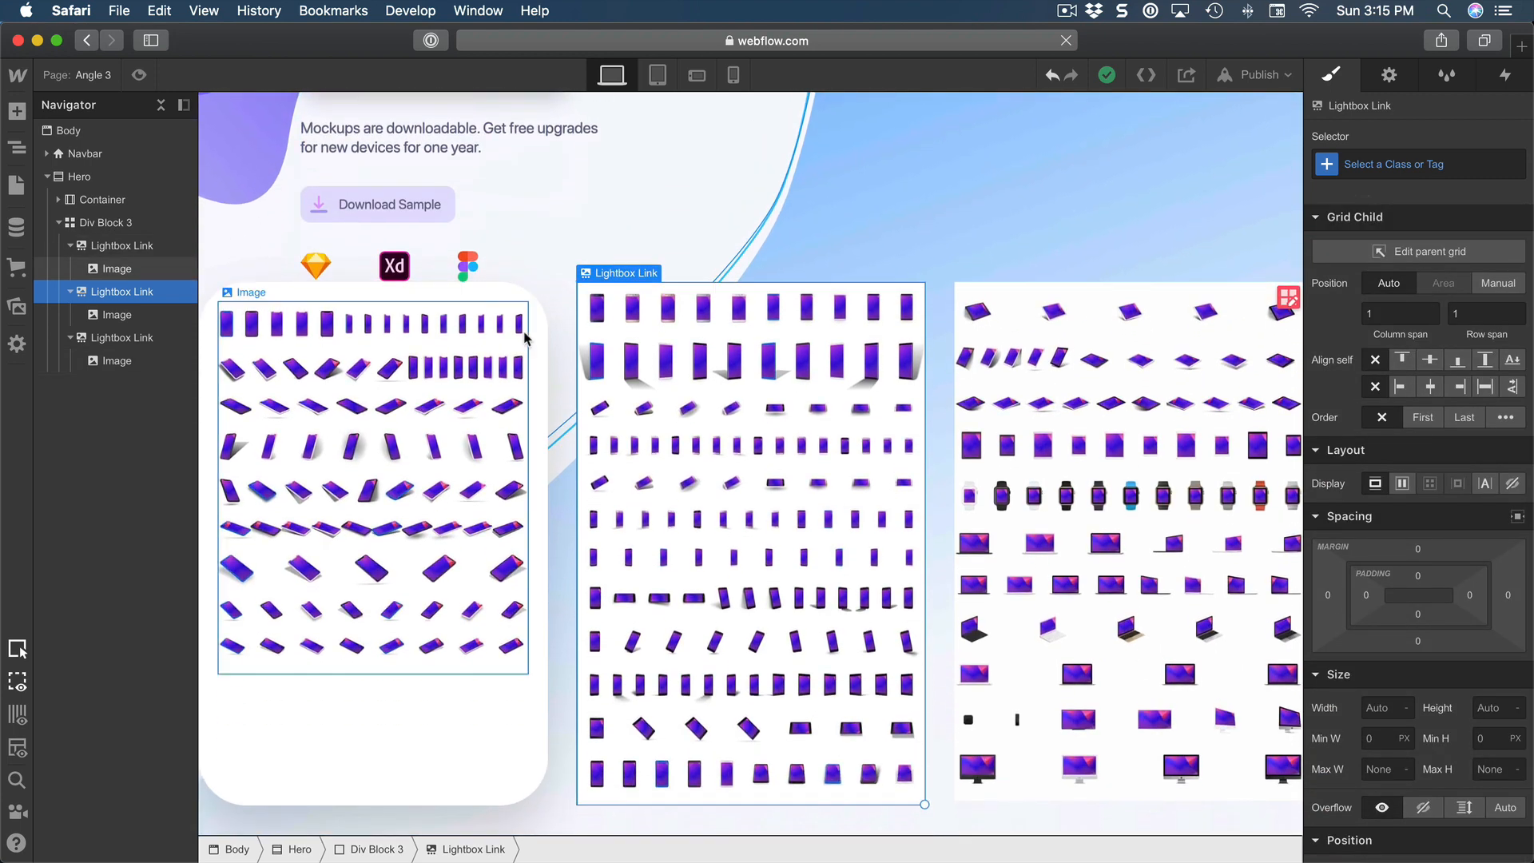
click(132, 247)
scroll(1450, 224, down, 4)
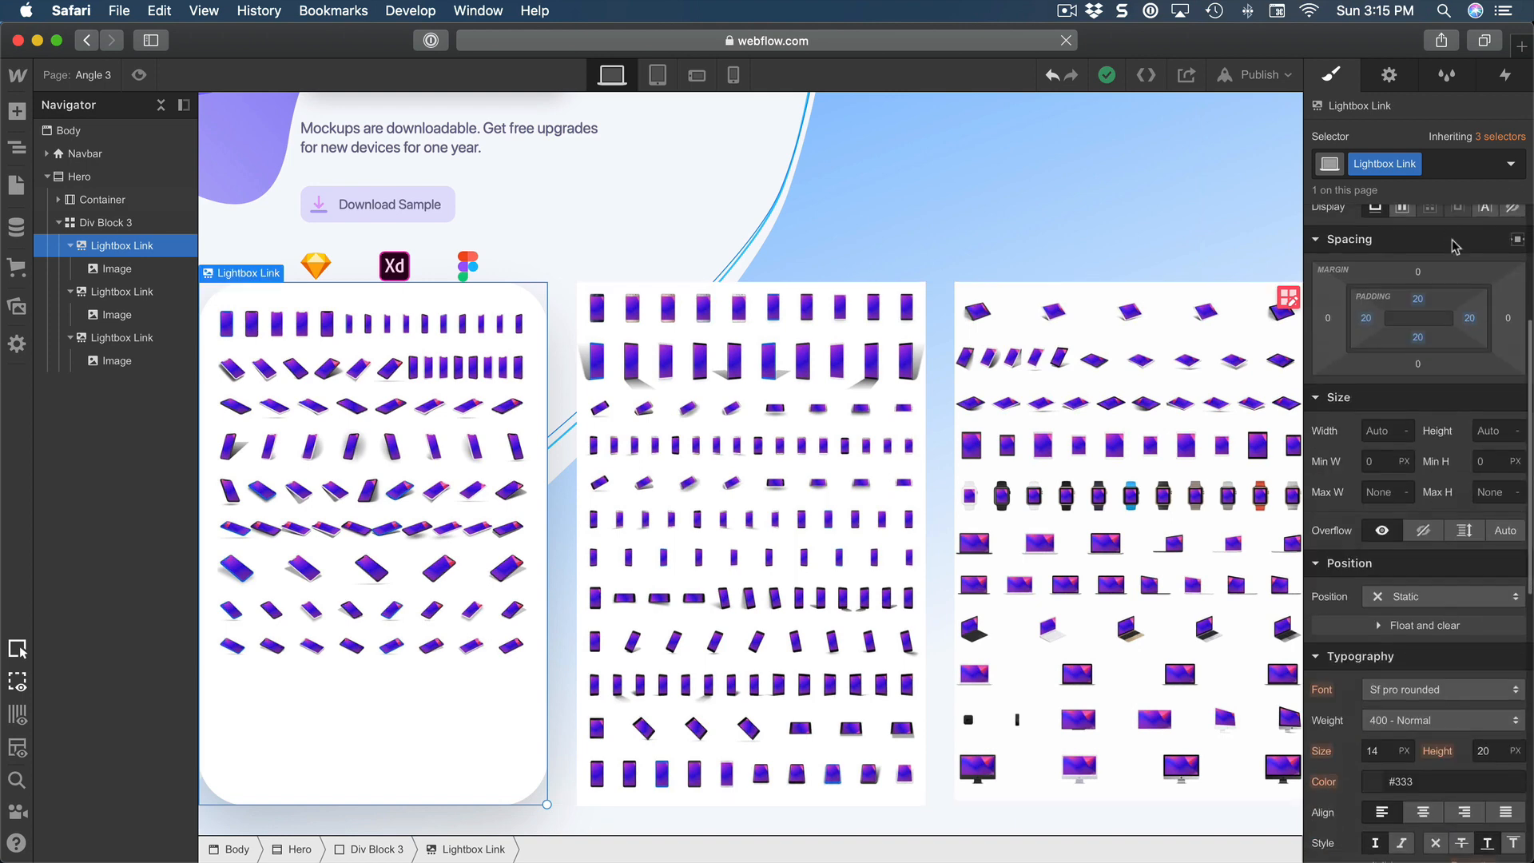
scroll(1398, 413, down, 8)
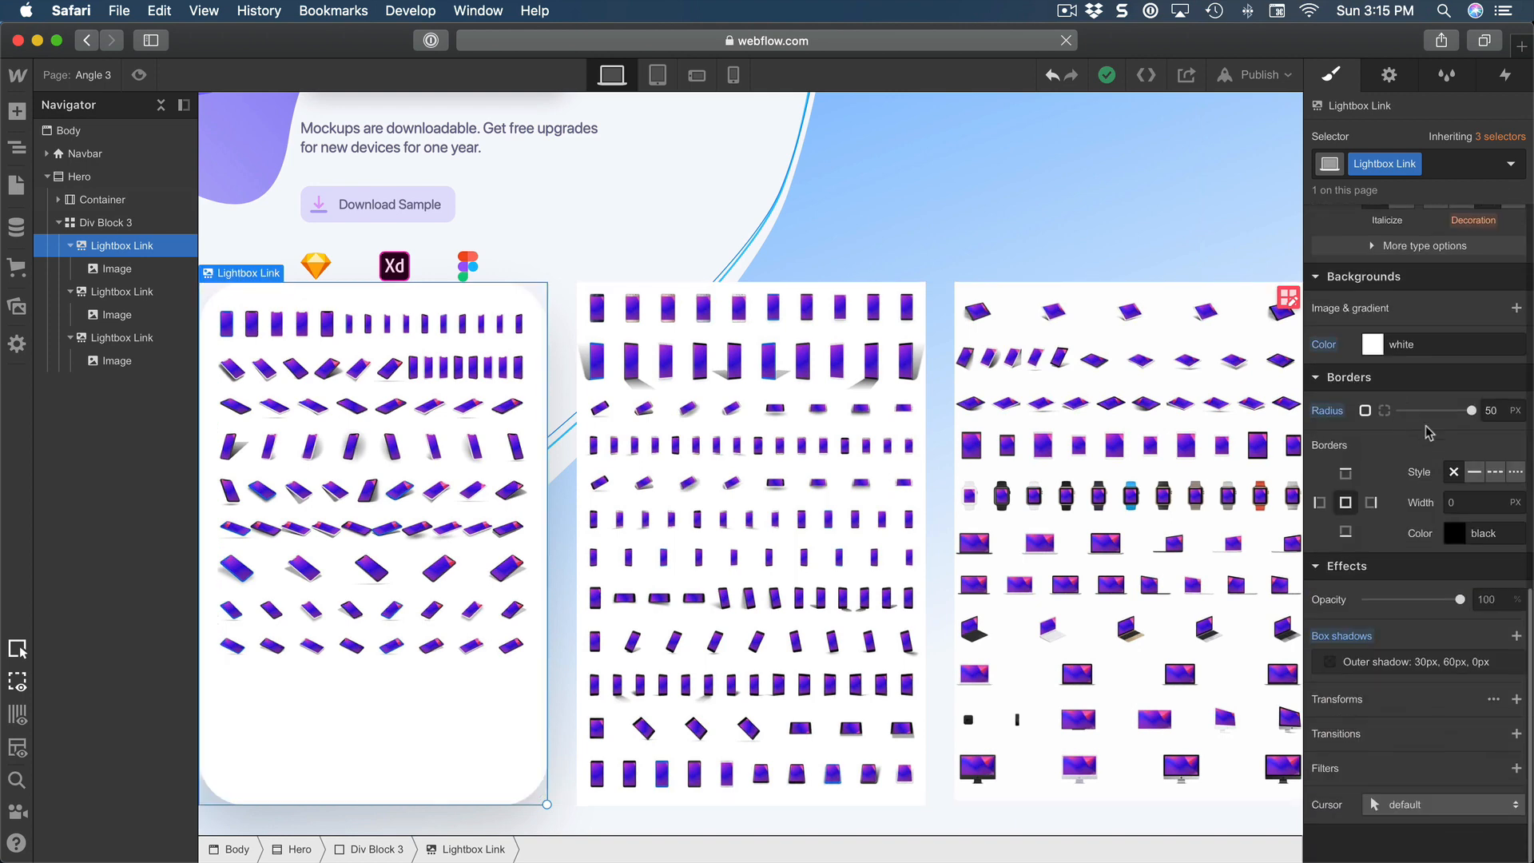
scroll(1395, 344, up, 12)
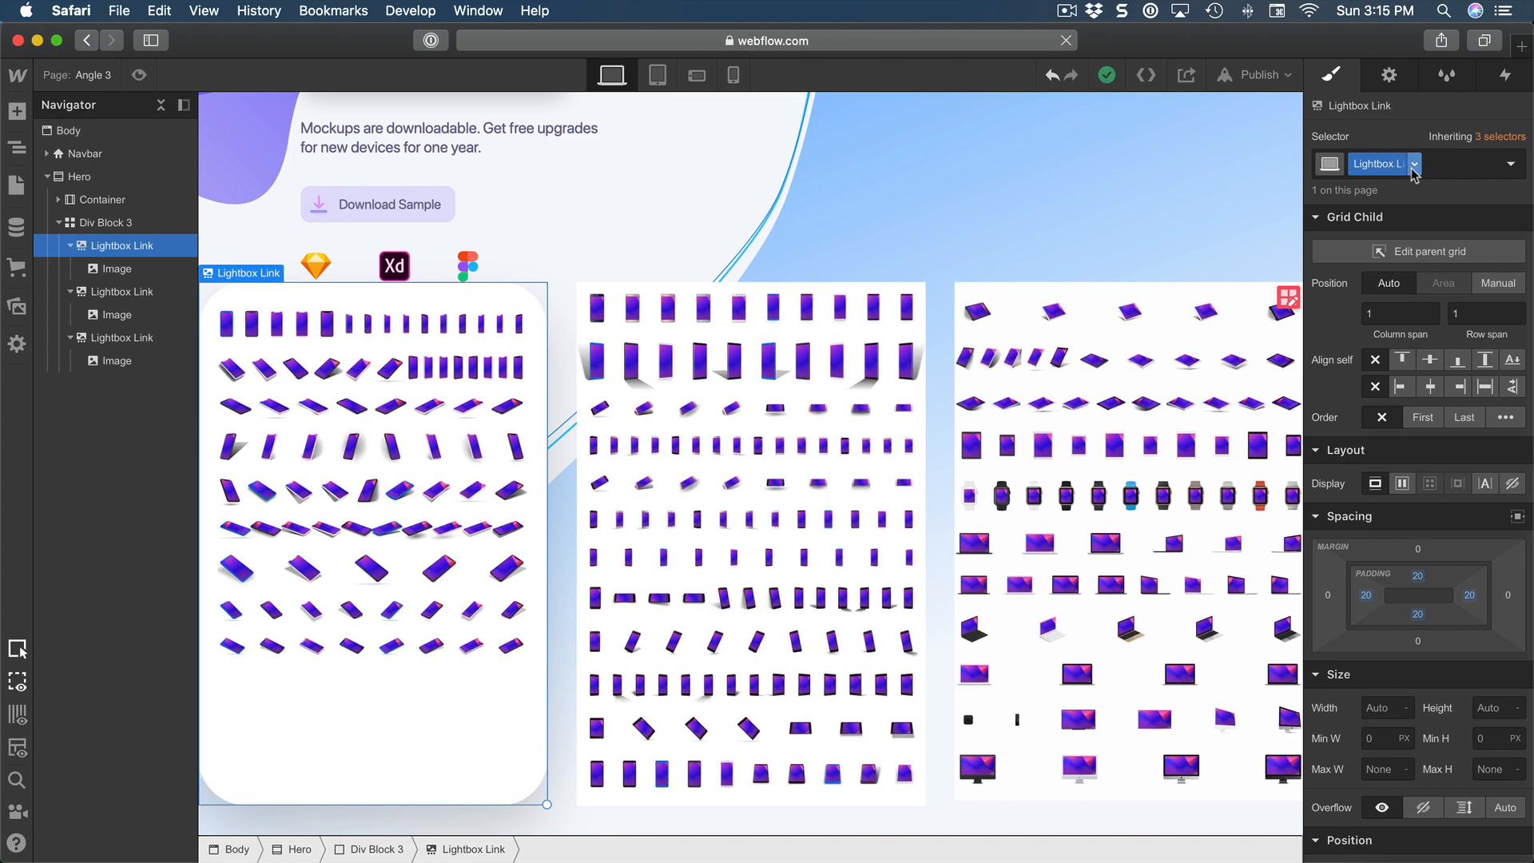
- Apply the existing Lightbox Link class to the second Lightbox Link in the grid
click(112, 294)
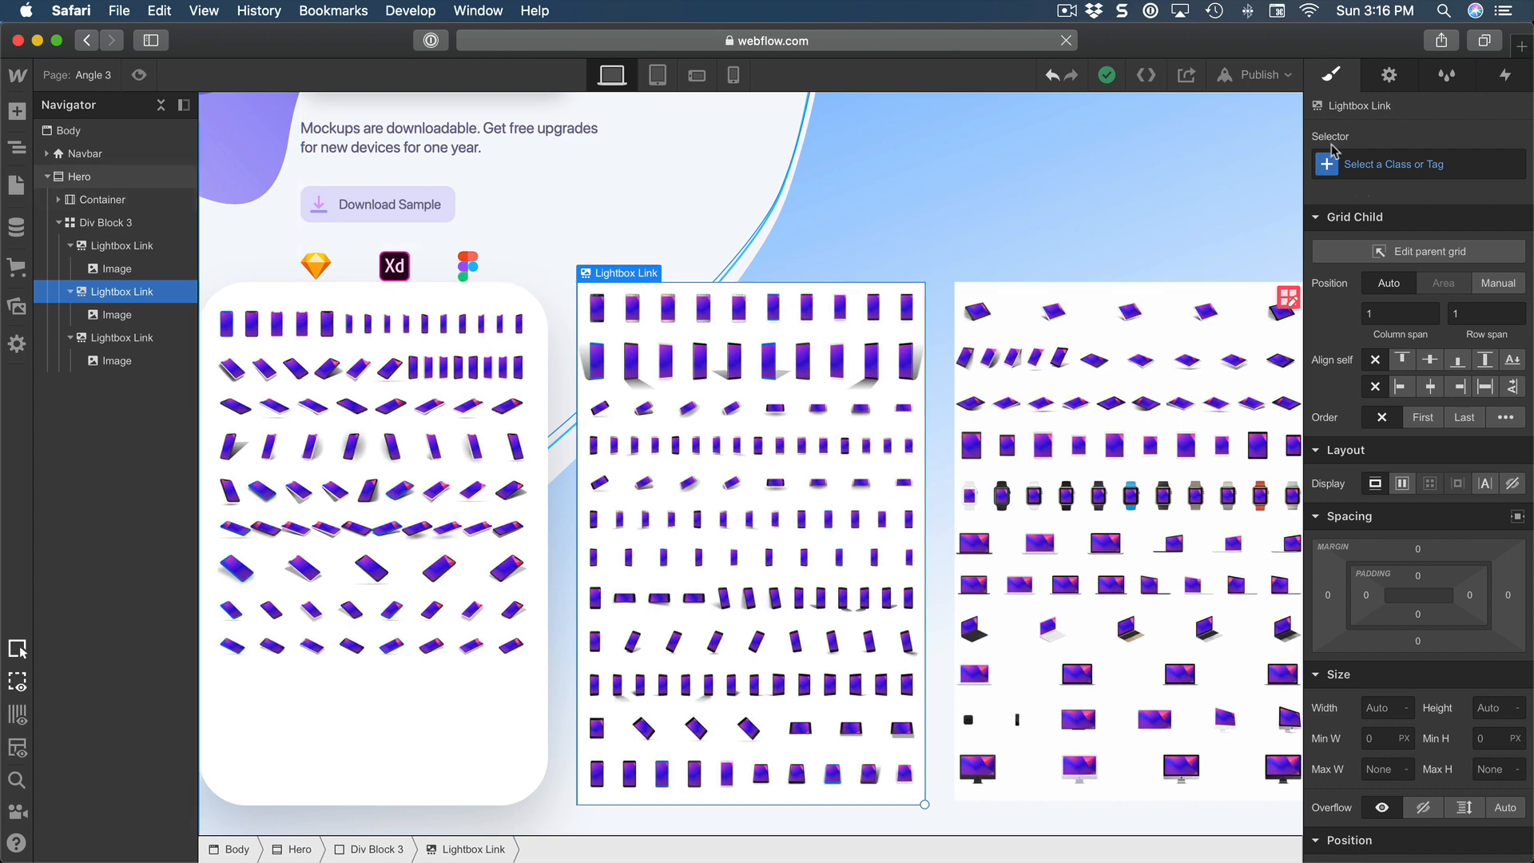
click(1378, 163)
text(Lightbox)
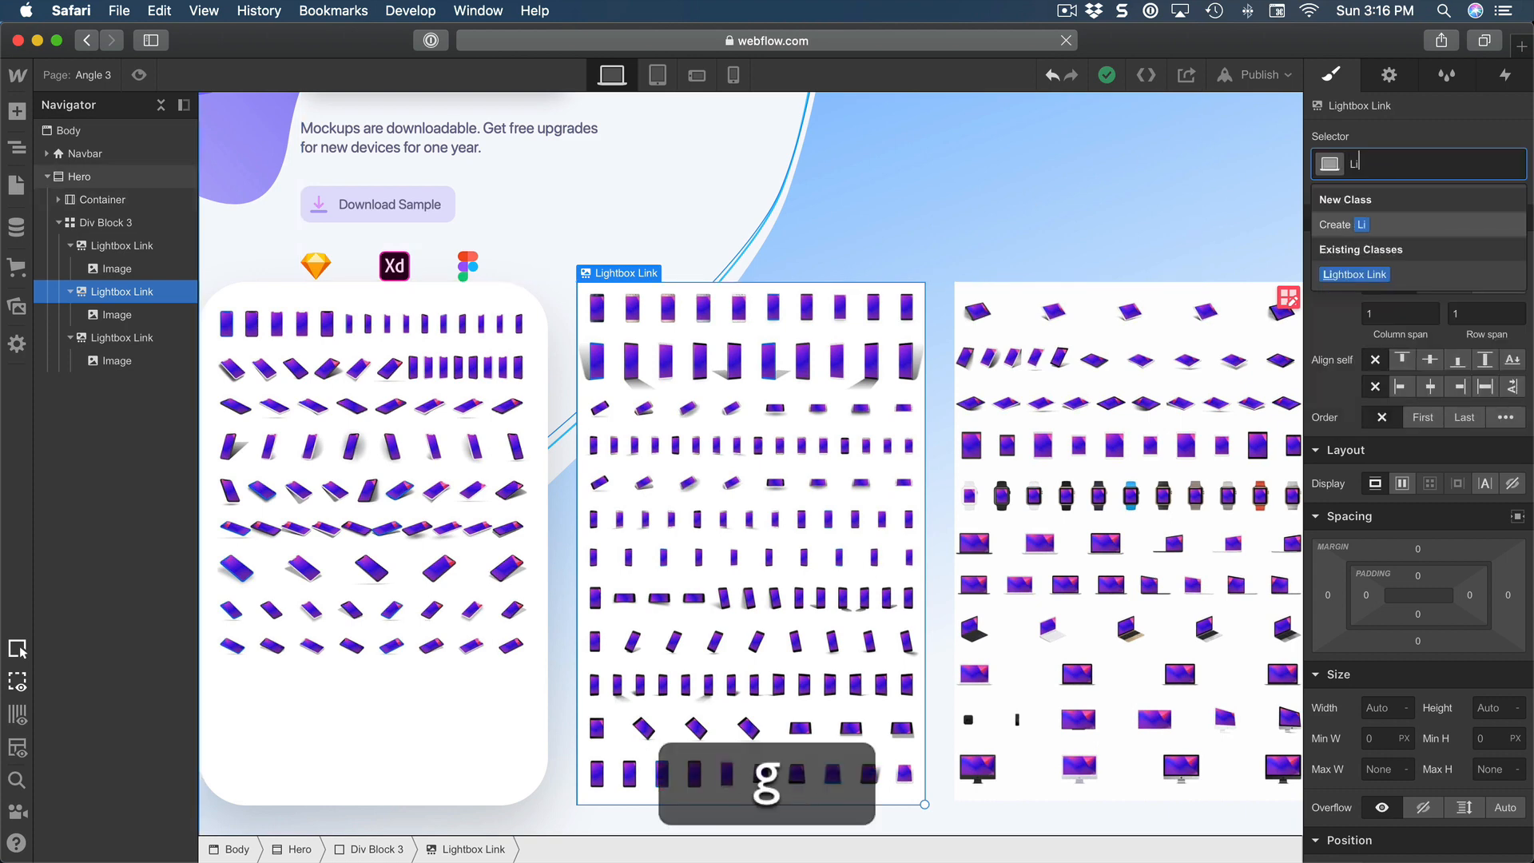
click(1428, 274)
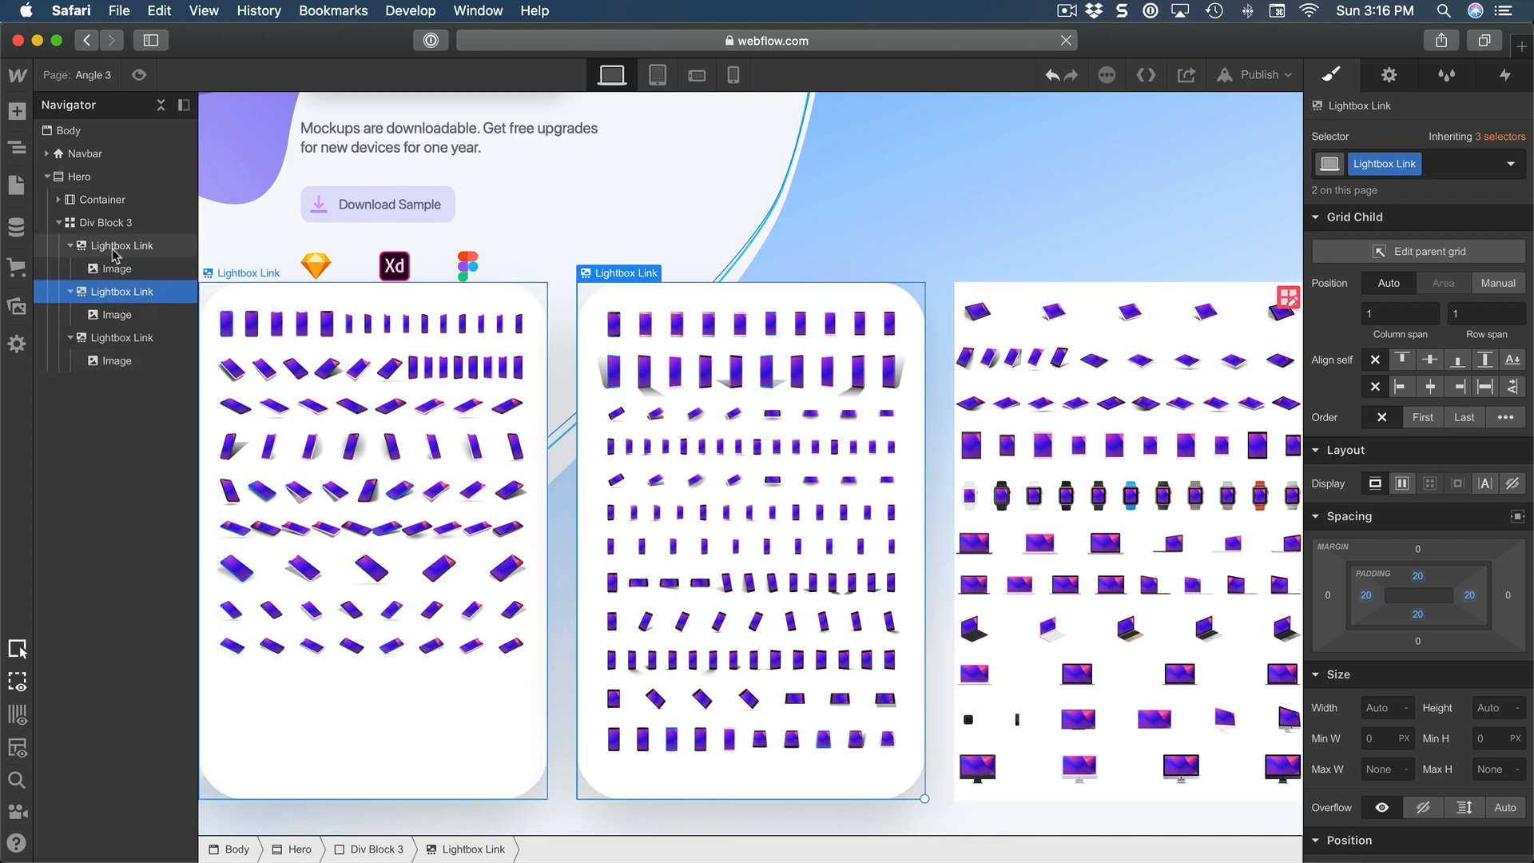
- Apply the existing Lightbox Link class to the third Lightbox Link in the grid
click(126, 339)
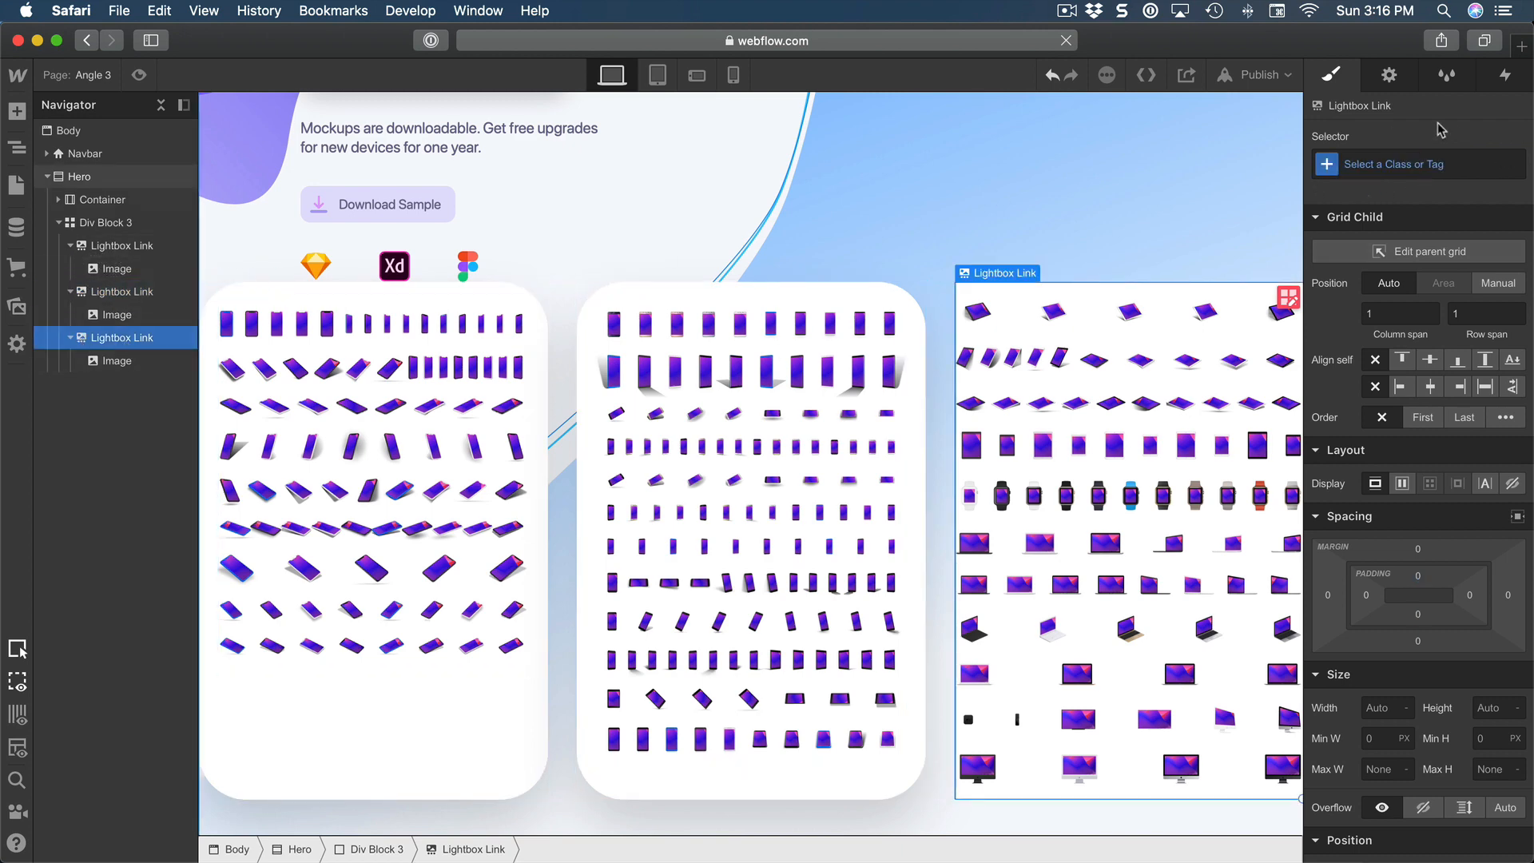
click(1374, 162)
text(light)
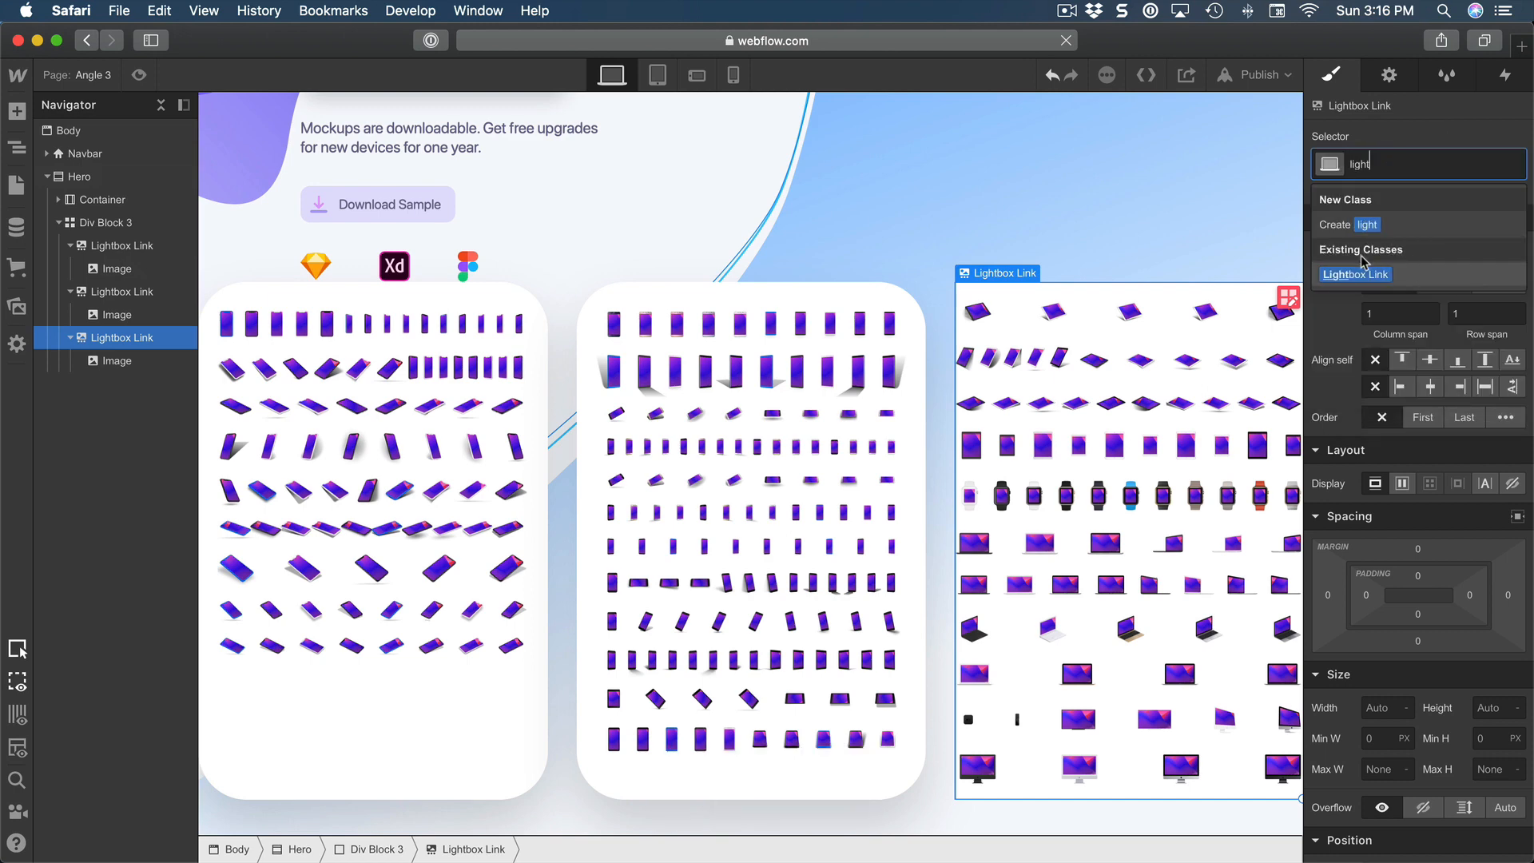
click(1414, 277)
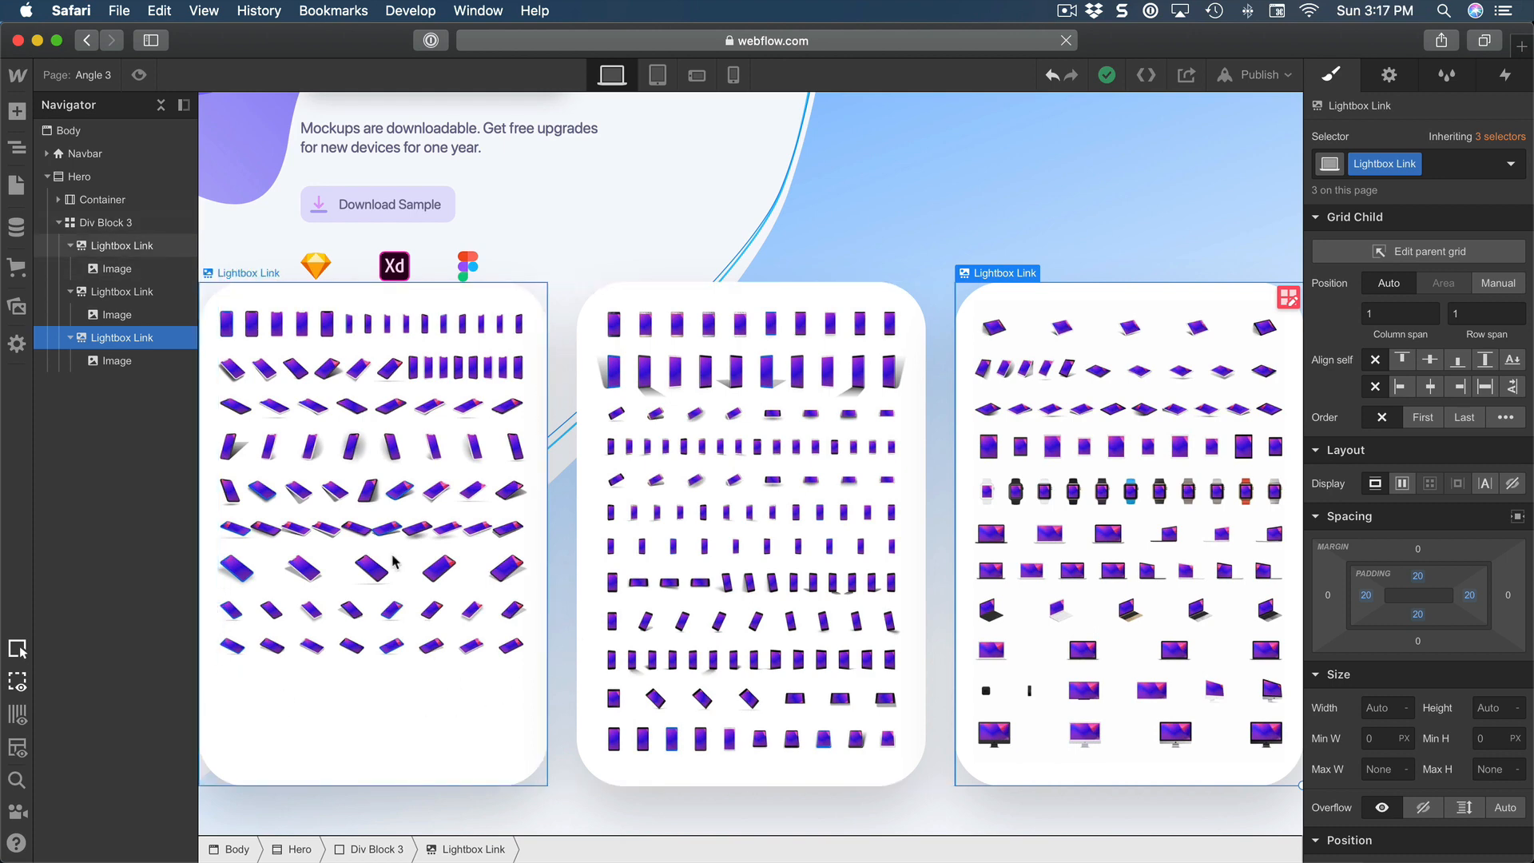
- Align the items of Div Block 3 to the start vertically and set its padding to 30 px on all four sides
click(119, 227)
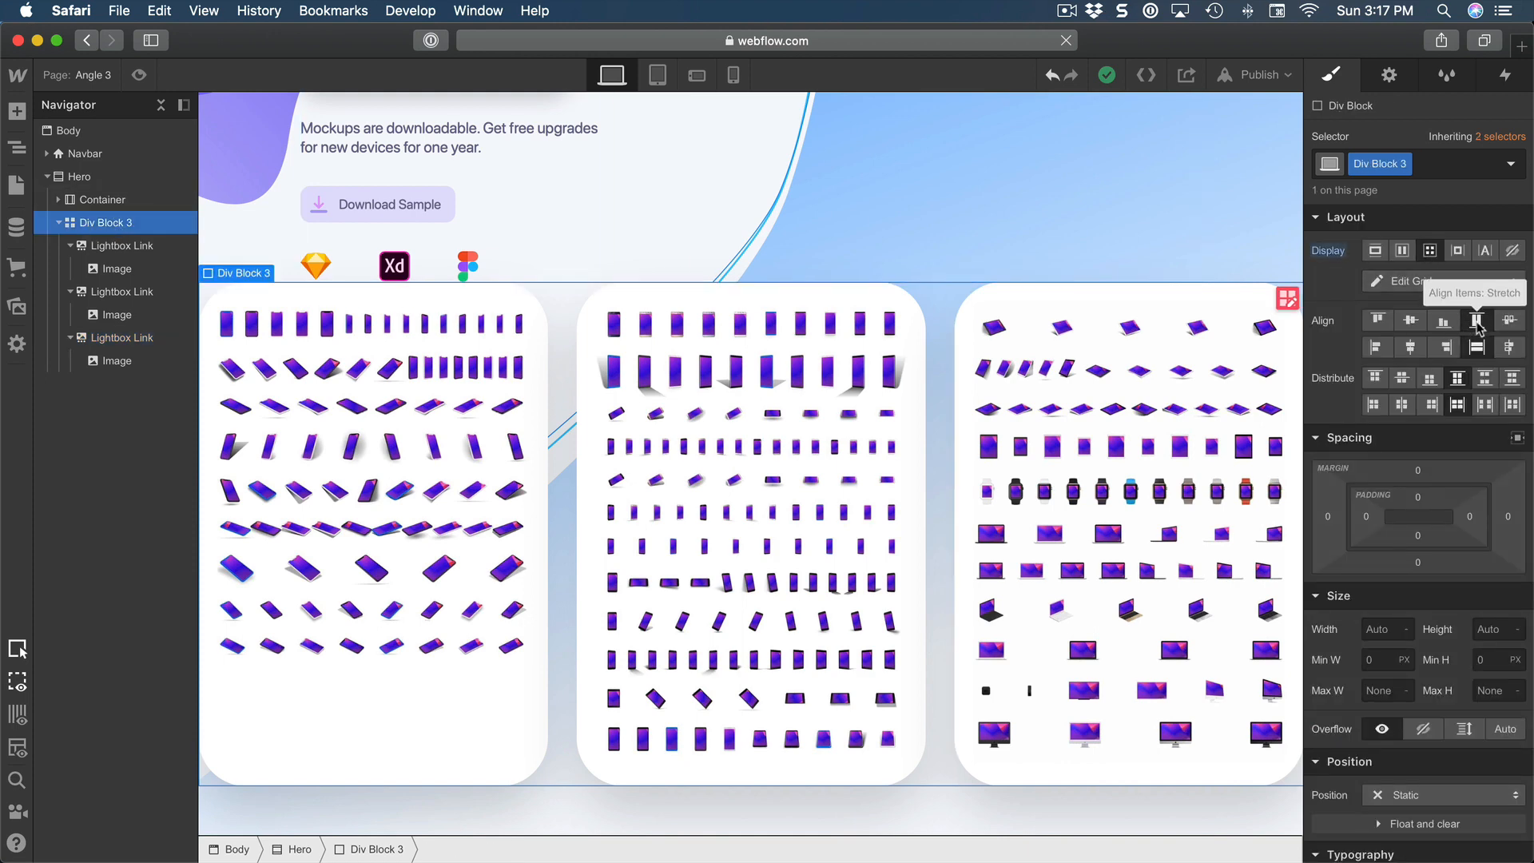
click(1377, 321)
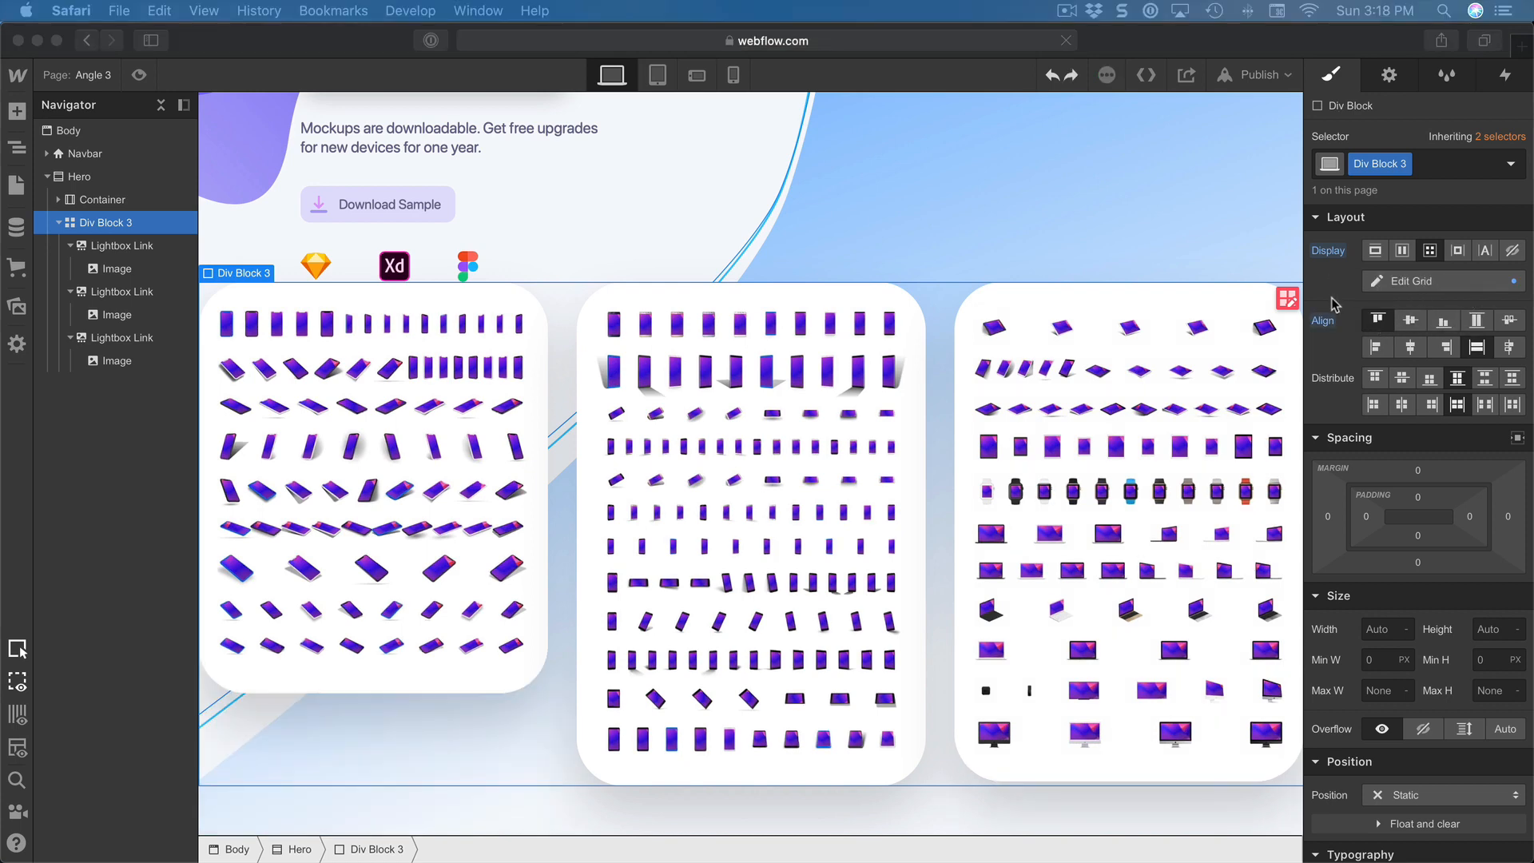
scroll(1331, 306, down, 3)
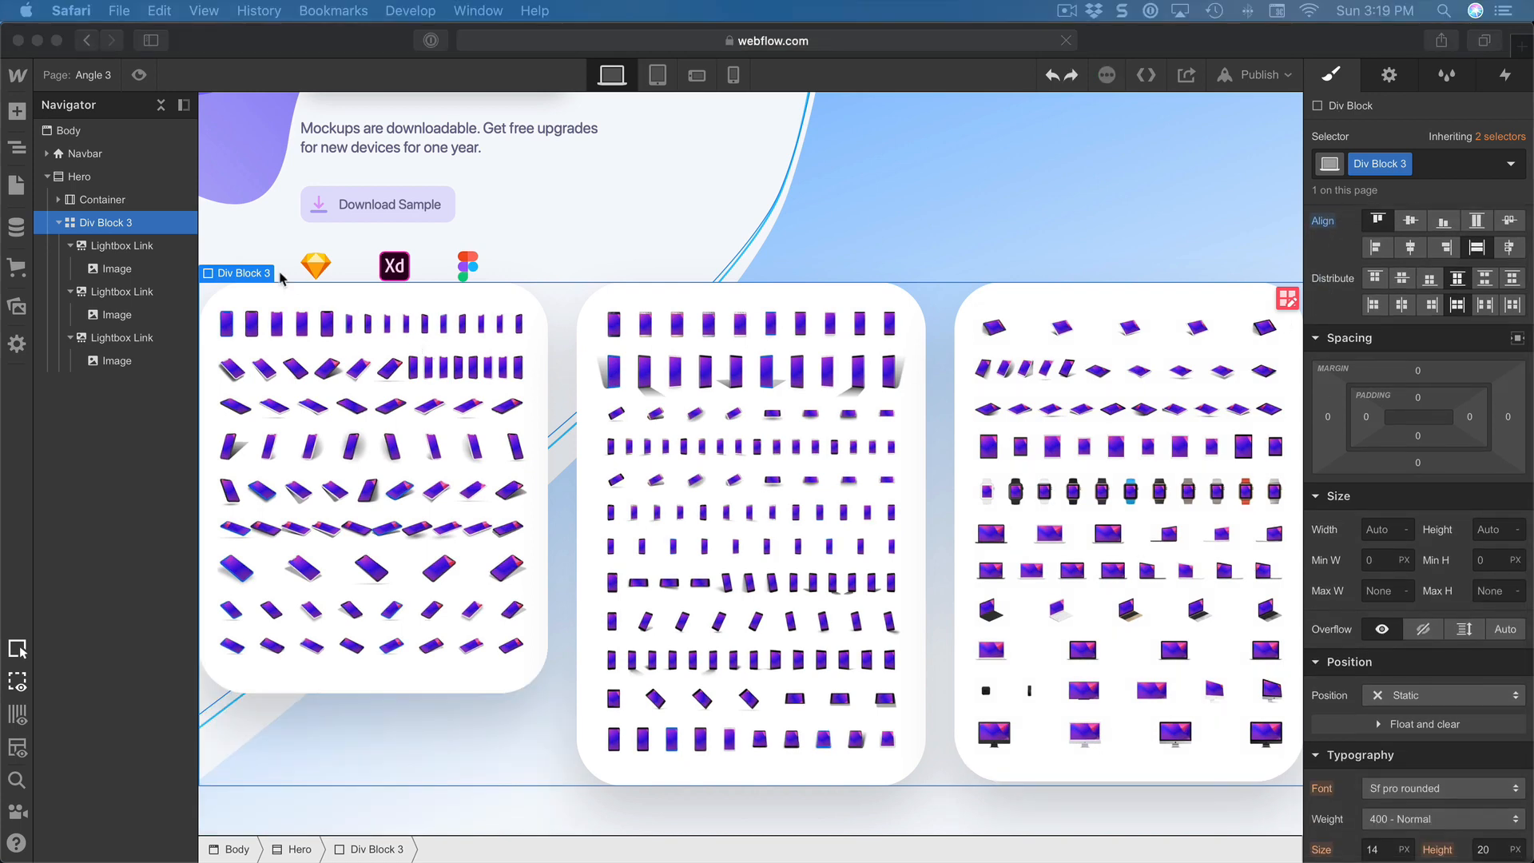
shift+click(1418, 398)
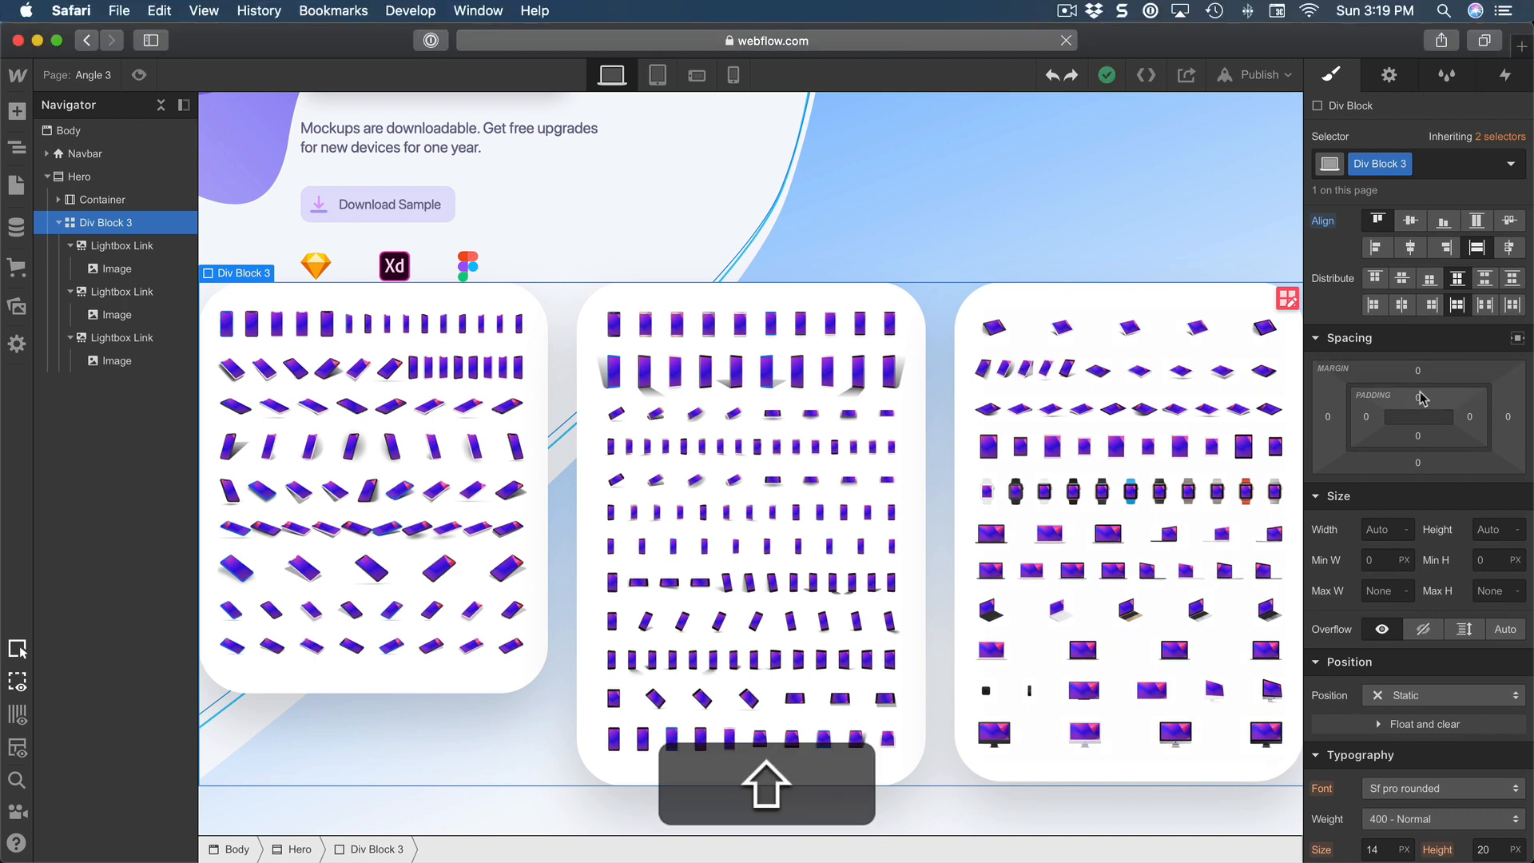
drag(1418, 397, 1421, 485)
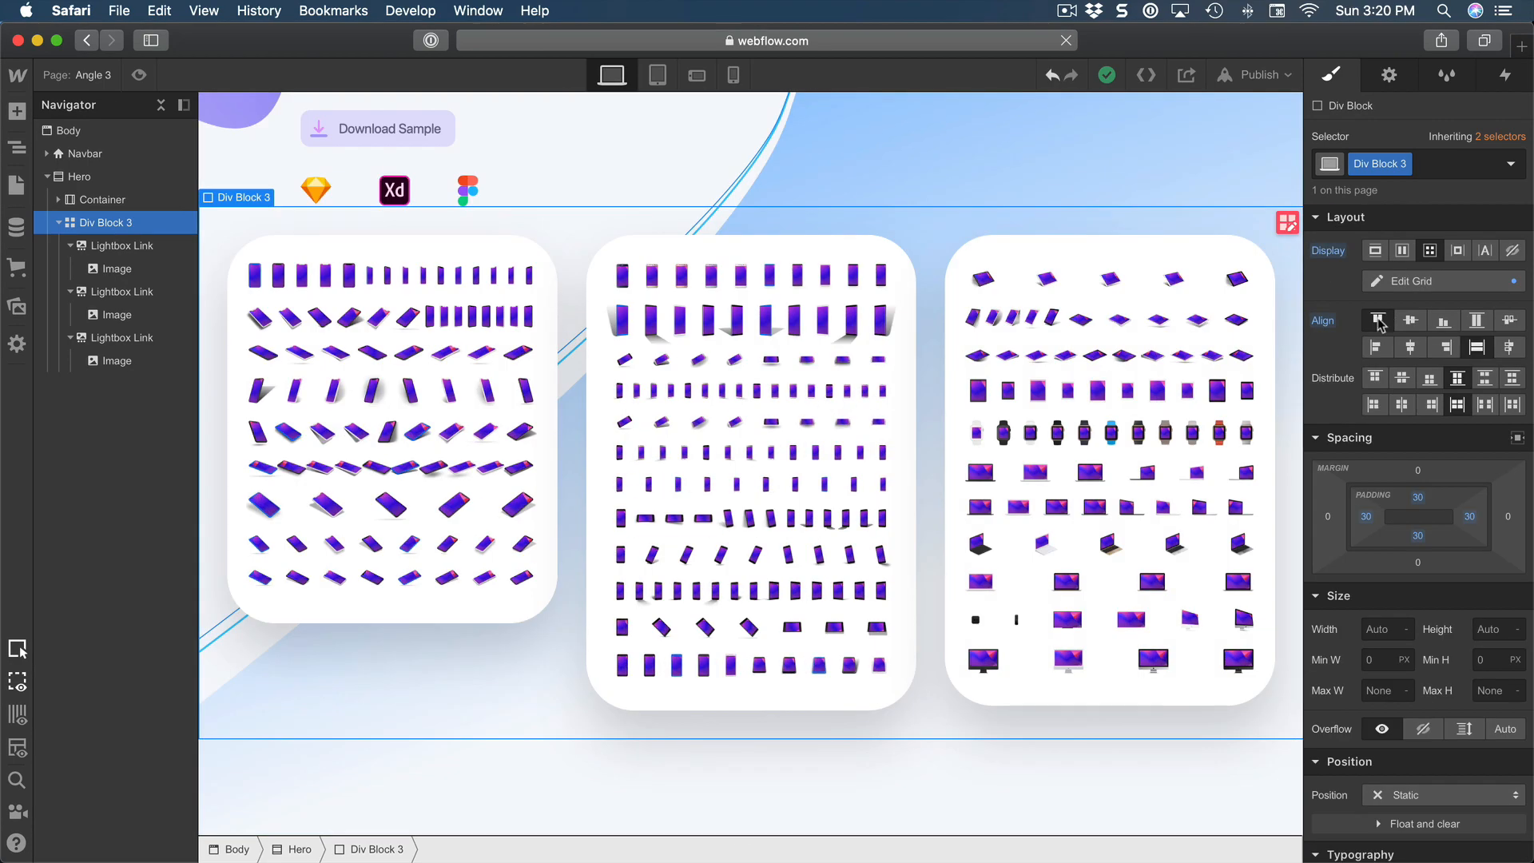
- Preview the page with the three lightbox cards and return to editing
click(139, 75)
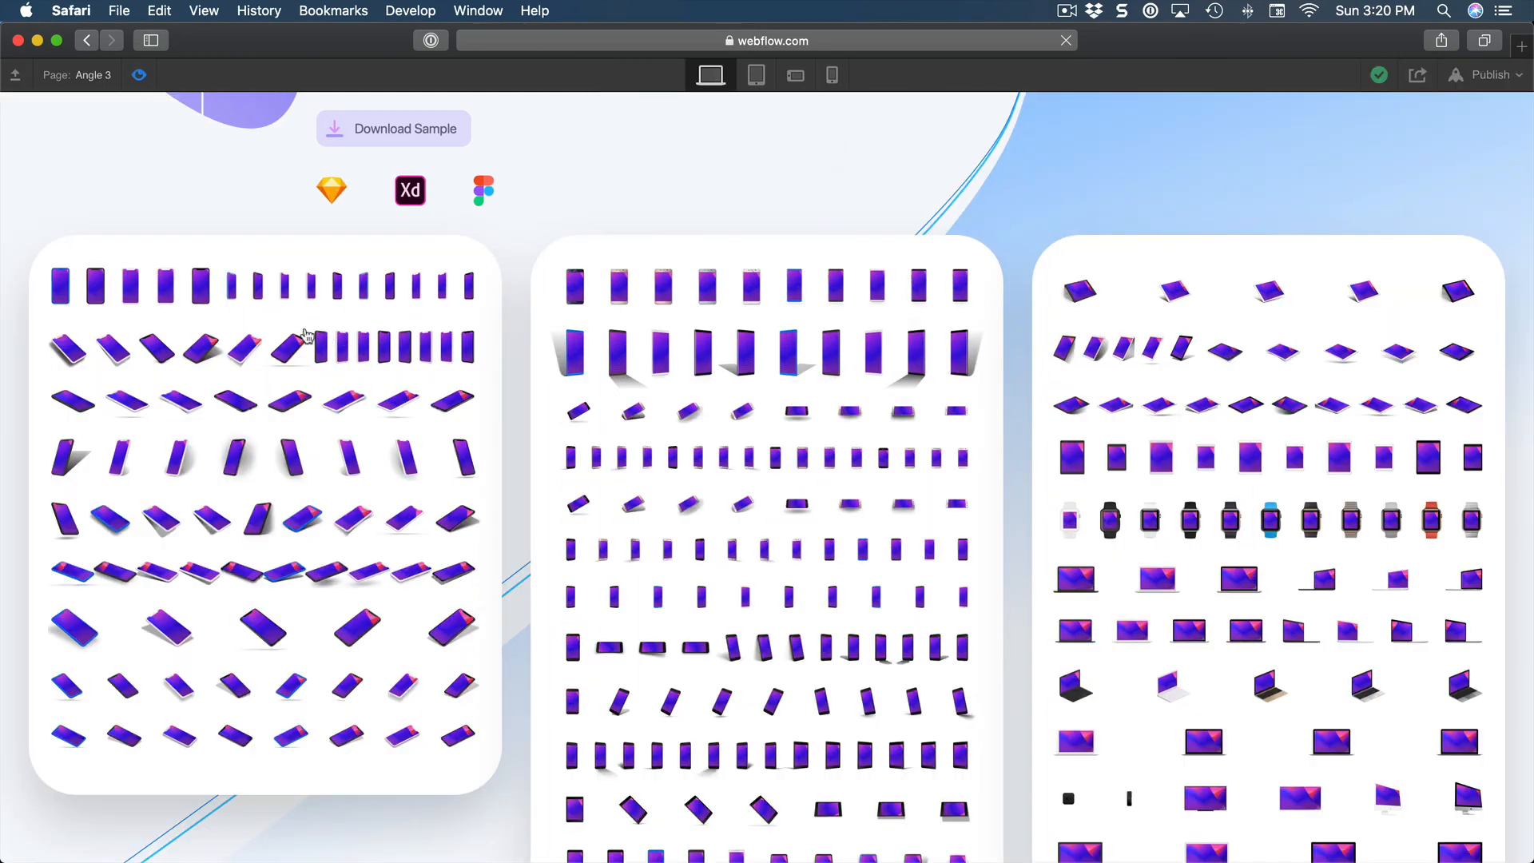
click(144, 75)
- Set Mockups-1.jpg as the lightbox media of the first Lightbox Link in Div Block 3
click(102, 247)
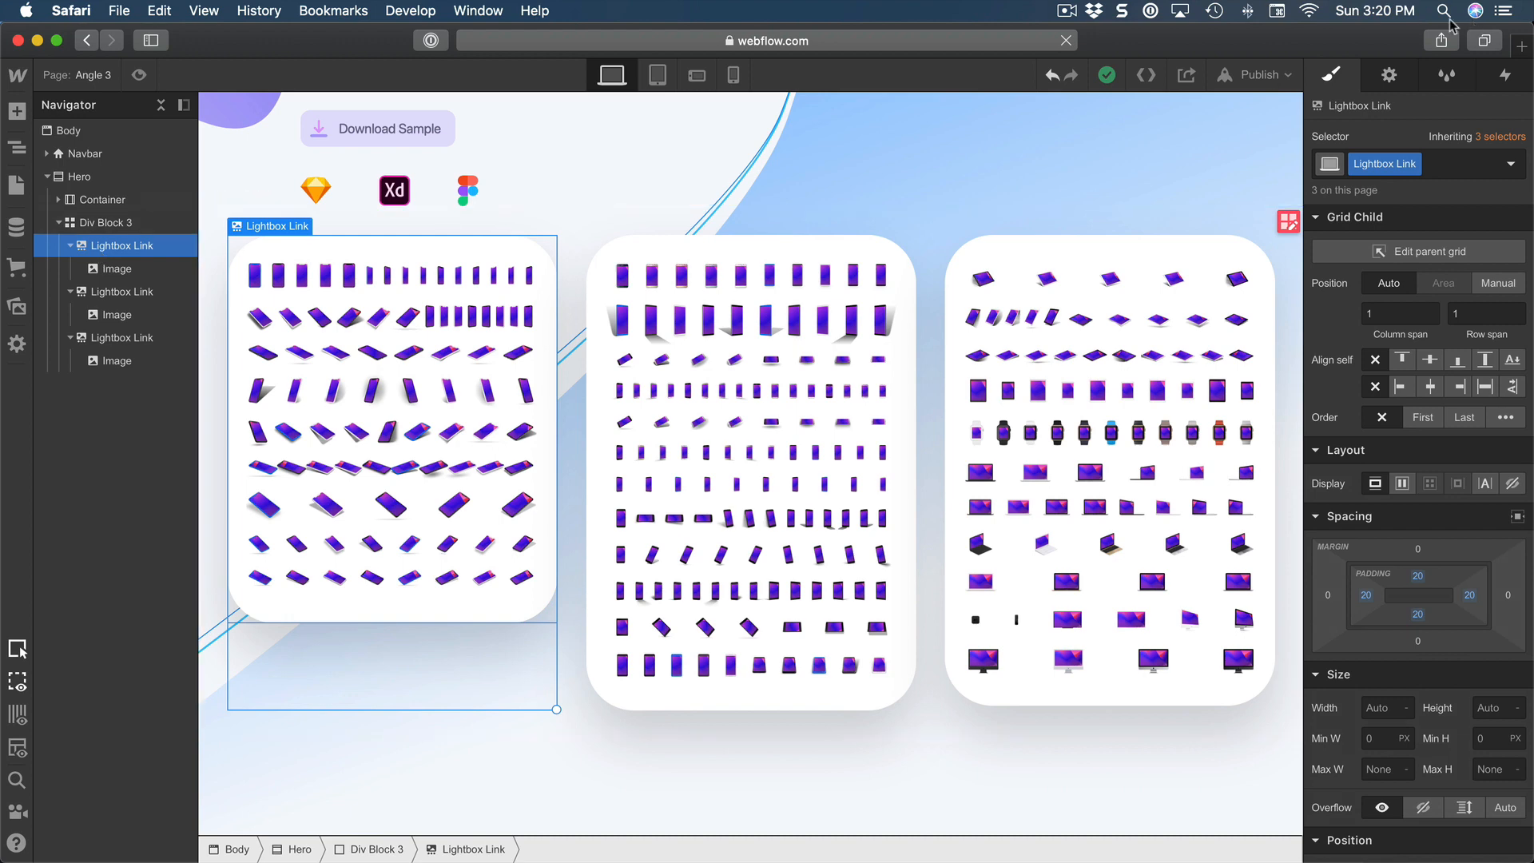
click(1388, 76)
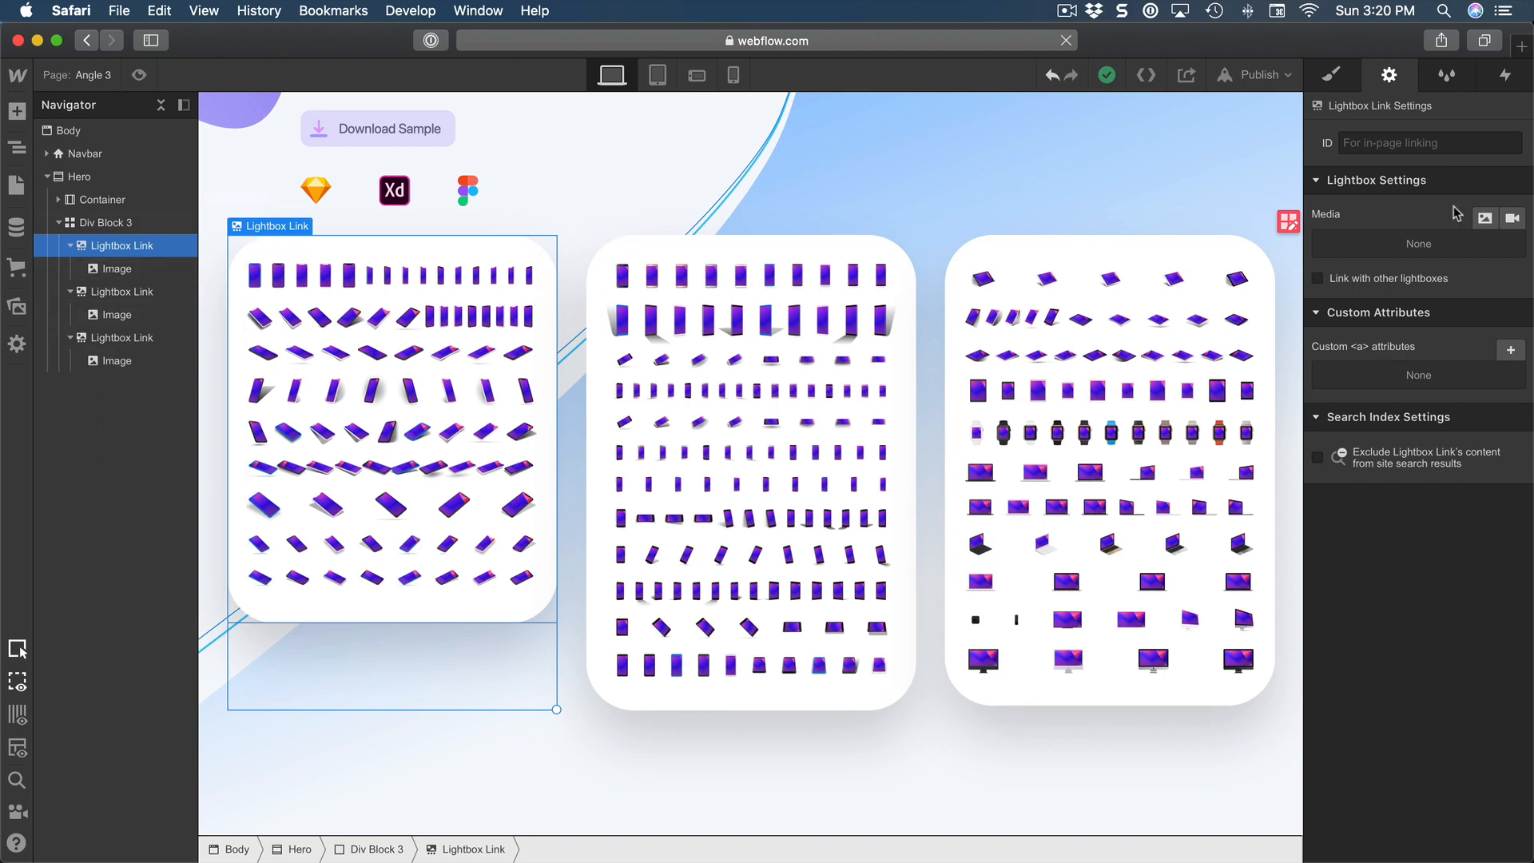
click(1485, 219)
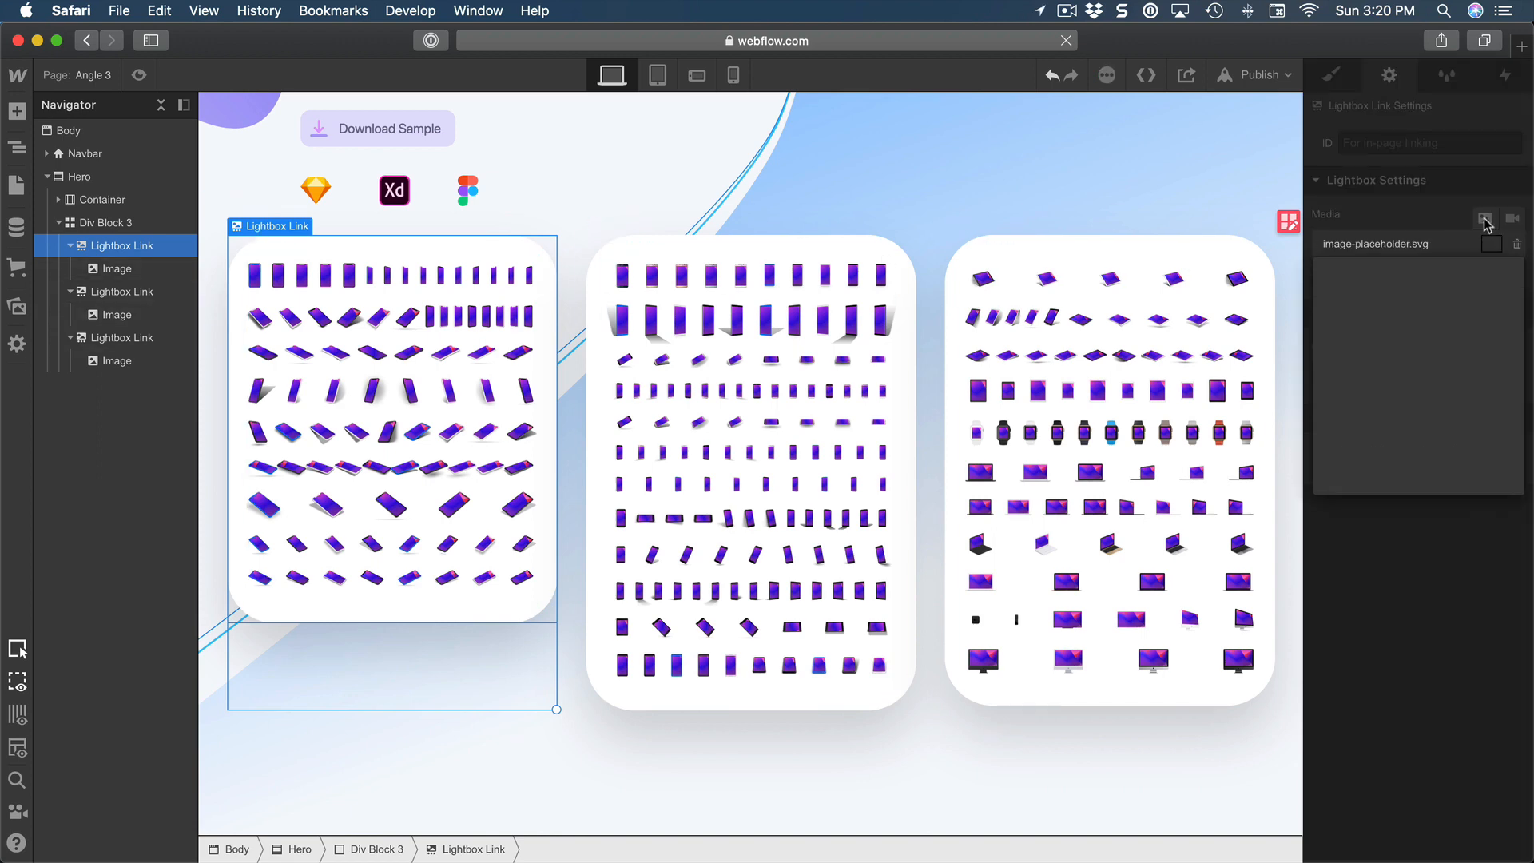
click(1429, 335)
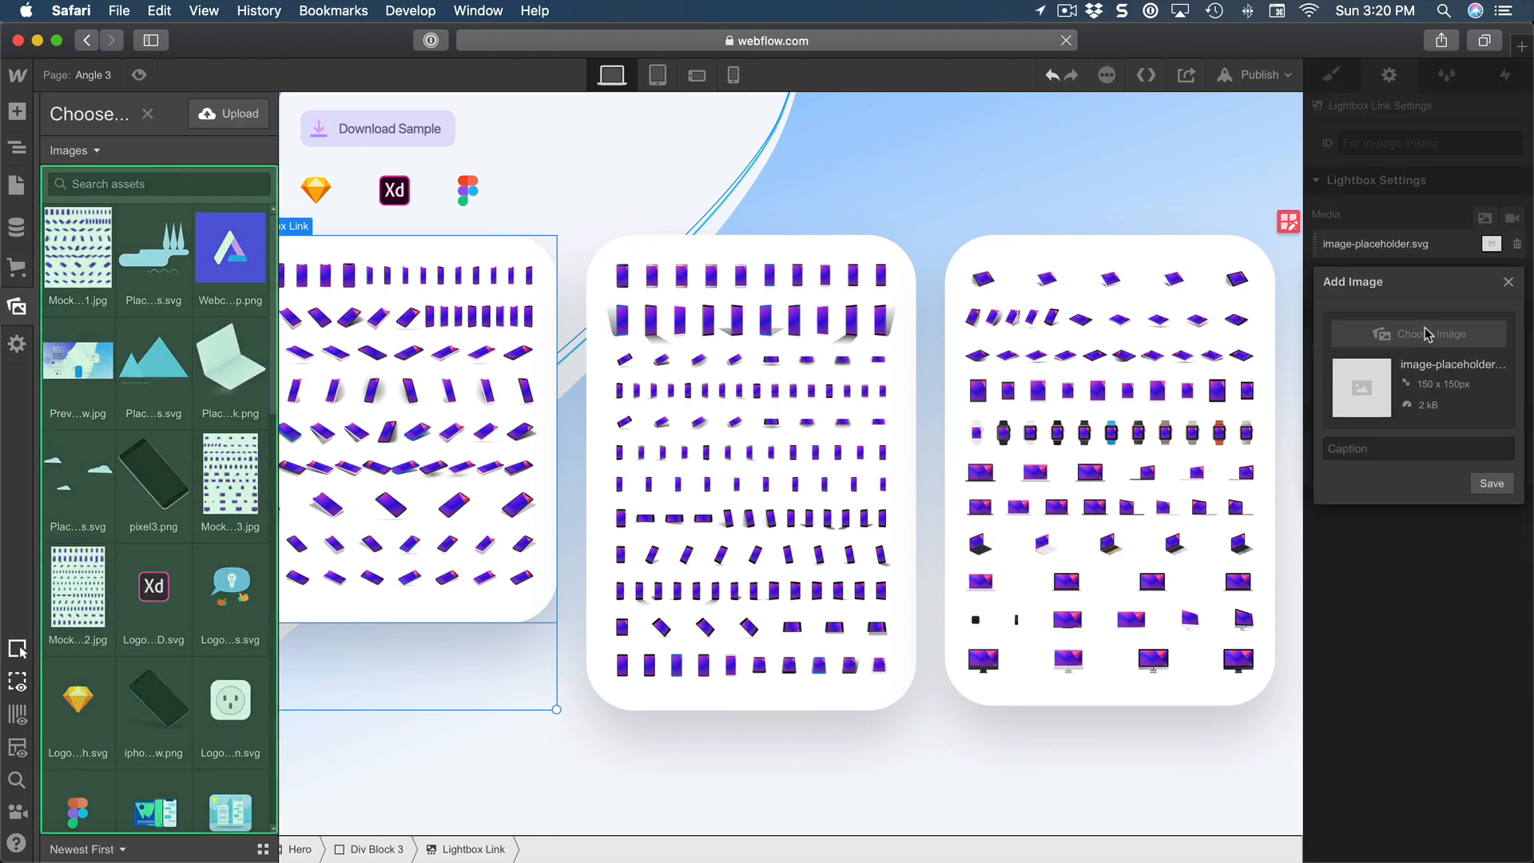
click(74, 273)
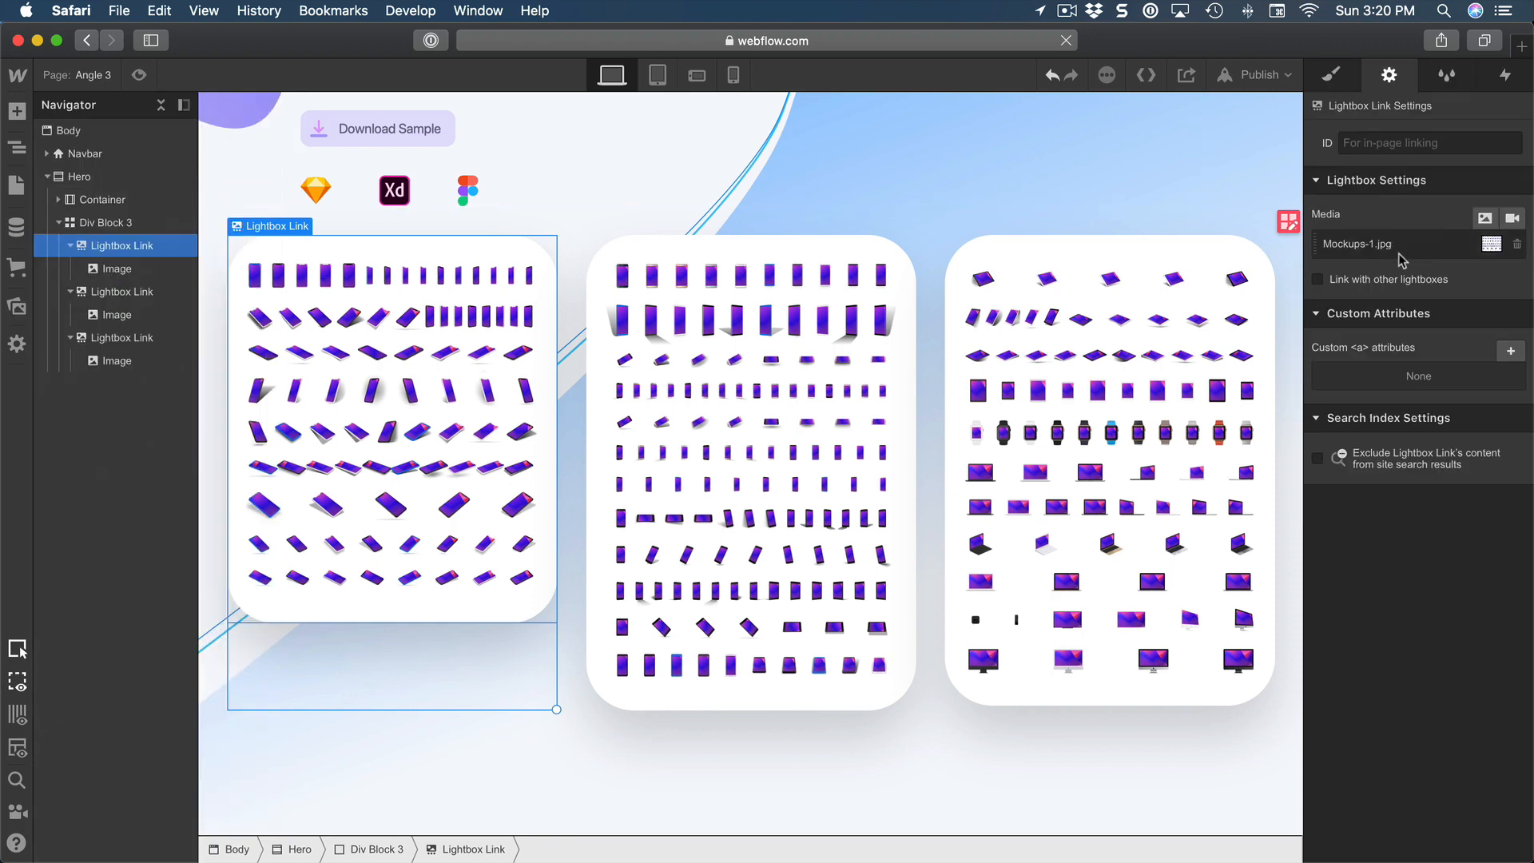
- Preview the page, open and close the first card's lightbox, and return to editing
click(139, 75)
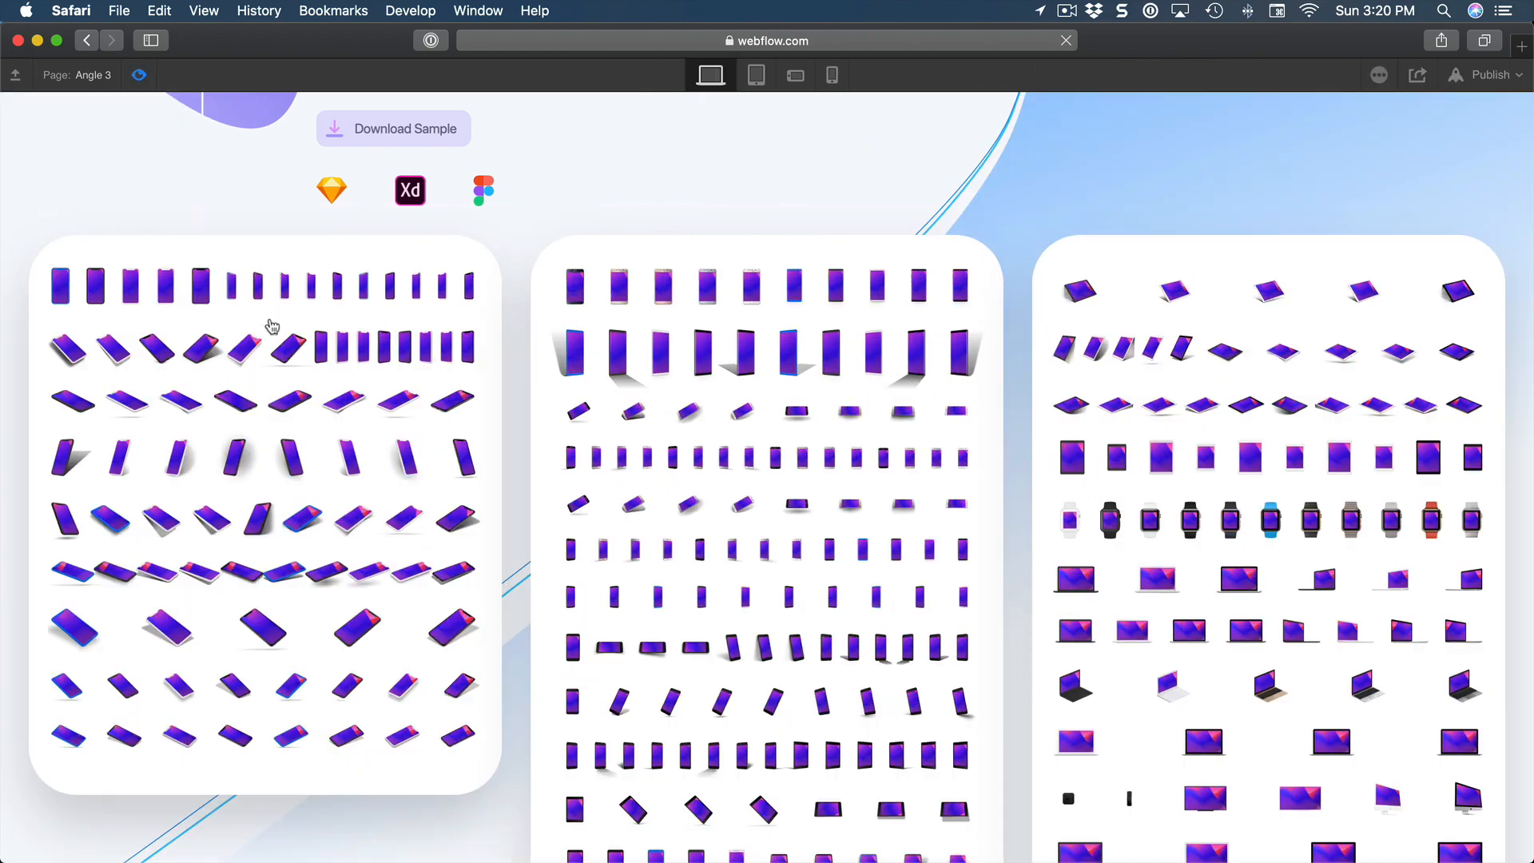
click(313, 334)
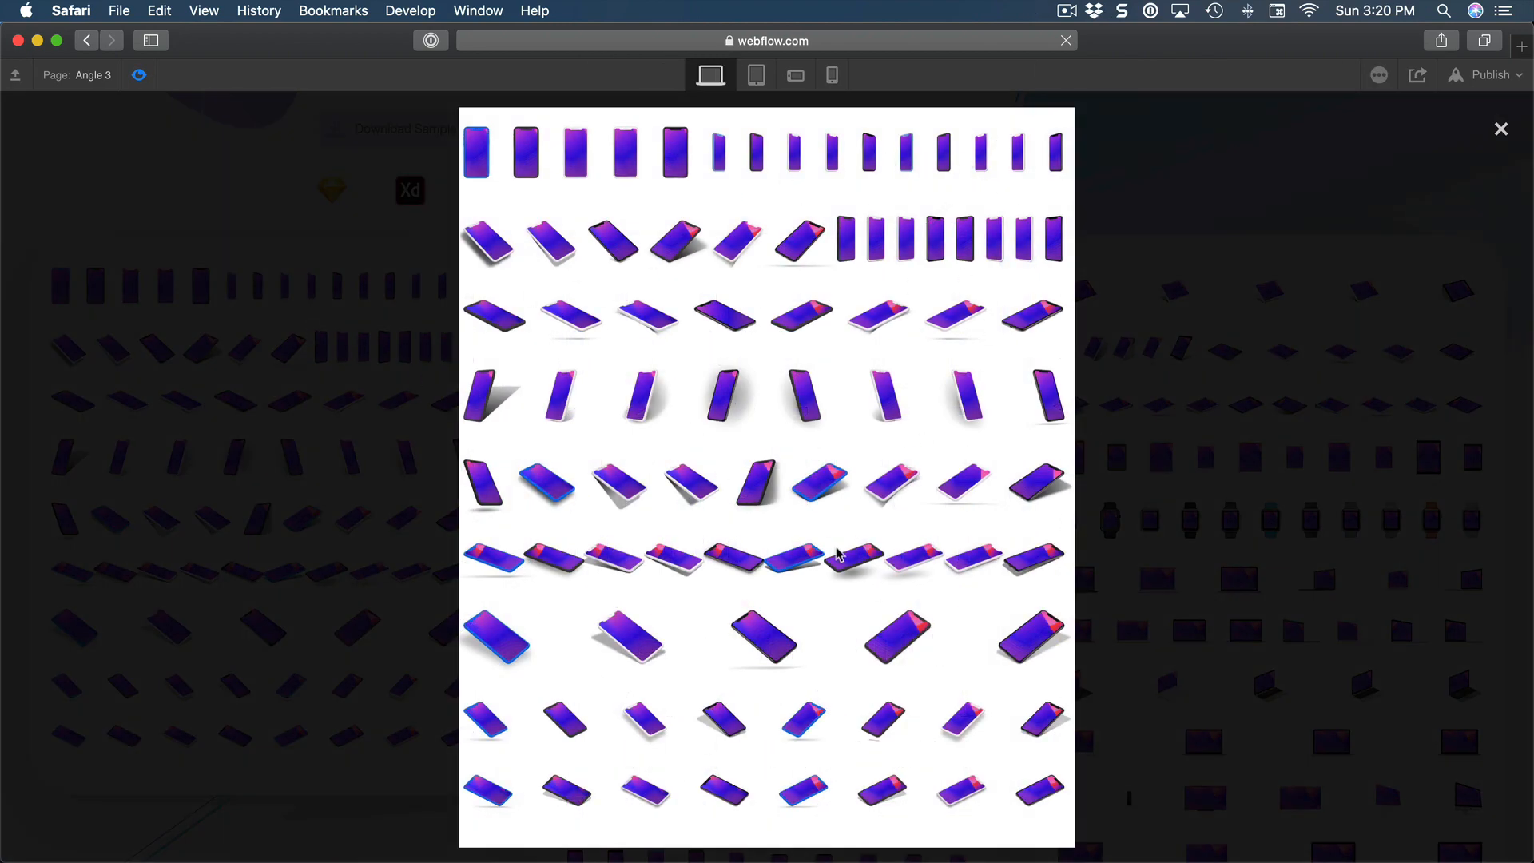
click(289, 334)
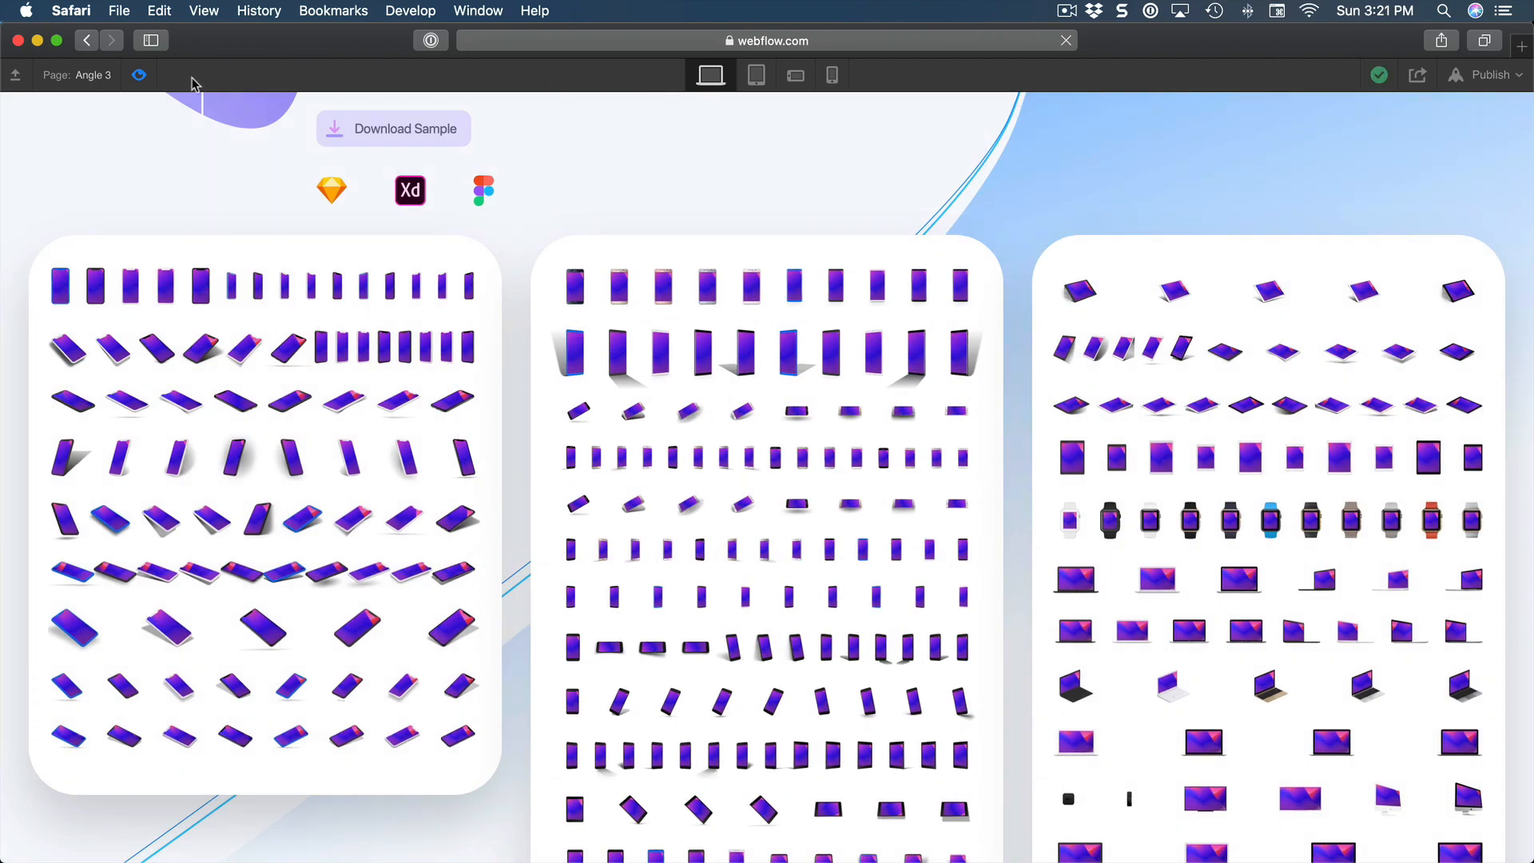
click(139, 77)
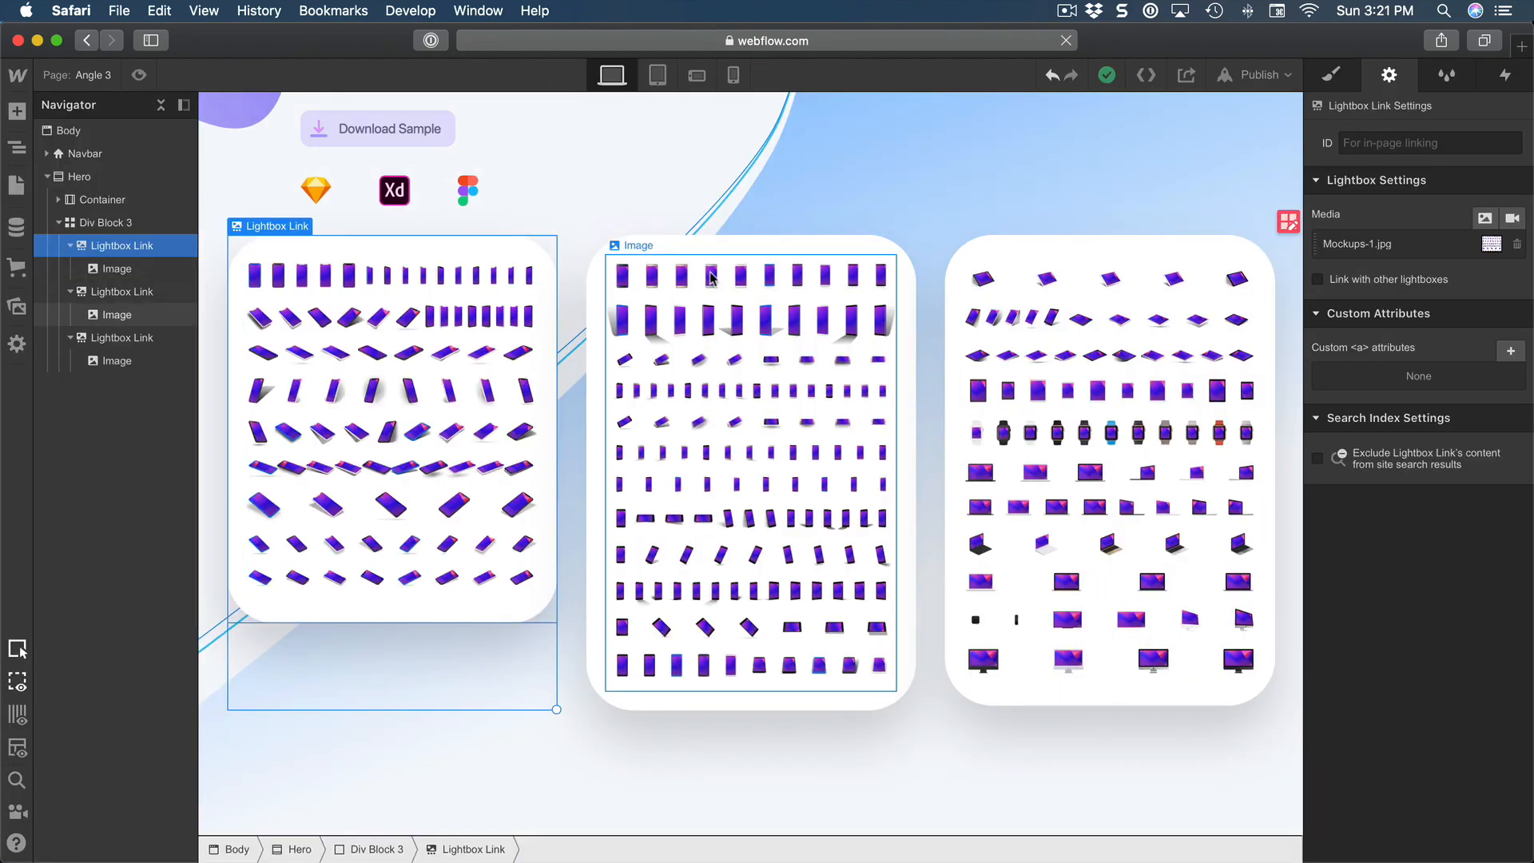
- Set Mockups-2.jpg as the lightbox media of the second Lightbox Link
click(658, 254)
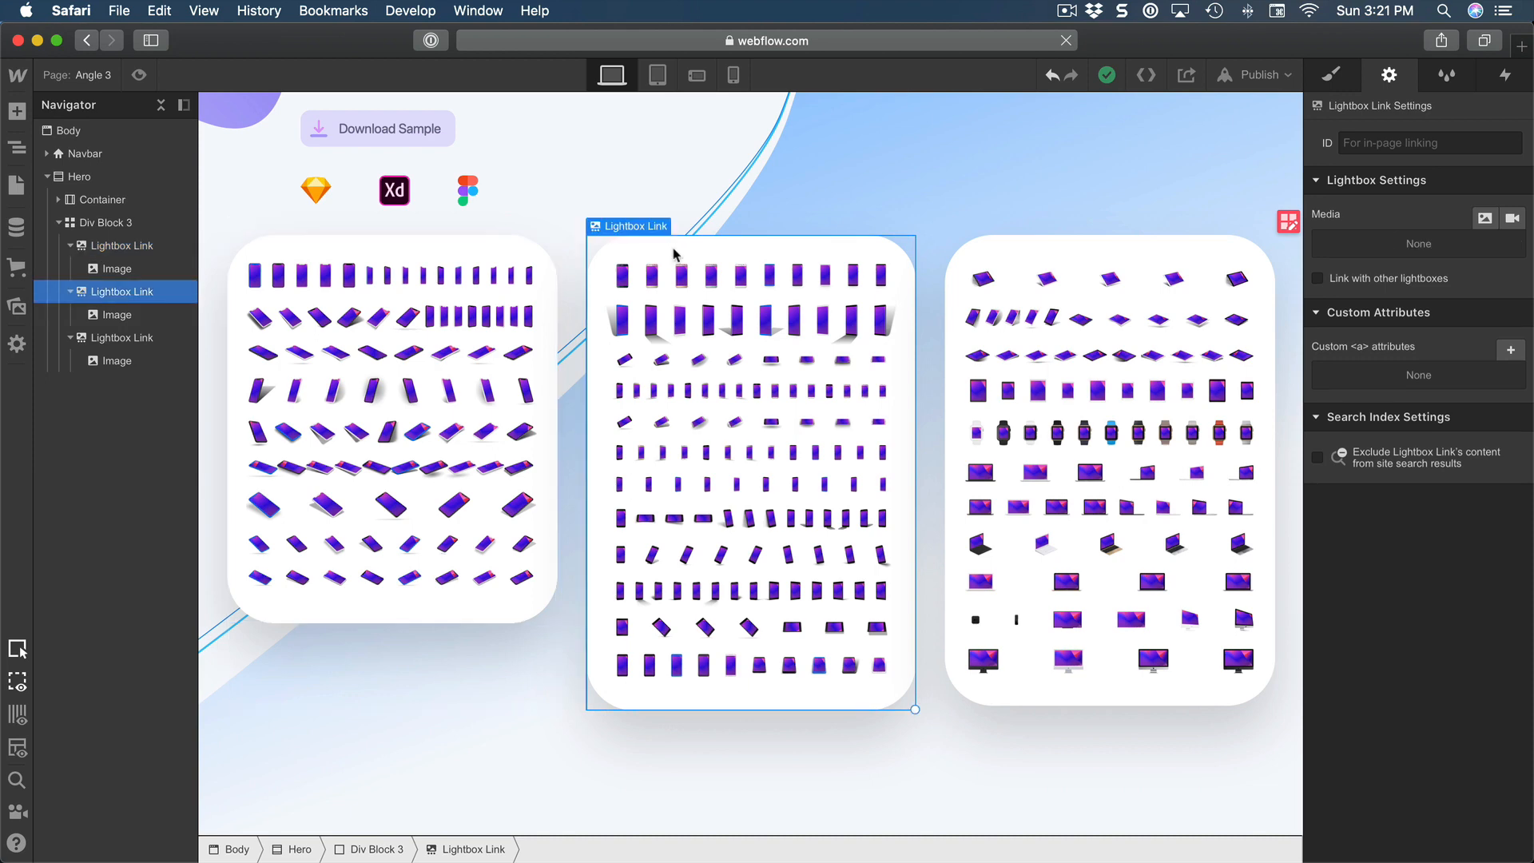
click(1486, 218)
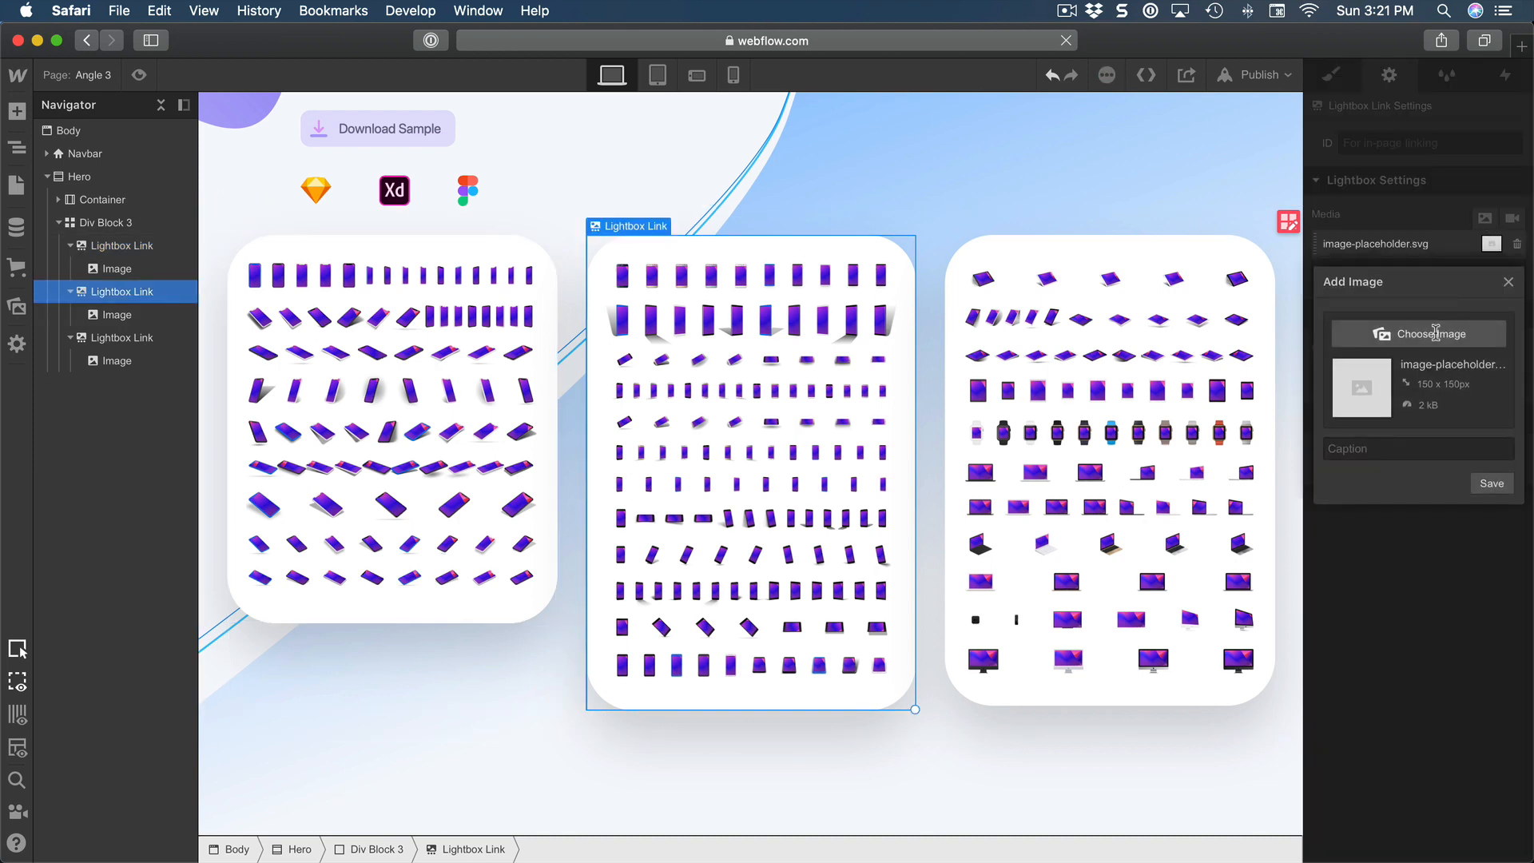
click(1436, 332)
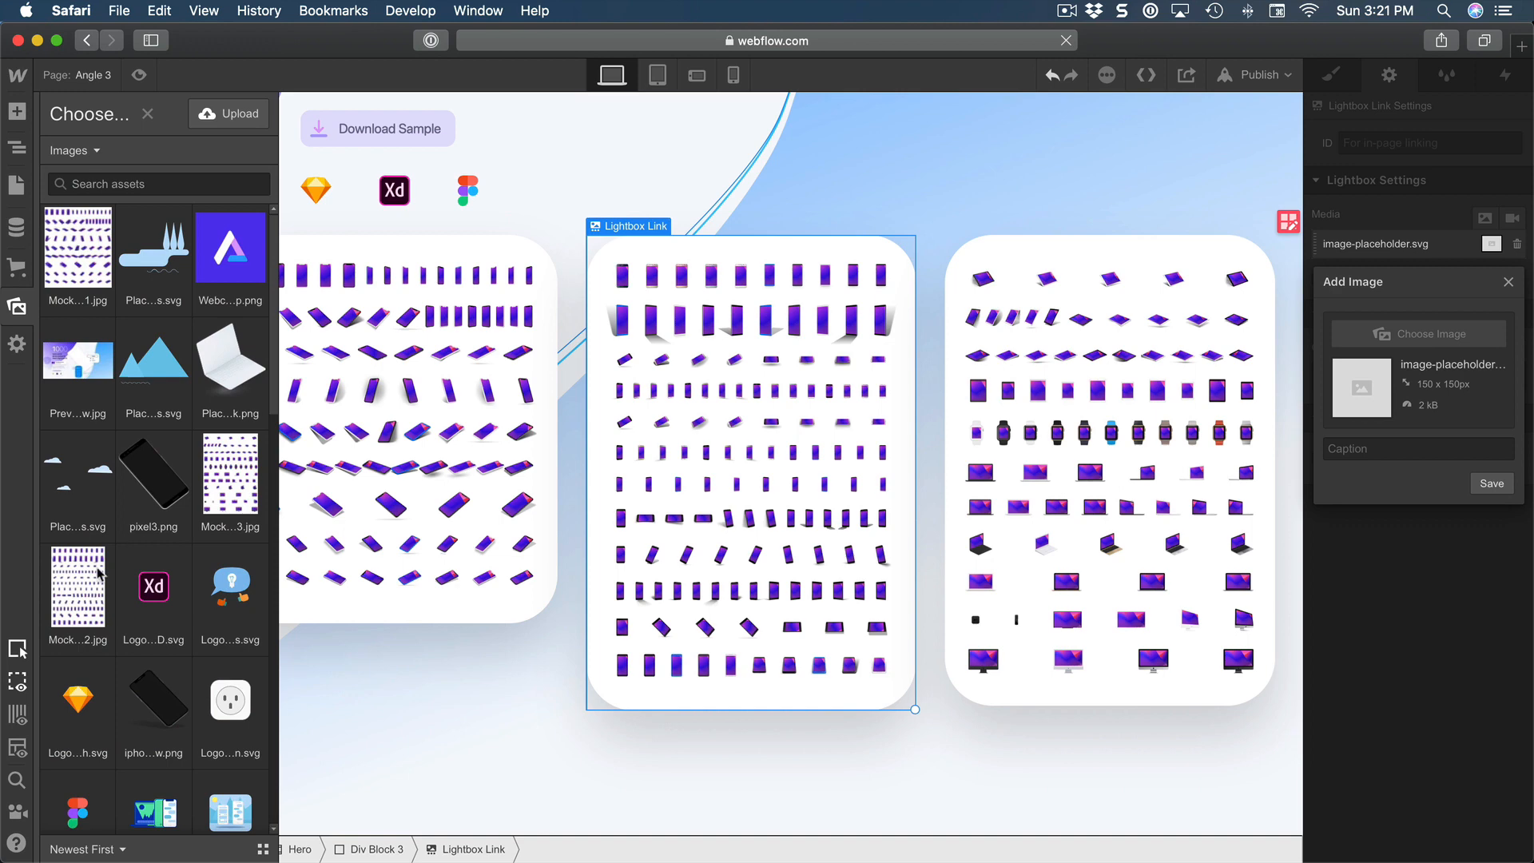
click(100, 573)
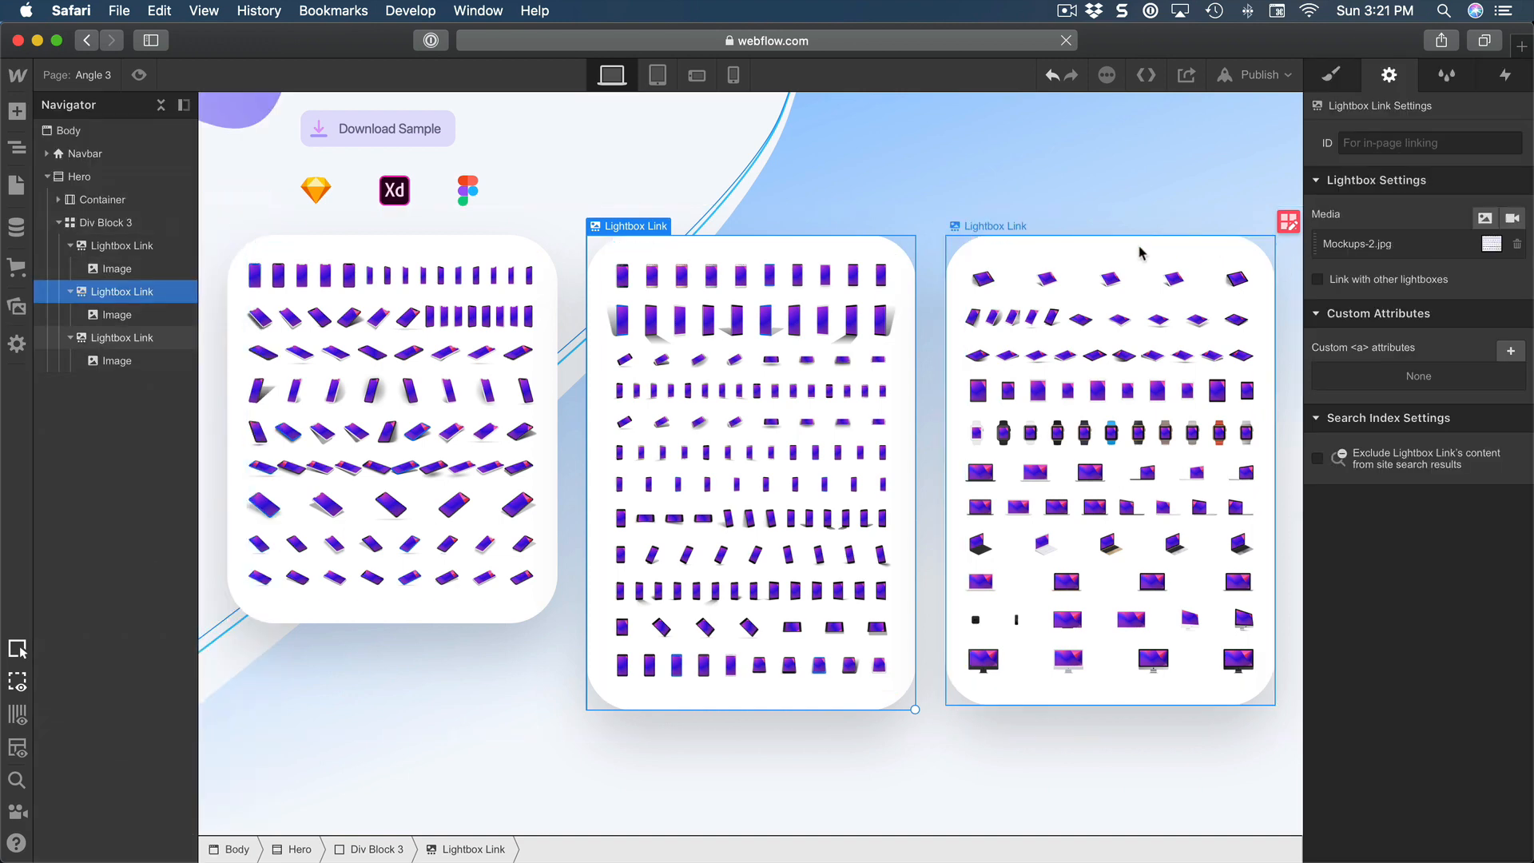
- Set Mockups-3.jpg as the lightbox media of the third Lightbox Link
click(1140, 252)
click(1486, 218)
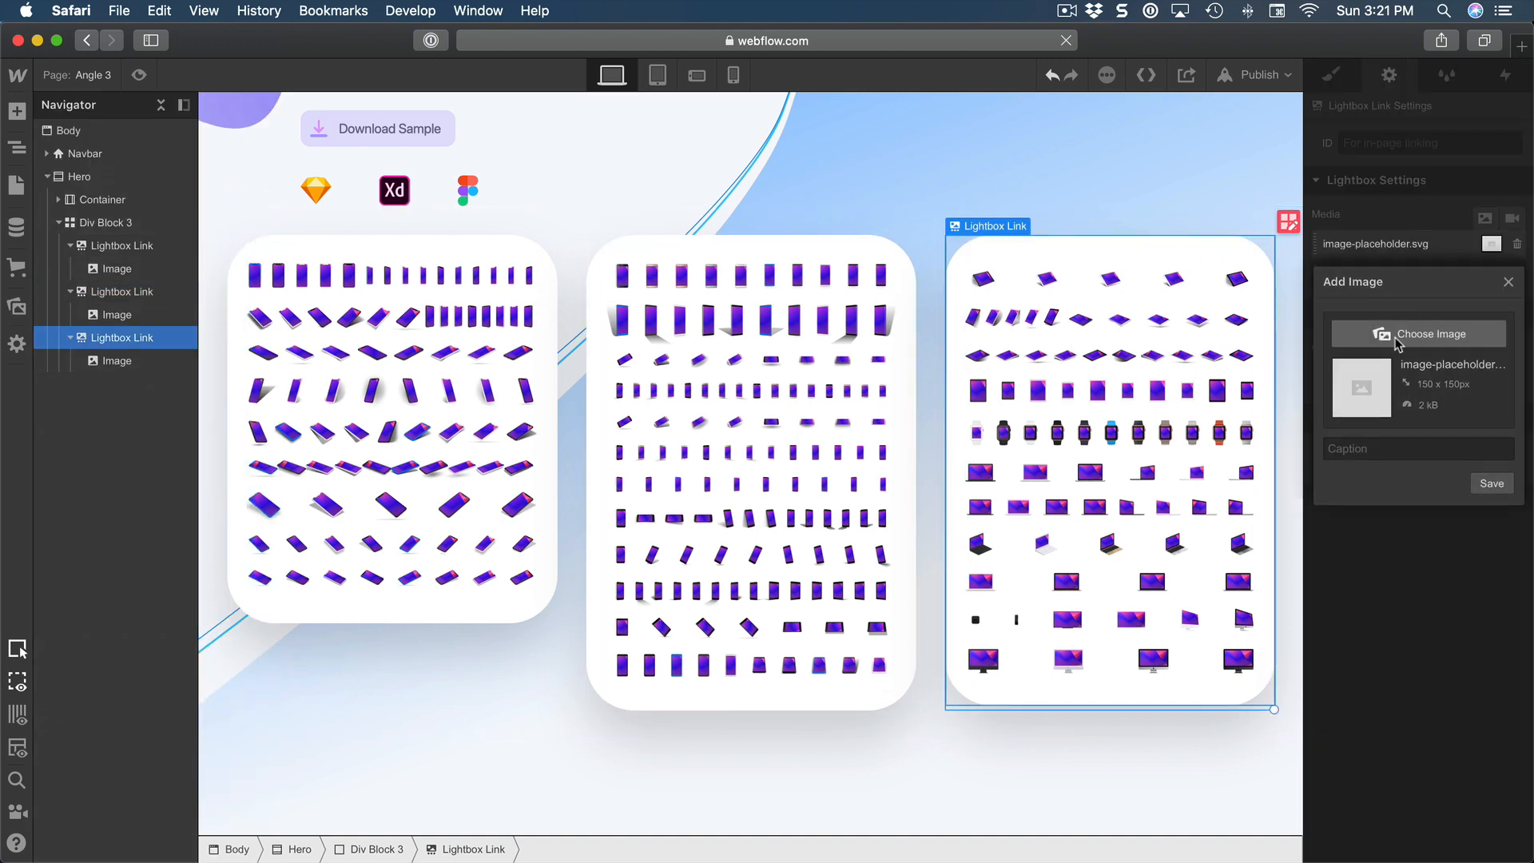
click(1398, 342)
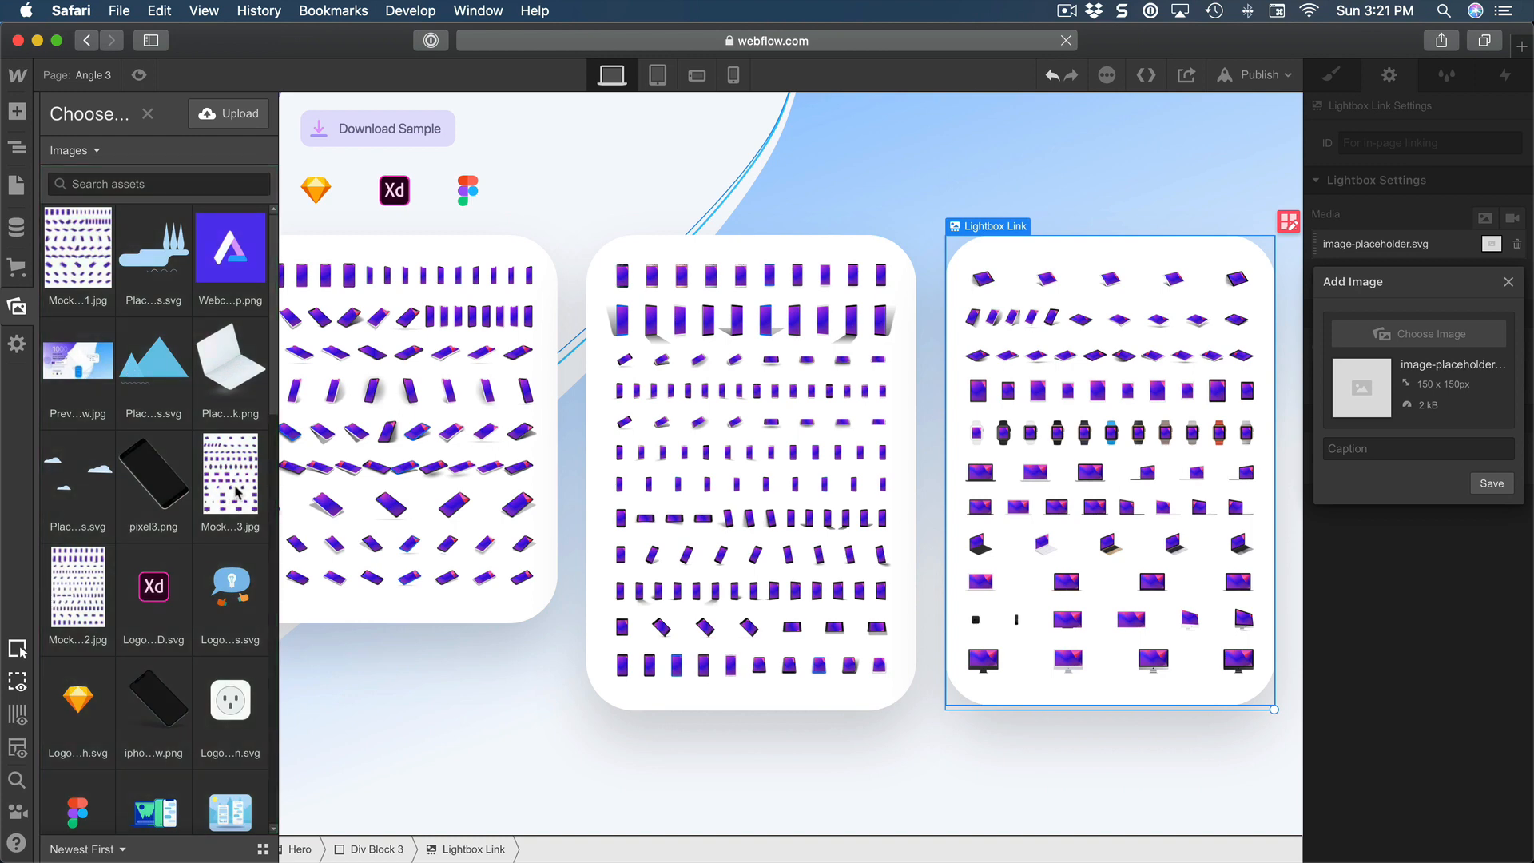
click(235, 493)
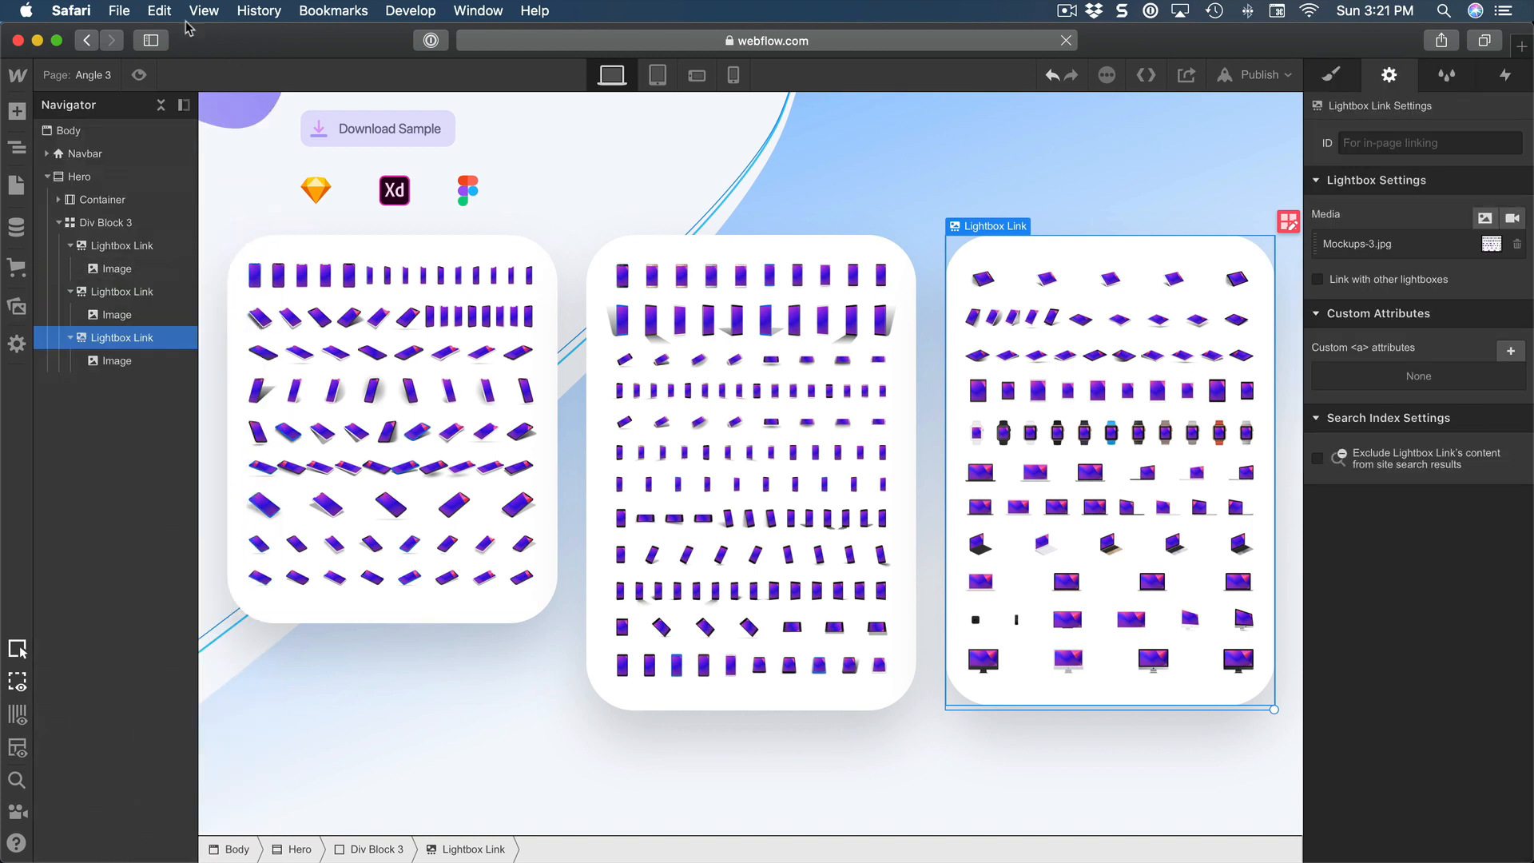
- Preview the page, check the lightboxes of the second and third cards, and return to editing
click(140, 75)
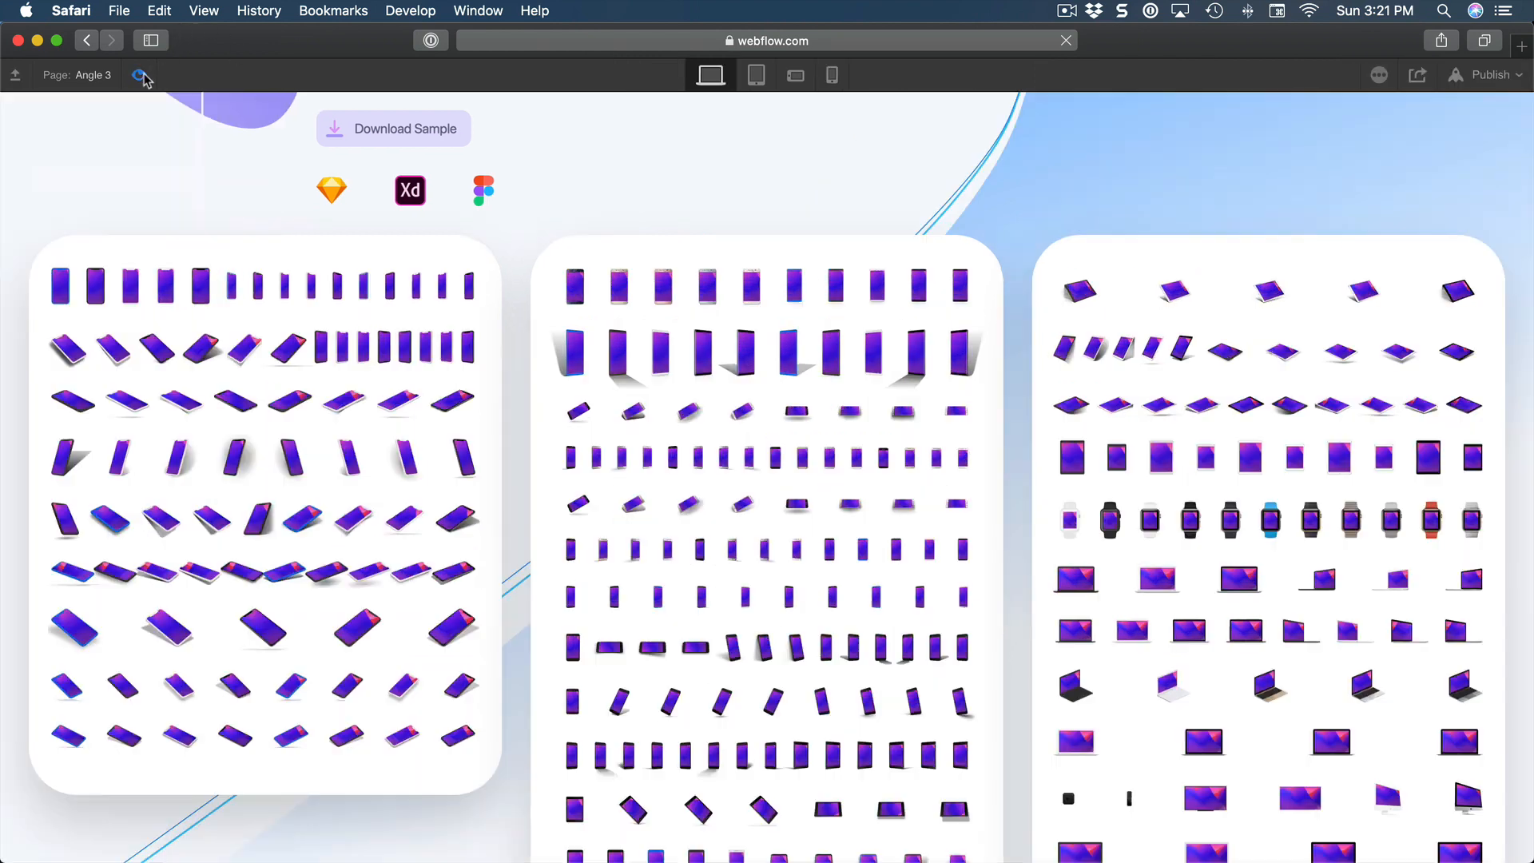
click(1157, 367)
click(1160, 354)
click(1147, 318)
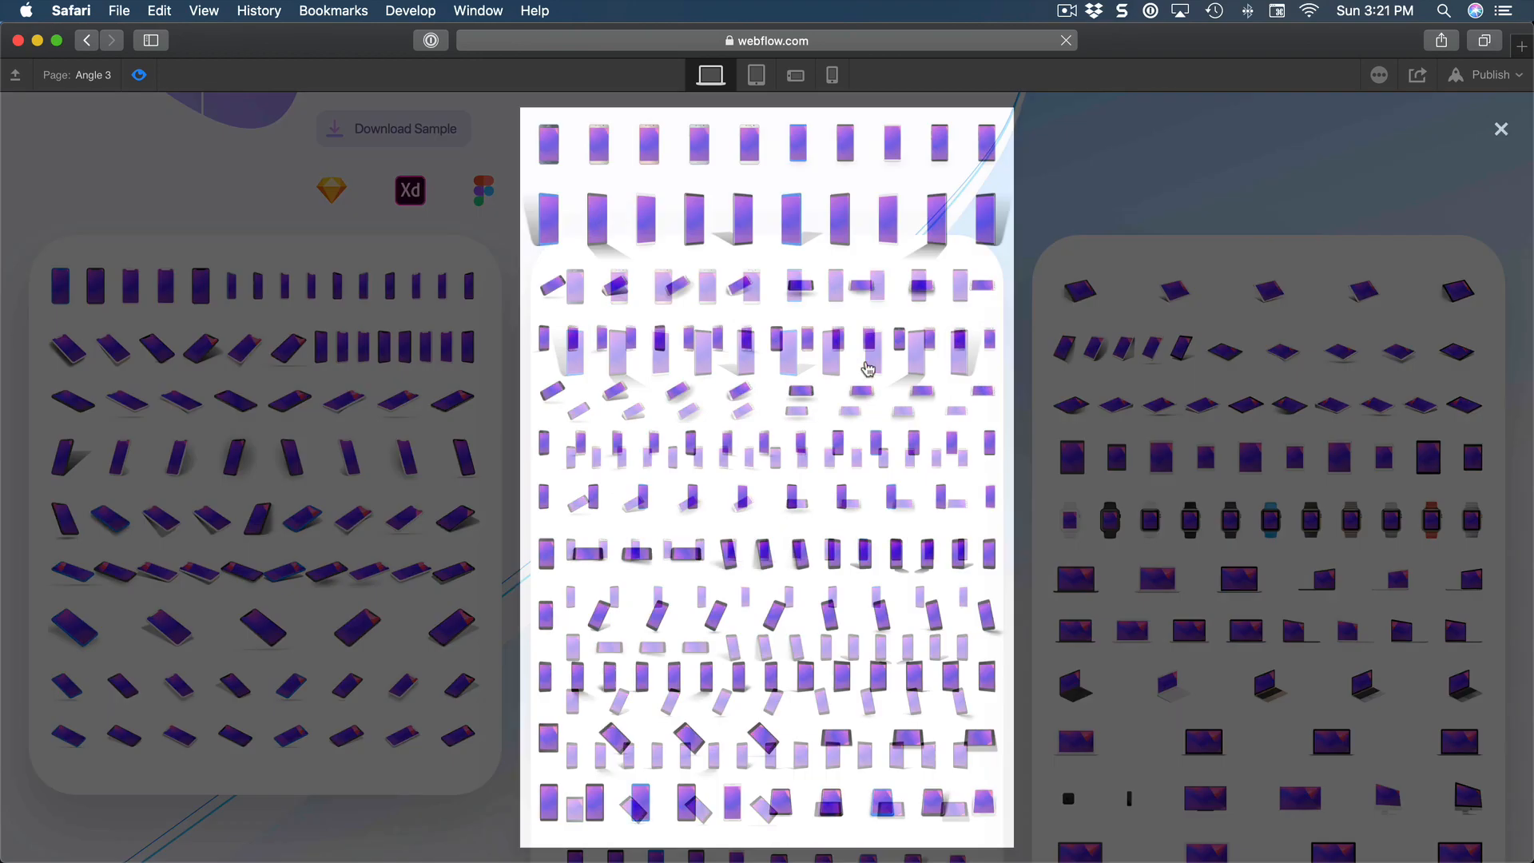
click(1173, 302)
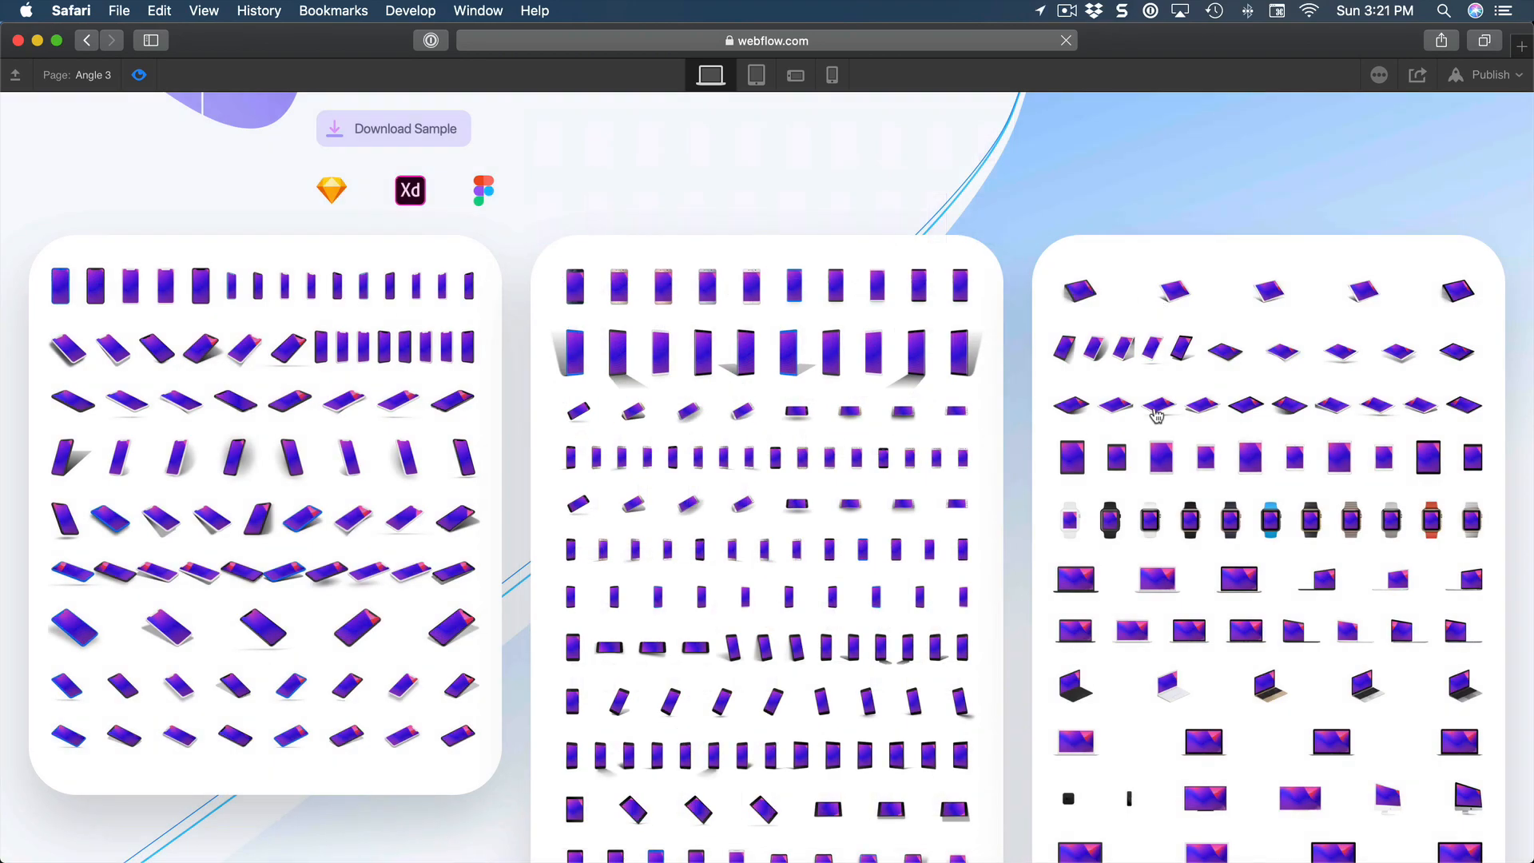
click(1228, 351)
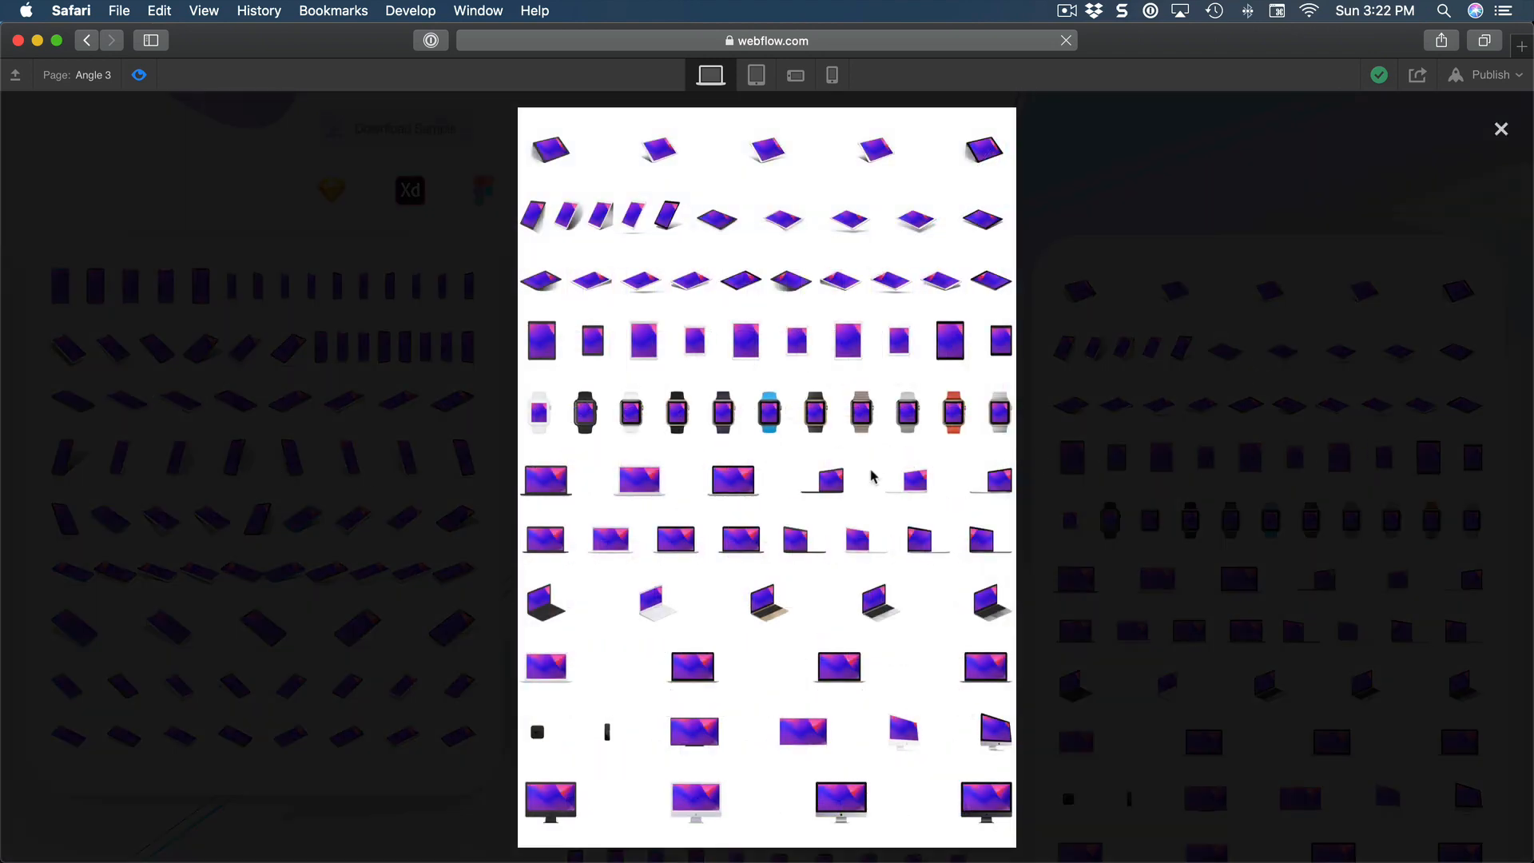
click(1153, 430)
click(150, 76)
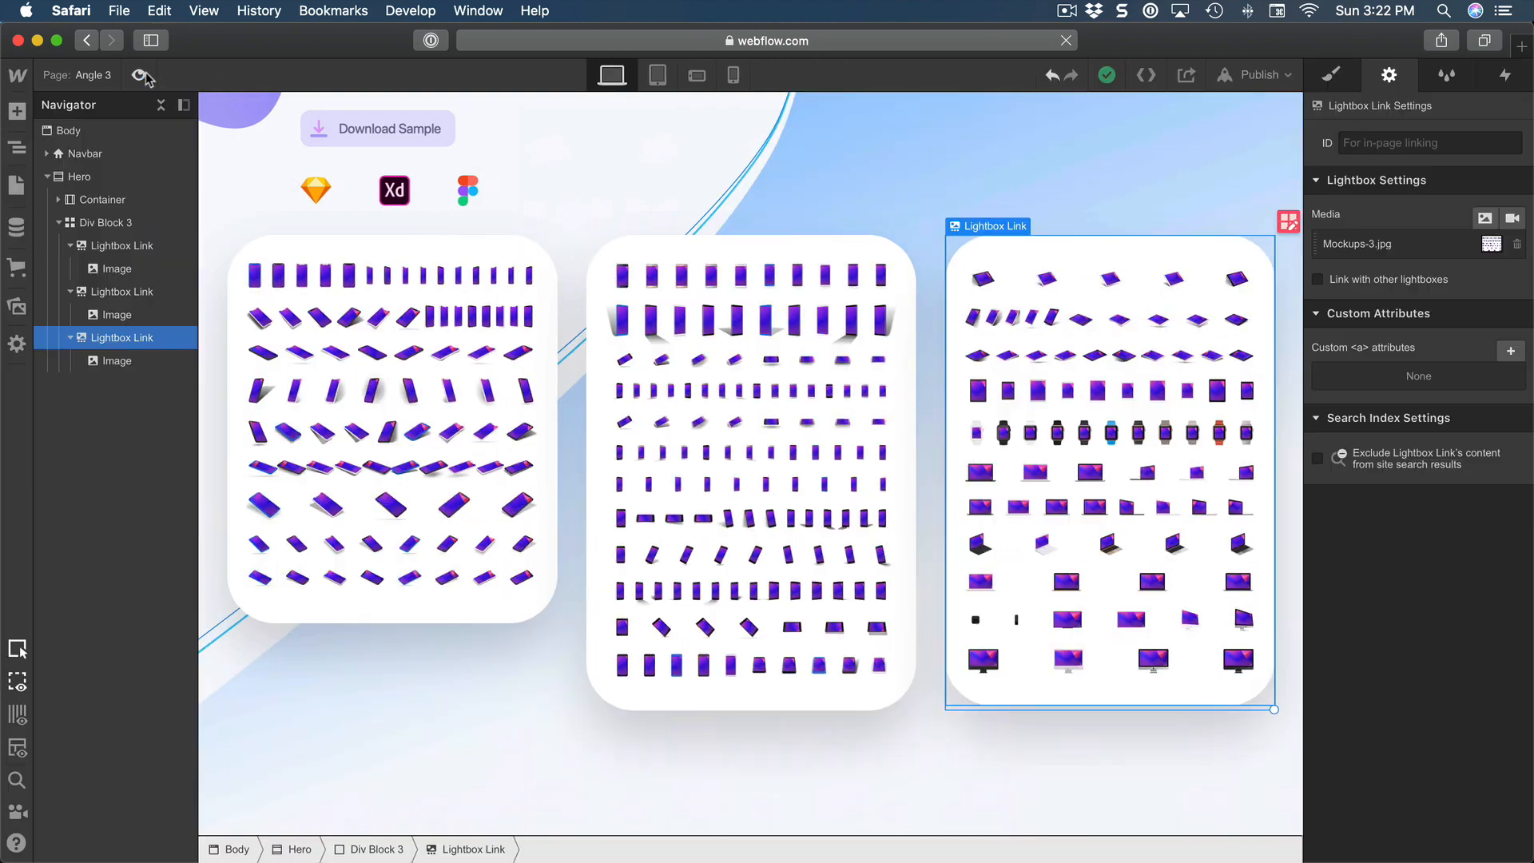
- Link the third Lightbox Link with other lightboxes under the group name Mockups
click(1319, 279)
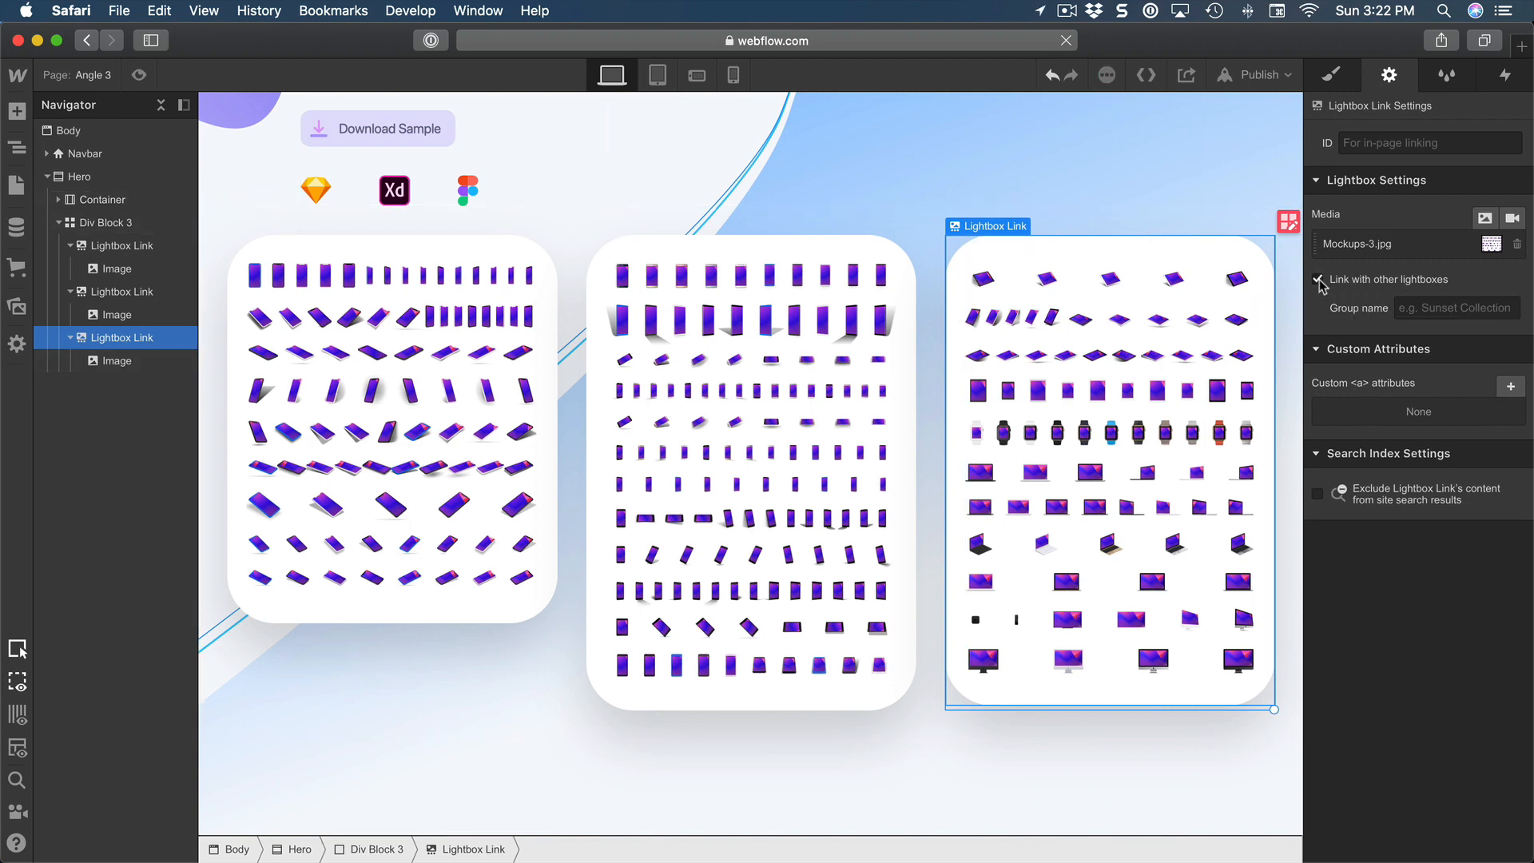
click(1414, 308)
text(Mockups)
key(Return)
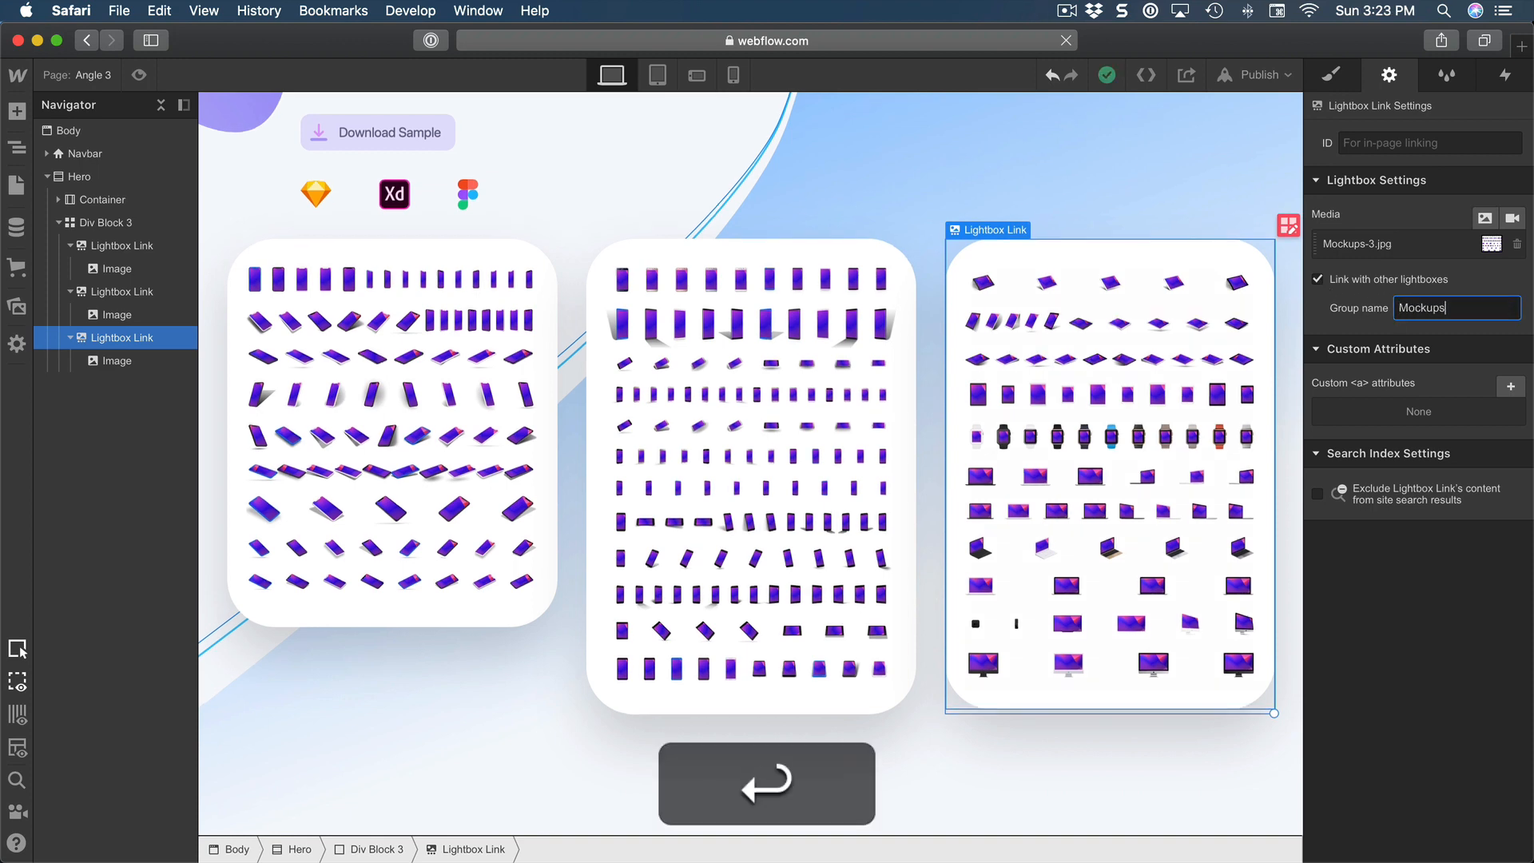
- Link the second Lightbox Link with other lightboxes, using the group name Mockups
click(126, 294)
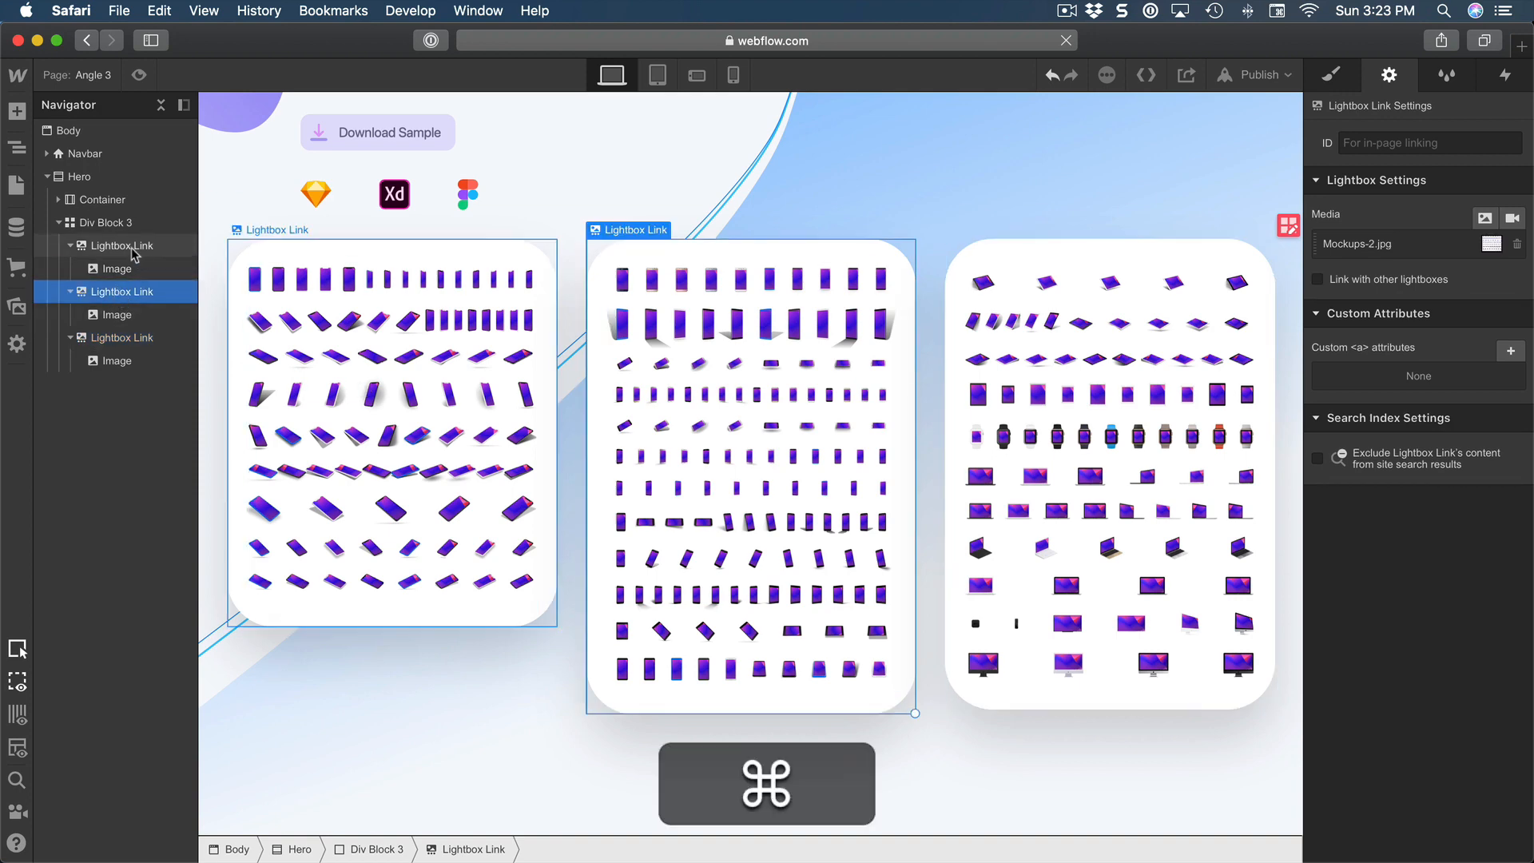
click(1375, 278)
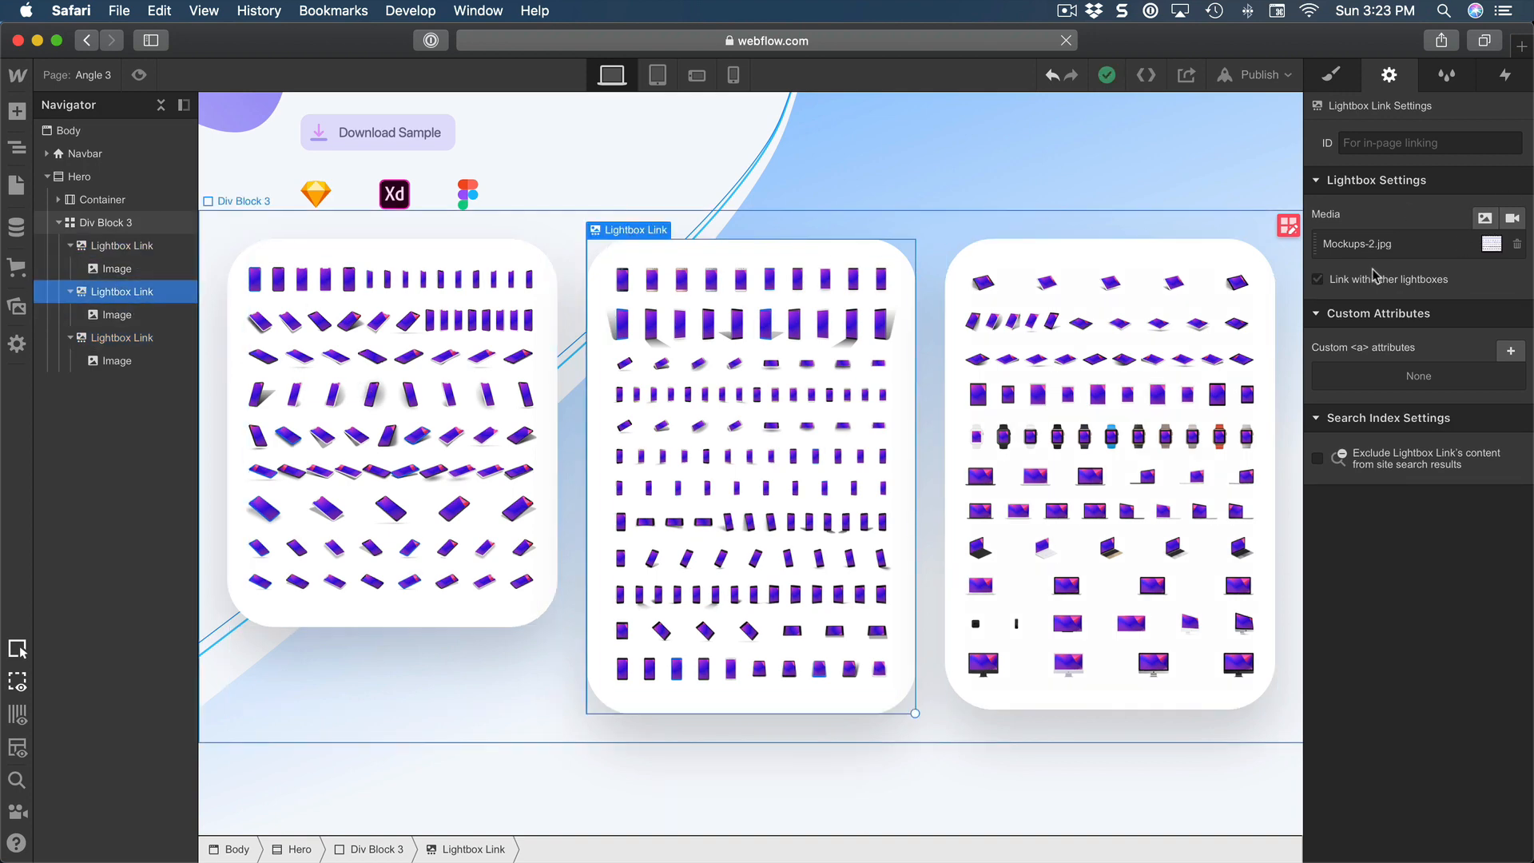
click(1430, 309)
text(Mock)
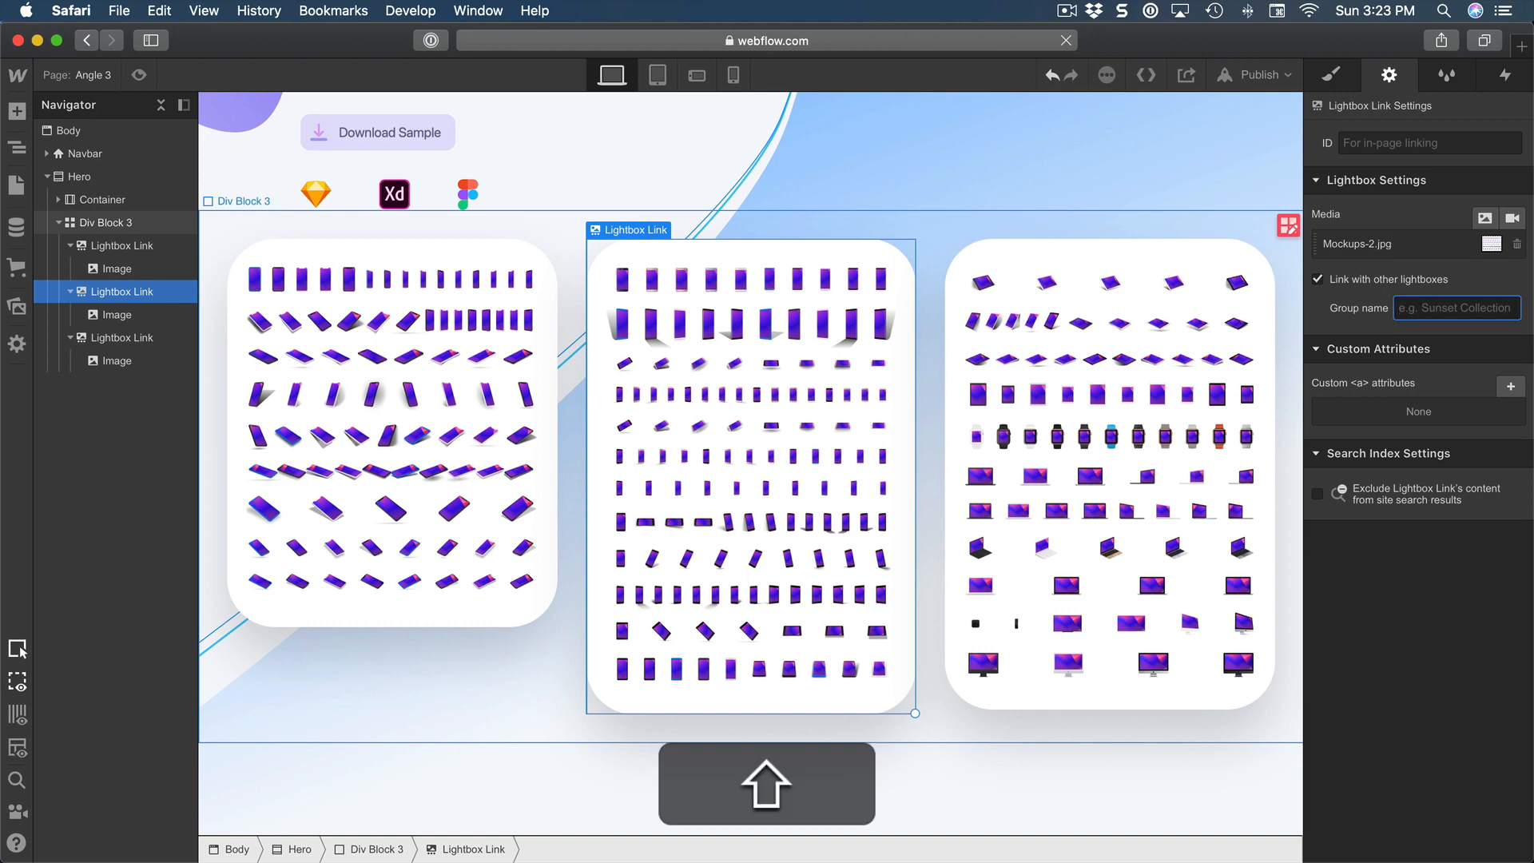
text(ups)
key(Return)
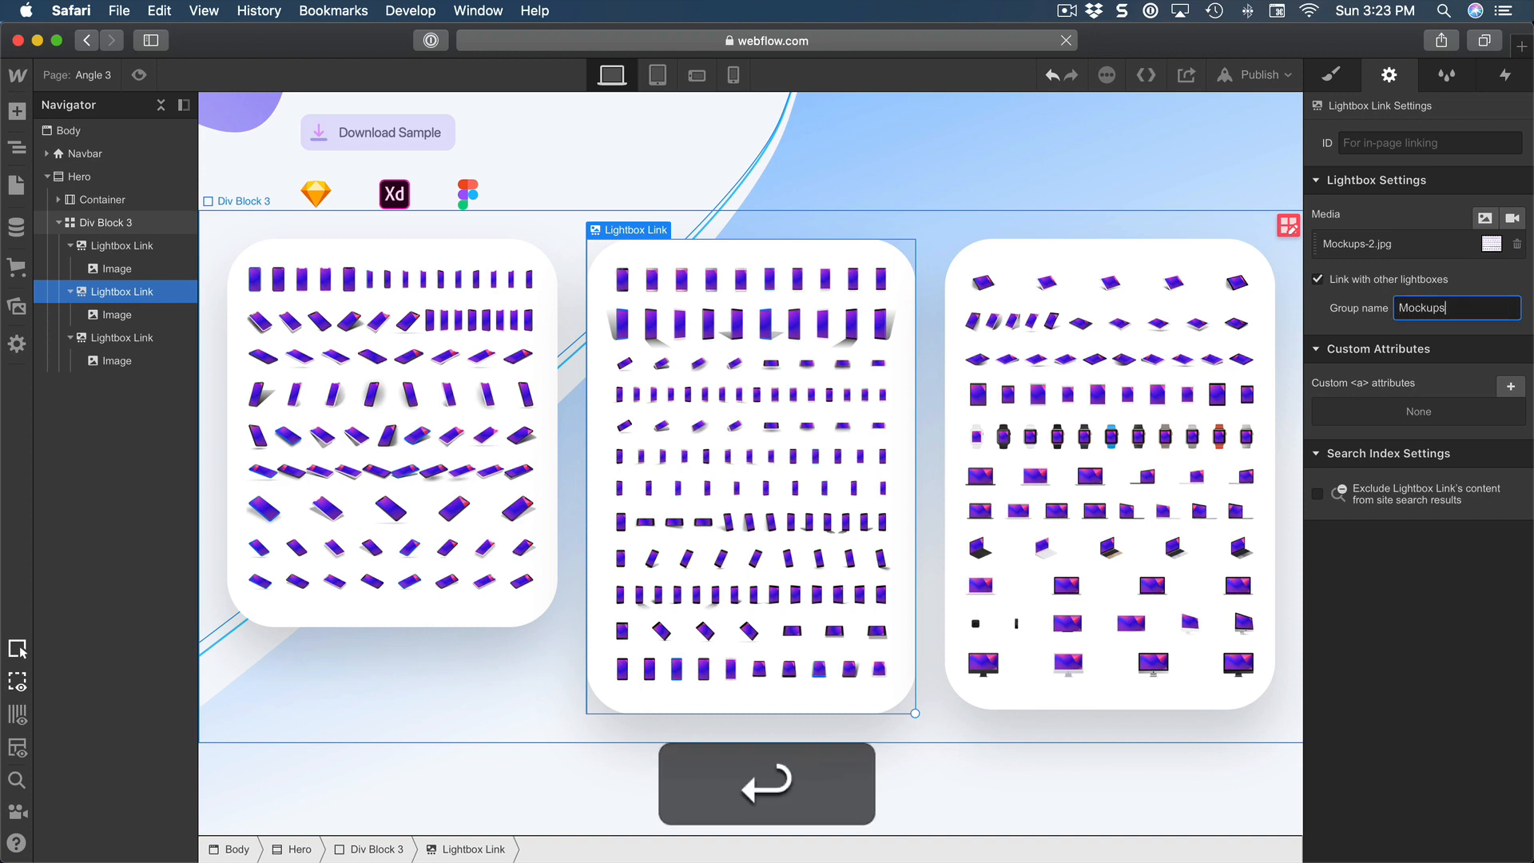
- Link the first Lightbox Link with other lightboxes, using the group name Mockups
click(120, 246)
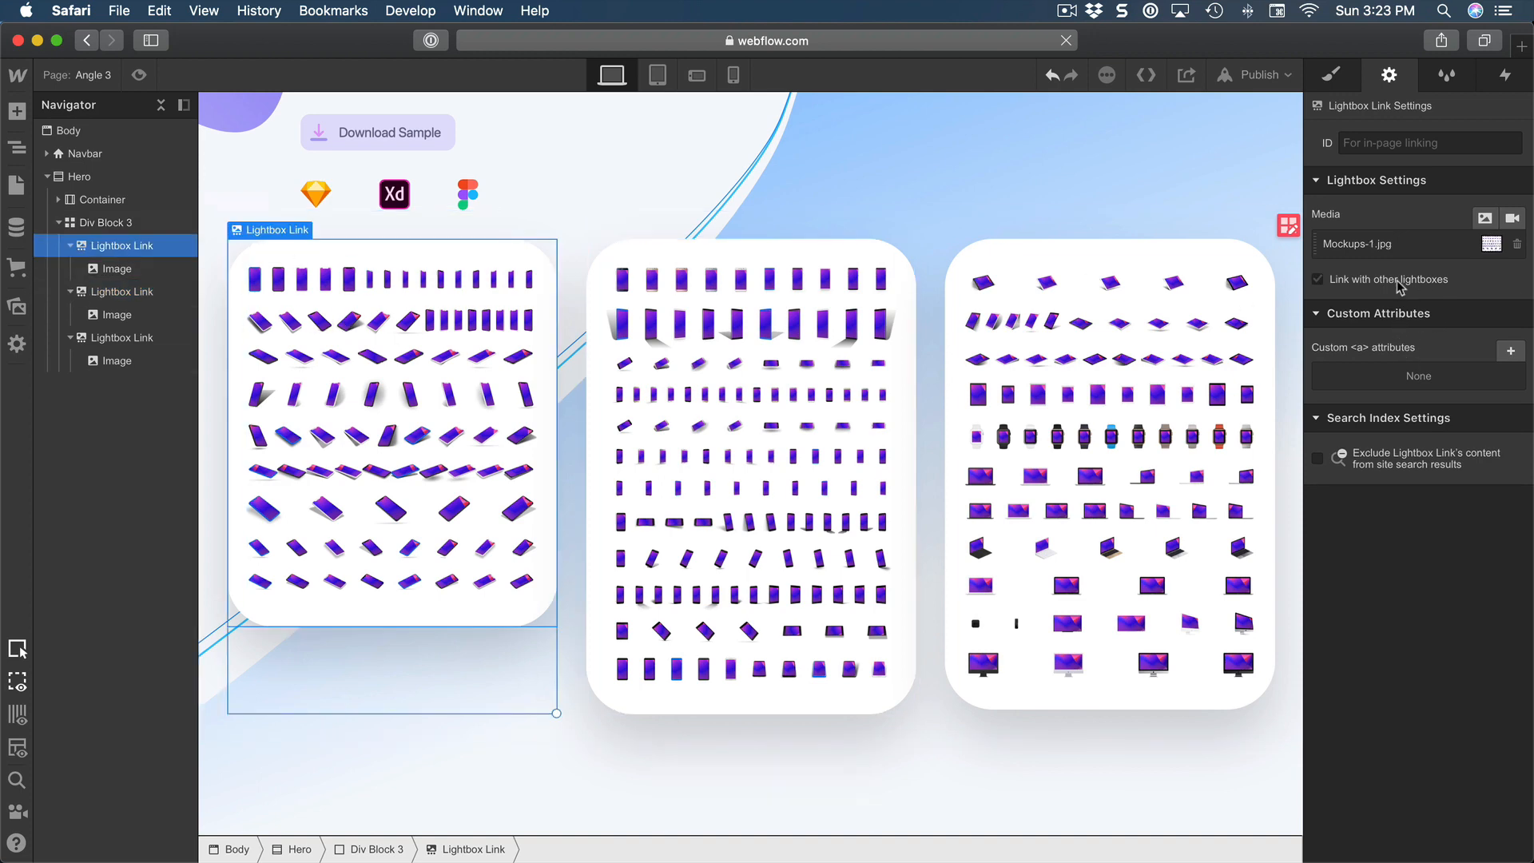
click(1397, 280)
click(1438, 309)
text(Mockup)
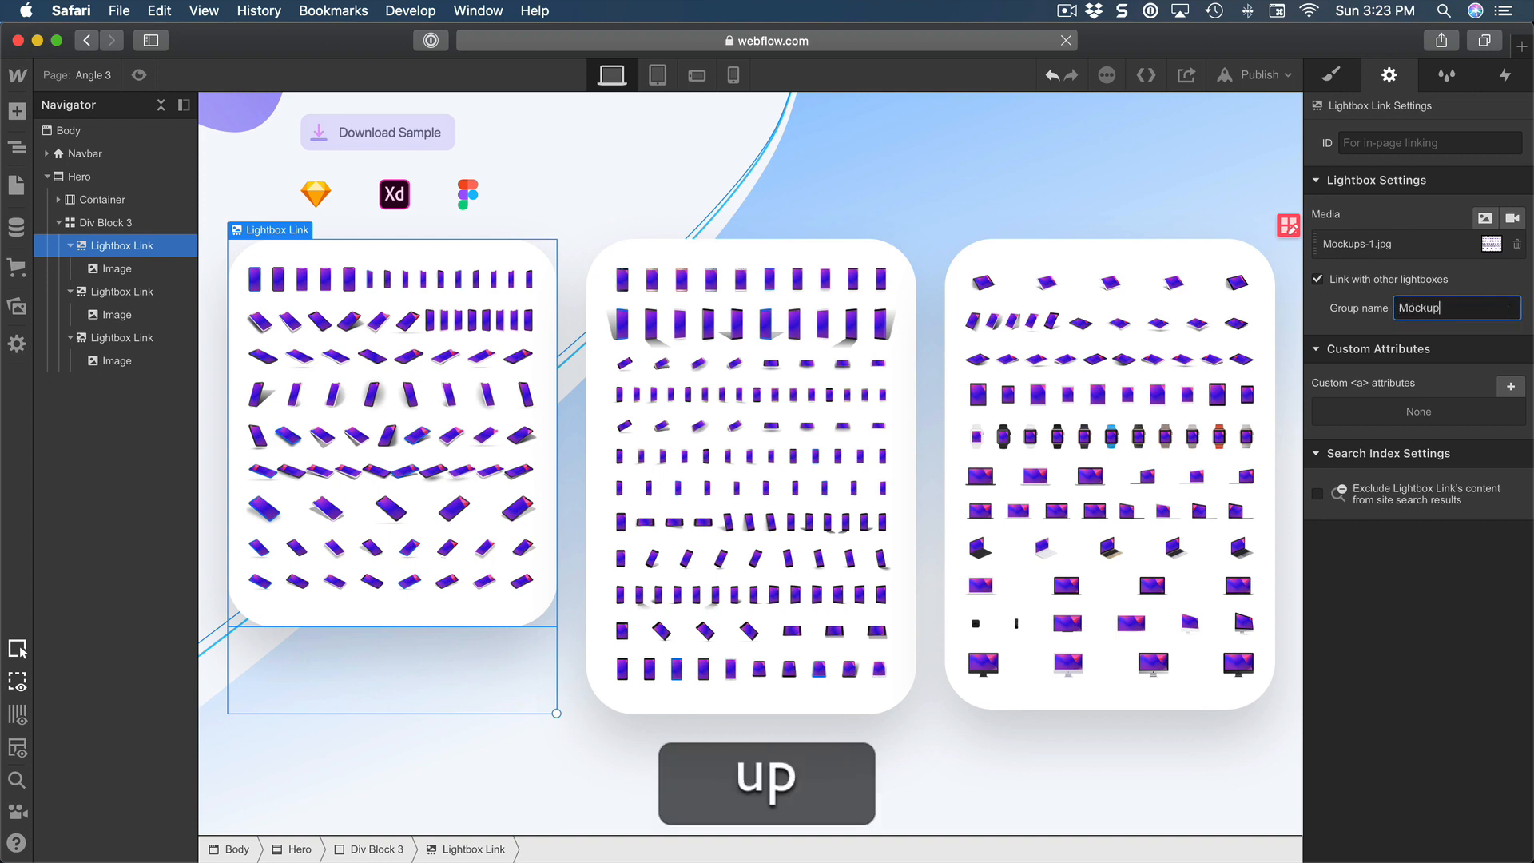
text(s)
key(Return)
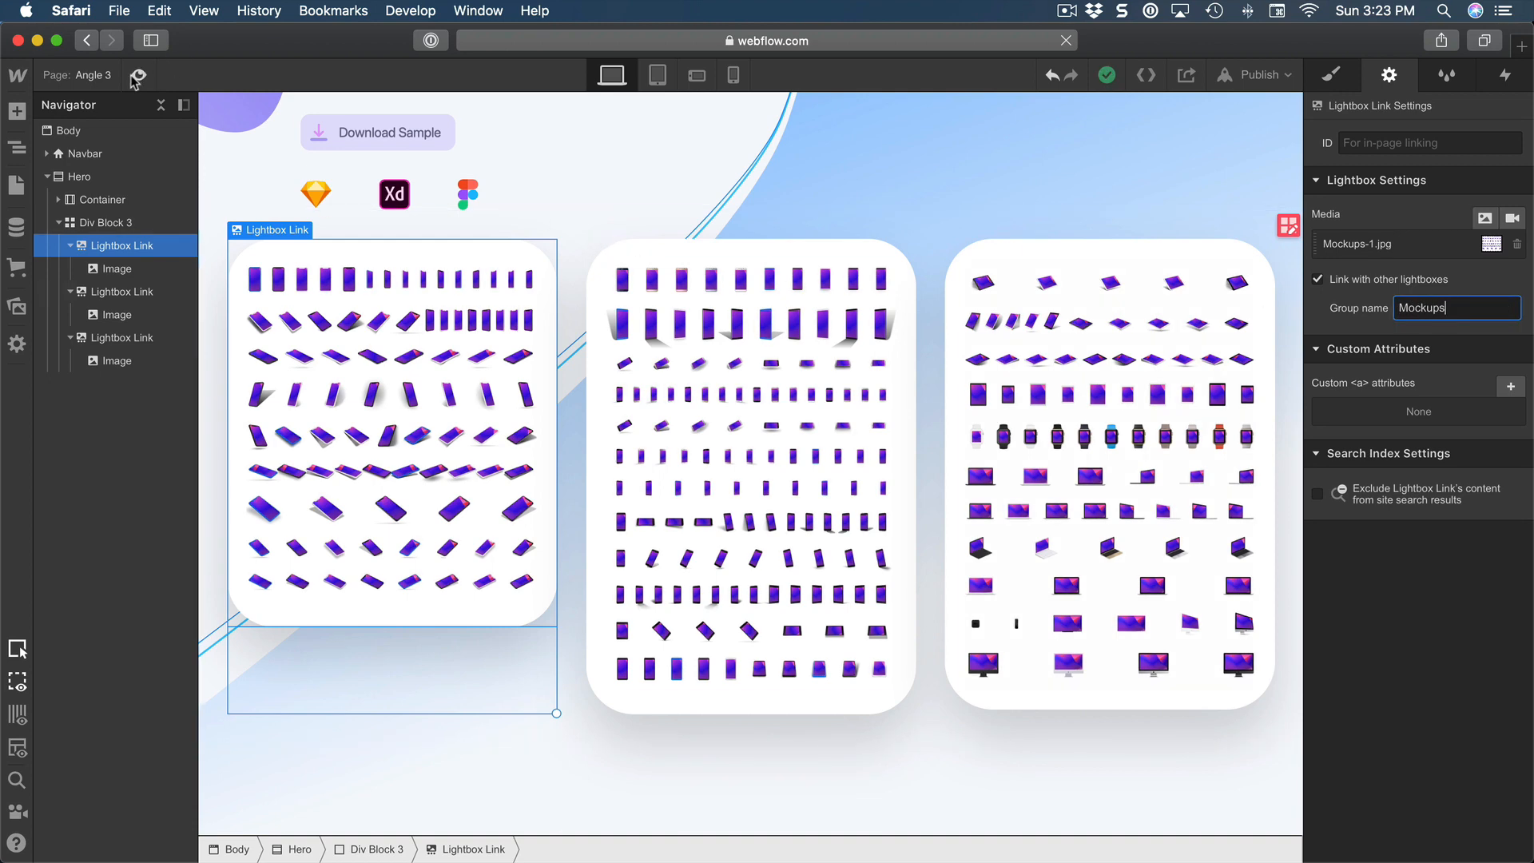
- Preview the linked lightbox gallery from the first card, go forward and back through its images, and return to editing
click(137, 76)
click(296, 369)
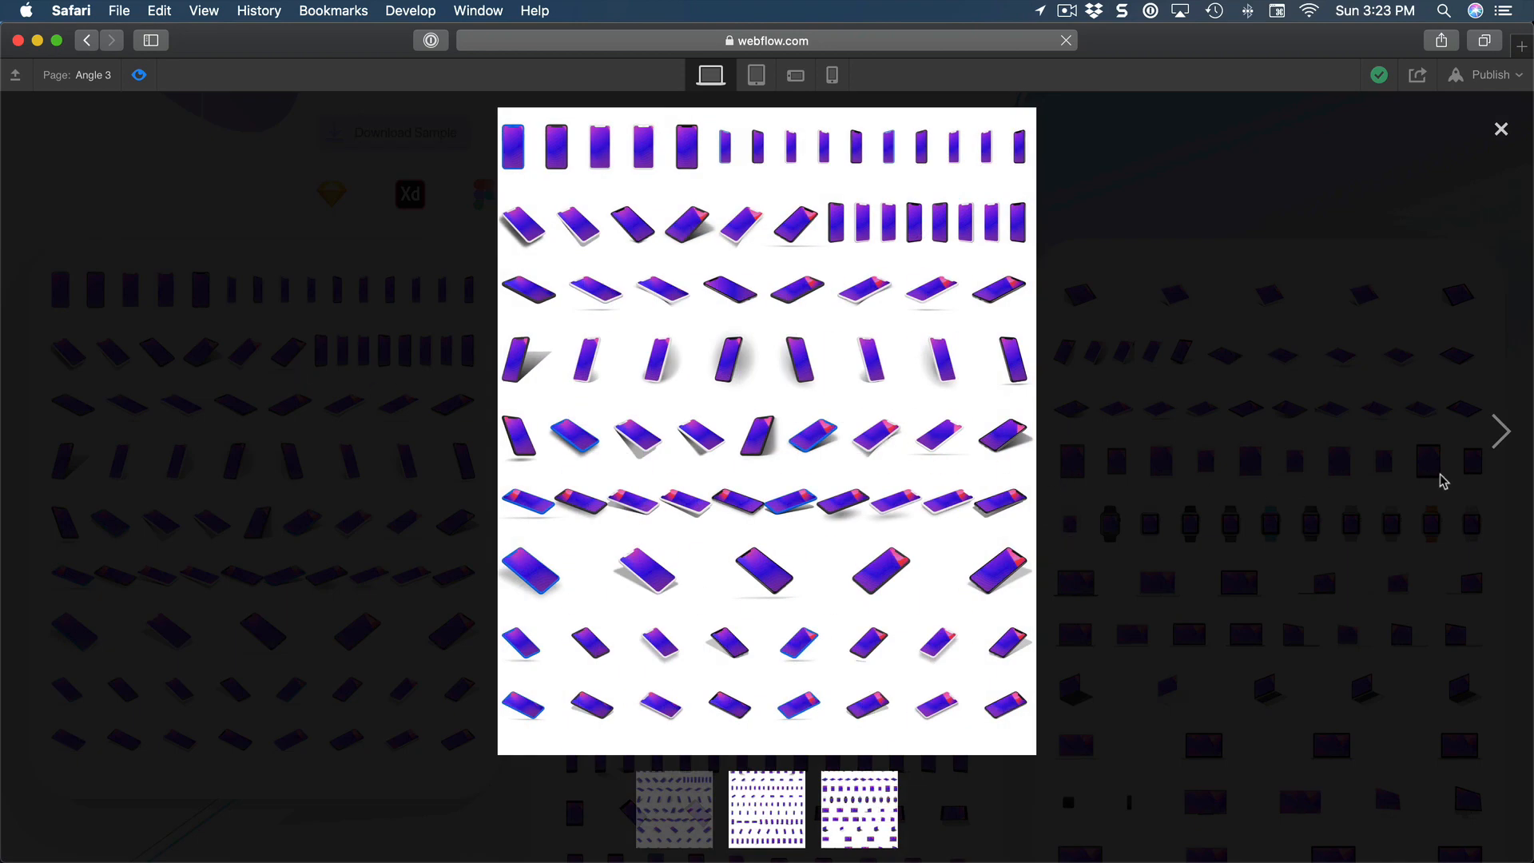
click(1500, 432)
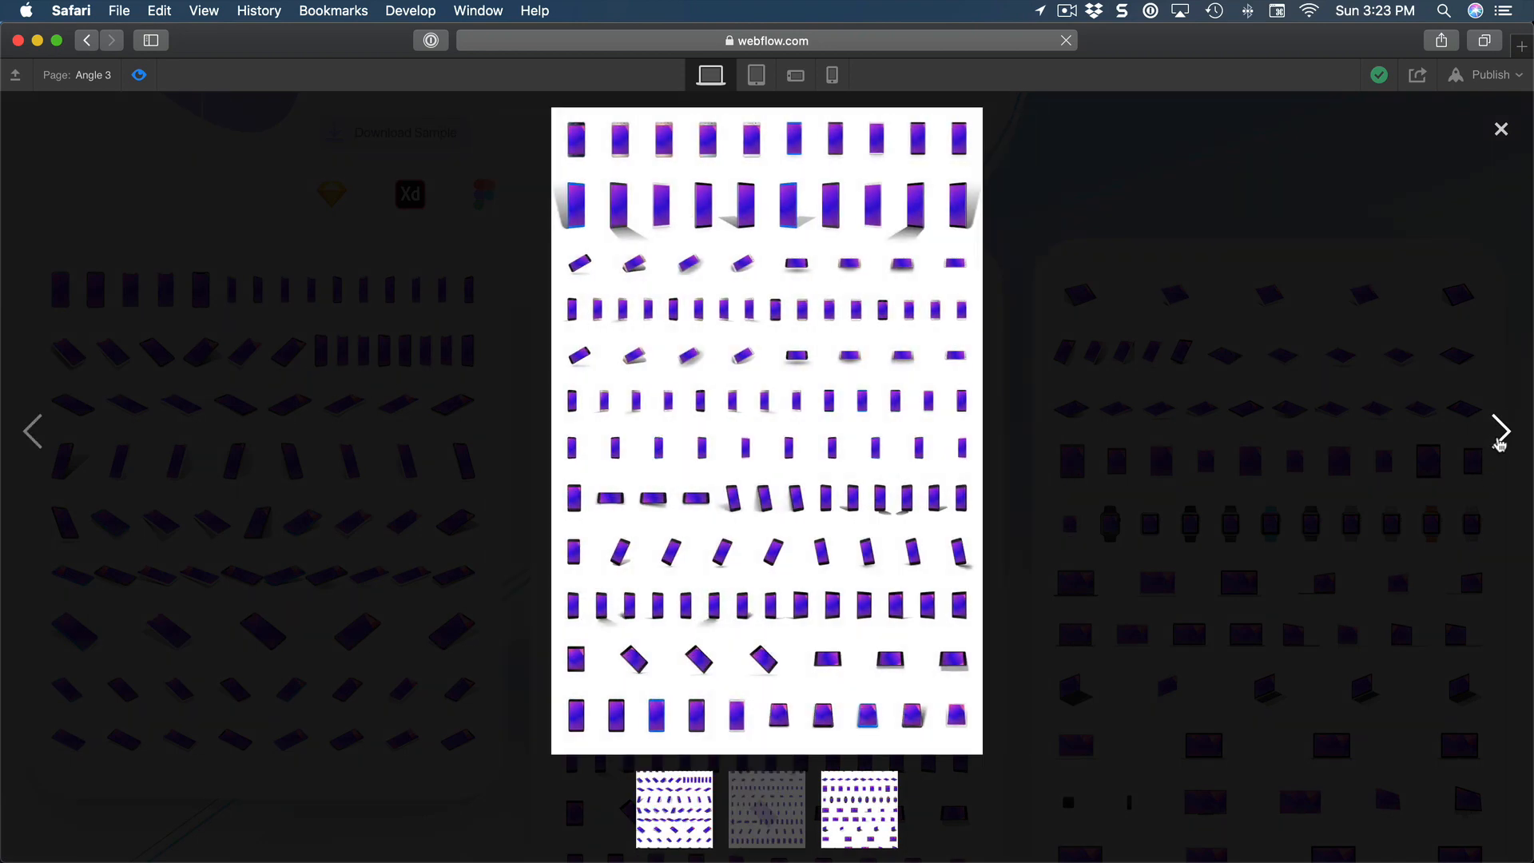
click(1500, 436)
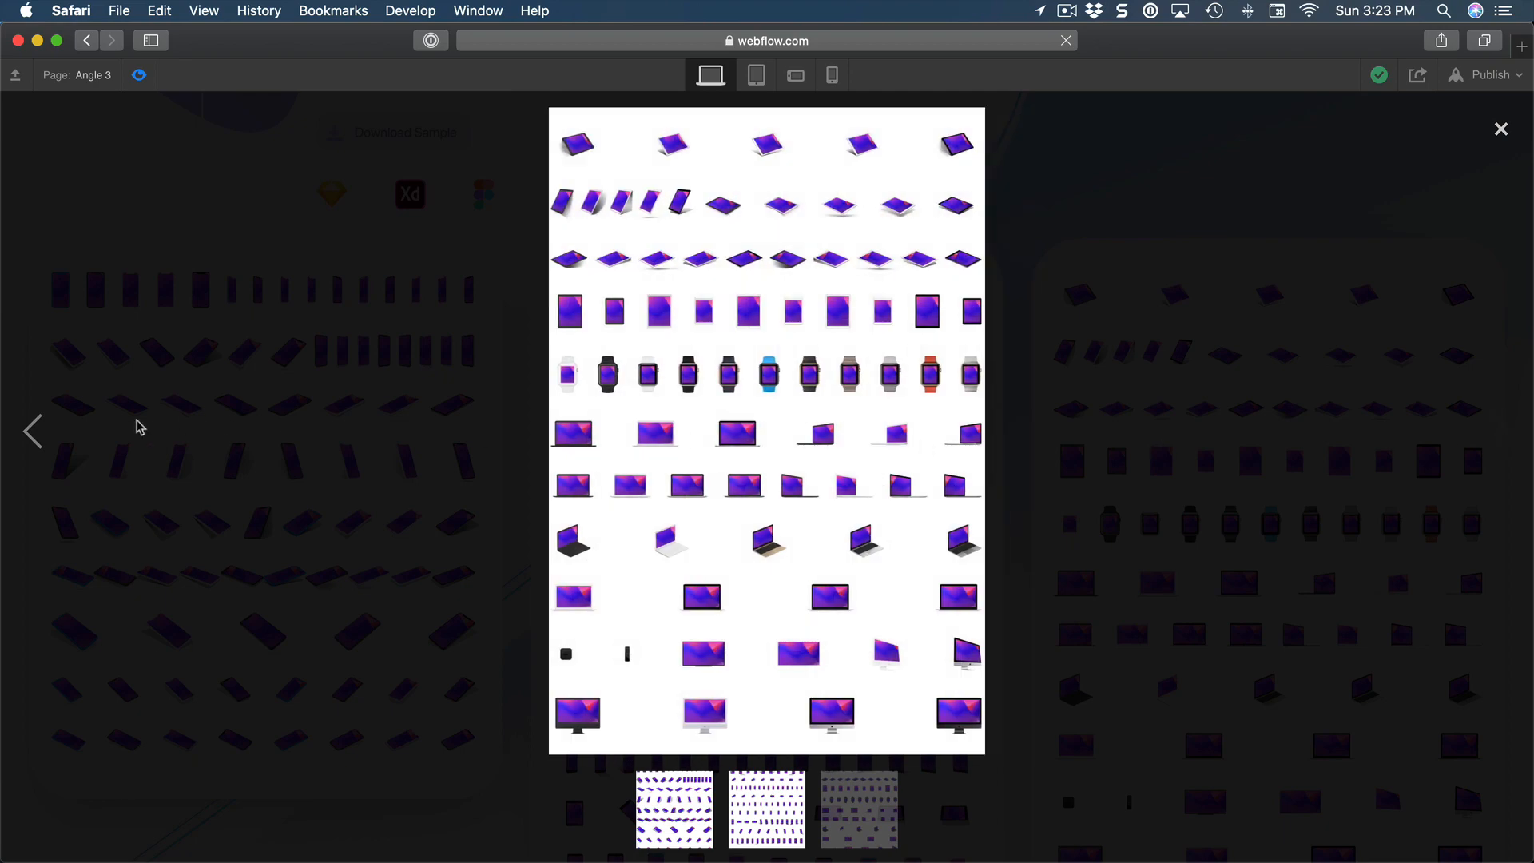
click(32, 433)
click(32, 433)
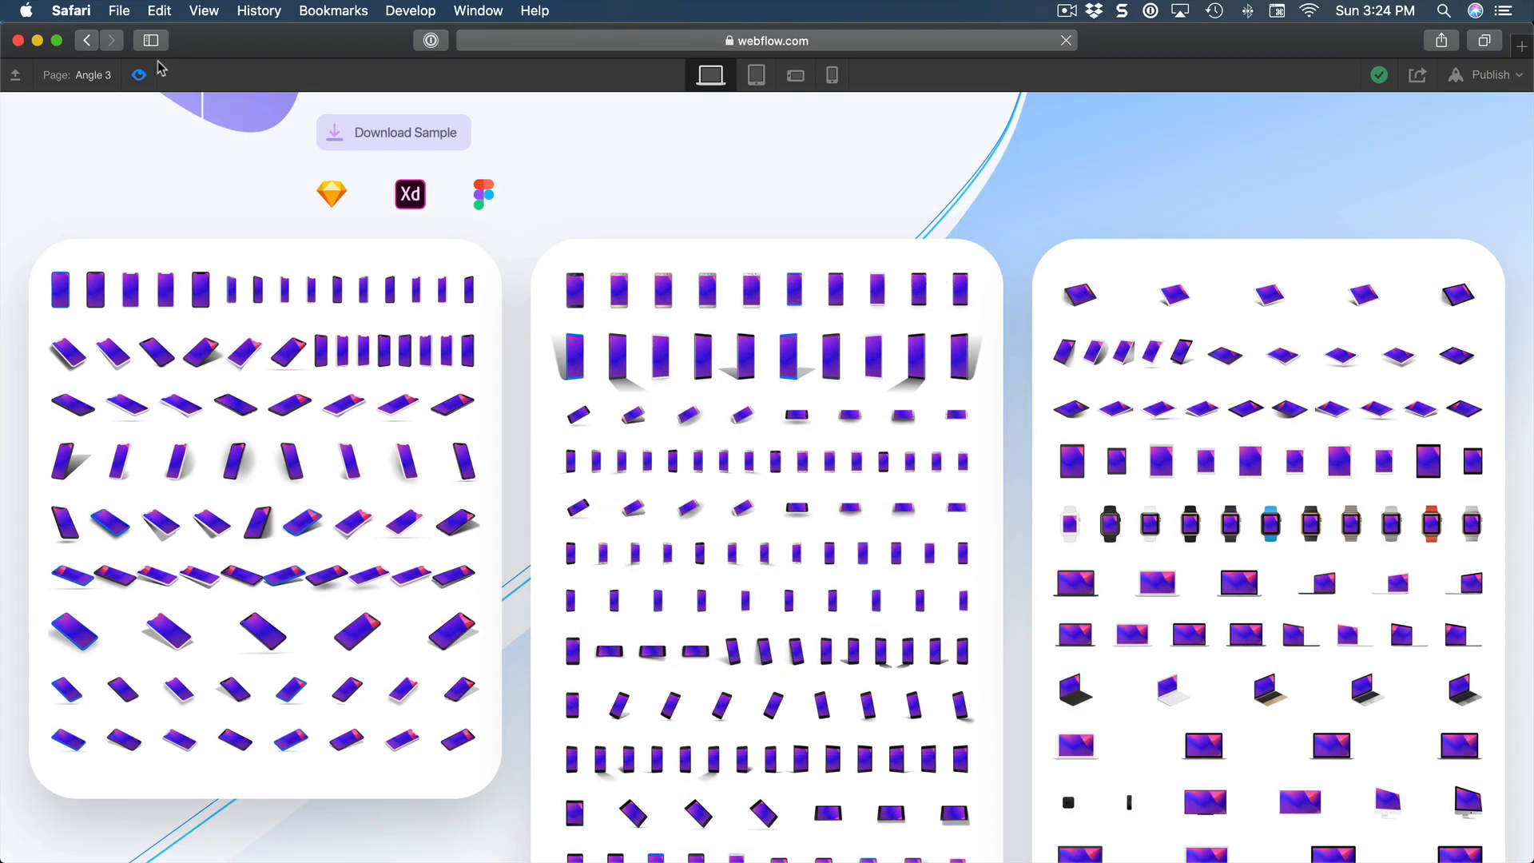
click(140, 74)
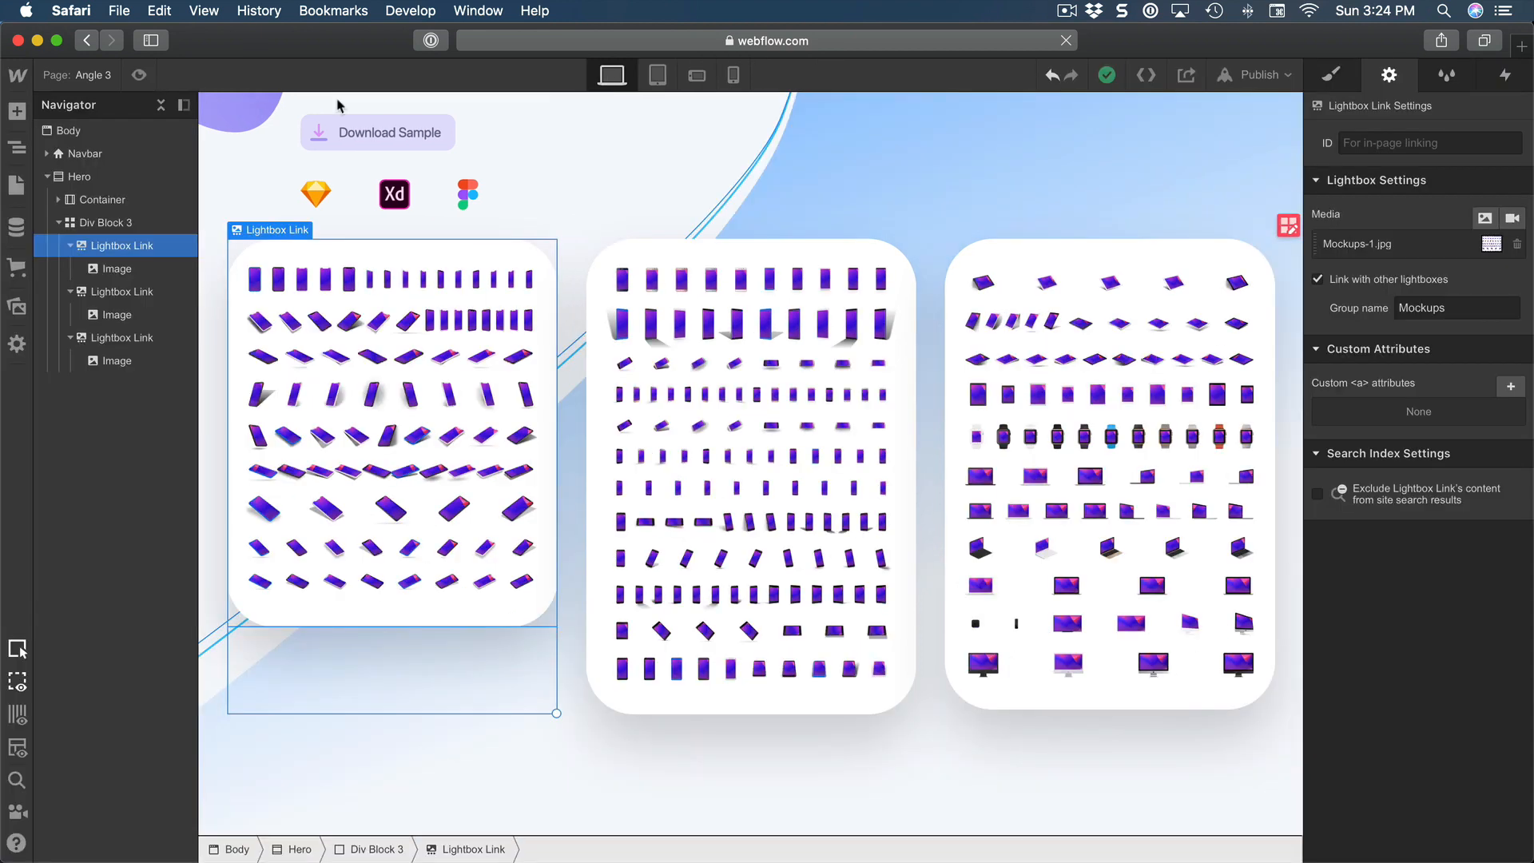
- In the tablet view, set the Lightbox Link cards' border radius to 20 px
click(657, 80)
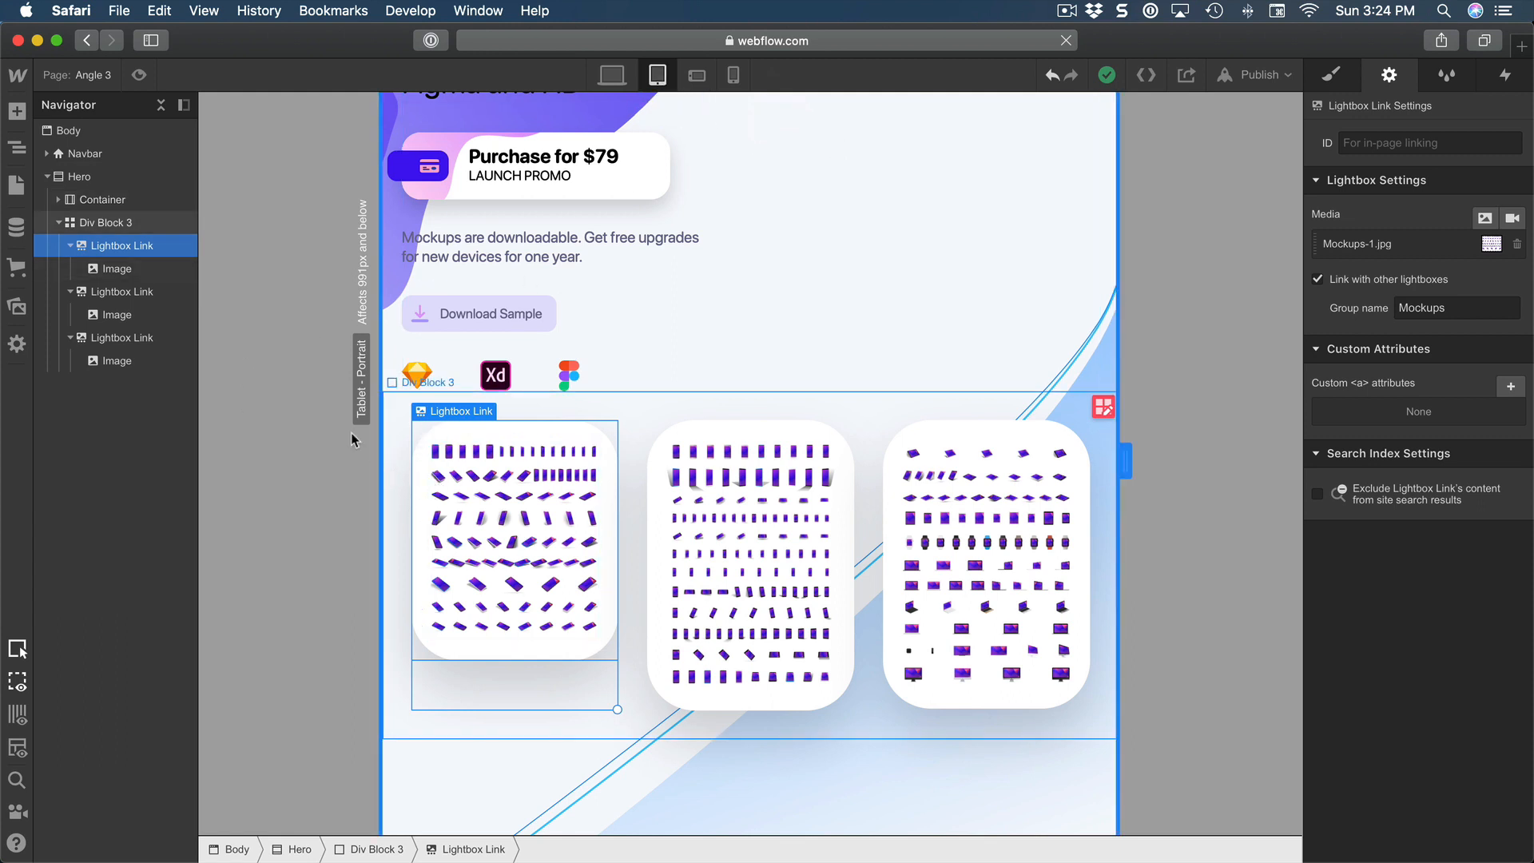
click(1340, 80)
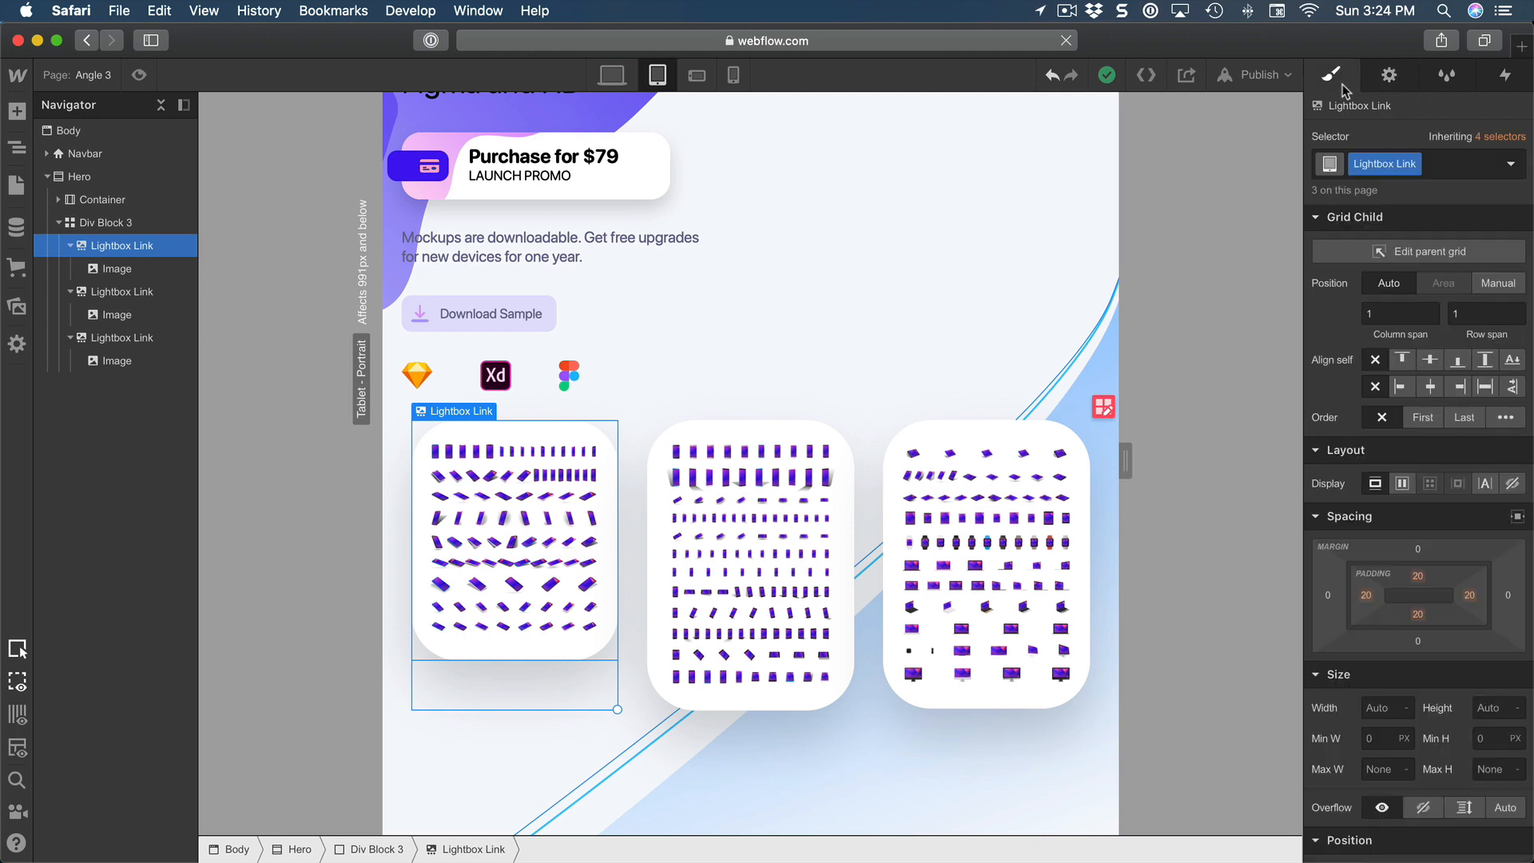
scroll(1326, 285, down, 10)
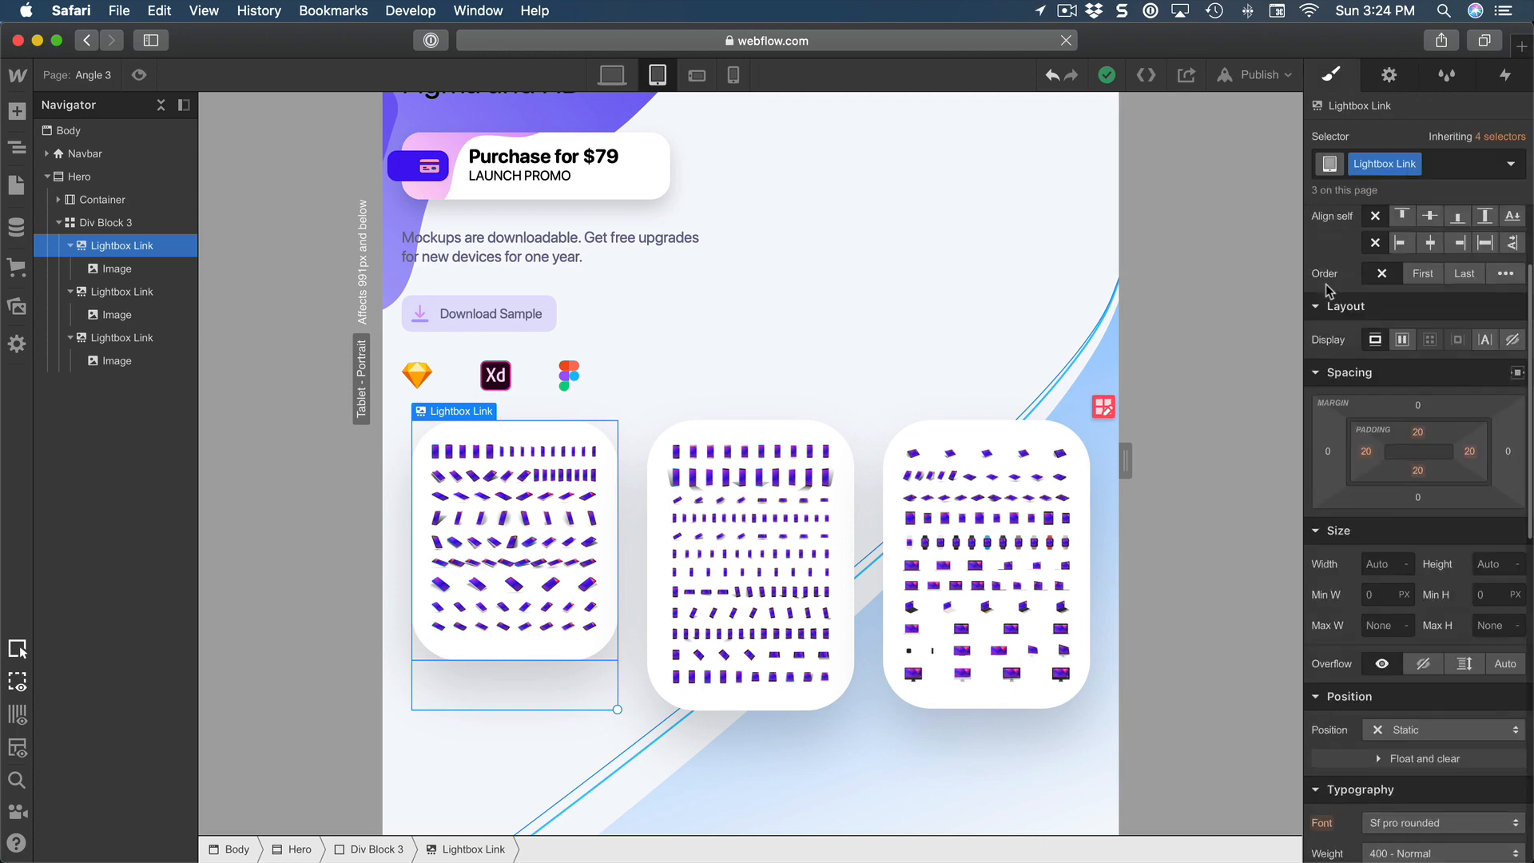
scroll(1329, 292, down, 4)
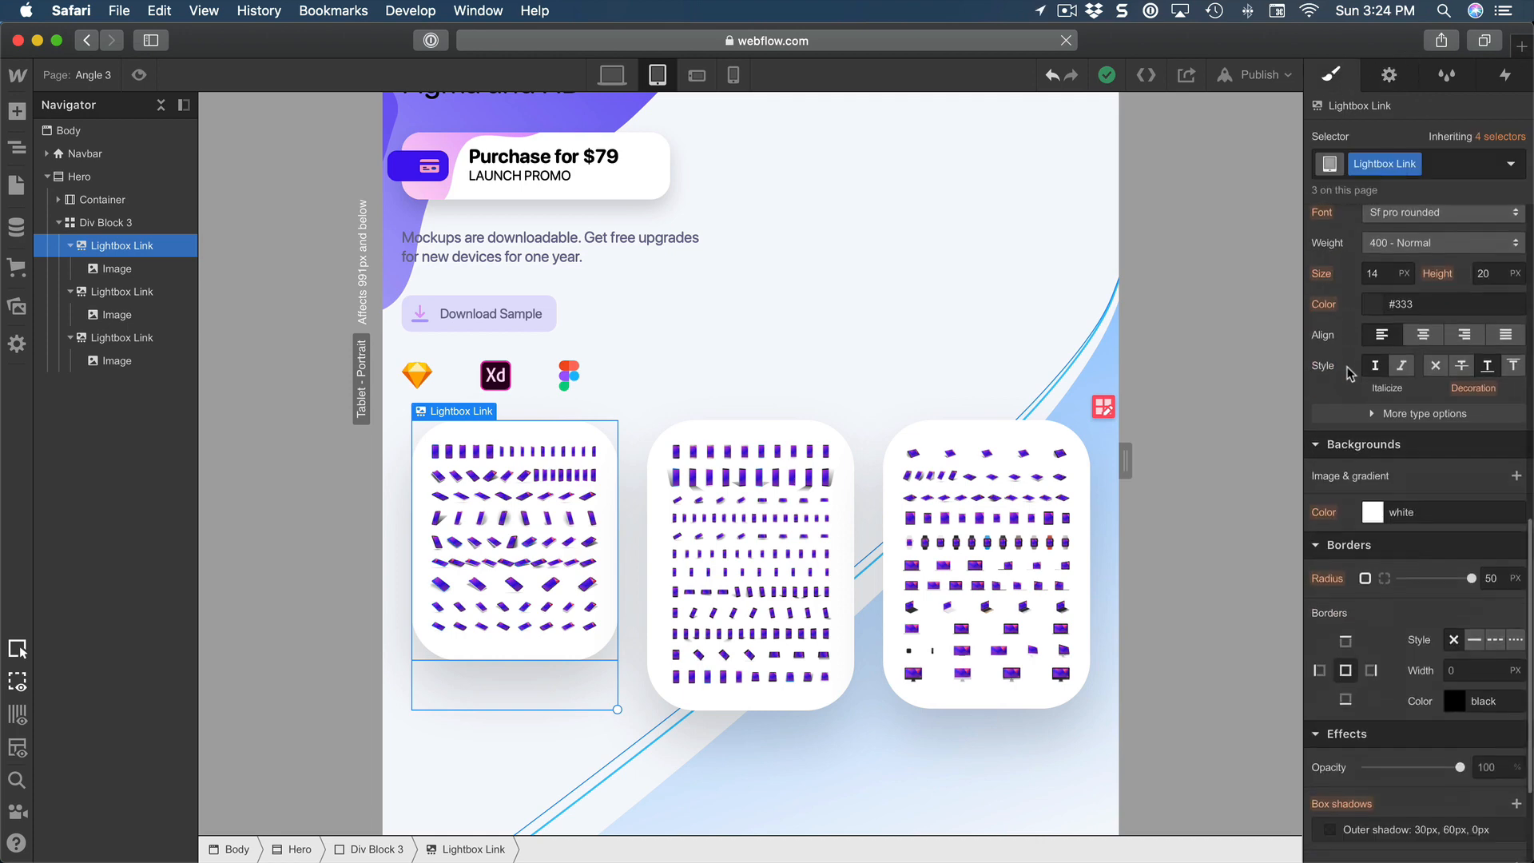
click(1502, 484)
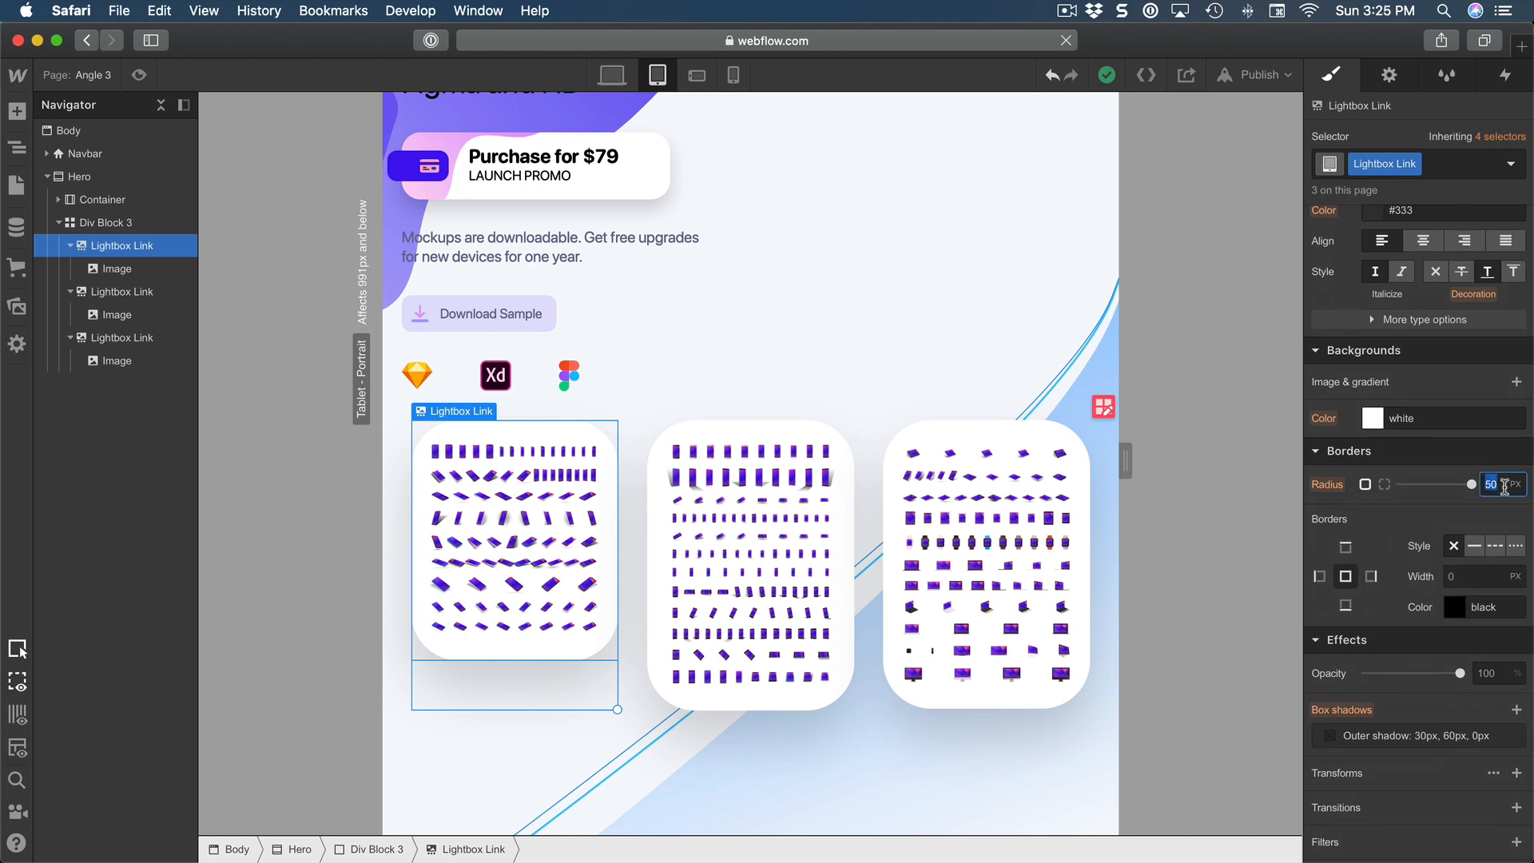
text(20)
key(Return)
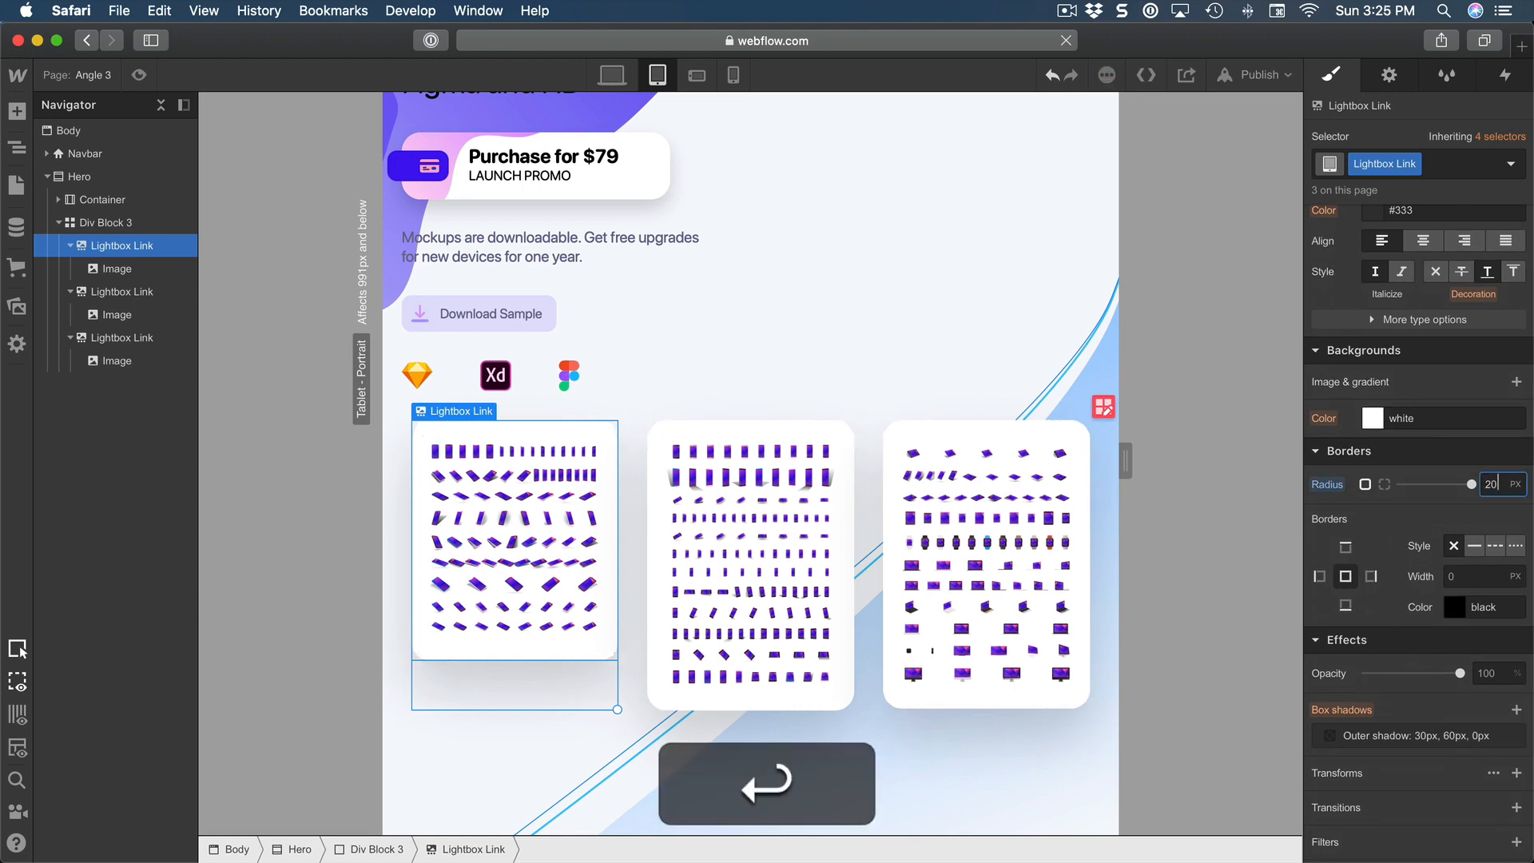
- Set the column gap of the Div Block 3 grid to 20 px for the tablet view
click(633, 458)
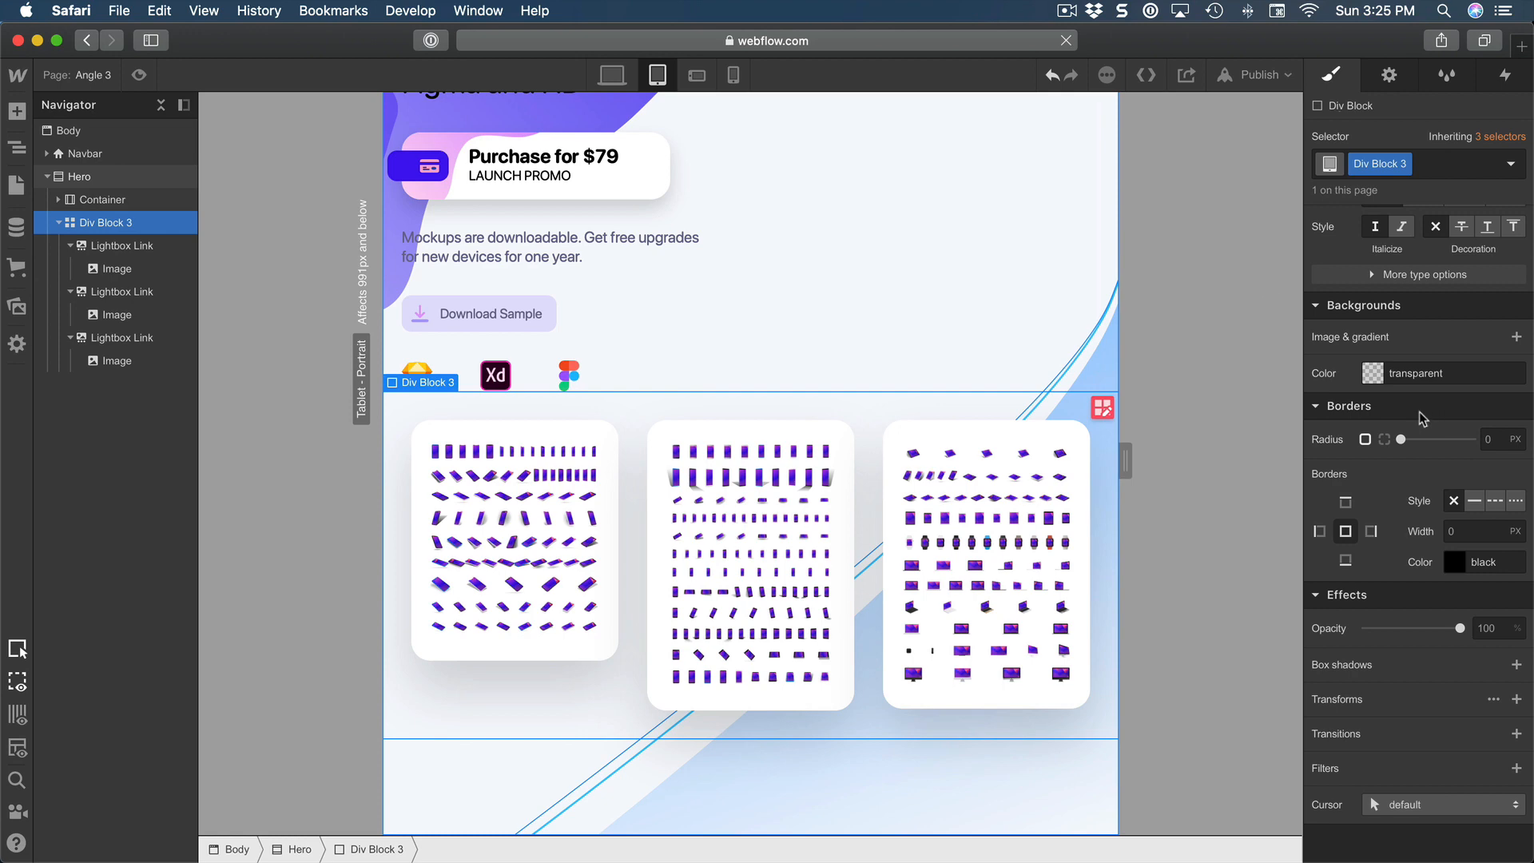
scroll(1408, 412, up, 10)
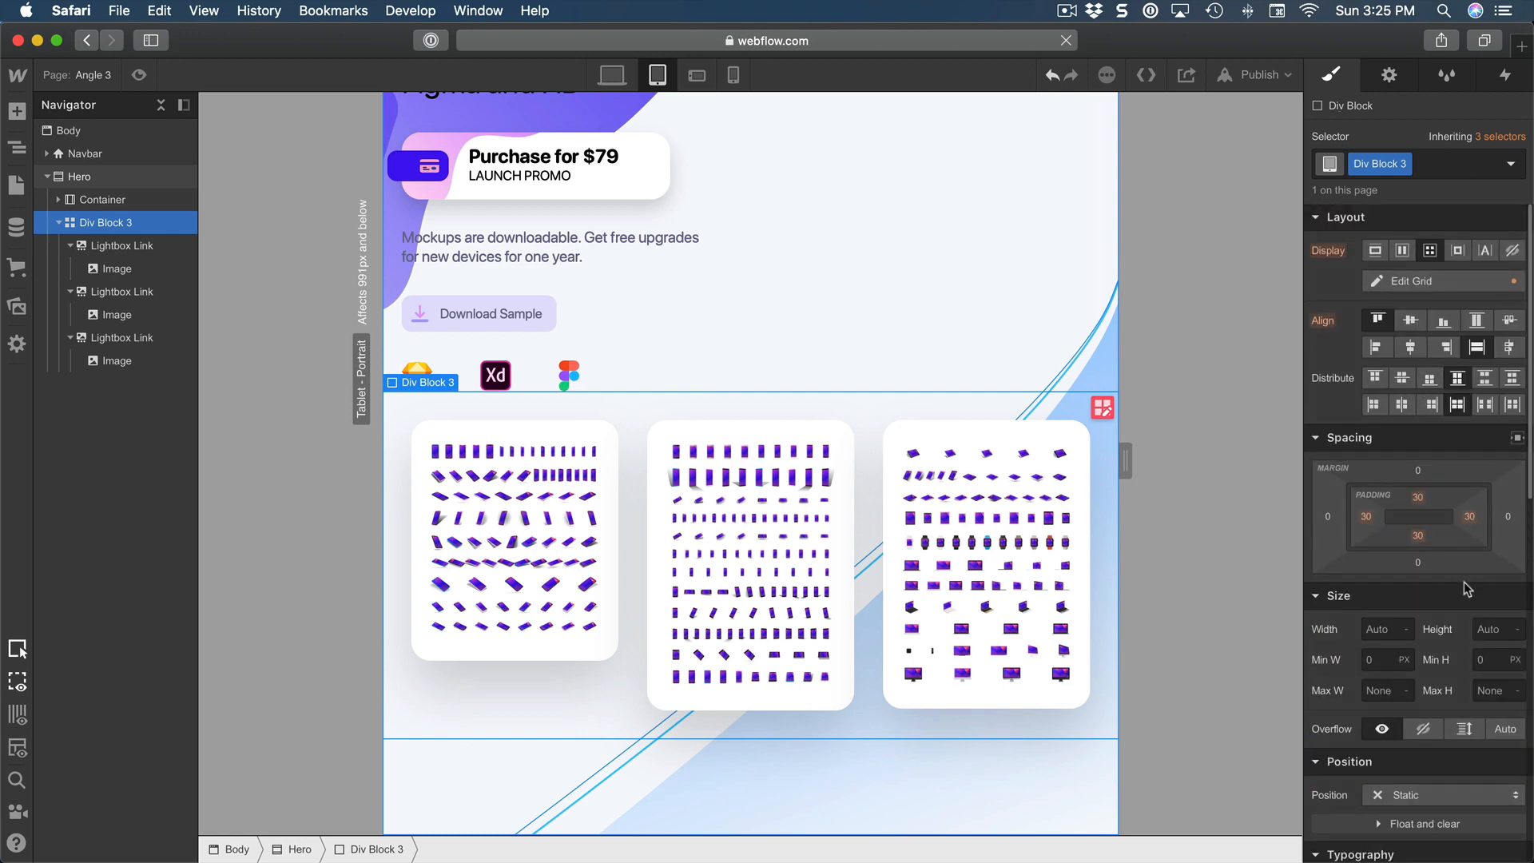
click(1445, 277)
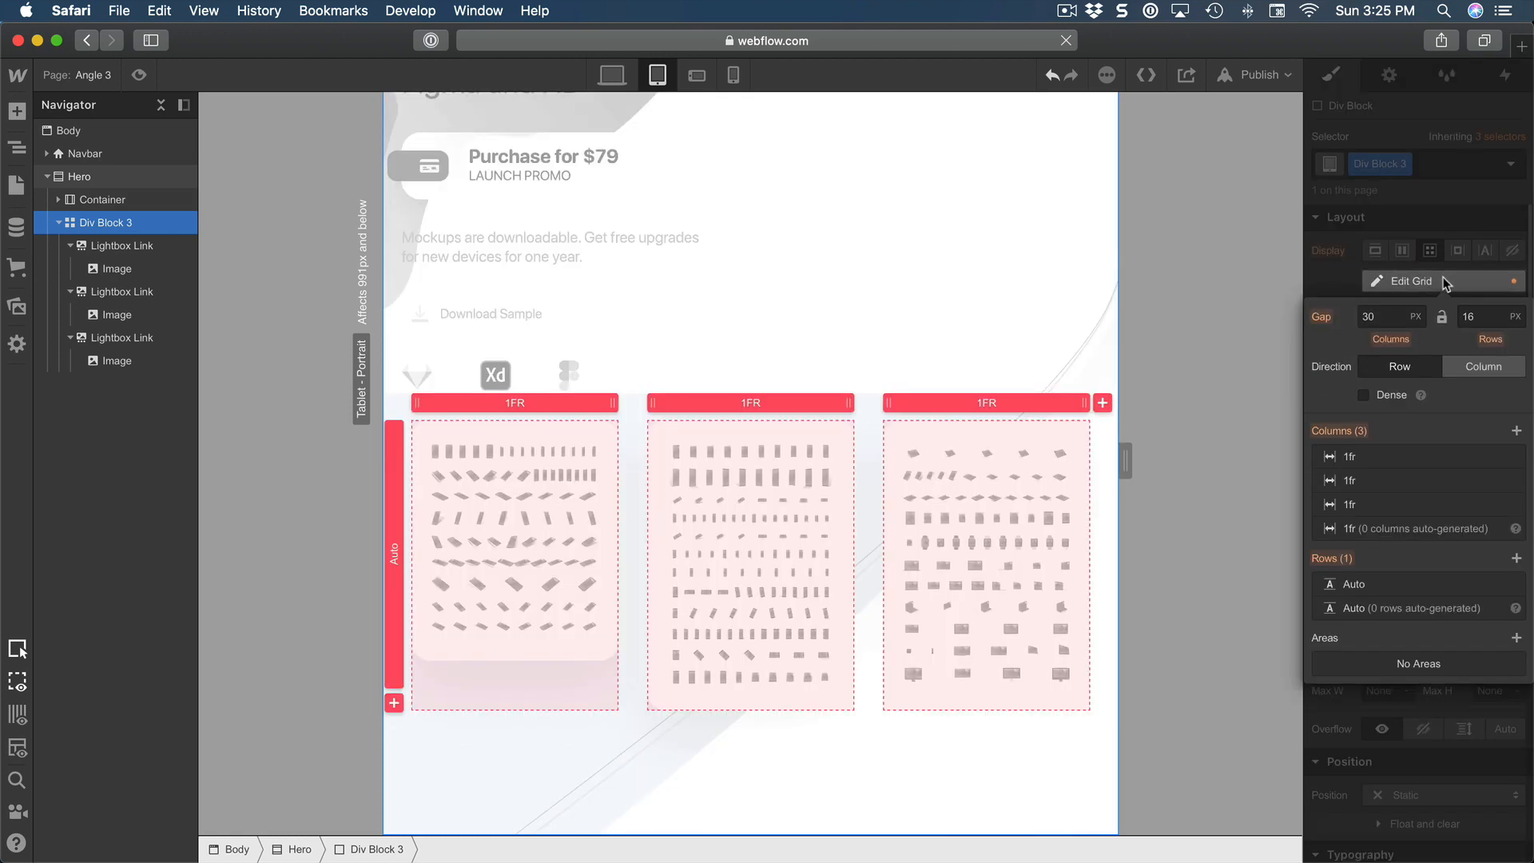
click(1389, 316)
text(20)
key(Return)
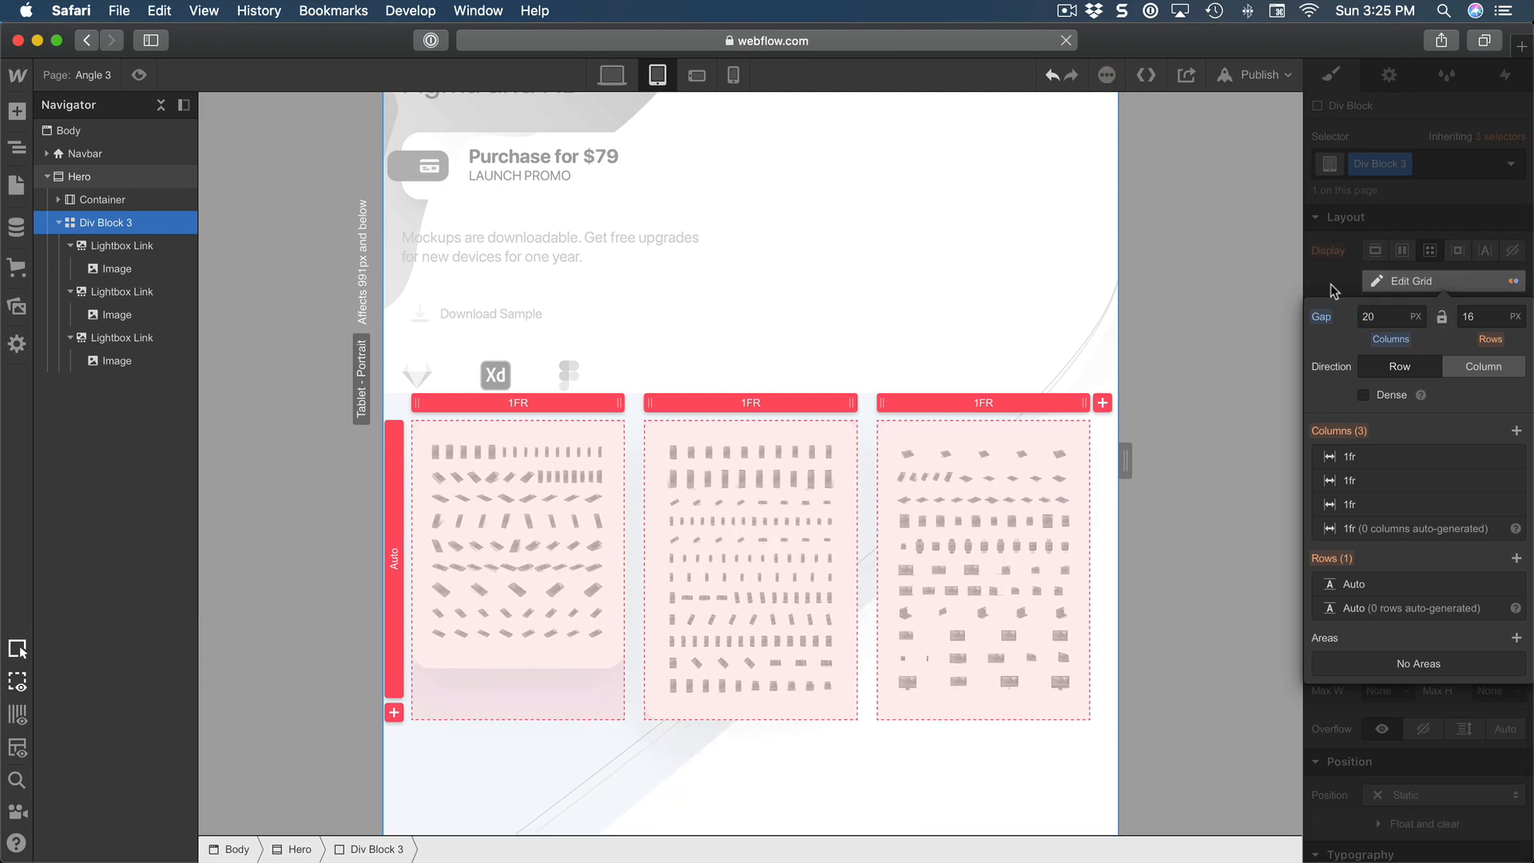
click(1331, 285)
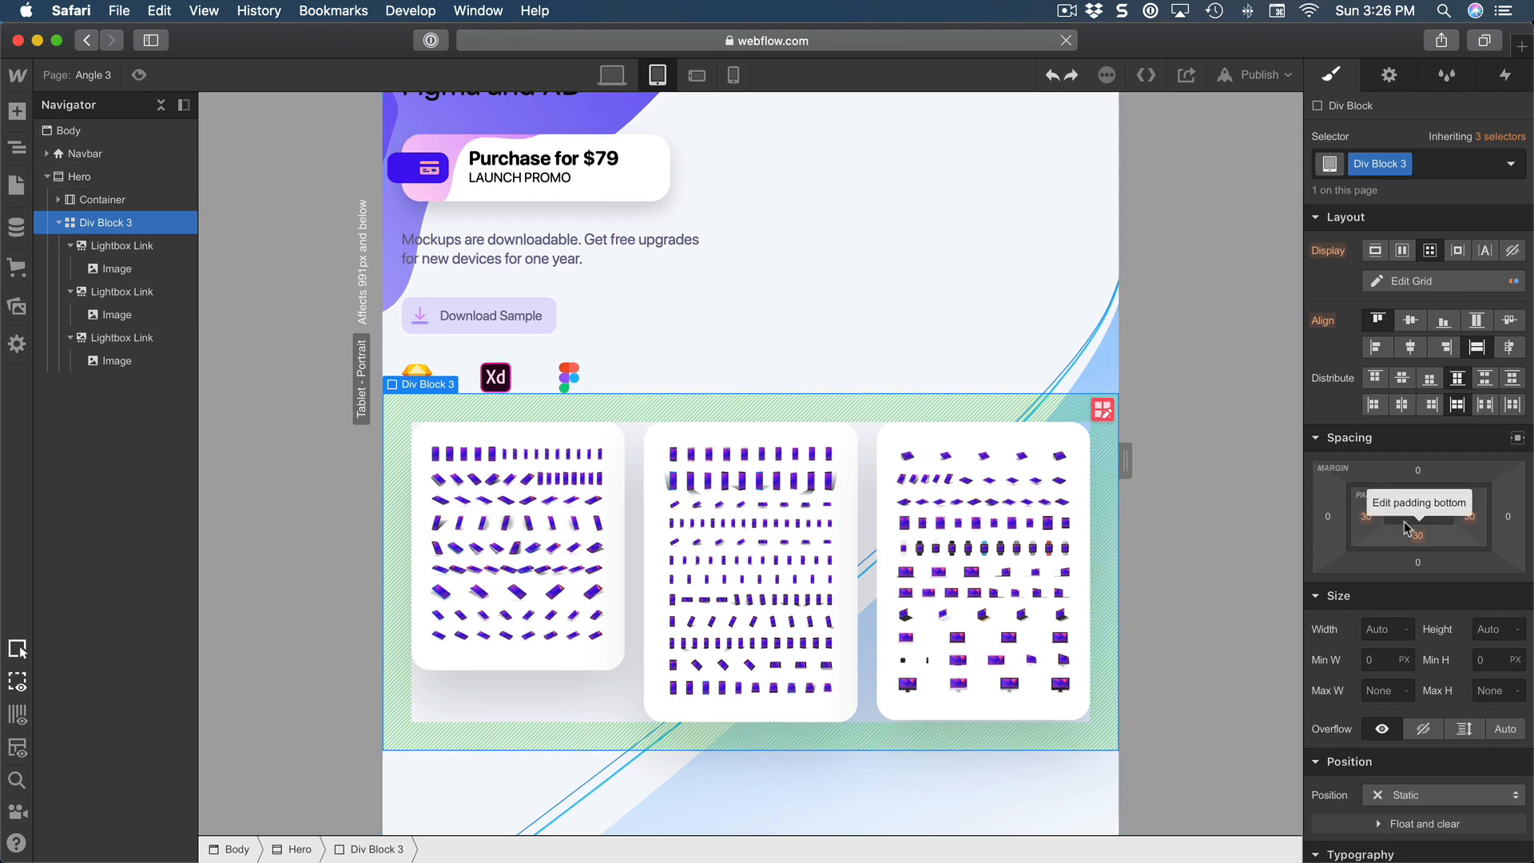
- Set the left and right padding of Div Block 3 to 20 px for the tablet view
click(1367, 519)
text(20)
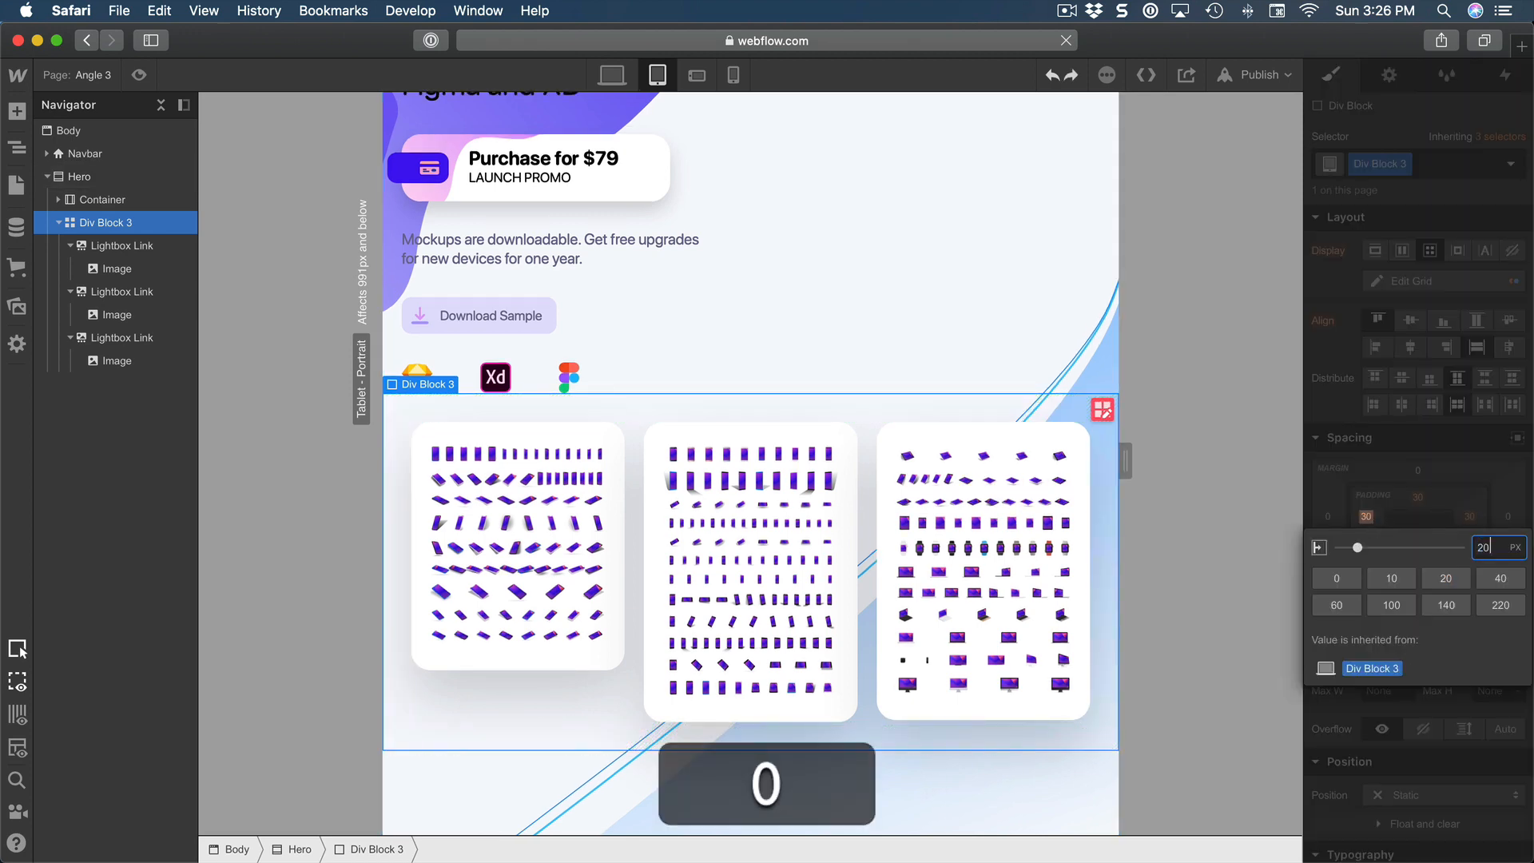
key(Return)
click(1471, 517)
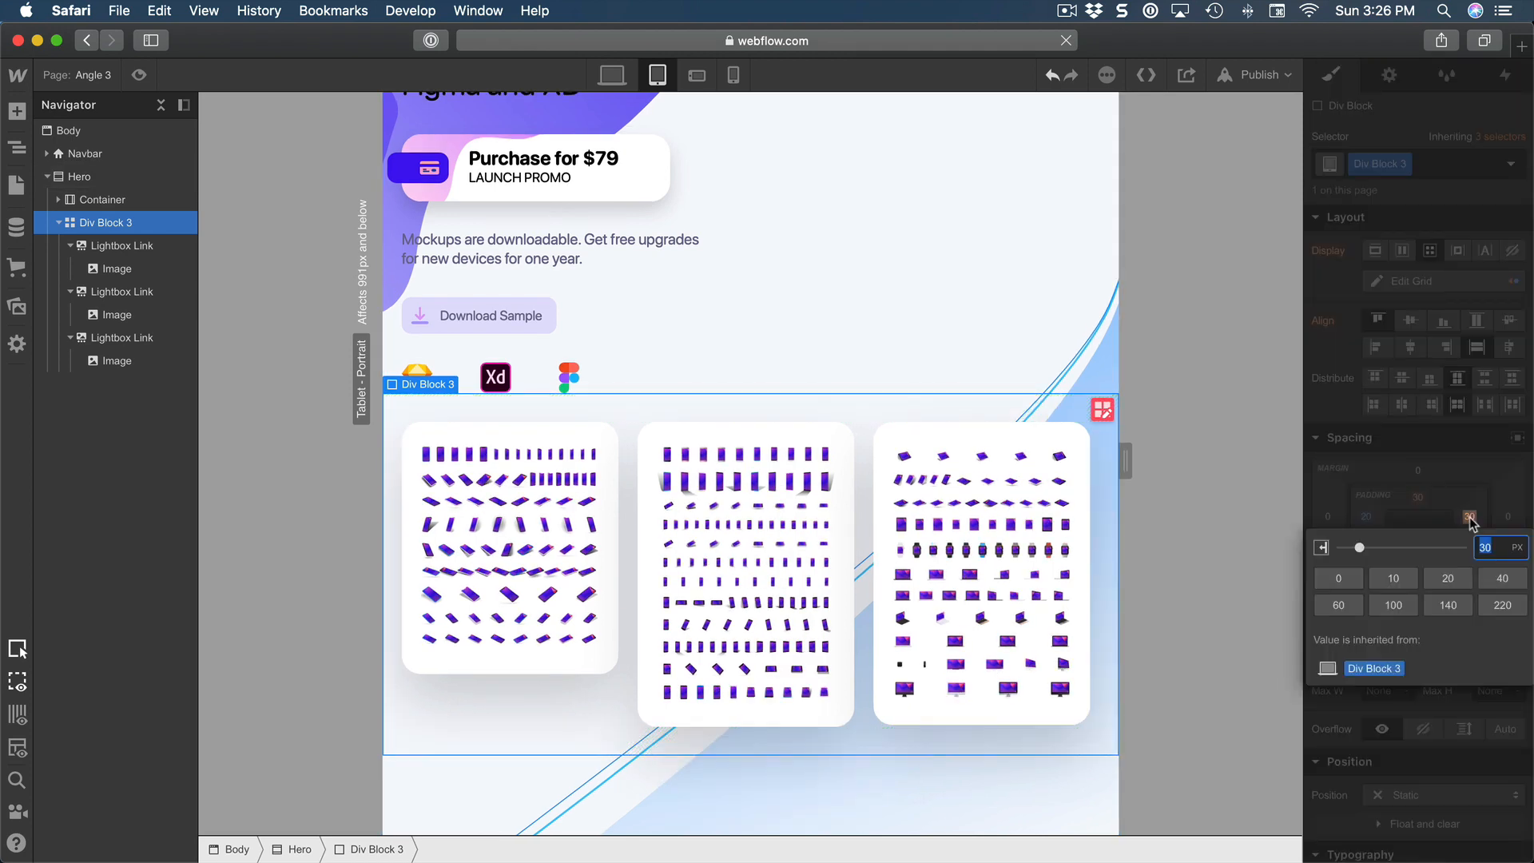
text(20)
key(Return)
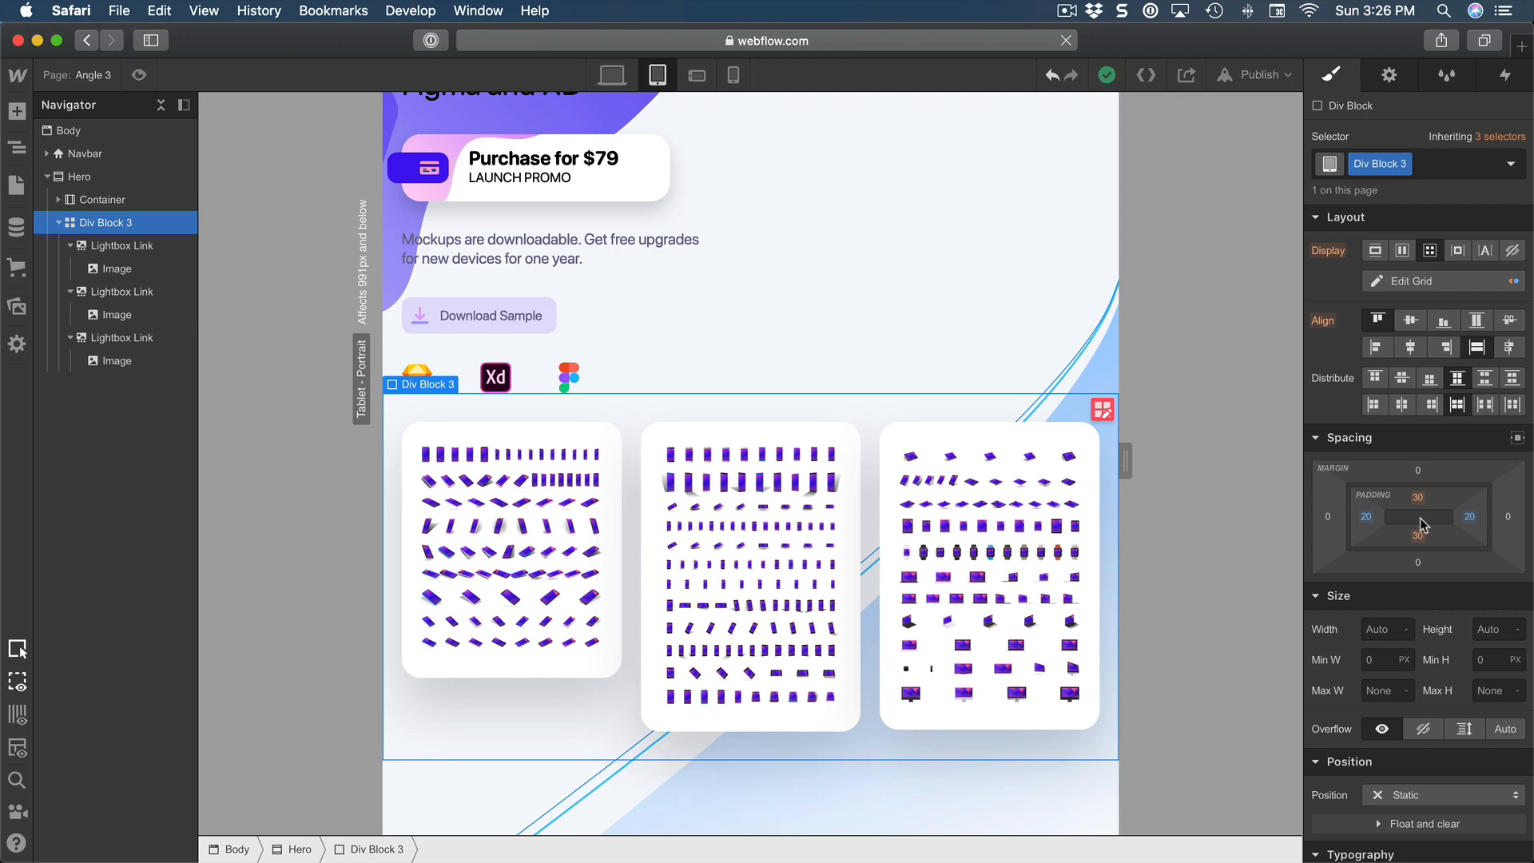
- In the phone landscape view, set the Lightbox Link cards' padding to 10 px on all four sides
click(698, 75)
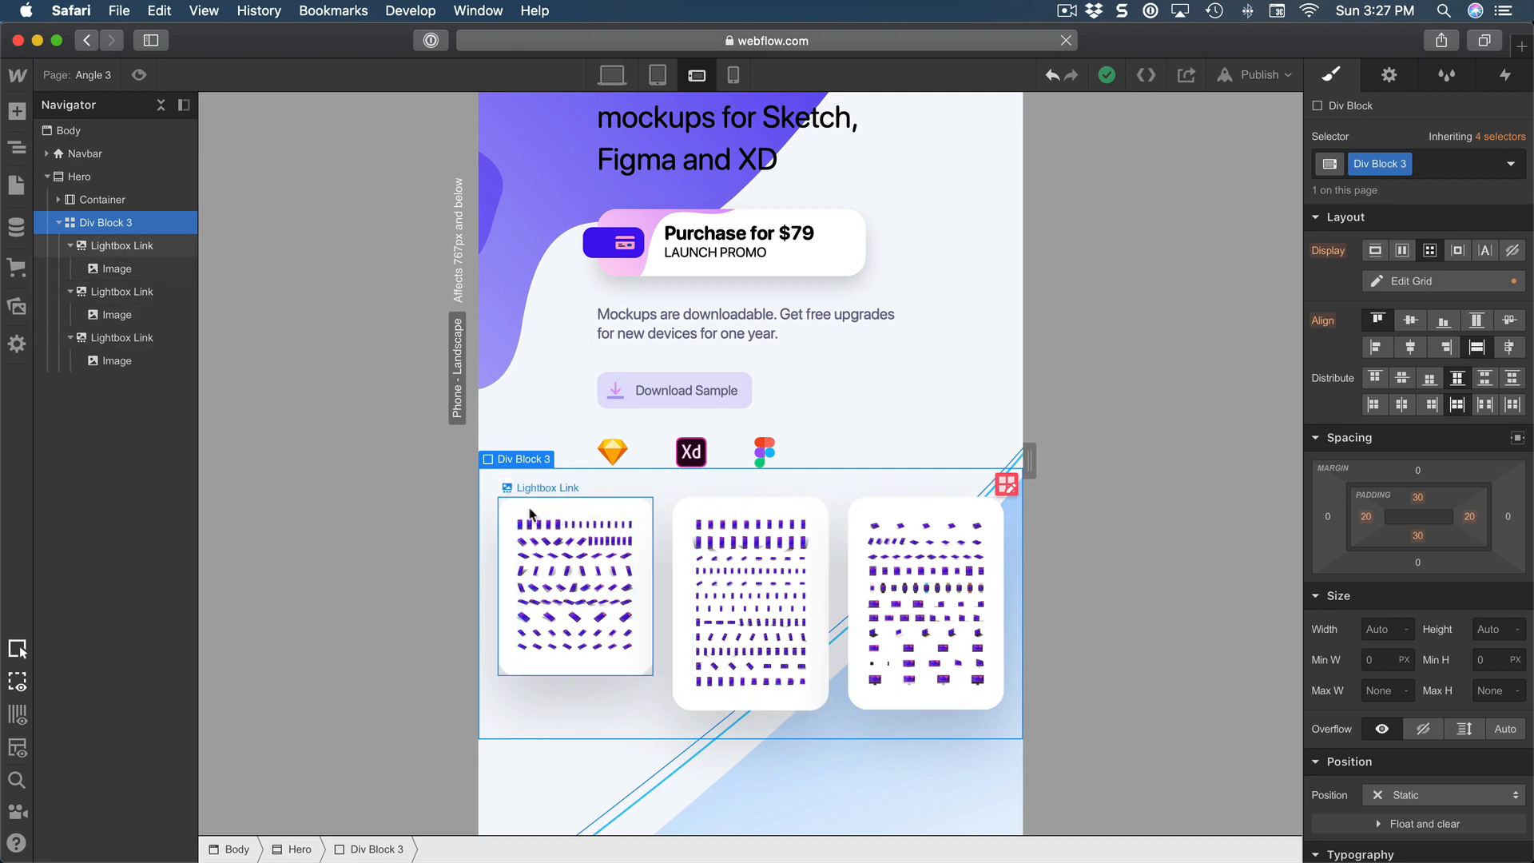
click(559, 512)
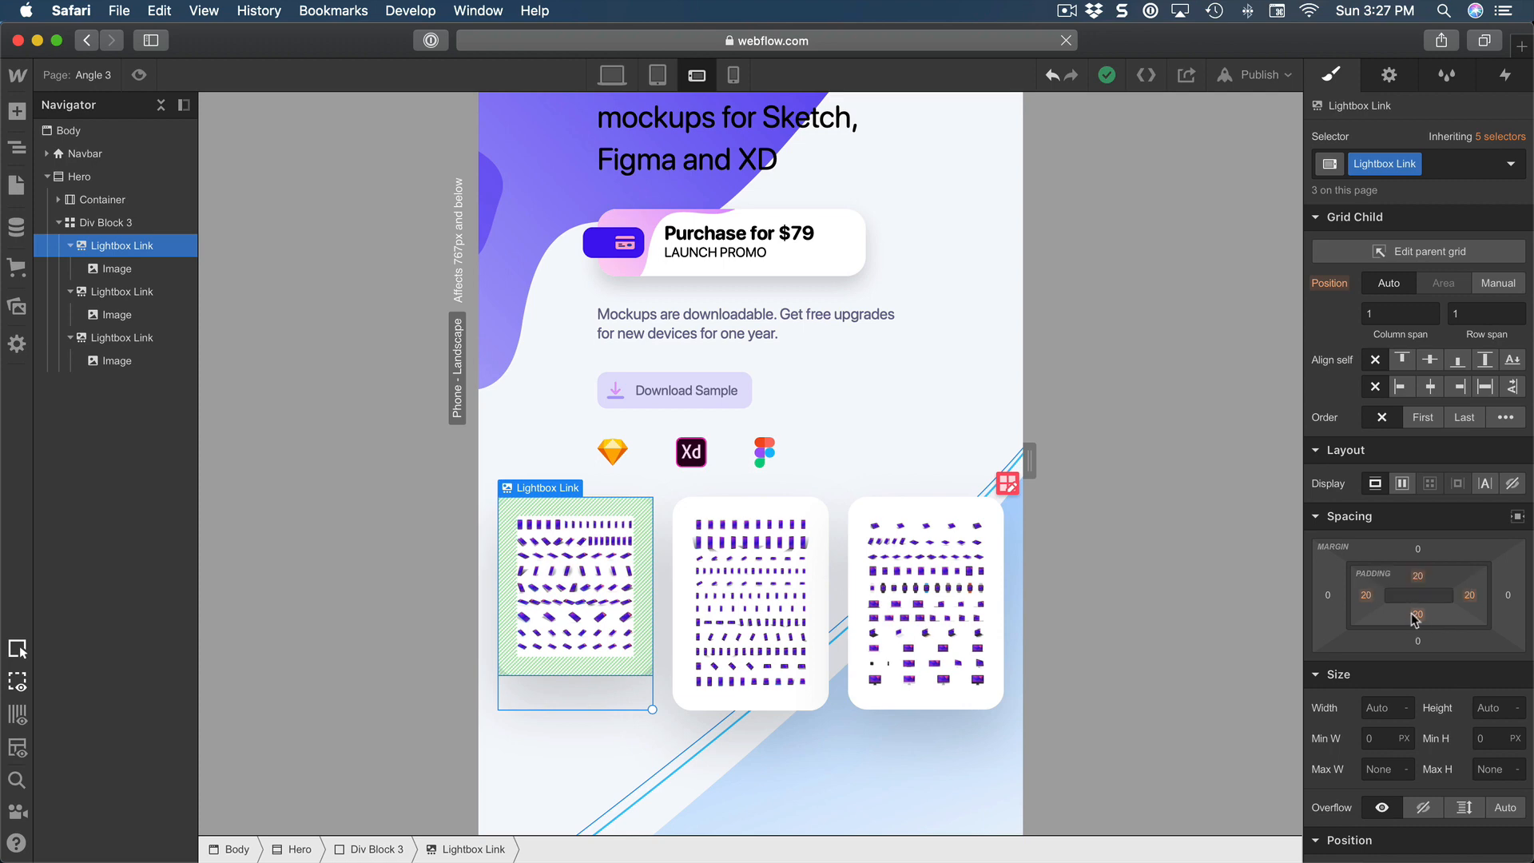
drag(1419, 574, 1420, 550)
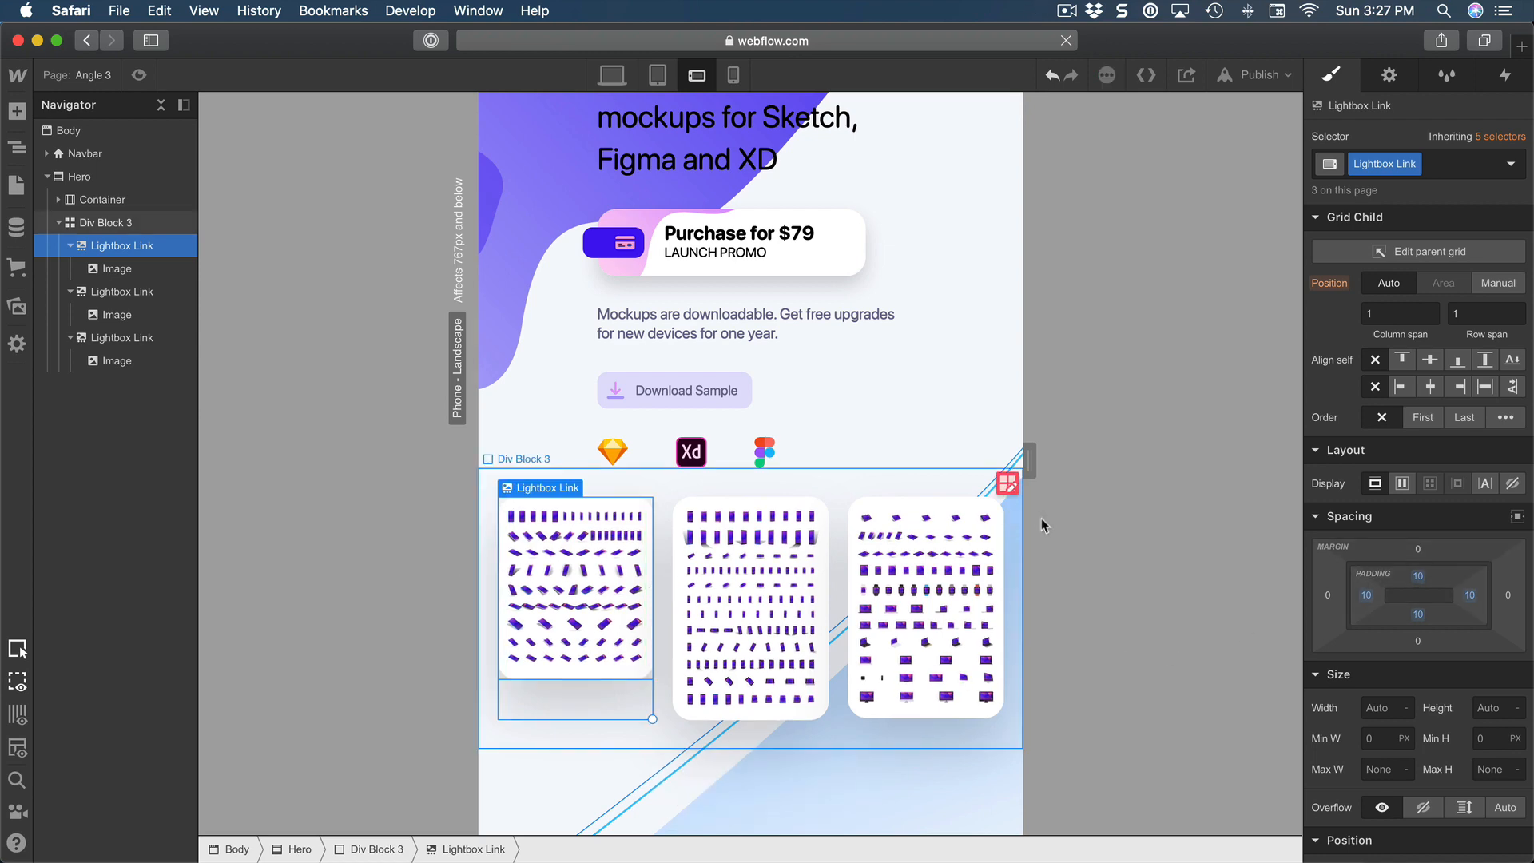
- In the phone portrait view, remove two columns from the Div Block 3 grid so the cards stack in a single column
click(733, 74)
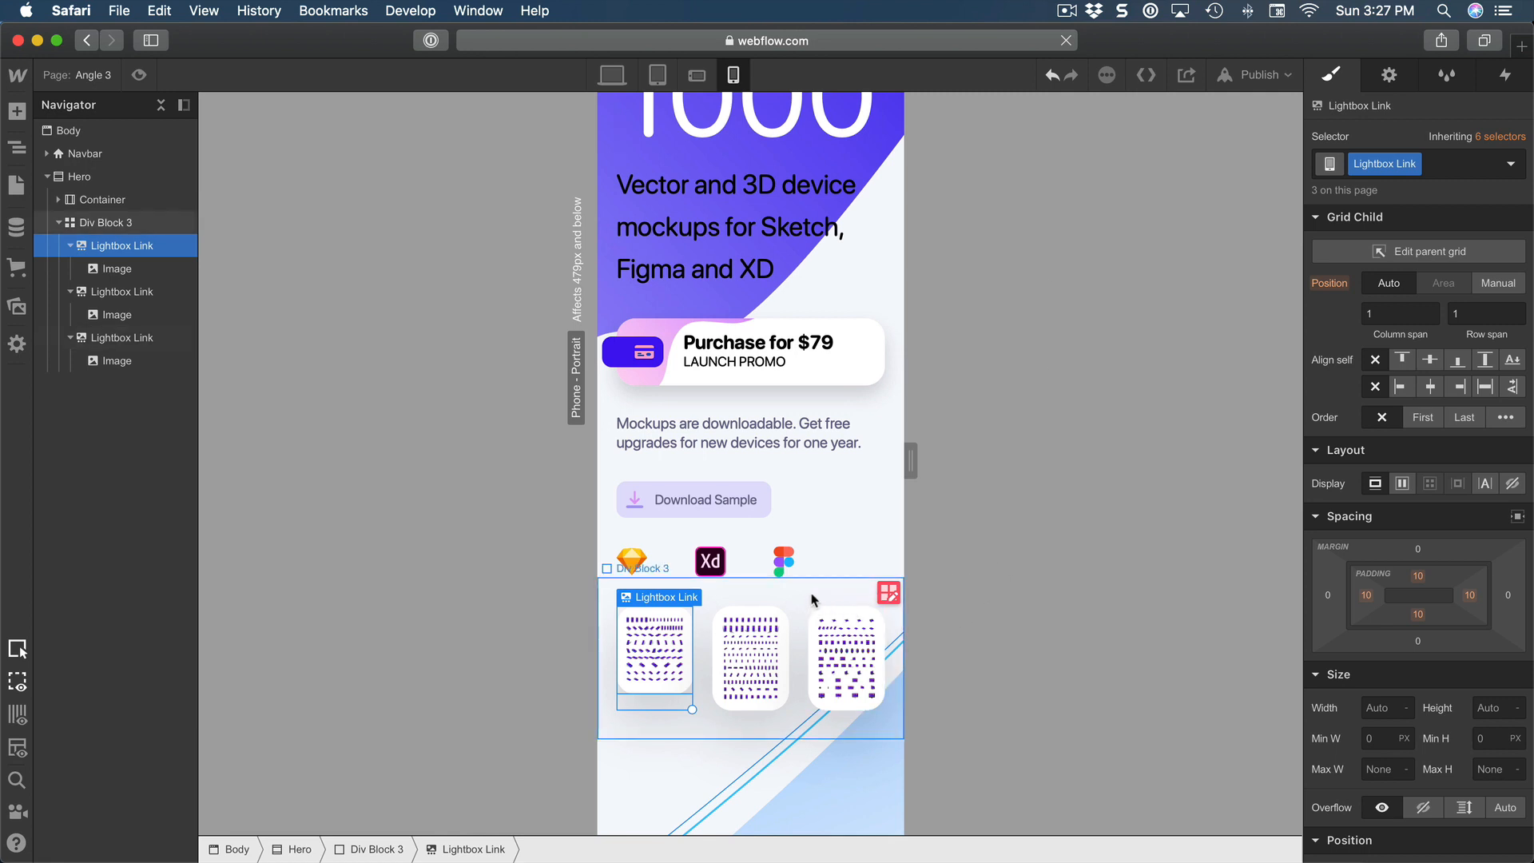
click(831, 596)
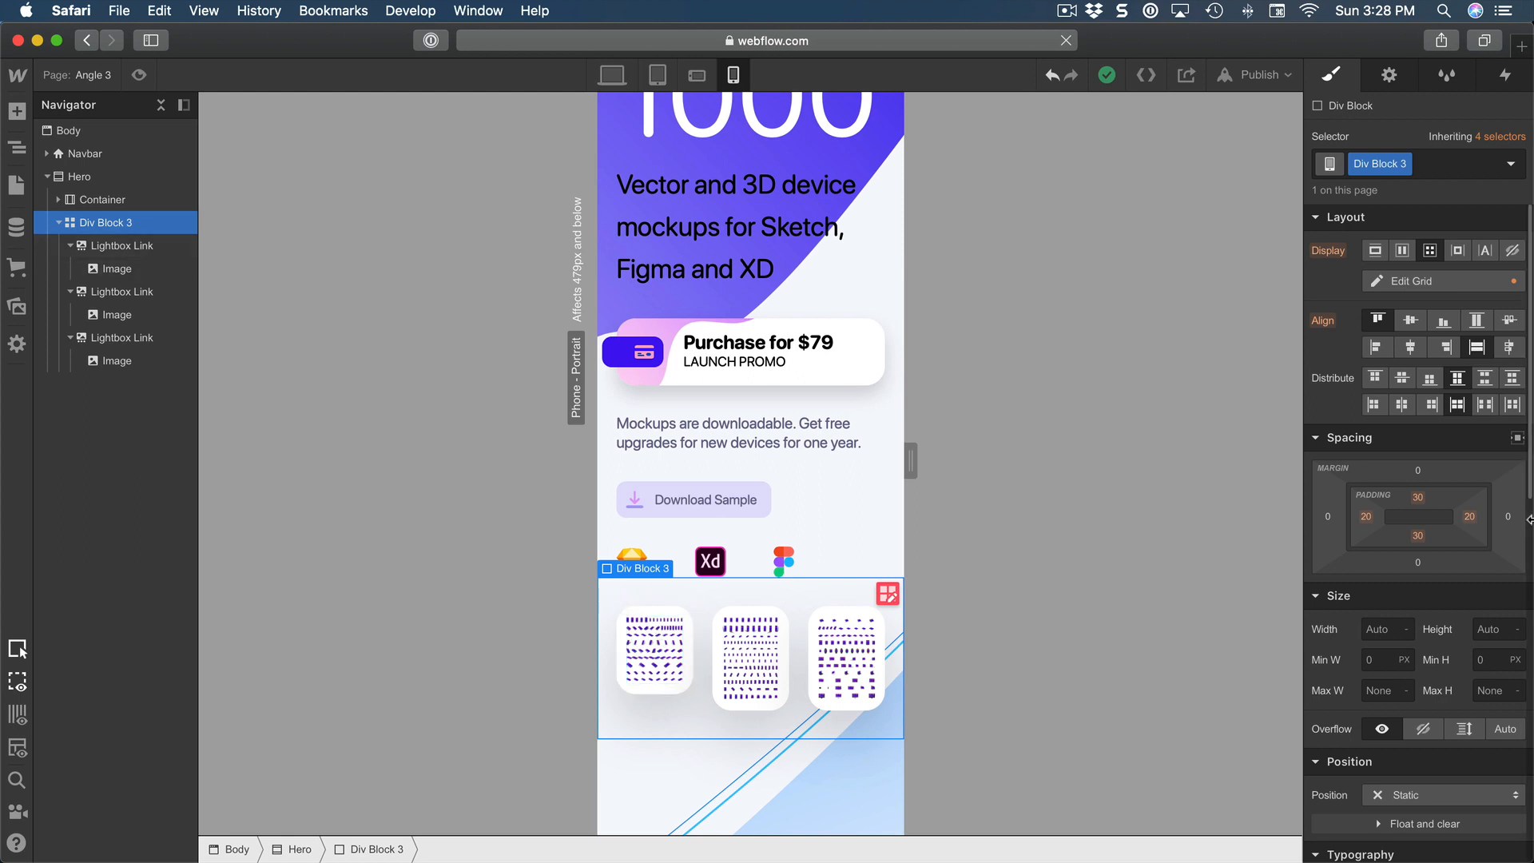
click(1432, 282)
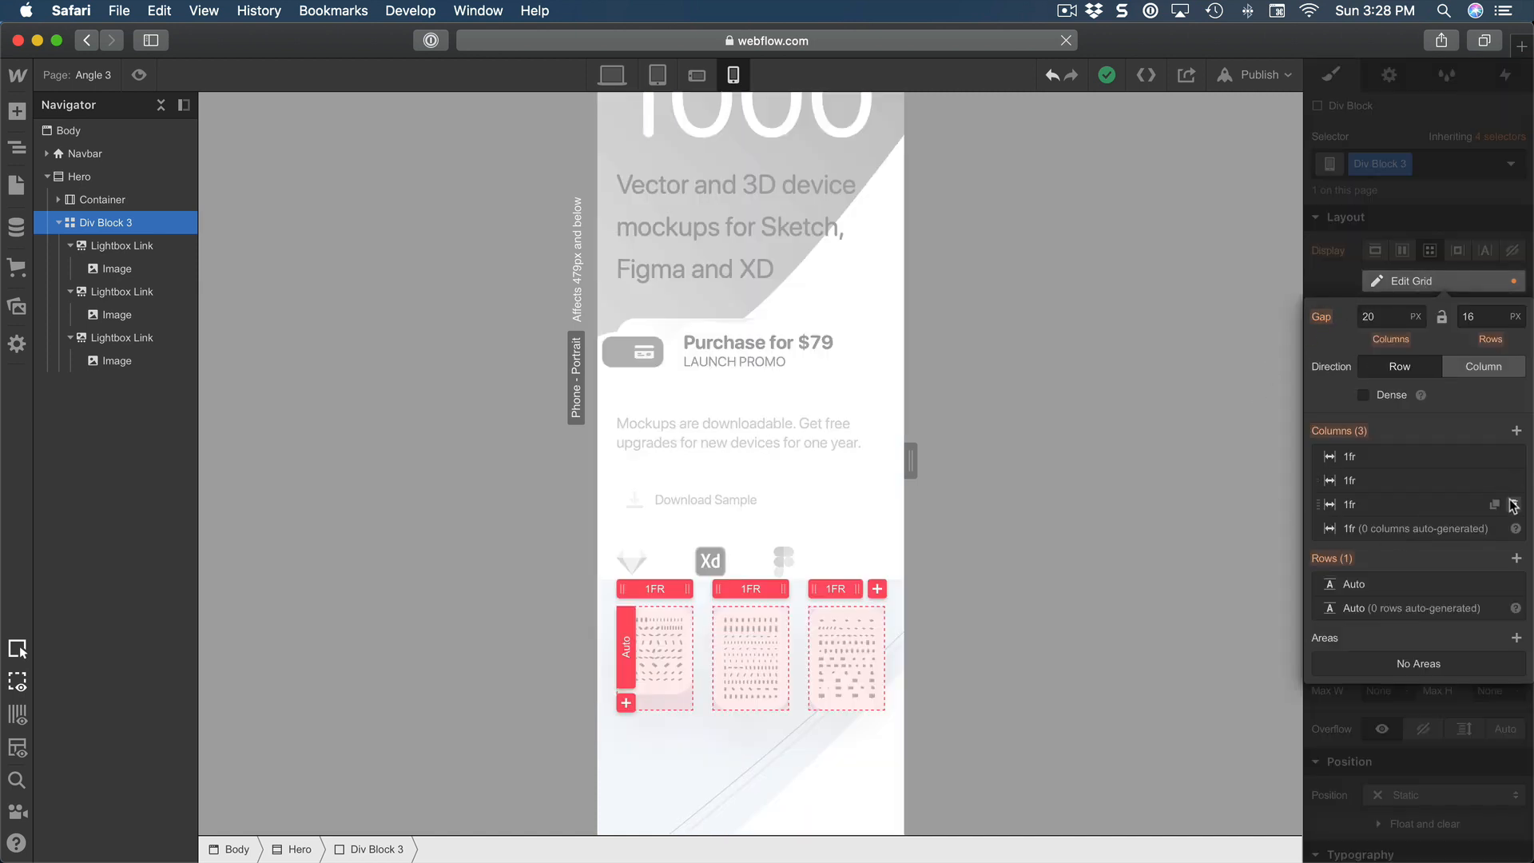
click(1514, 502)
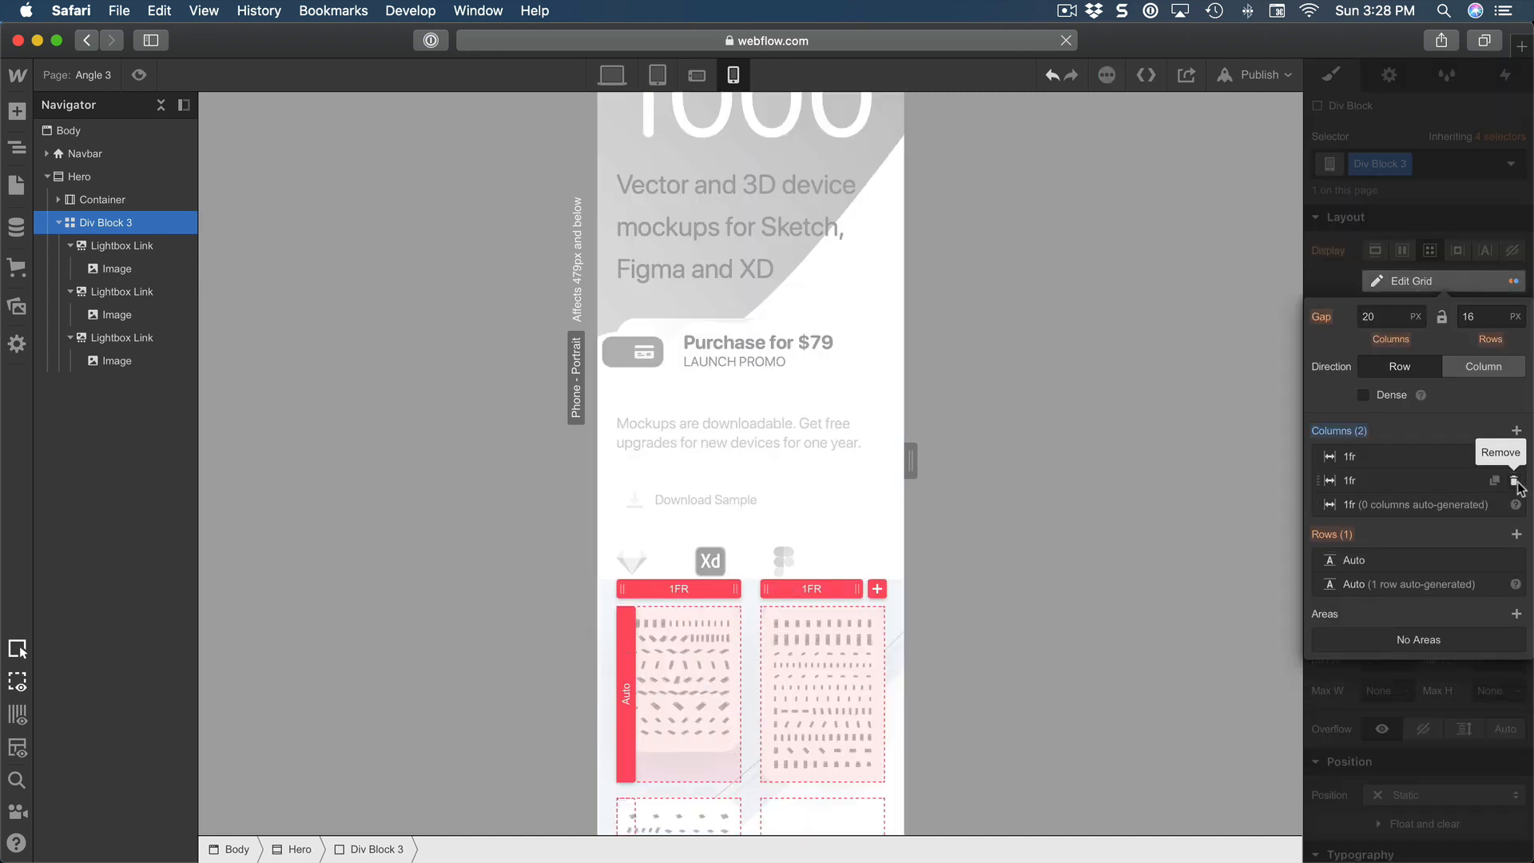
click(1515, 481)
scroll(791, 436, down, 2)
scroll(791, 436, down, 10)
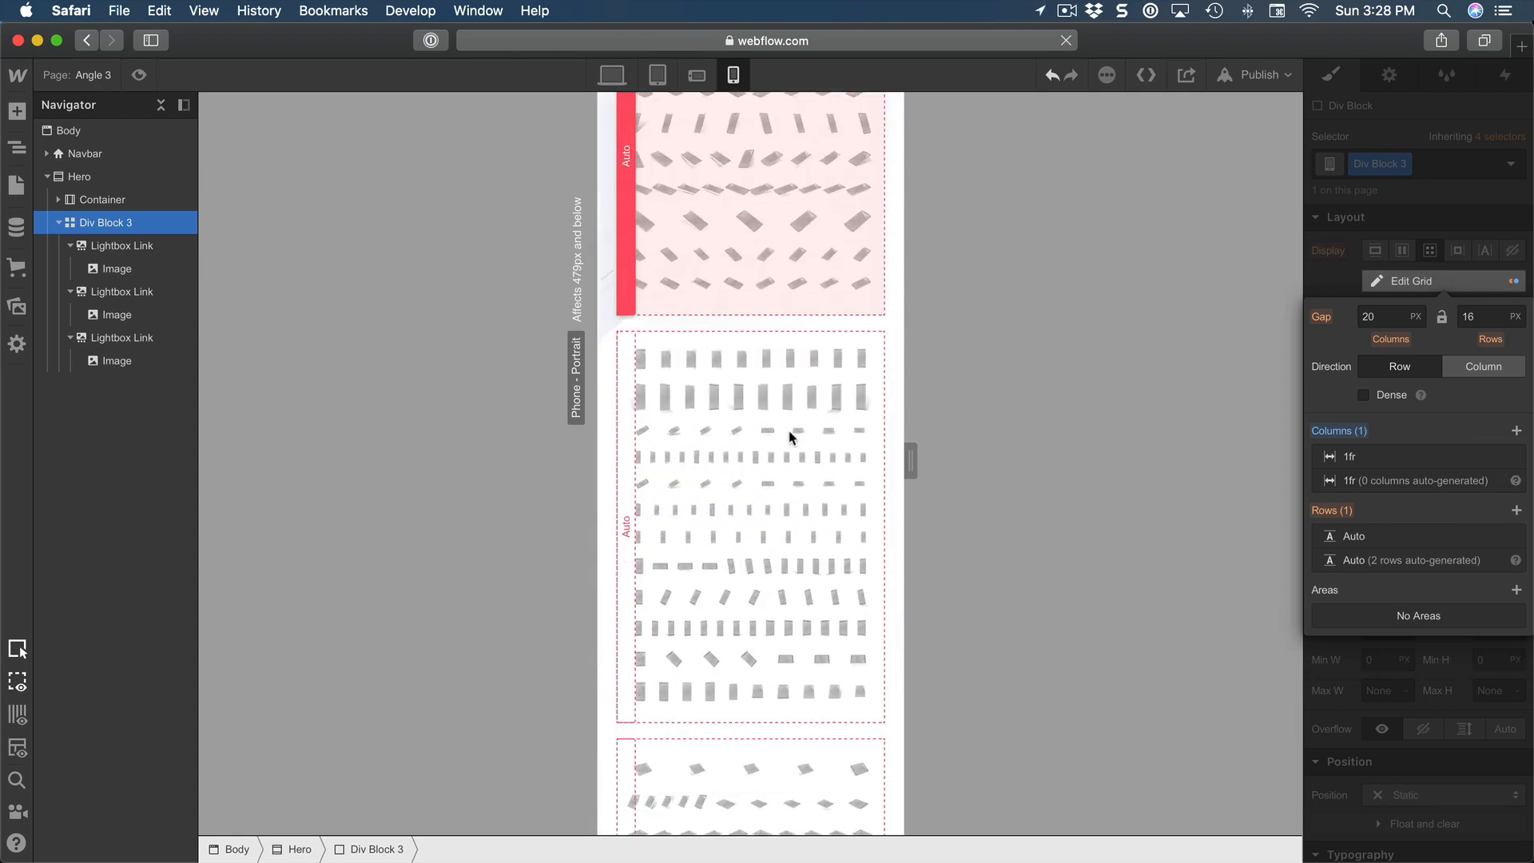
scroll(789, 436, up, 8)
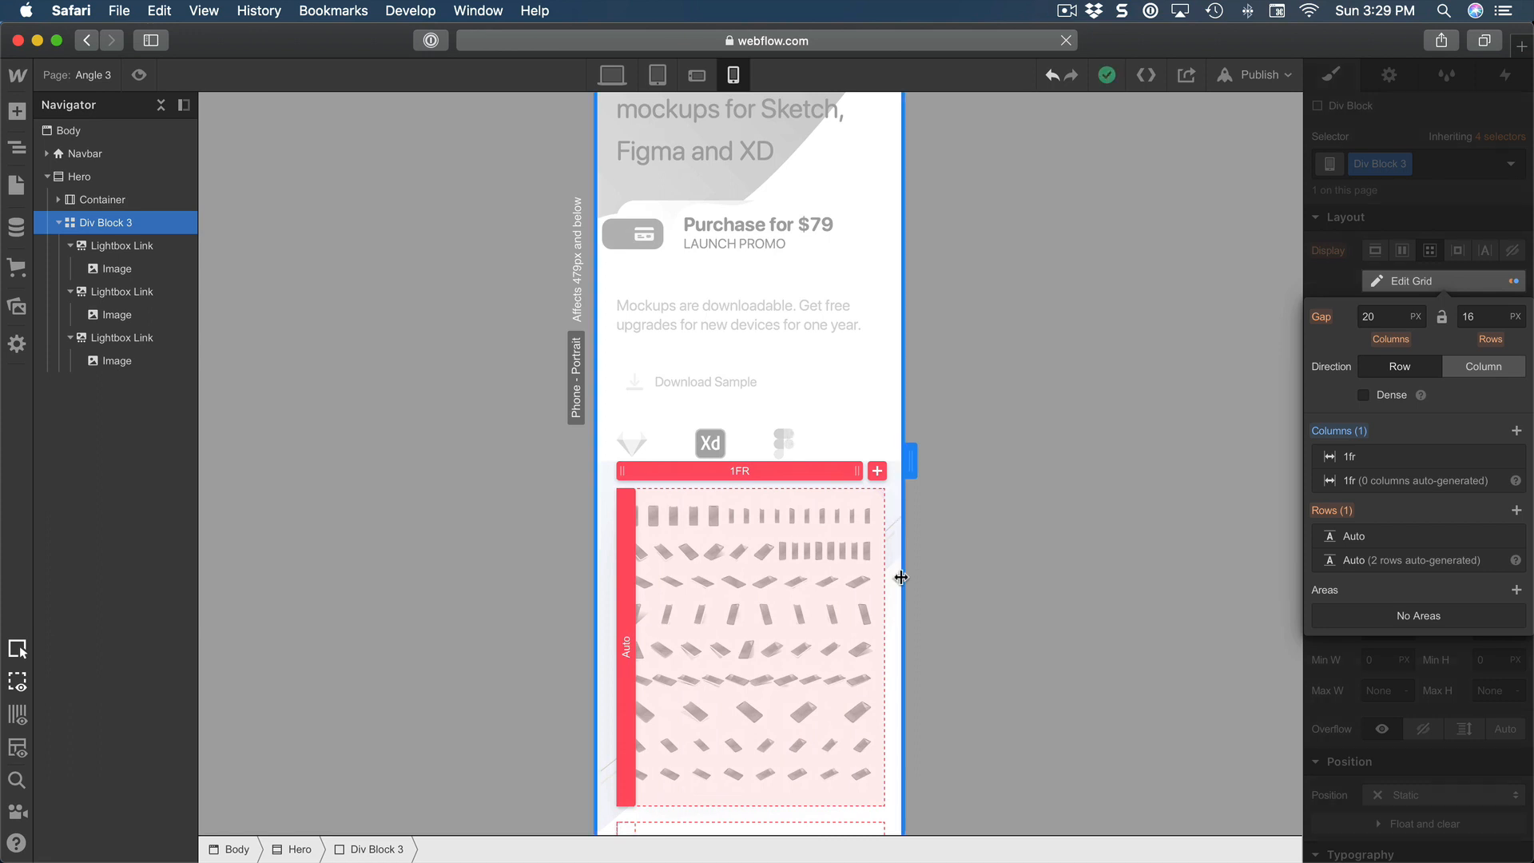
click(1340, 279)
- Check the card grid's layout in the phone portrait, phone landscape and tablet views, and return to the desktop view
scroll(842, 451, down, 3)
scroll(842, 456, down, 6)
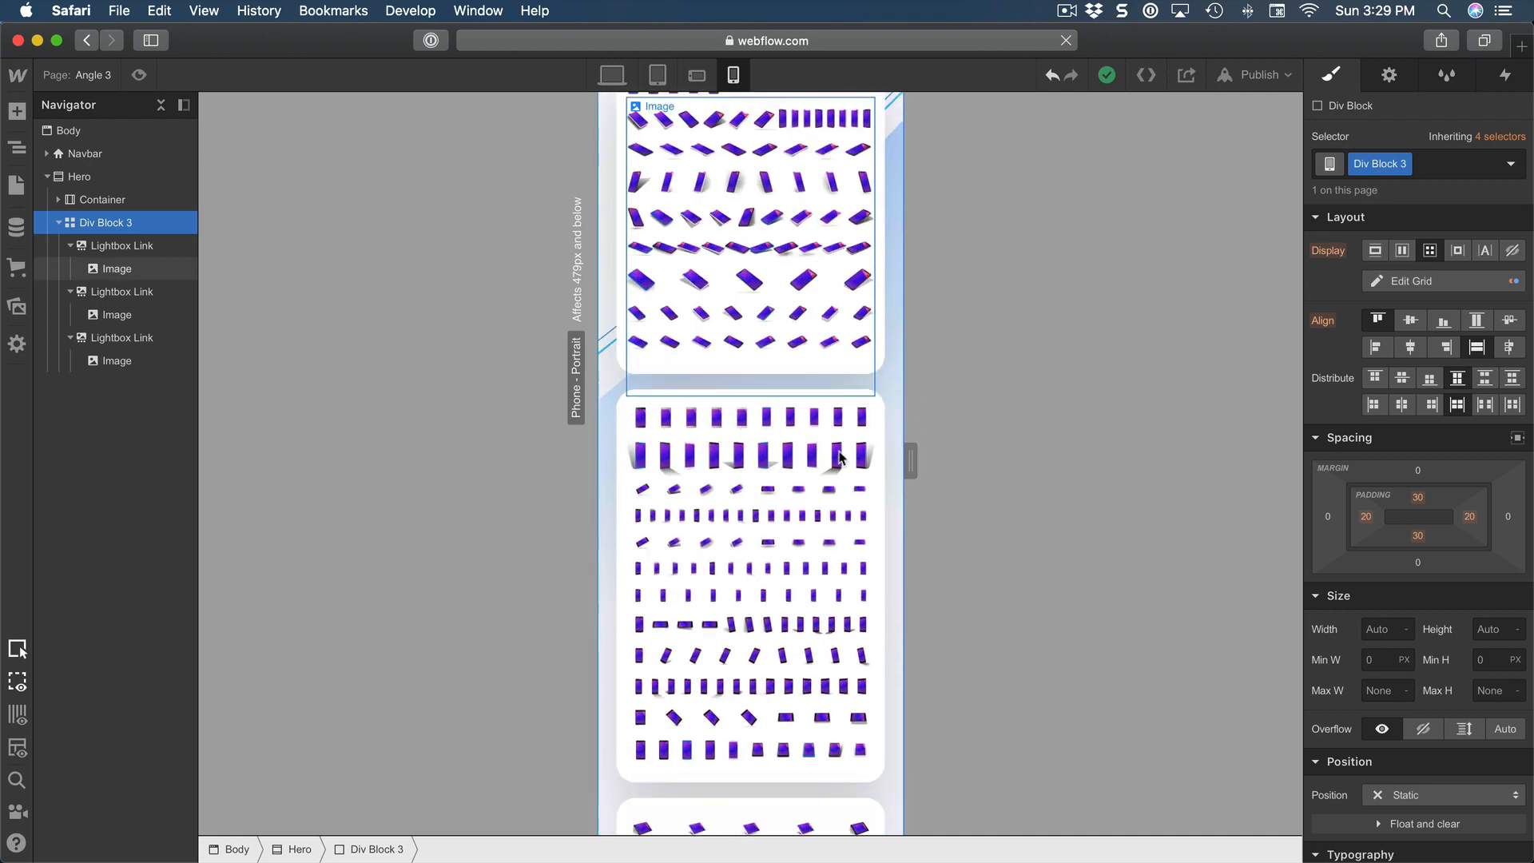
click(697, 75)
scroll(838, 248, down, 2)
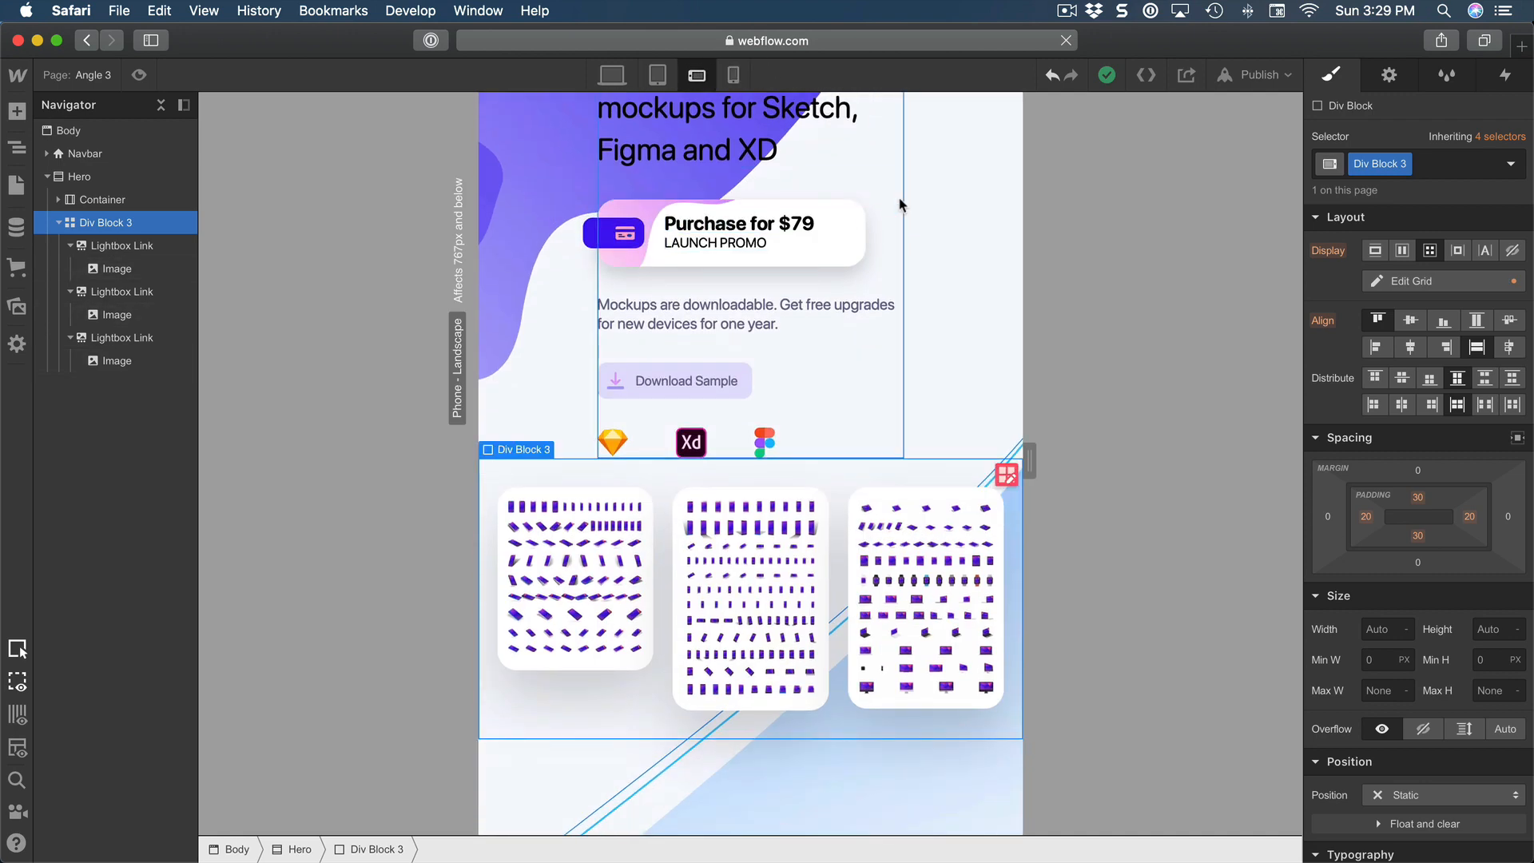
click(659, 75)
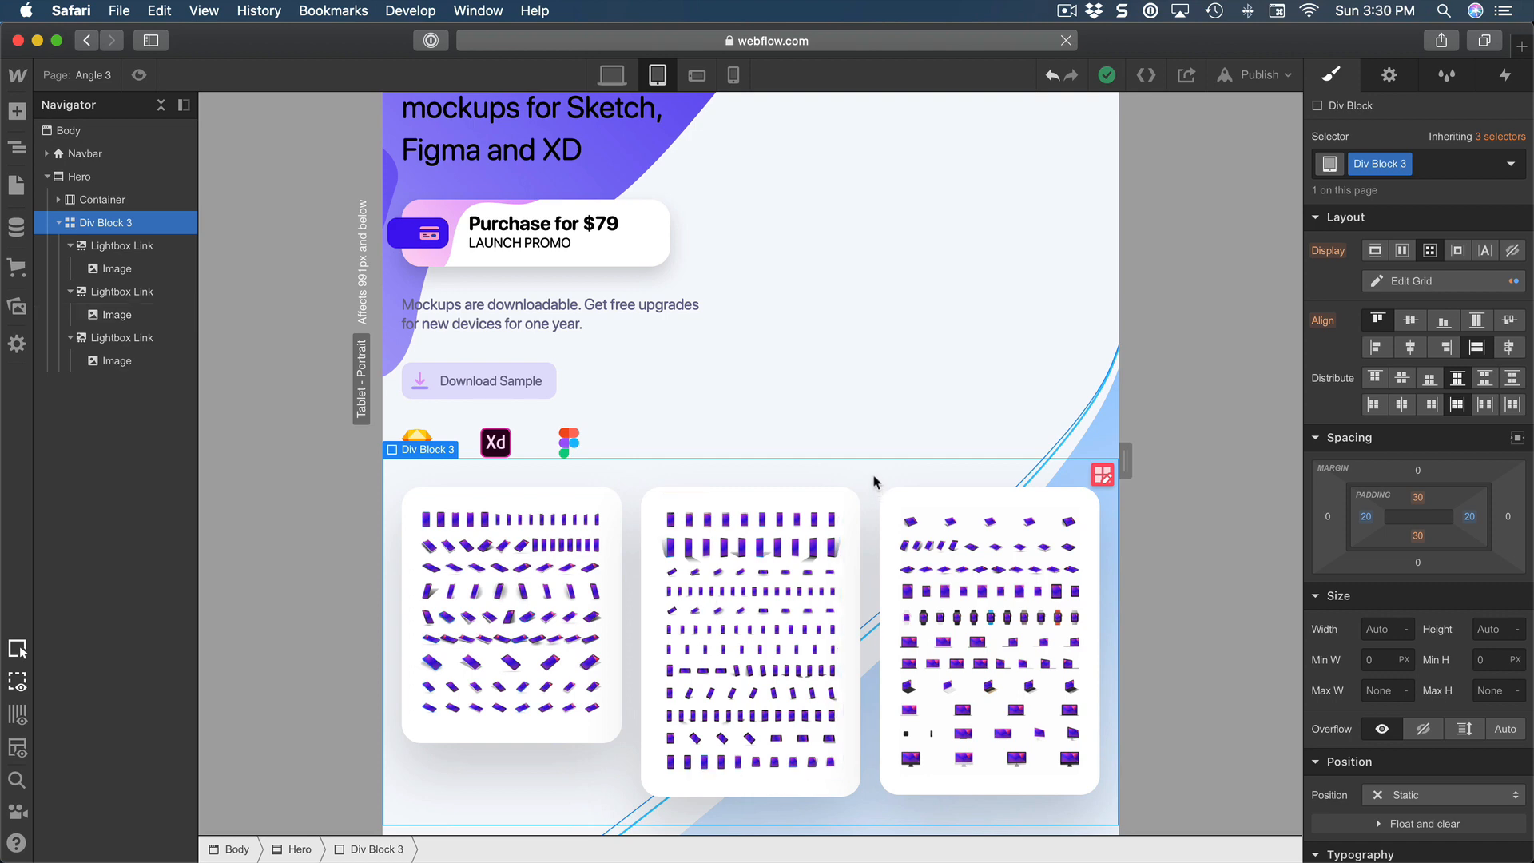
click(611, 75)
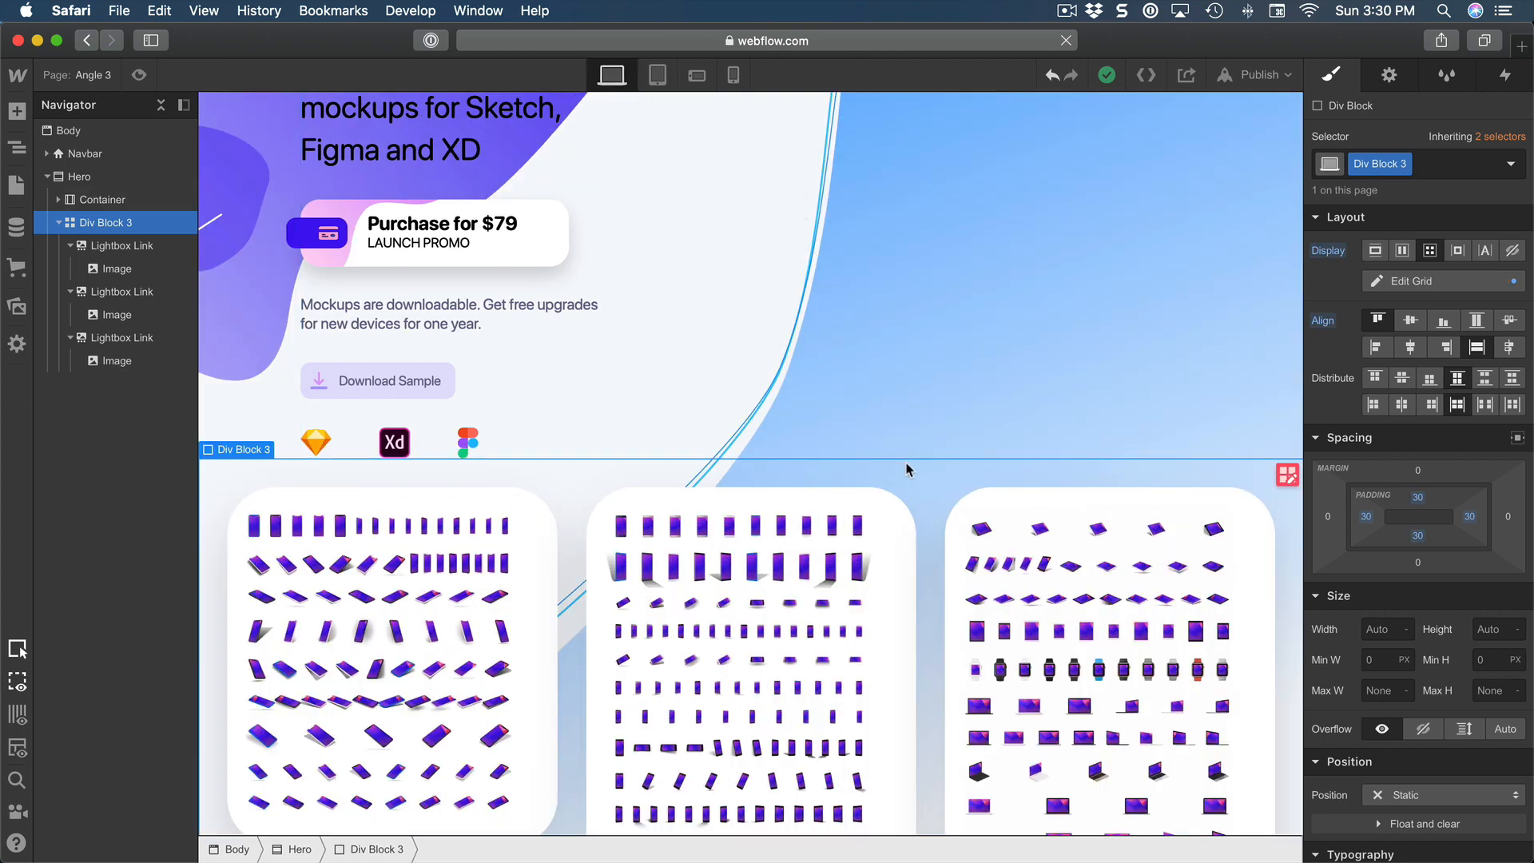
- Publish the site to its webflow.io domain and open the live page
scroll(907, 469, up, 5)
click(1268, 72)
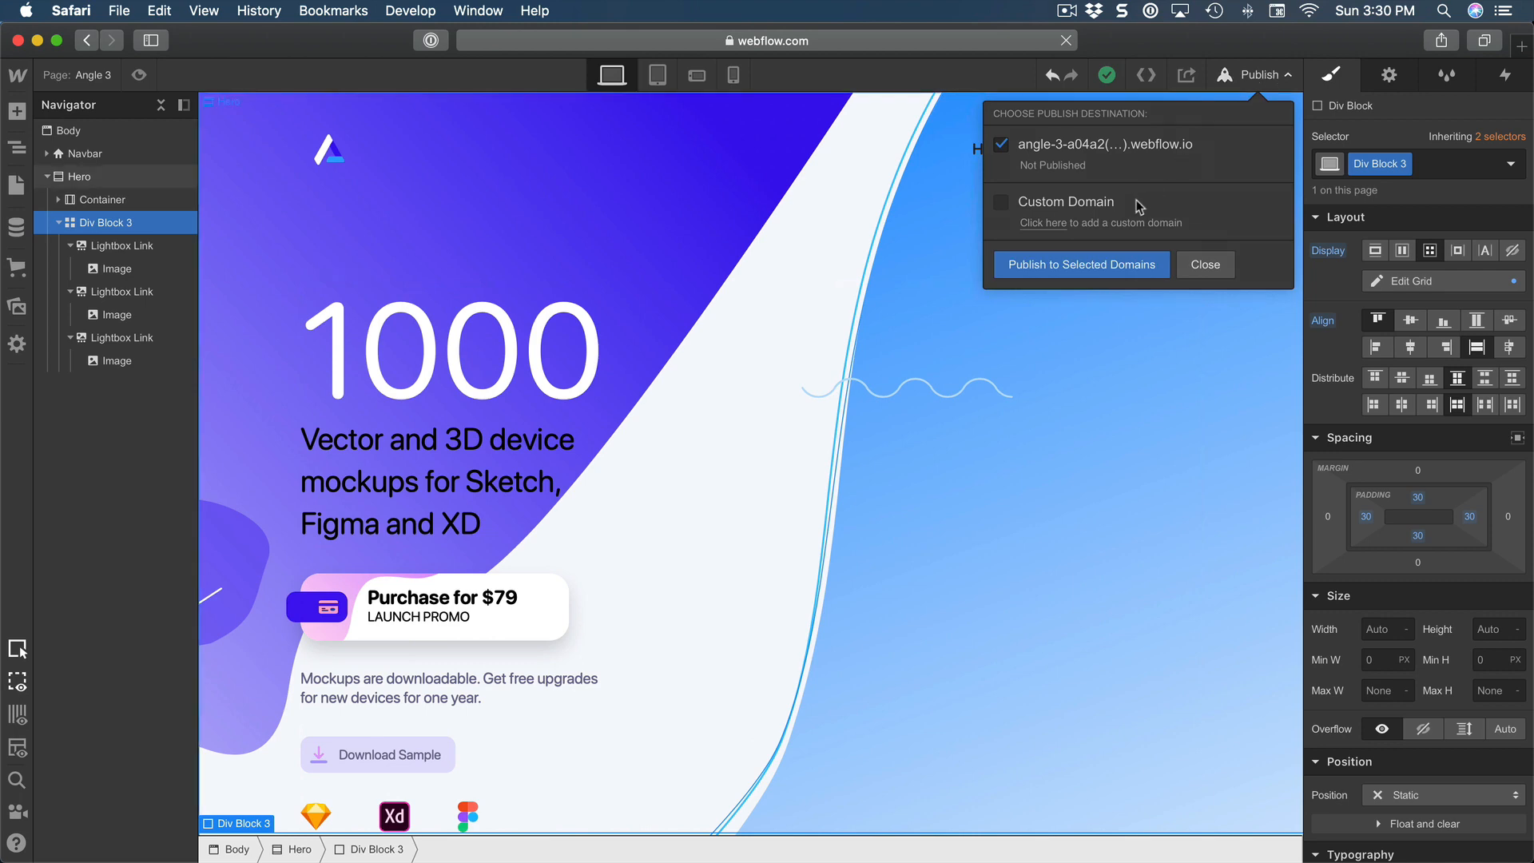
click(1098, 271)
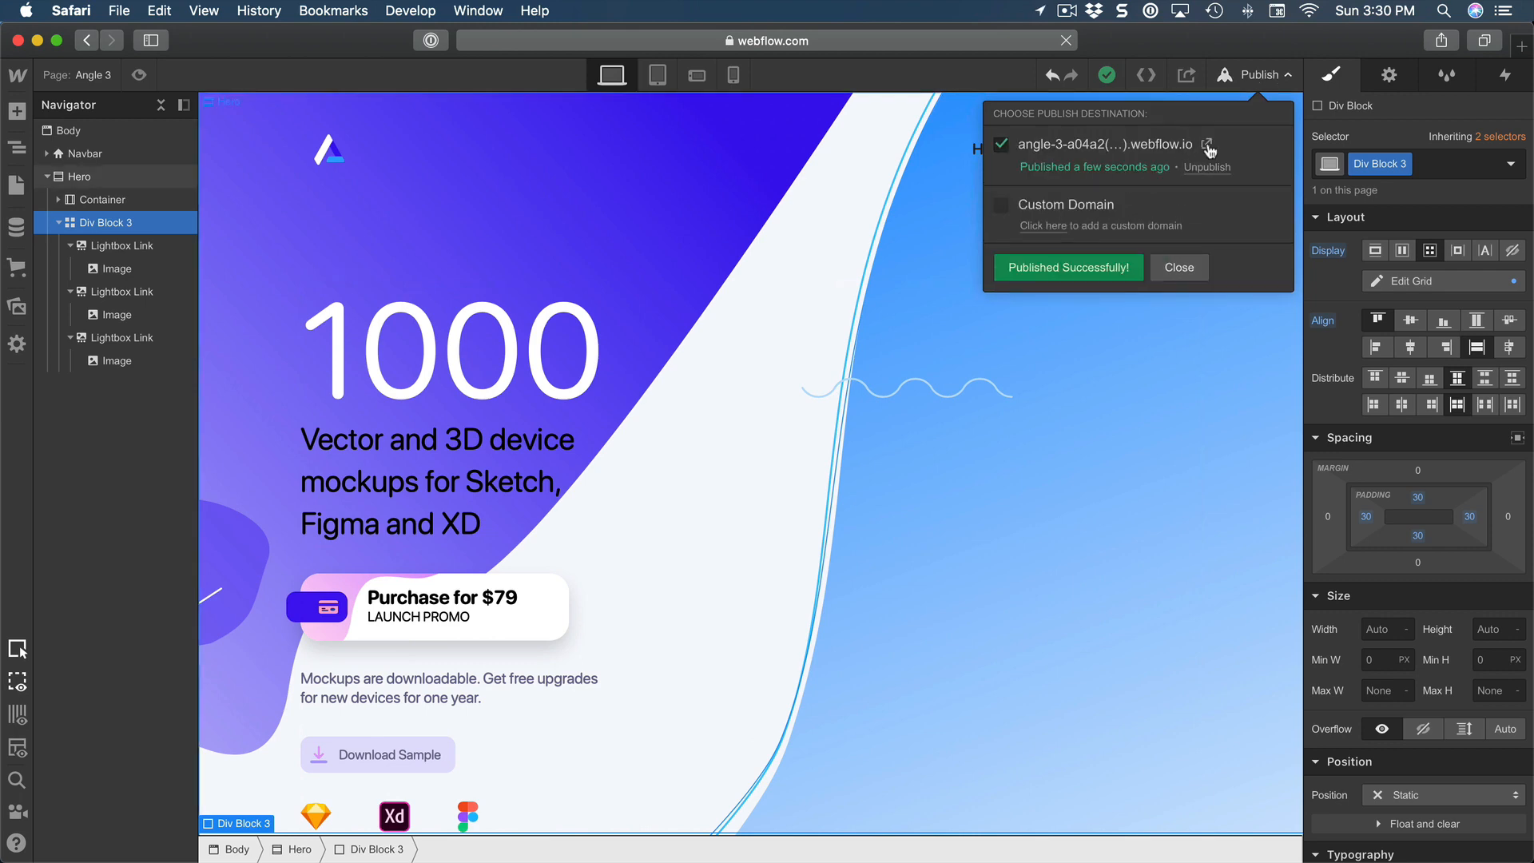
click(1206, 144)
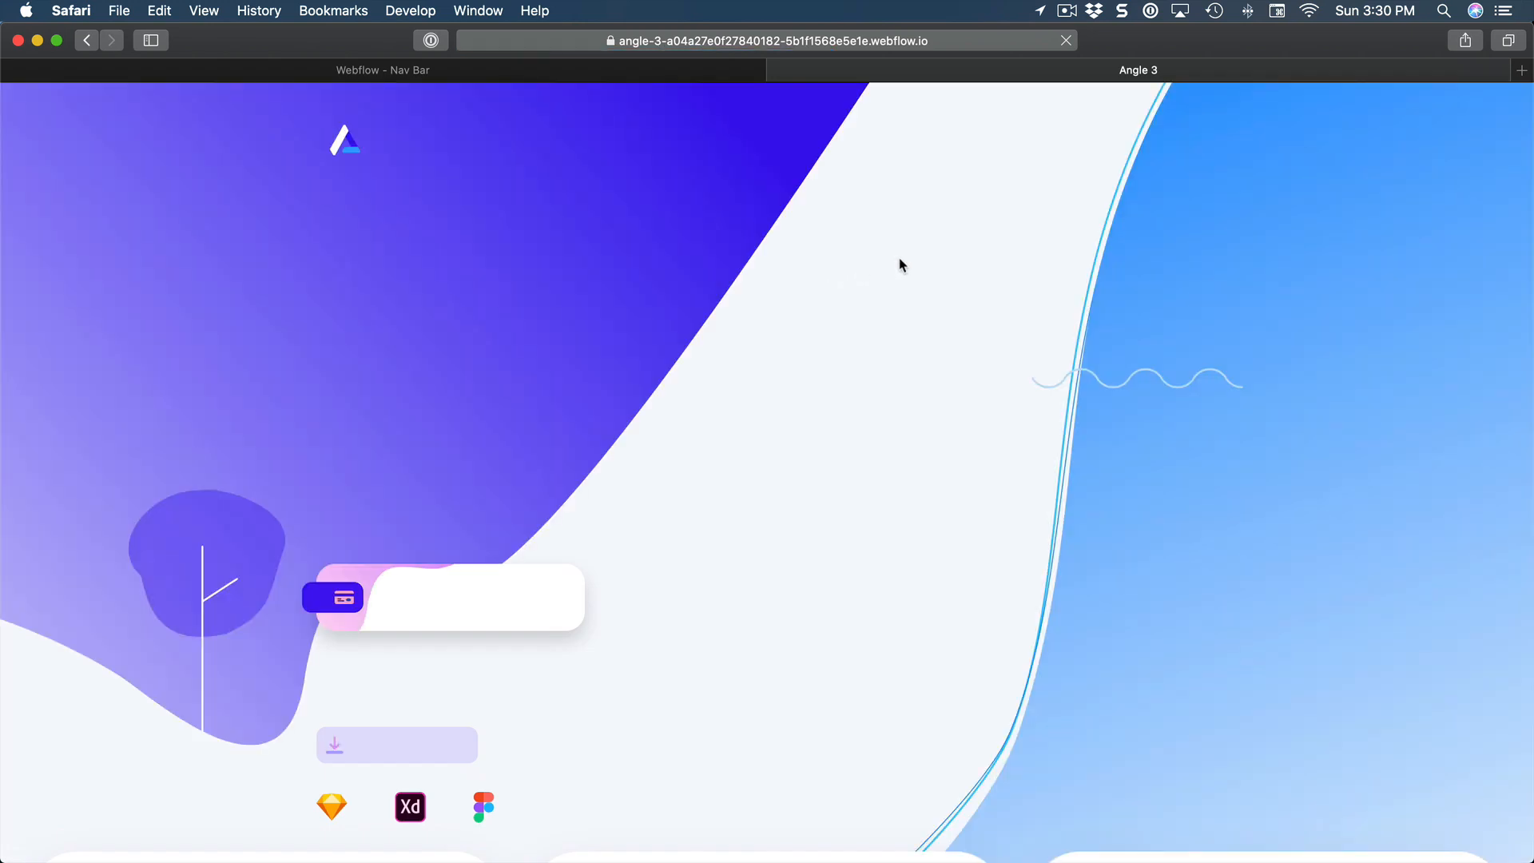
- Examine the published page from header to lightbox cards, narrowing the browser window and widening it back to check responsiveness
scroll(849, 270, down, 14)
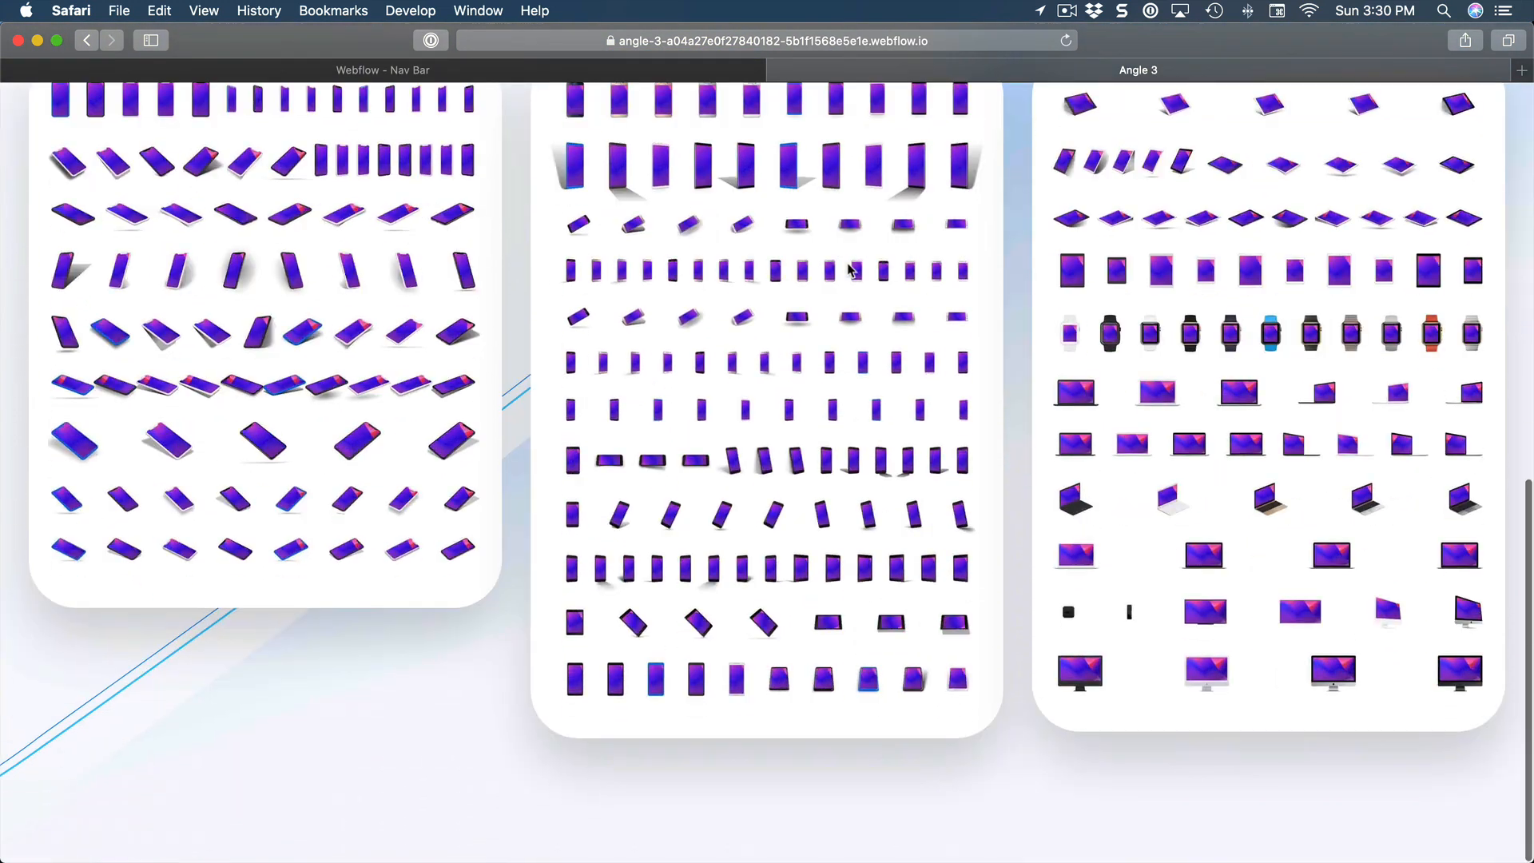
scroll(898, 271, up, 10)
drag(1532, 304, 1201, 340)
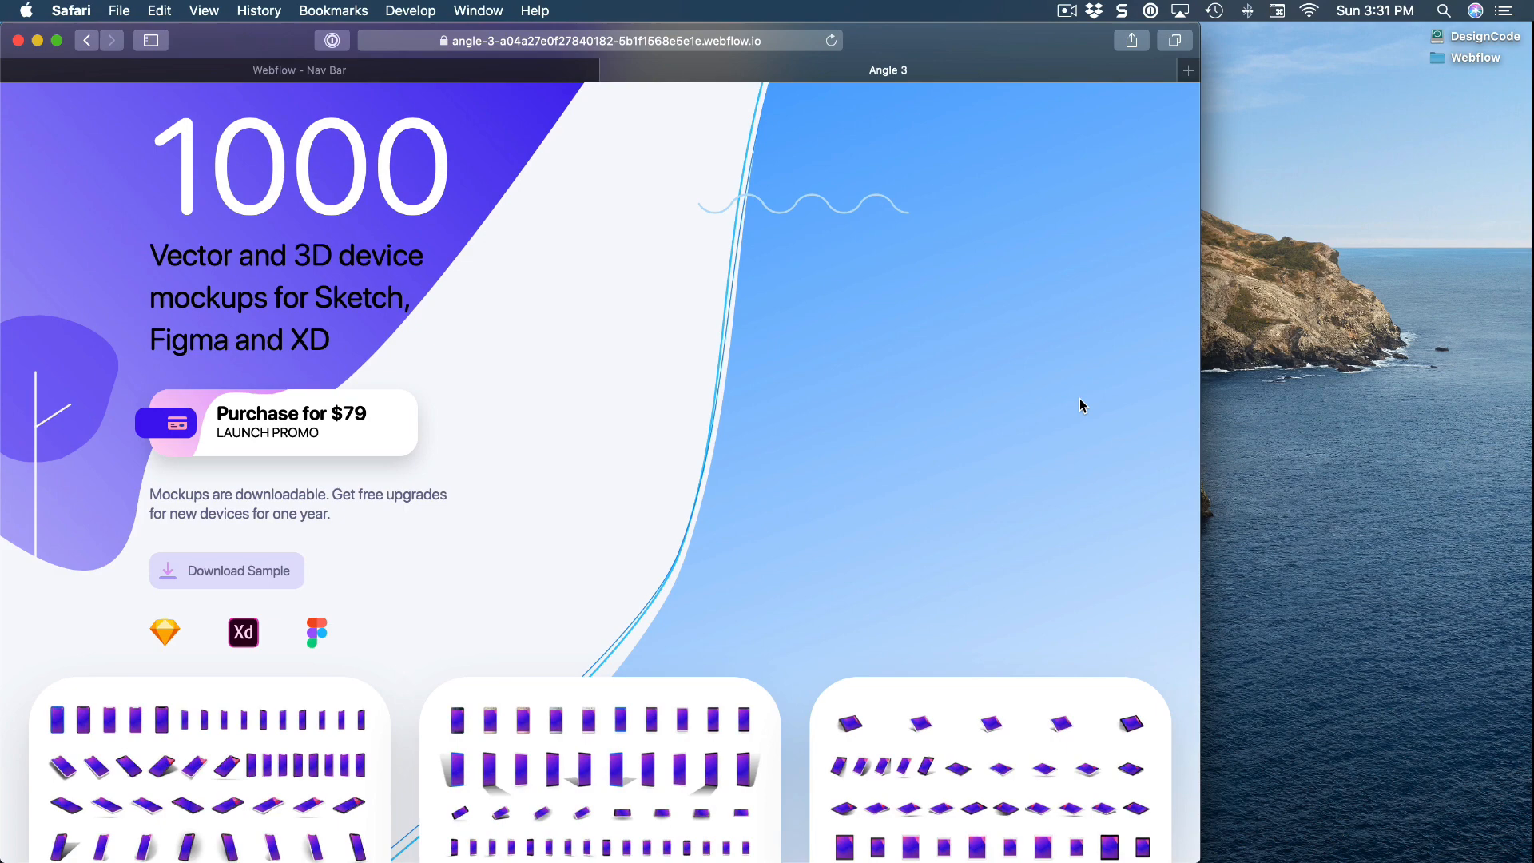
scroll(1080, 398, up, 5)
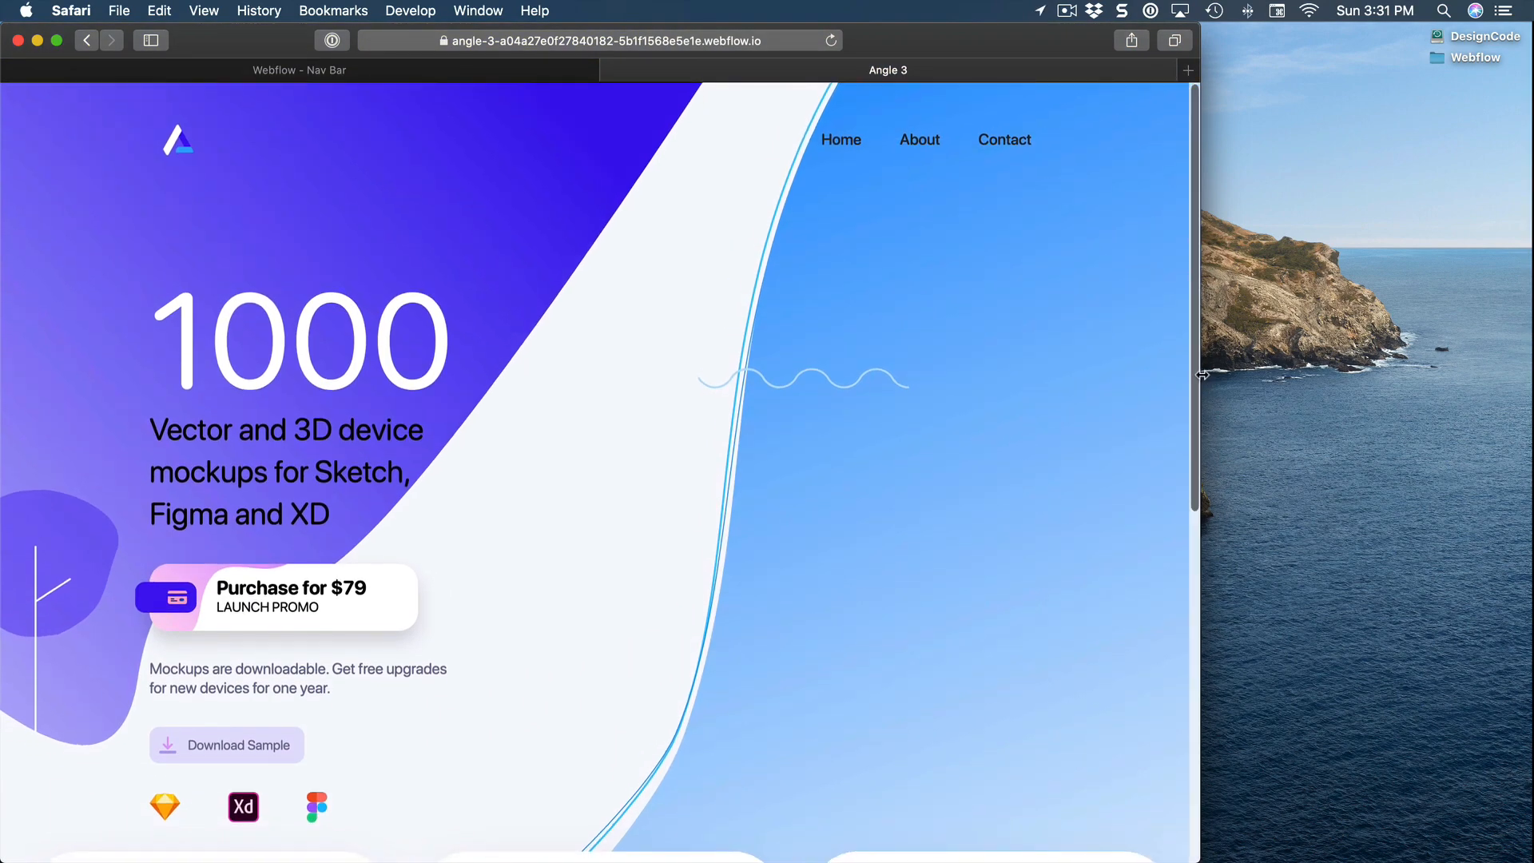
drag(1198, 376, 1530, 383)
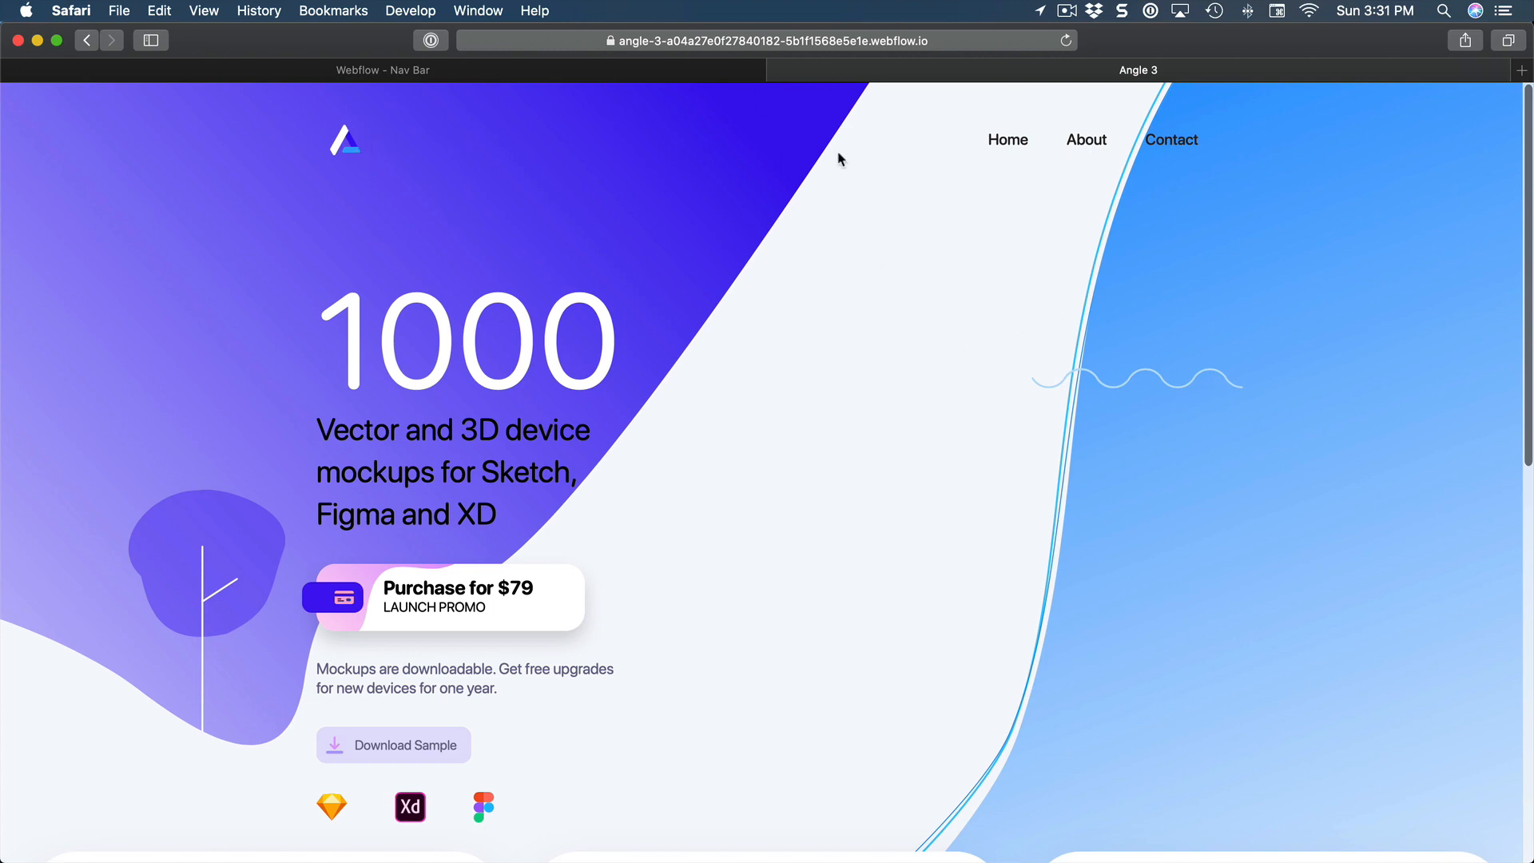
scroll(754, 190, down, 7)
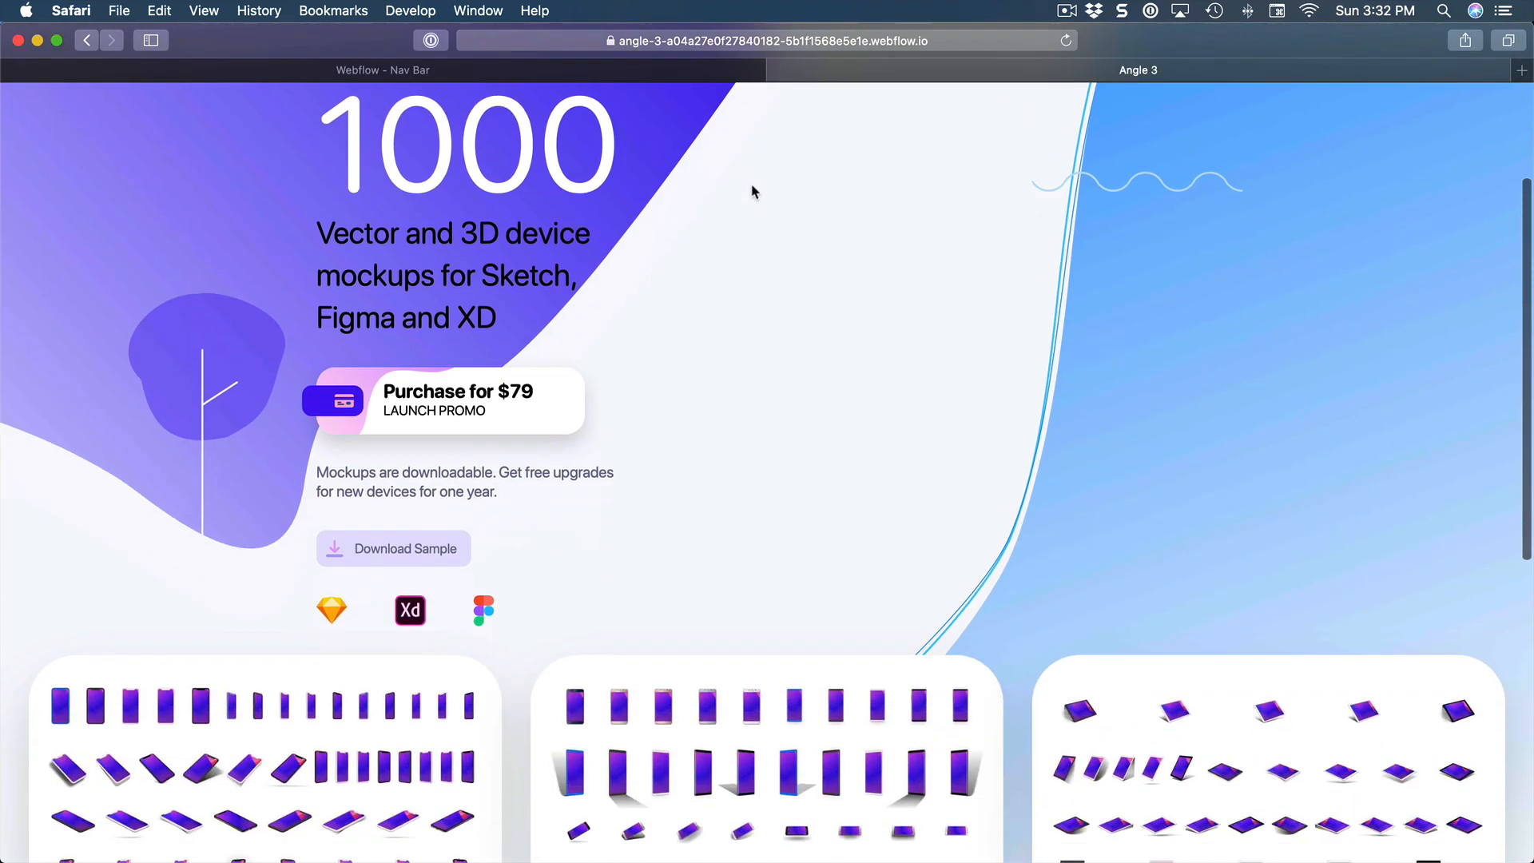
- Examine the published page's header and hero section, and test the middle mockup card's lightbox by opening and closing it
scroll(850, 355, up, 10)
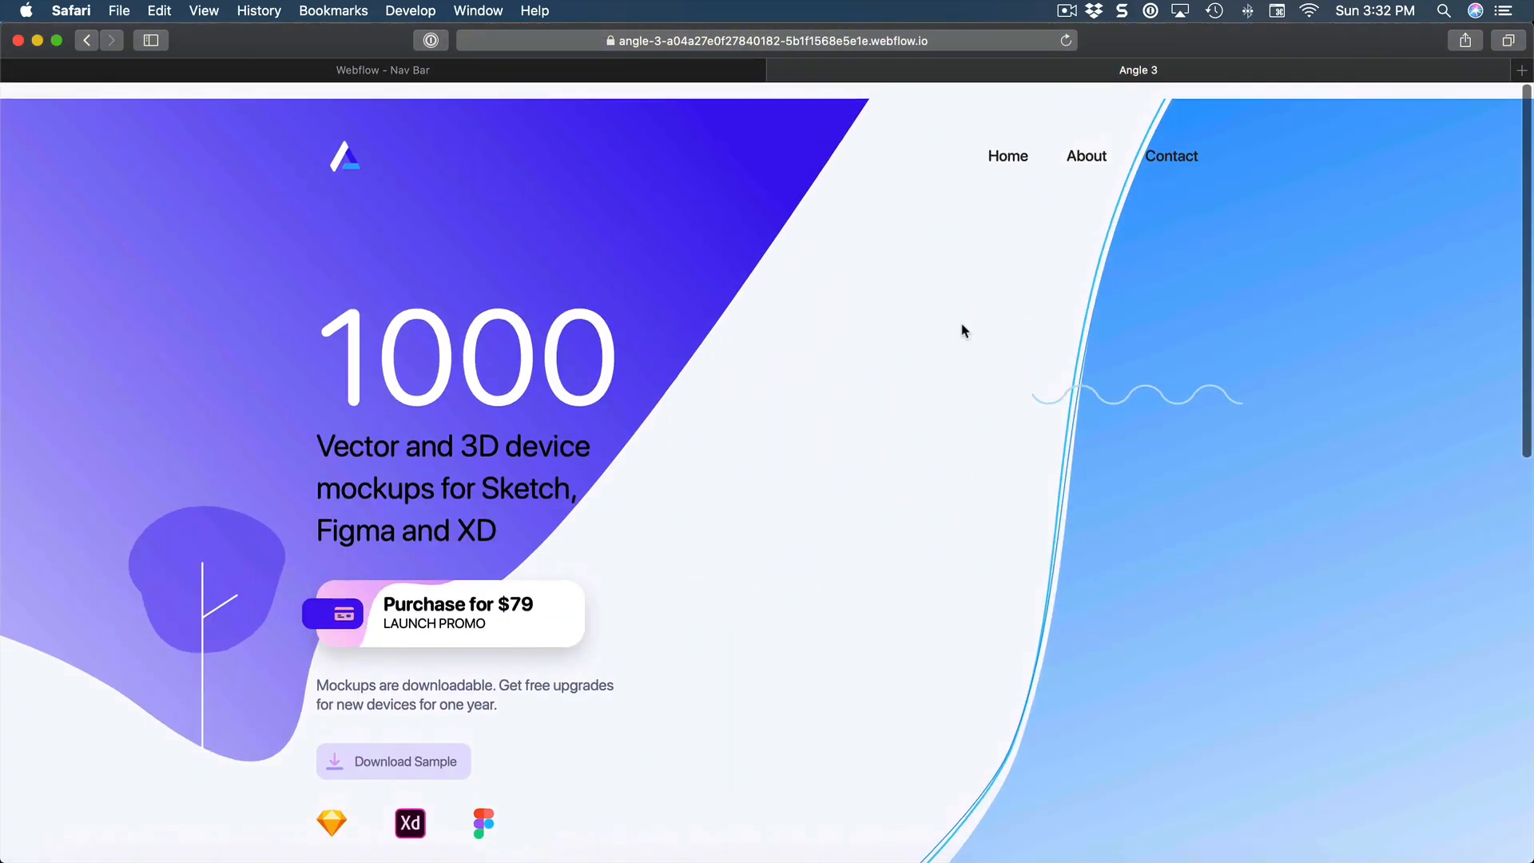
scroll(913, 322, down, 2)
scroll(911, 319, up, 3)
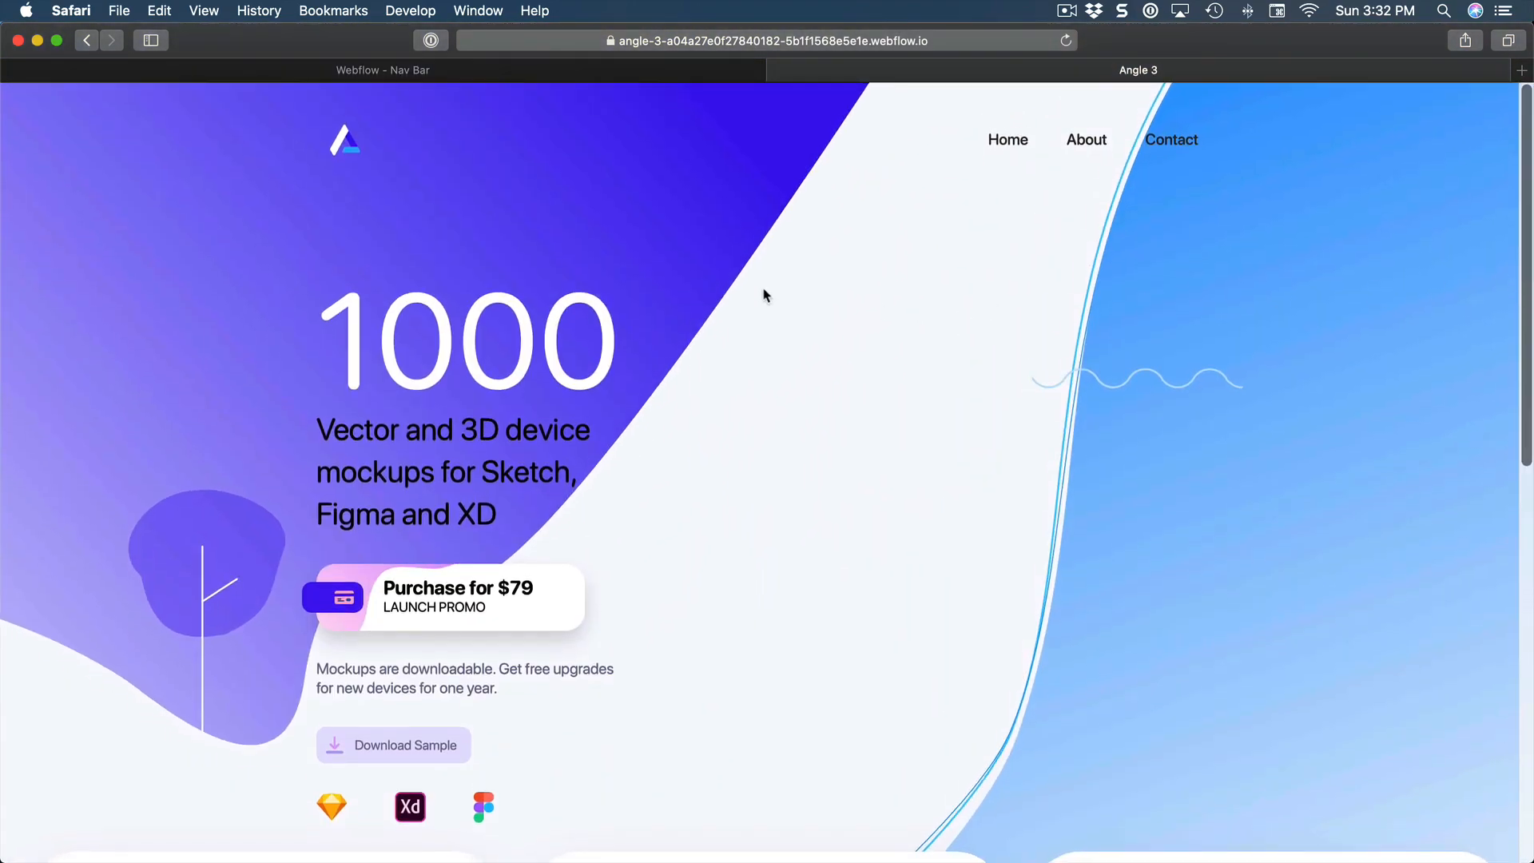
scroll(764, 295, down, 1)
scroll(764, 295, up, 2)
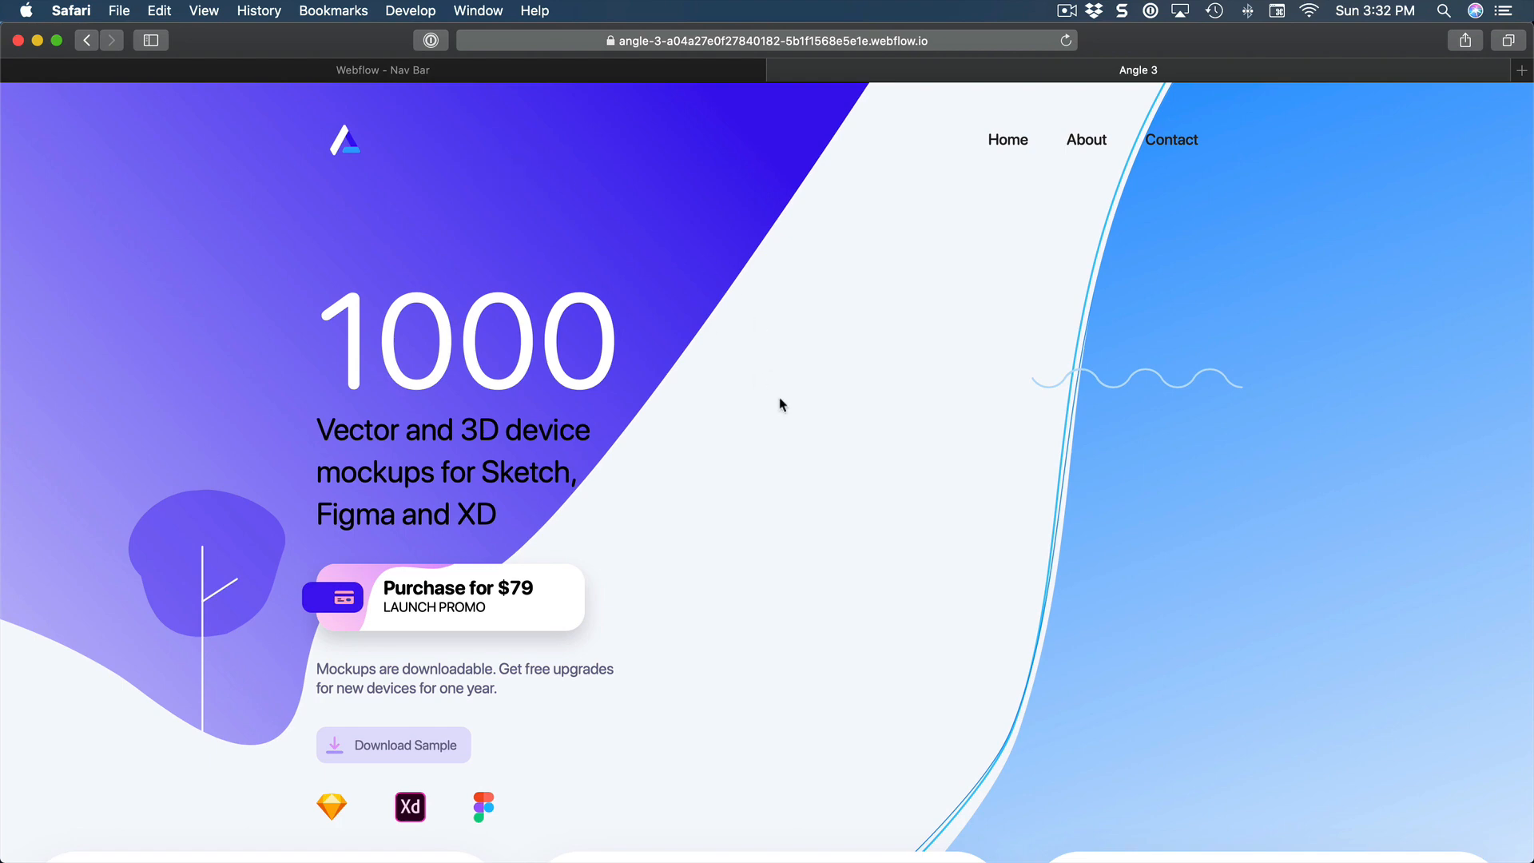
scroll(781, 404, down, 8)
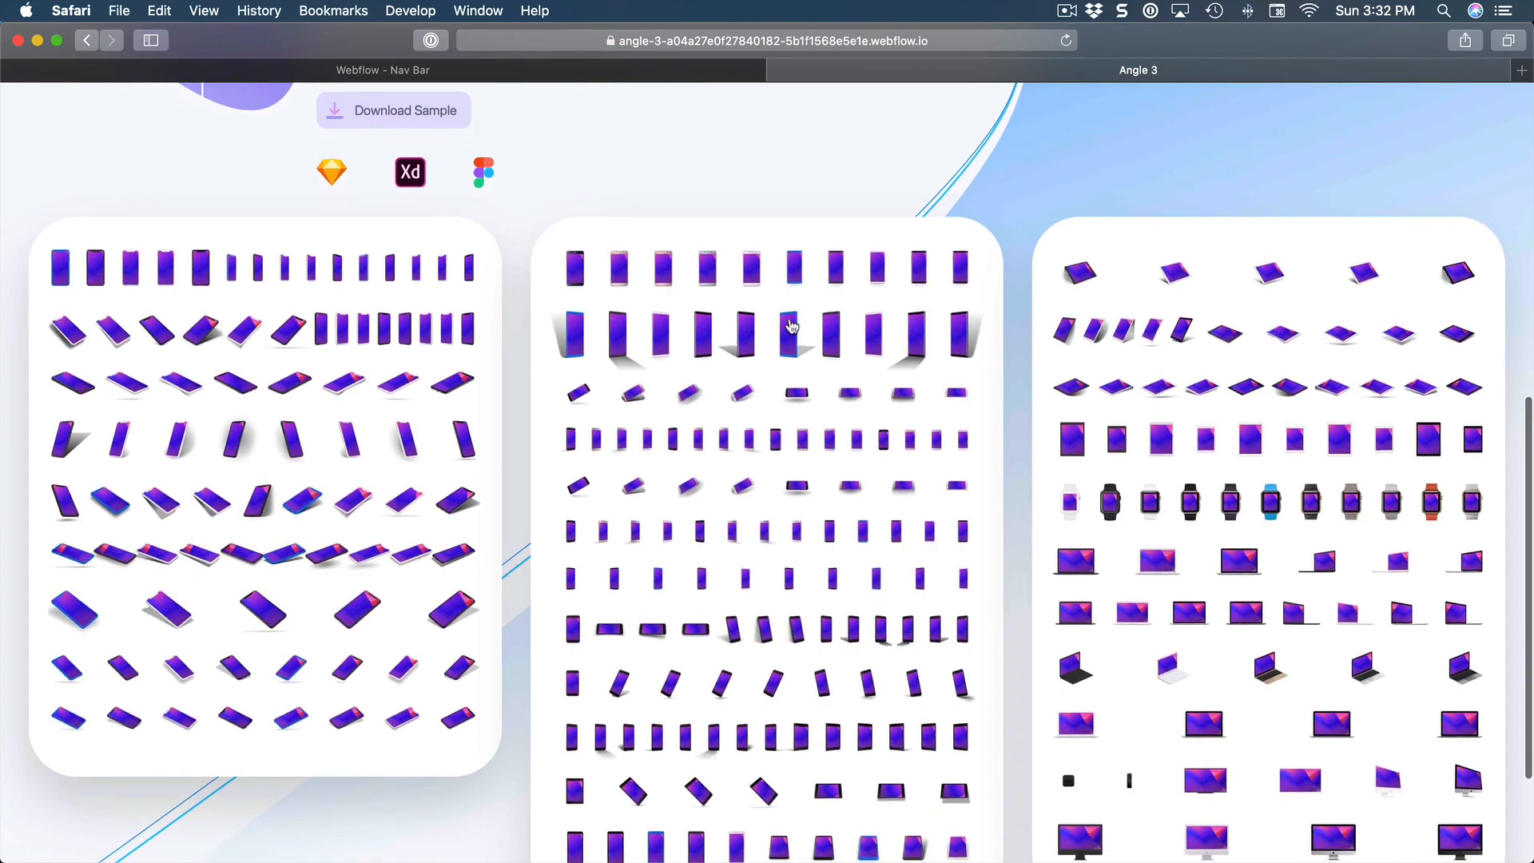
click(787, 379)
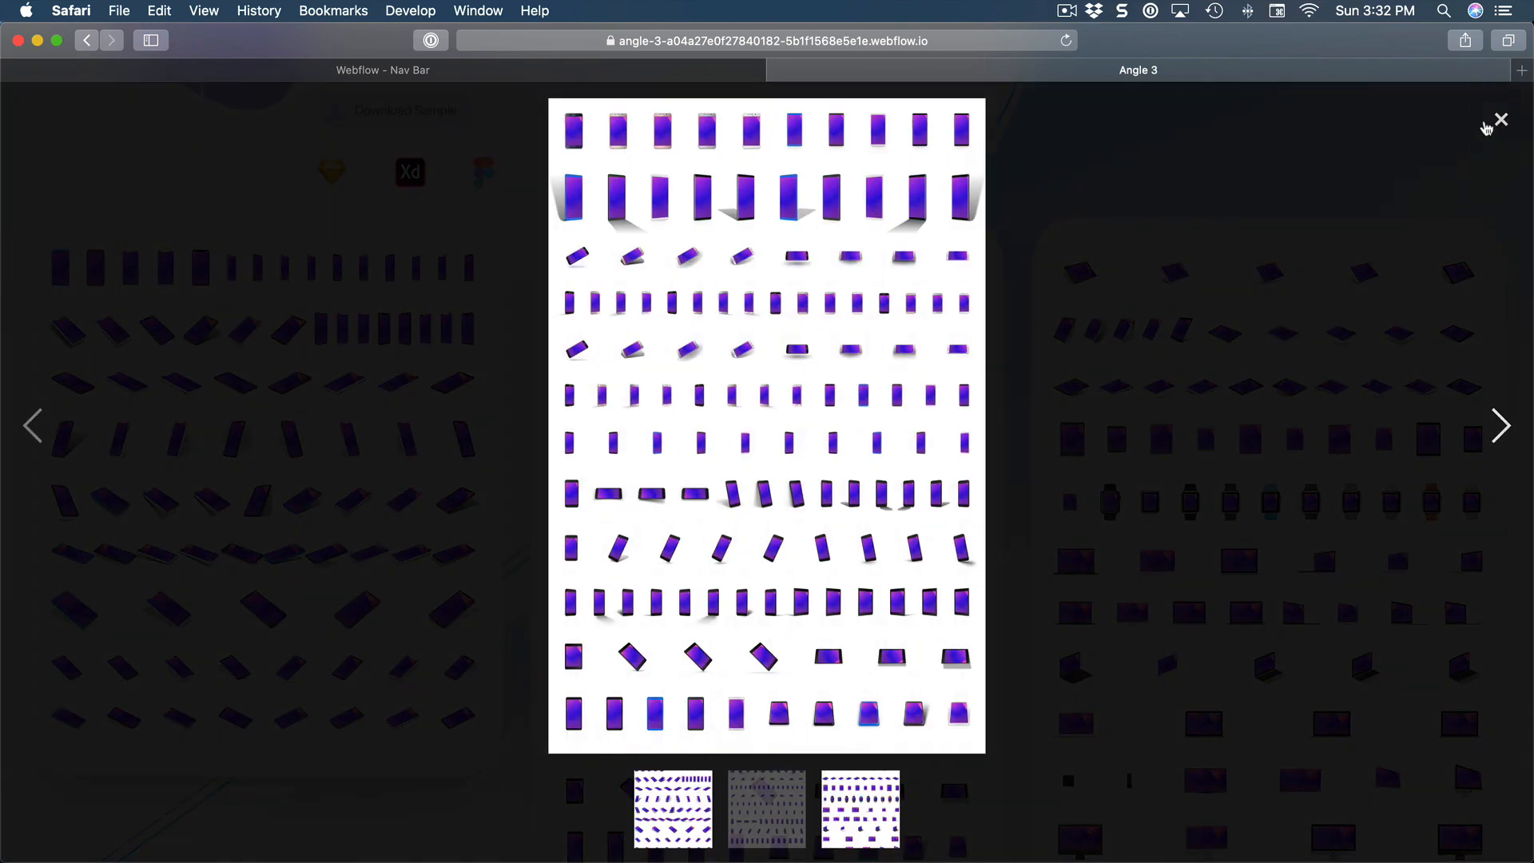
click(1501, 119)
scroll(958, 383, up, 8)
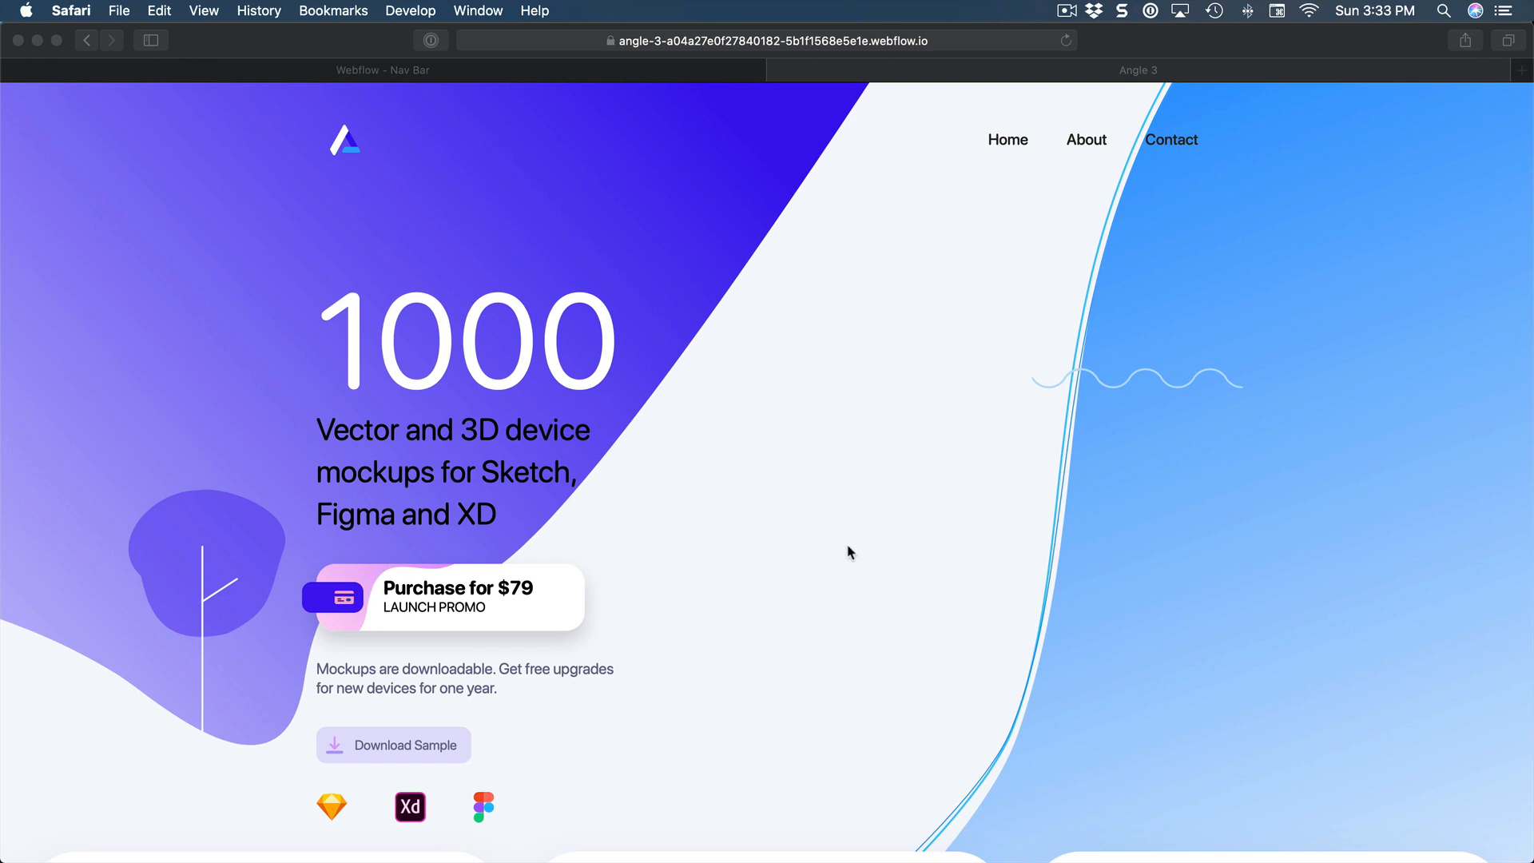
click(854, 458)
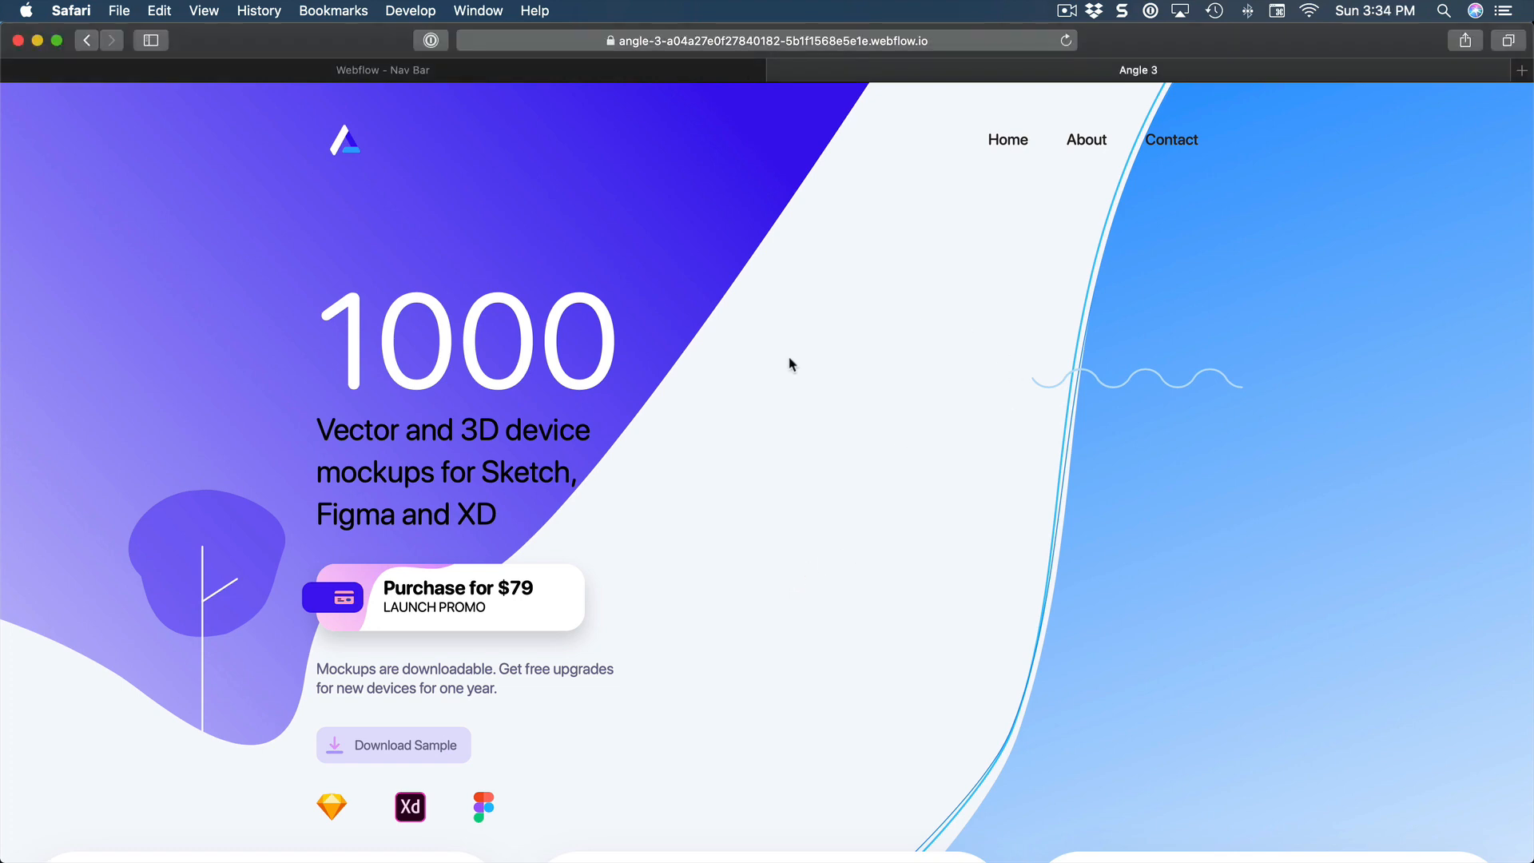